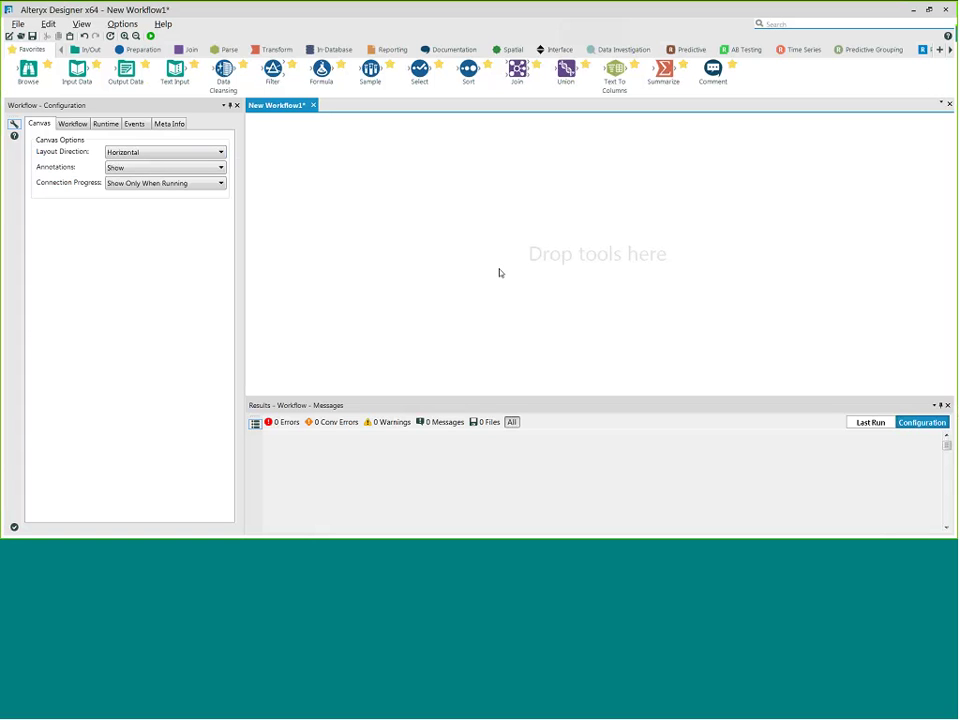
left_click(88, 50)
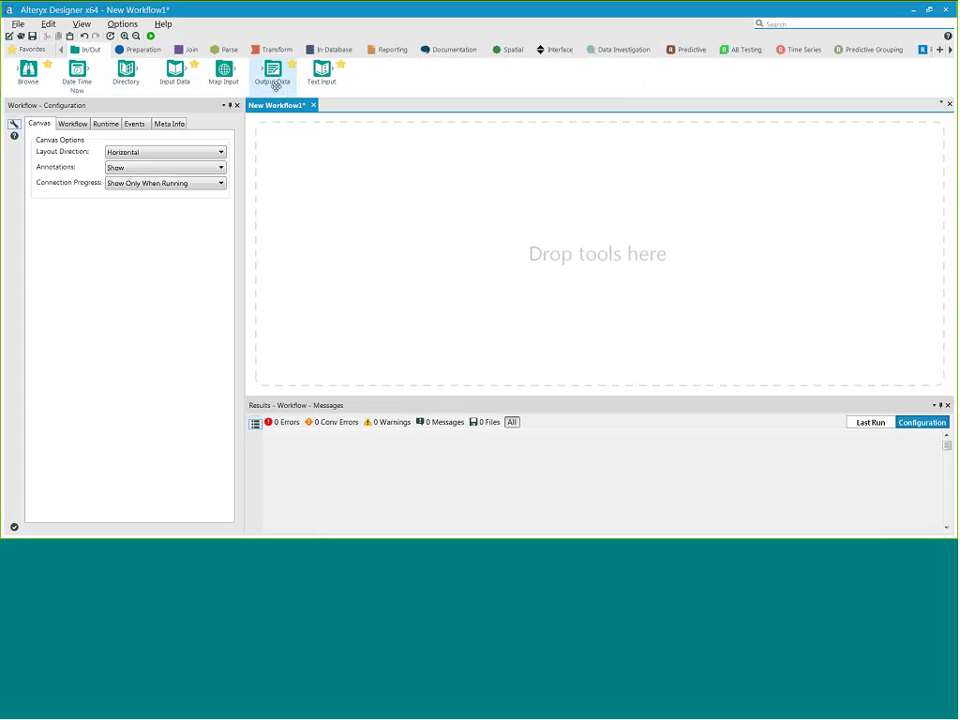
left_click(142, 52)
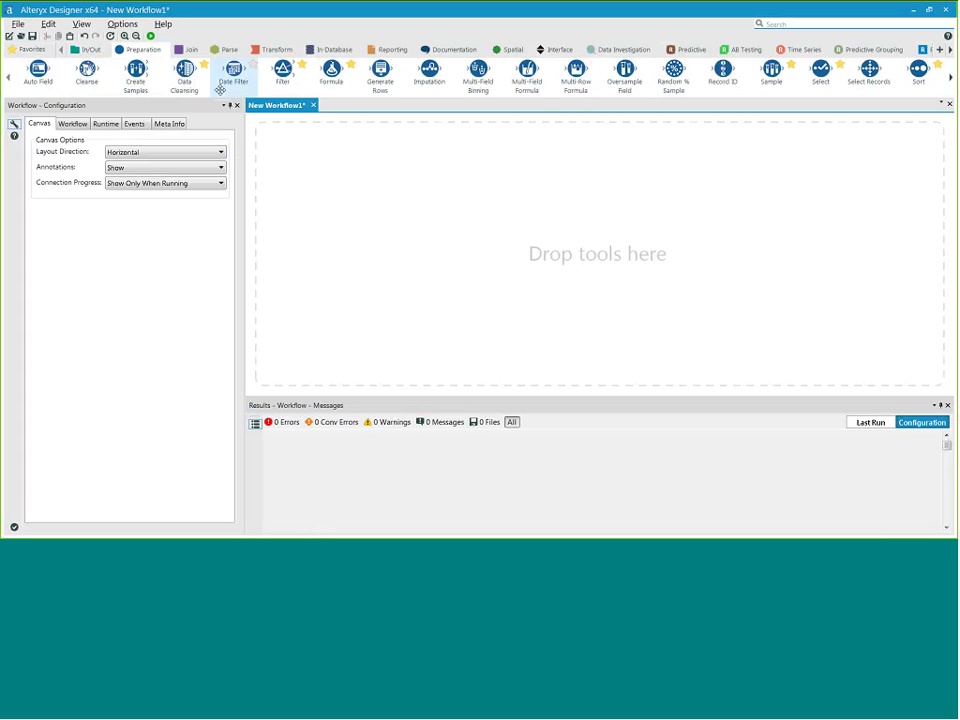
left_click(192, 52)
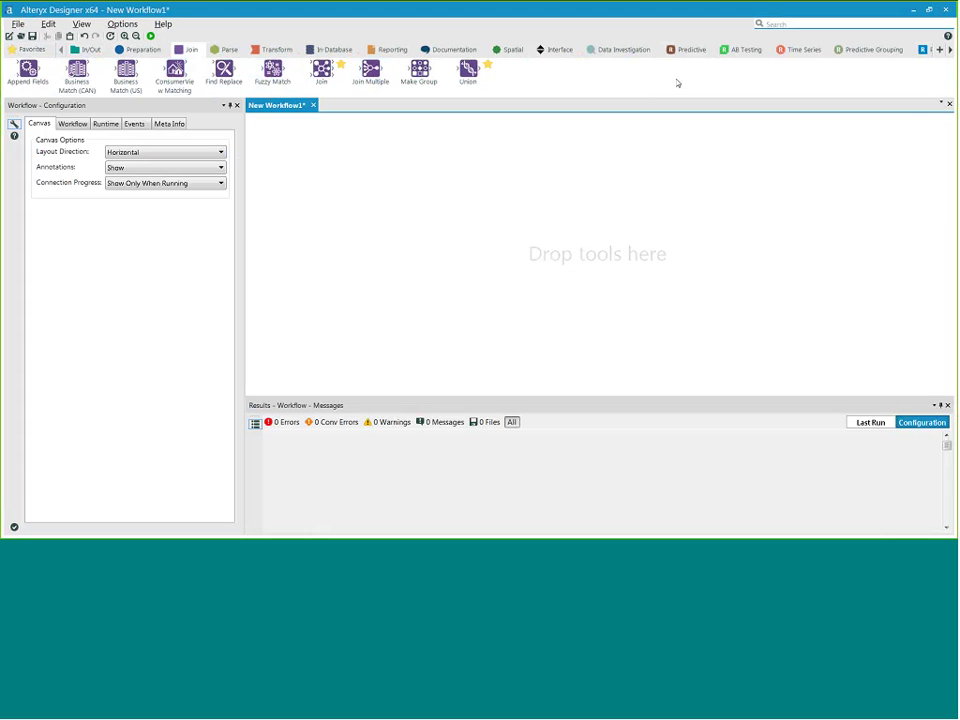
left_click(691, 50)
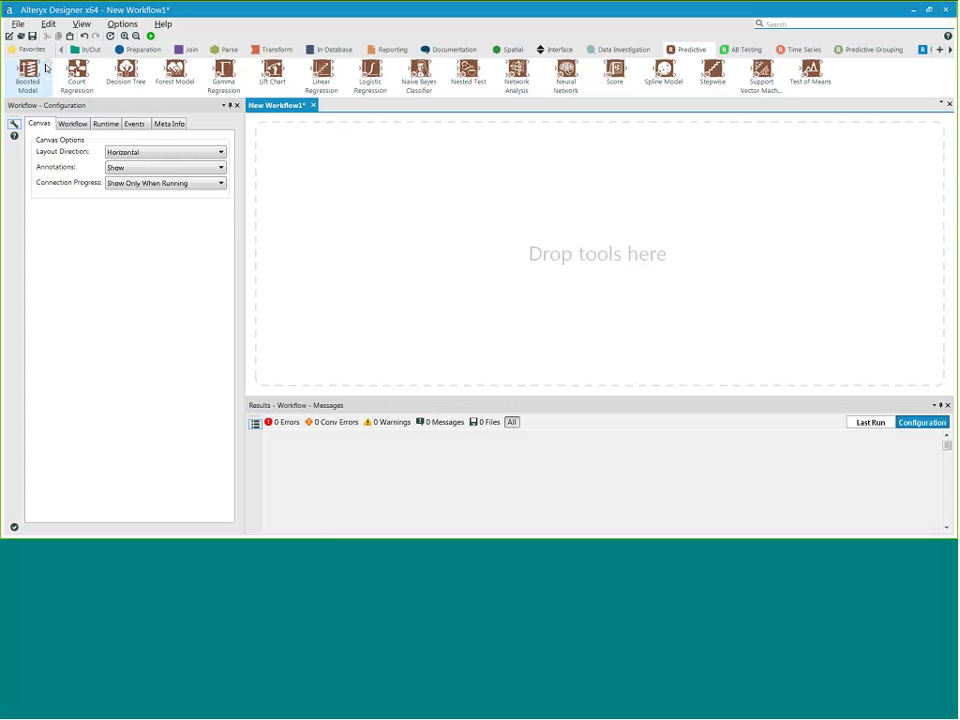
left_click(31, 50)
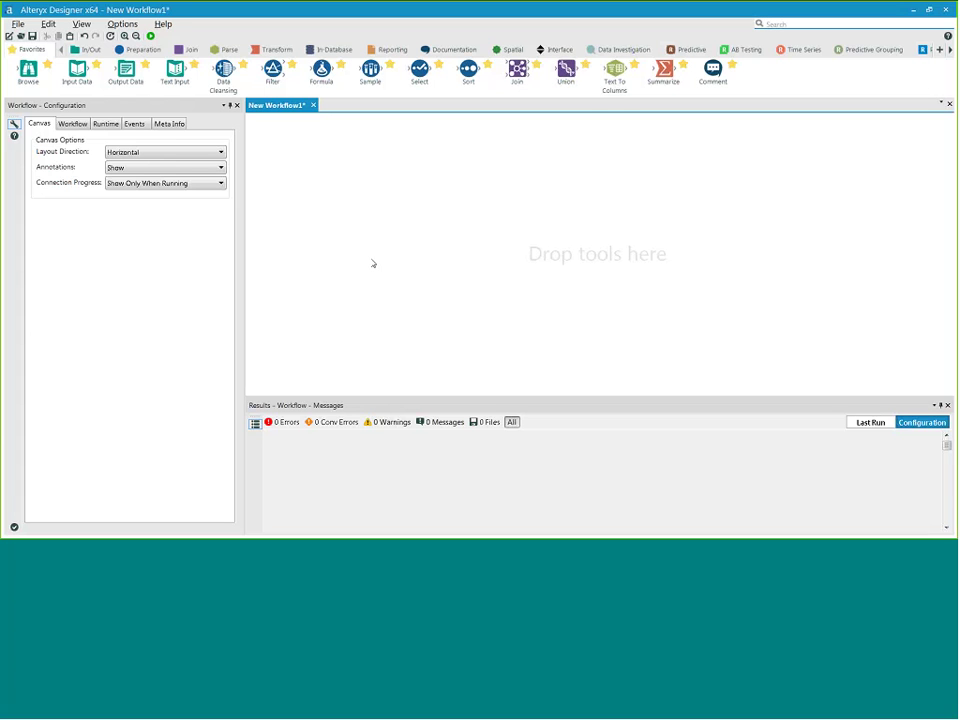
- Add an Input Data tool near the upper left of the canvas and start choosing a file as its source
left_click_drag(80, 86, 326, 166)
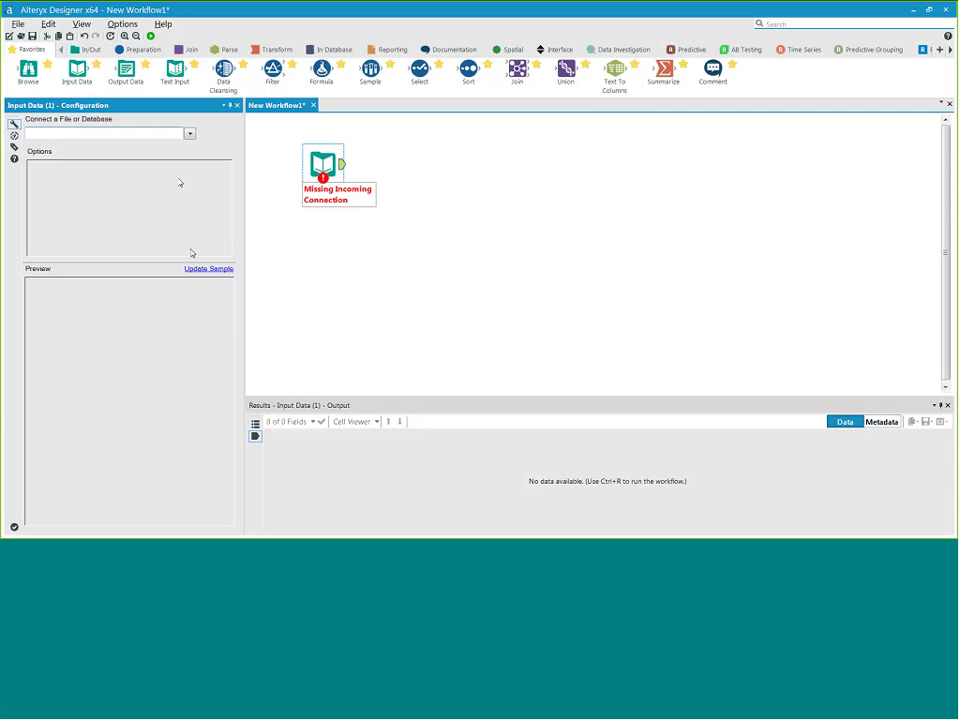
left_click(189, 134)
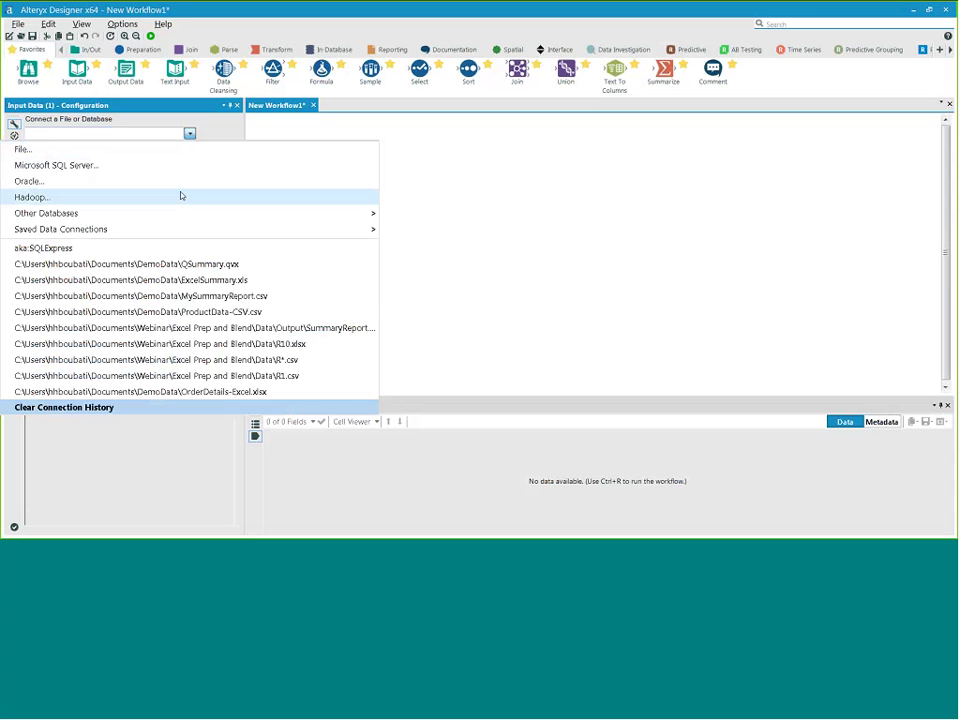
mouse_move(184, 221)
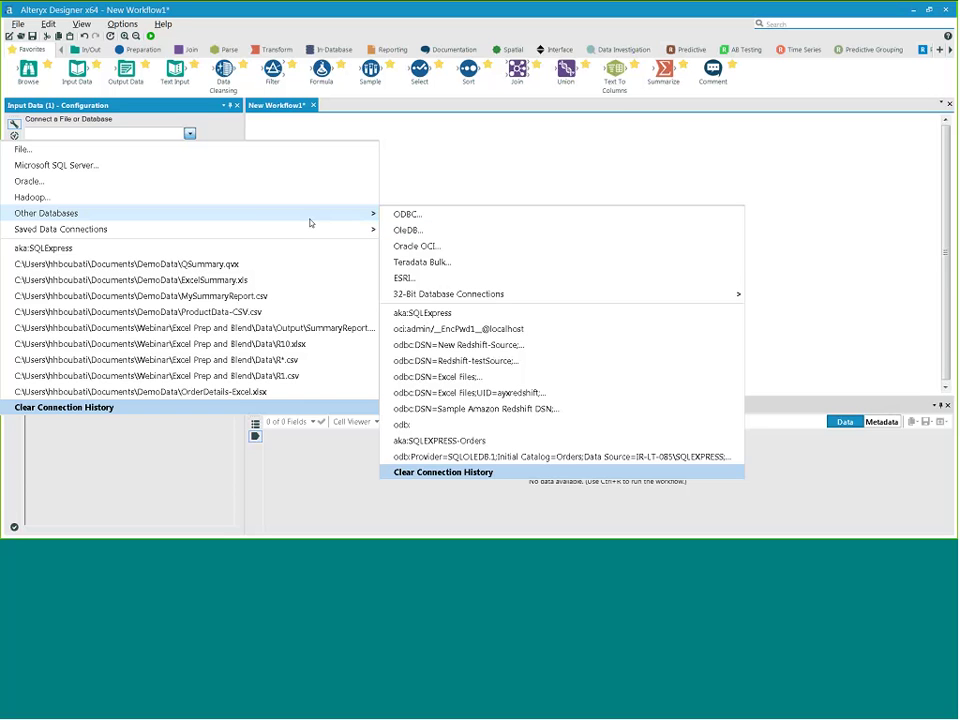
left_click(84, 153)
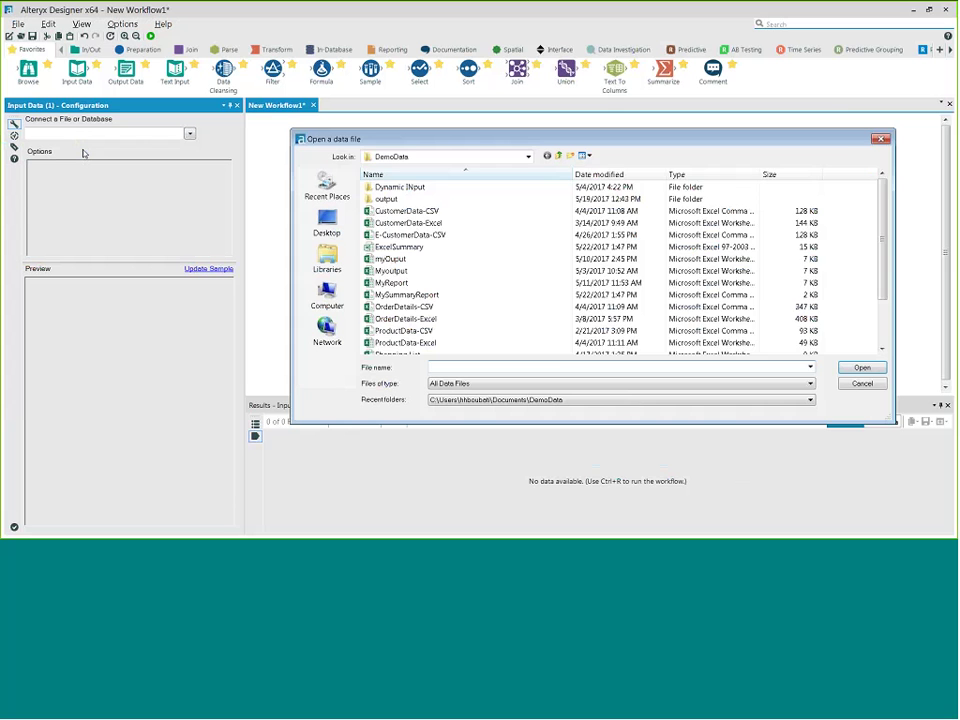
- Browse from the Documents library to the Webinar > Excel Prep and Blend > Data folder
left_click(327, 258)
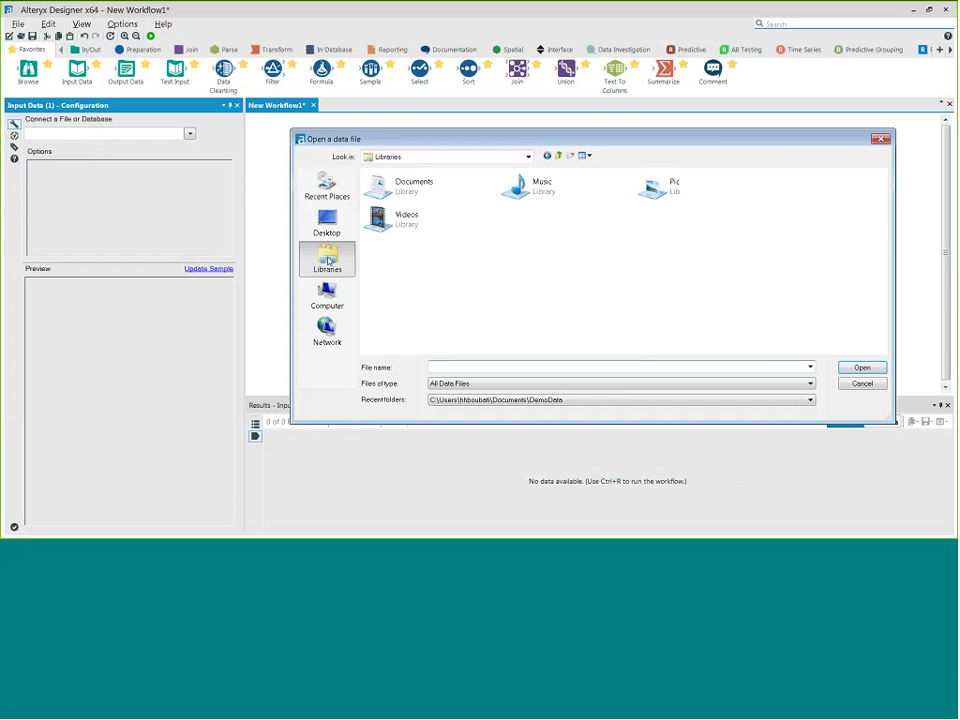
double_click(407, 188)
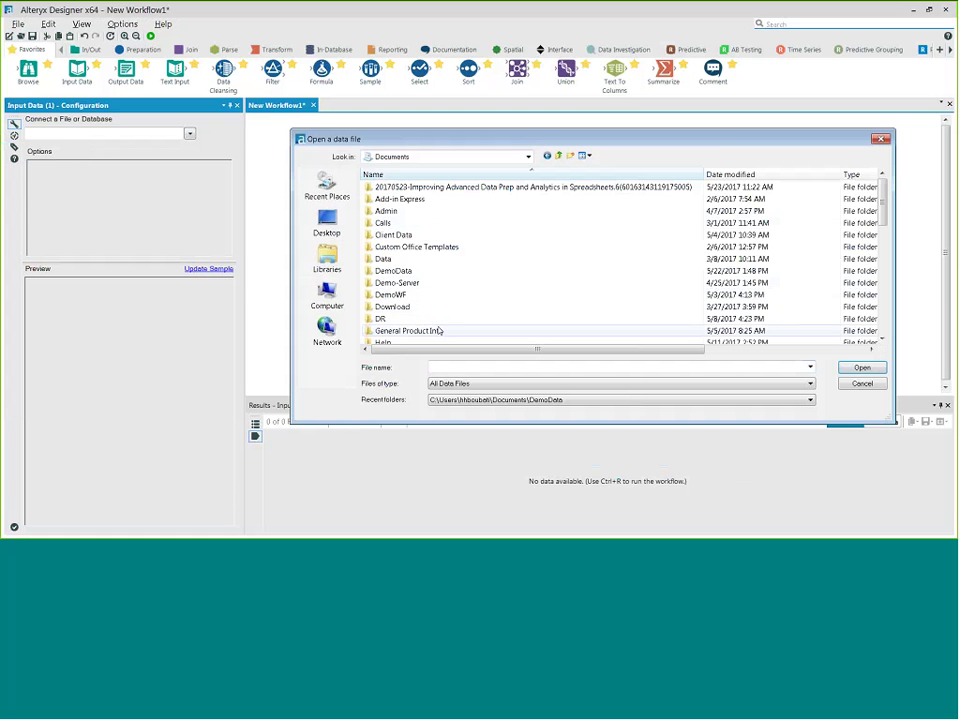
scroll(390, 260, "down", 10)
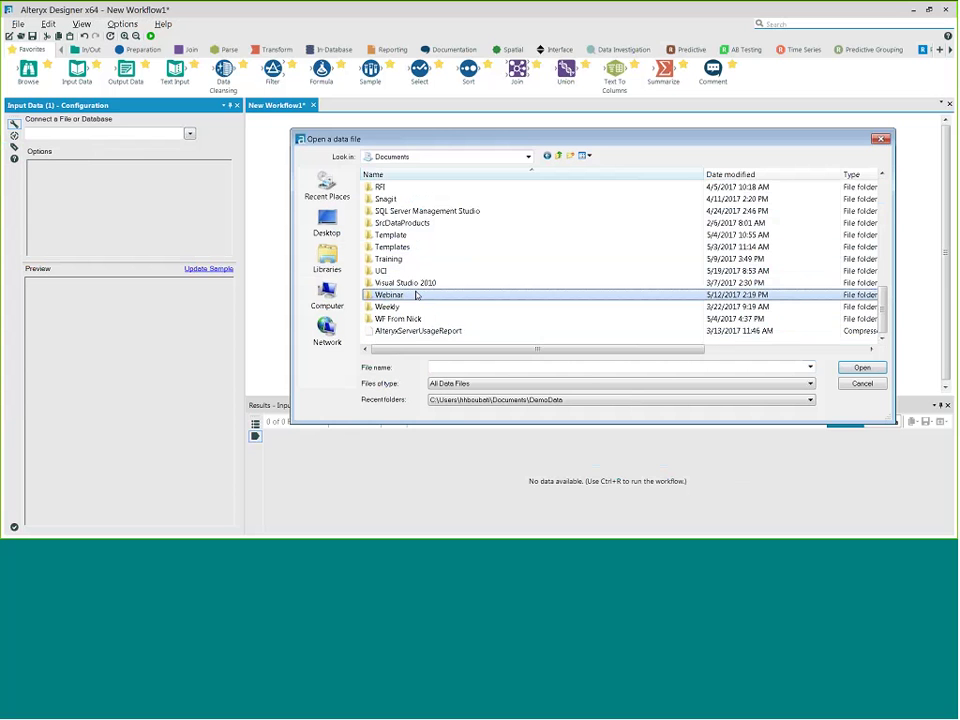
double_click(394, 296)
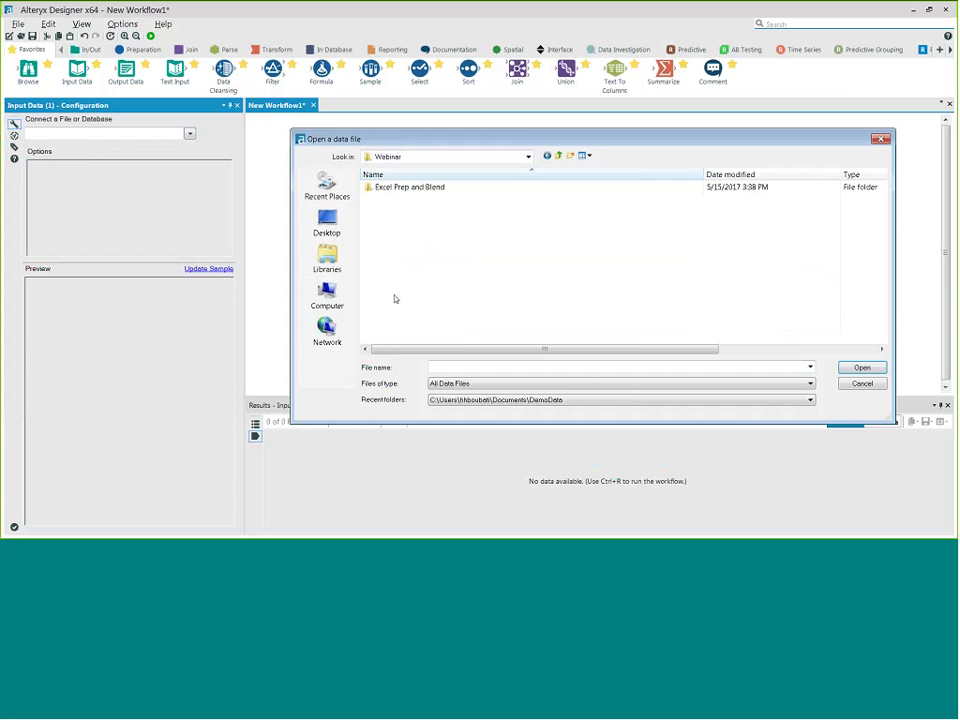
double_click(390, 187)
key("Return")
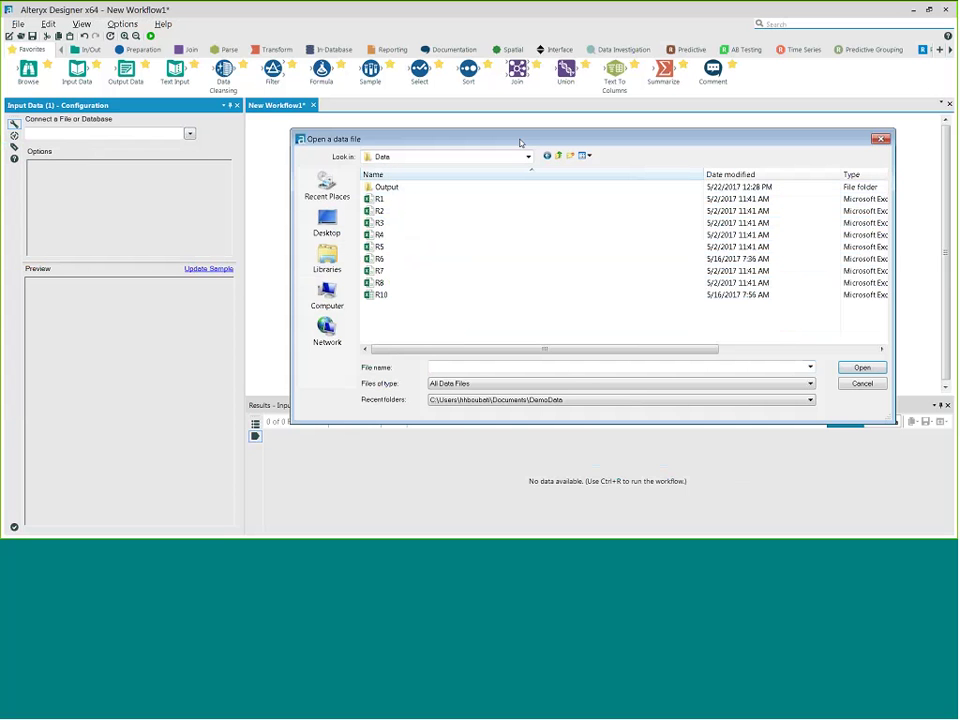
- Check the file types in the Data folder and connect the Input Data tool to the R1 comma-separated file
left_click_drag(520, 143, 445, 137)
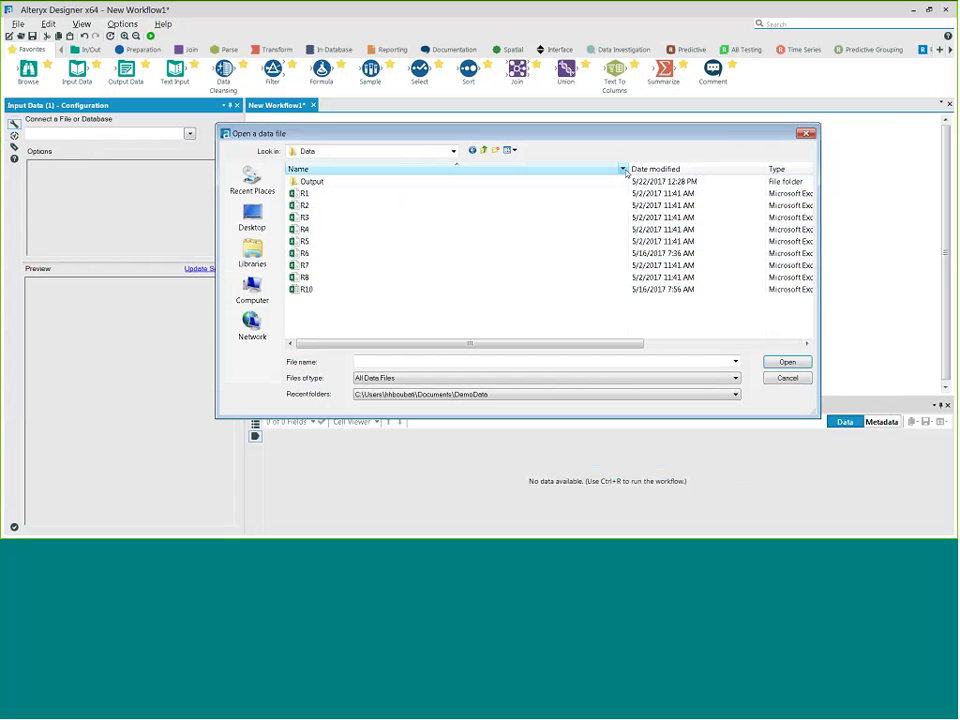
left_click_drag(626, 170, 494, 170)
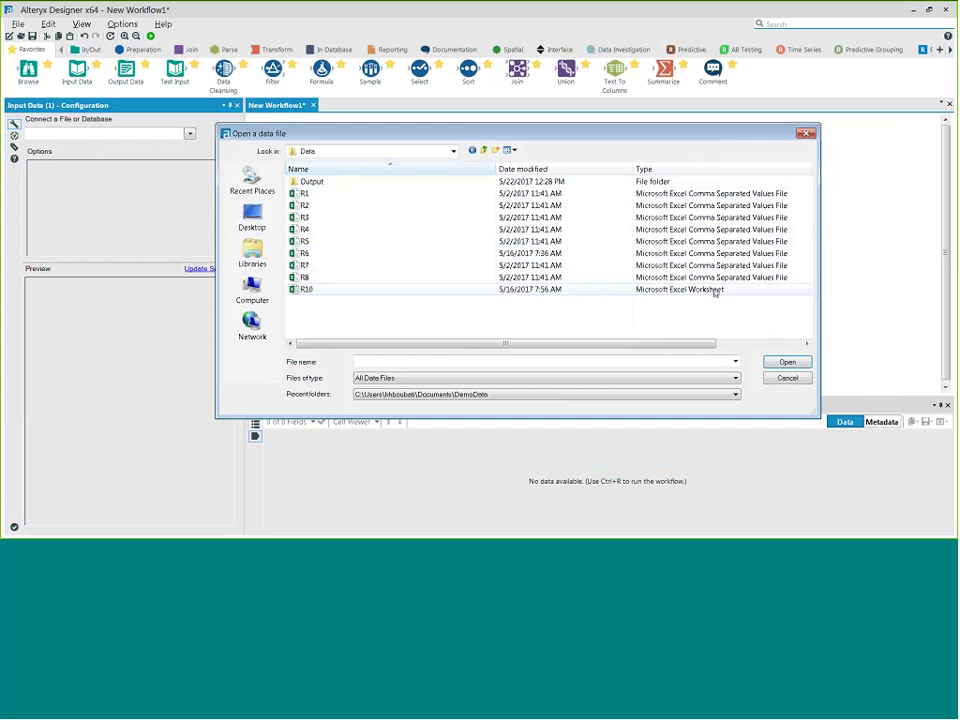
left_click_drag(648, 135, 735, 137)
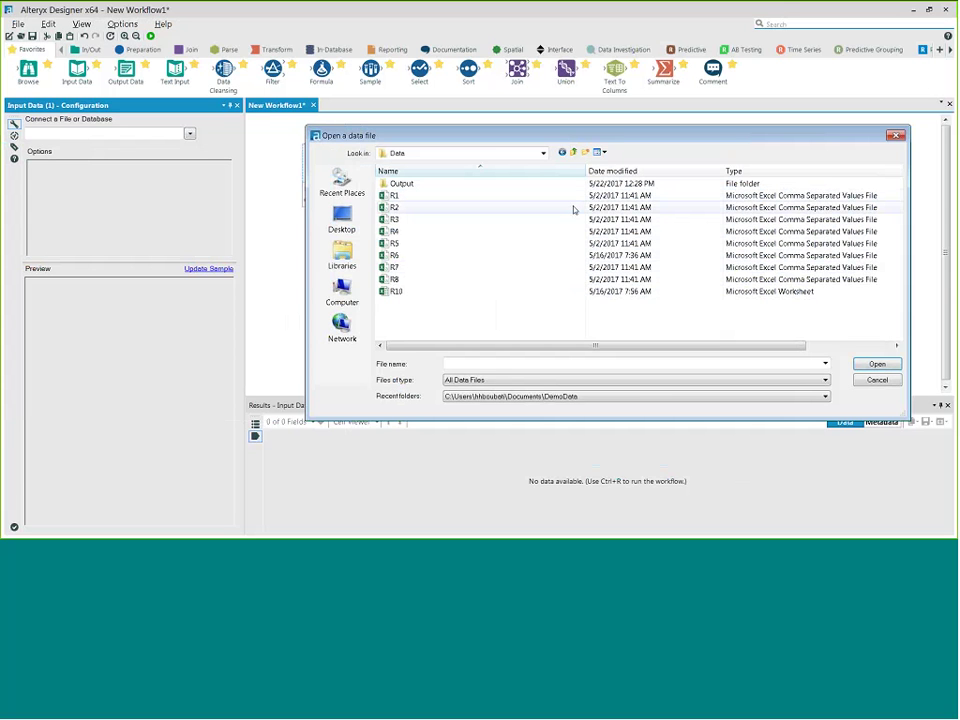
left_click(449, 198)
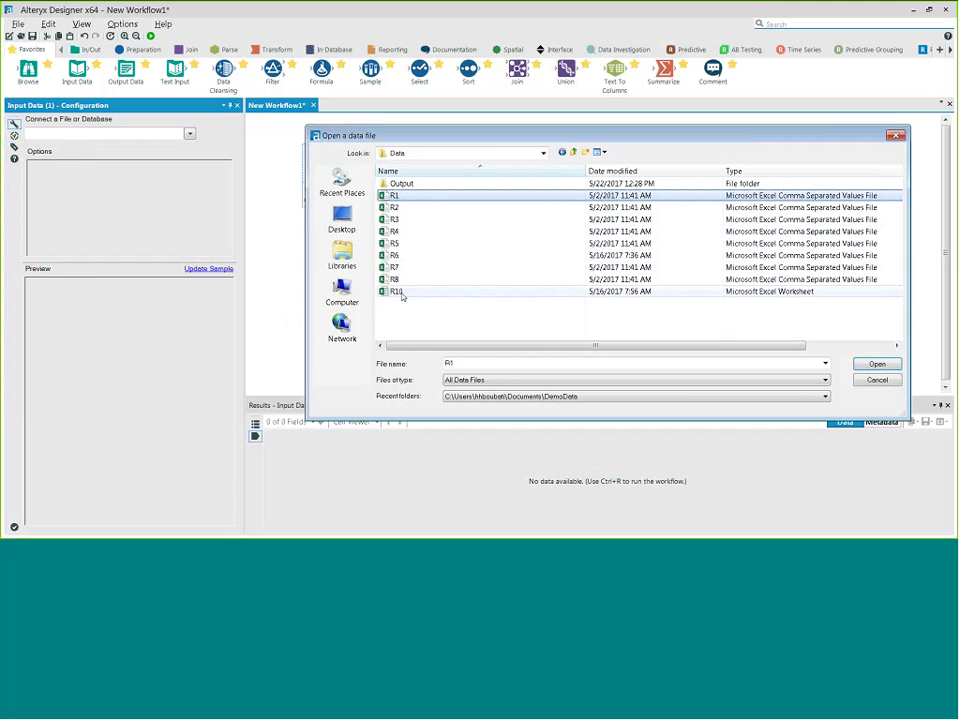
left_click(876, 365)
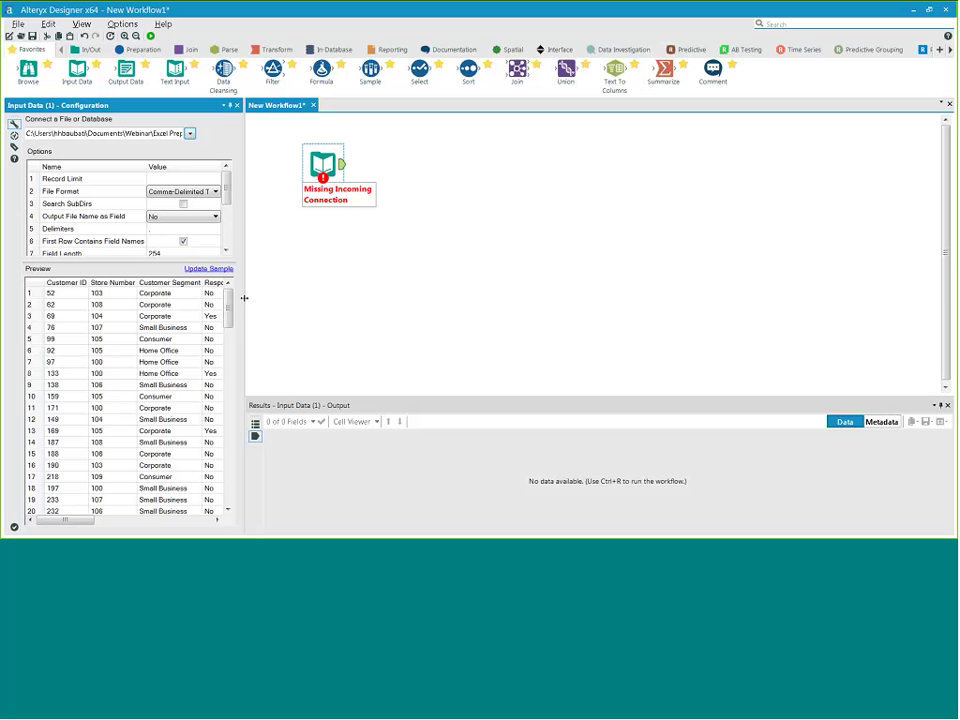
- Change the connected file name to the wildcard R*.csv, then run the workflow and show the input's messages
left_click_drag(243, 297, 278, 300)
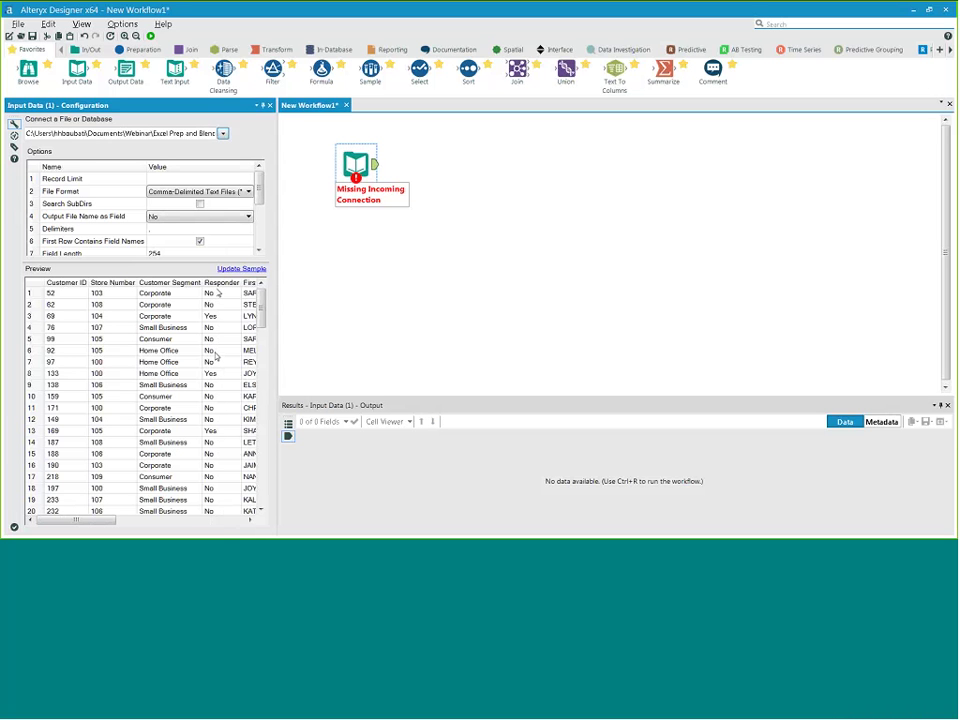
left_click(194, 133)
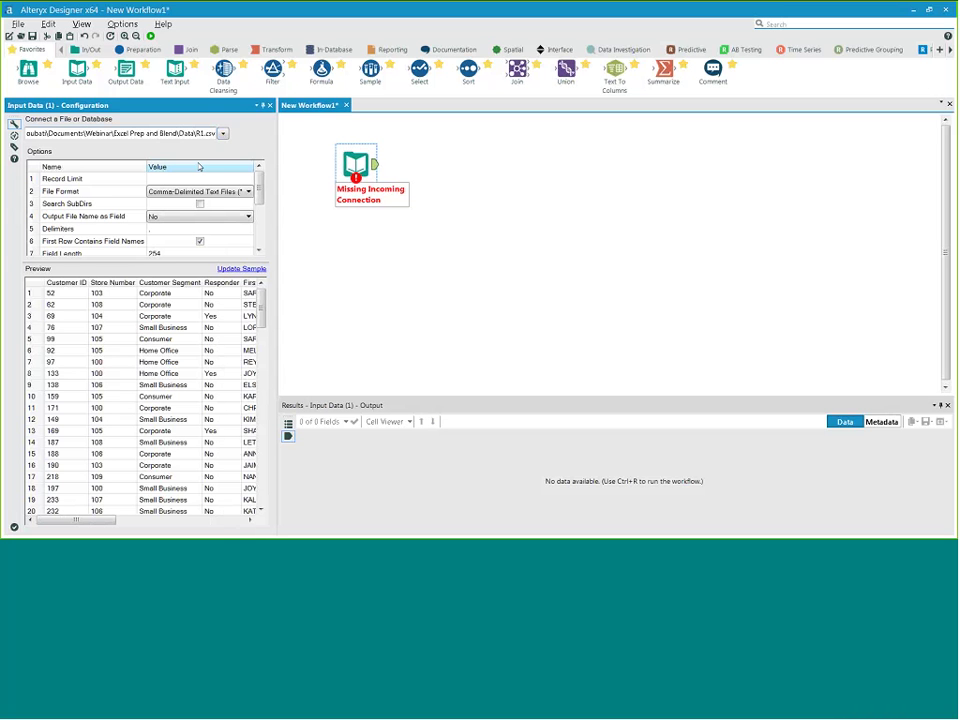
key("BackSpace")
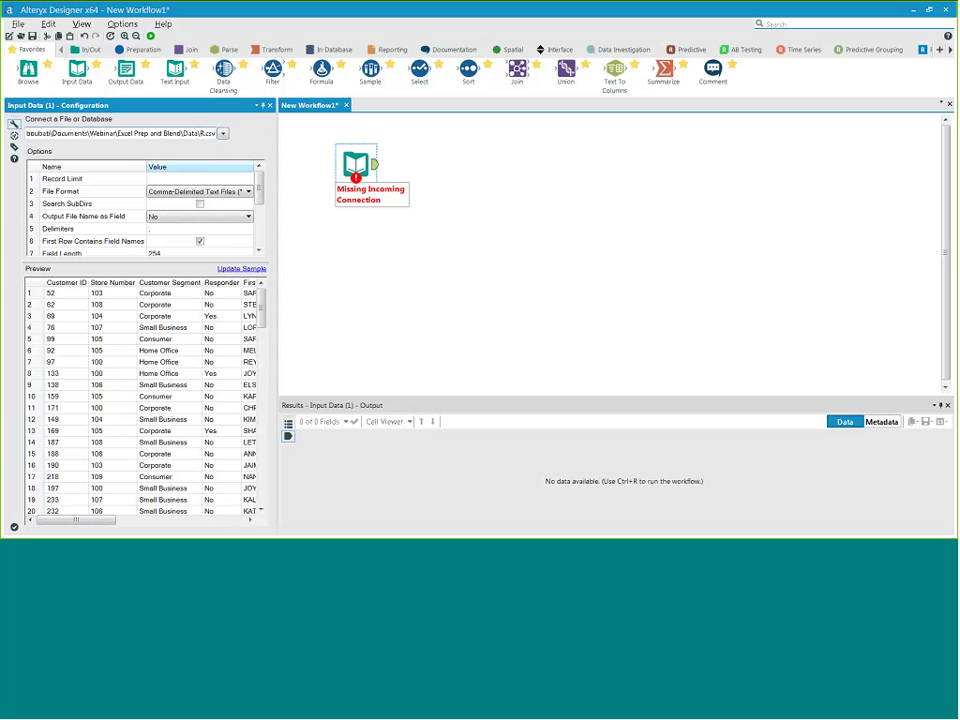
type("*")
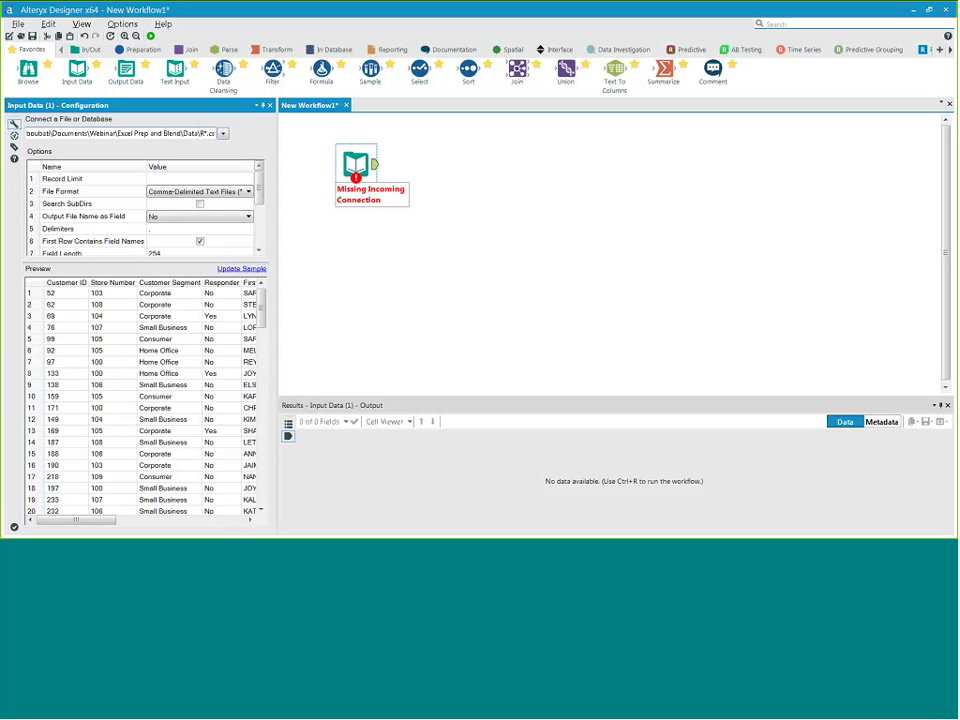
left_click(150, 35)
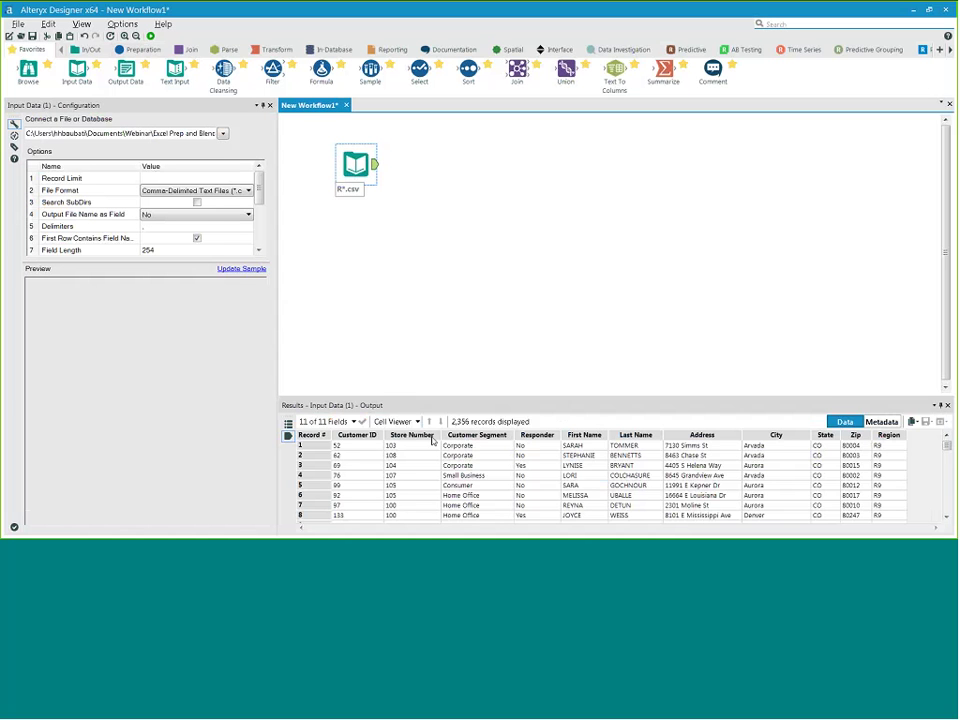
left_click(288, 424)
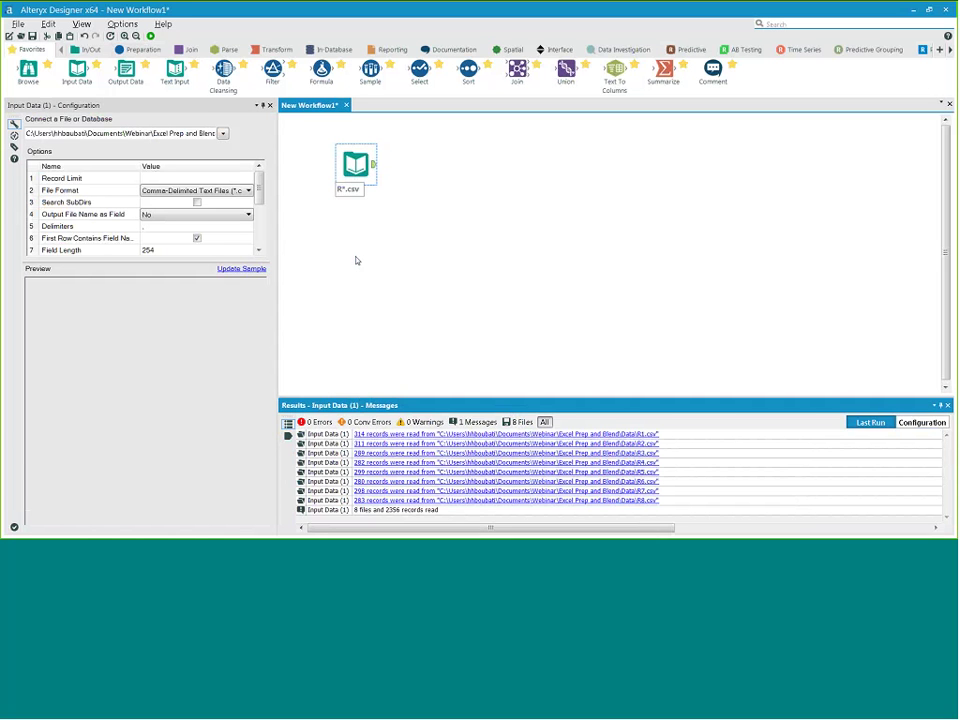
- Add a second Input Data tool below the first and connect it to sheet R10$ of the R10 Excel workbook
left_click_drag(77, 70, 355, 241)
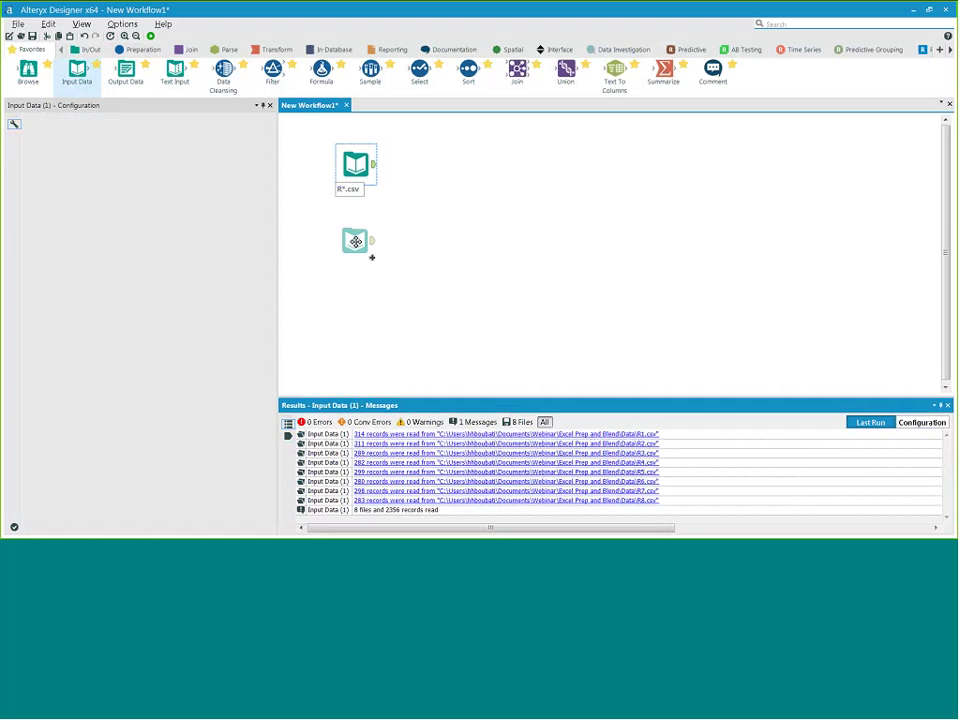
left_click(222, 134)
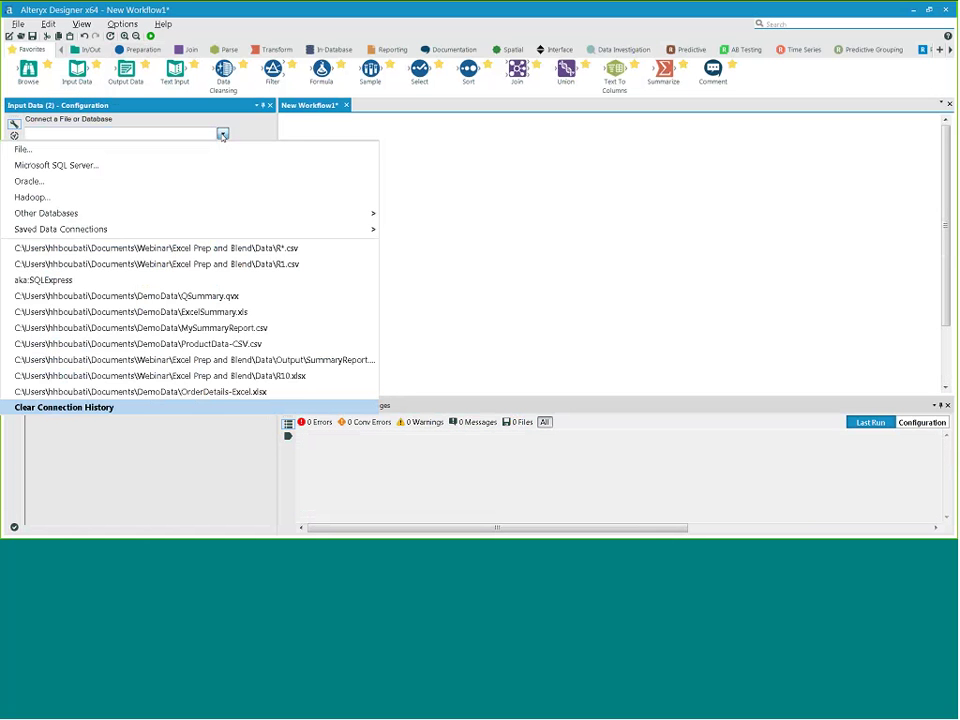
left_click(160, 150)
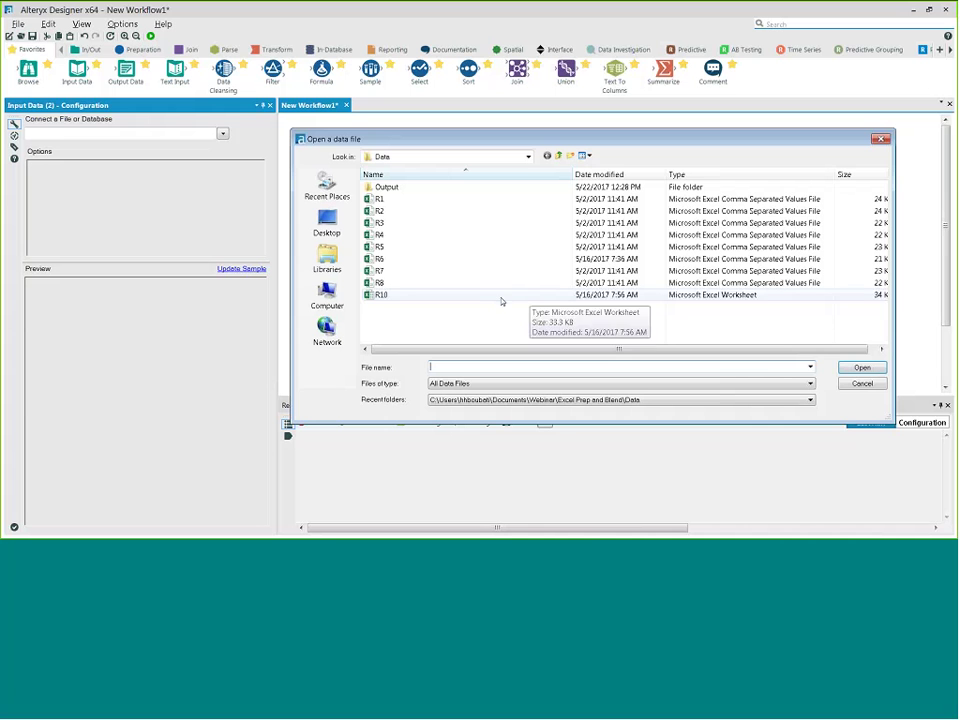
left_click(453, 297)
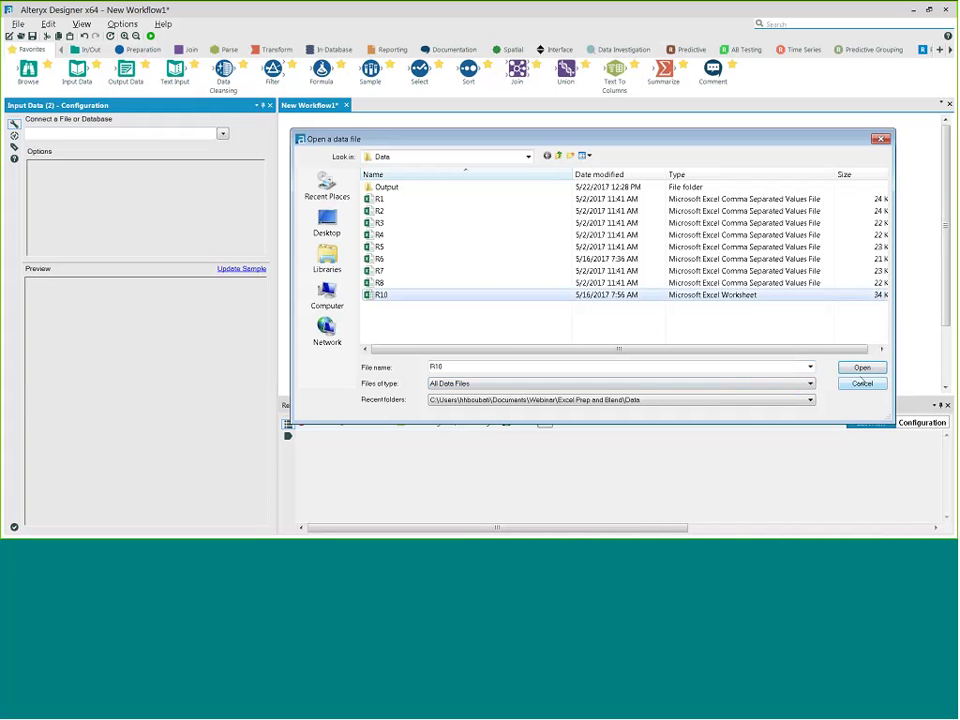
left_click(862, 367)
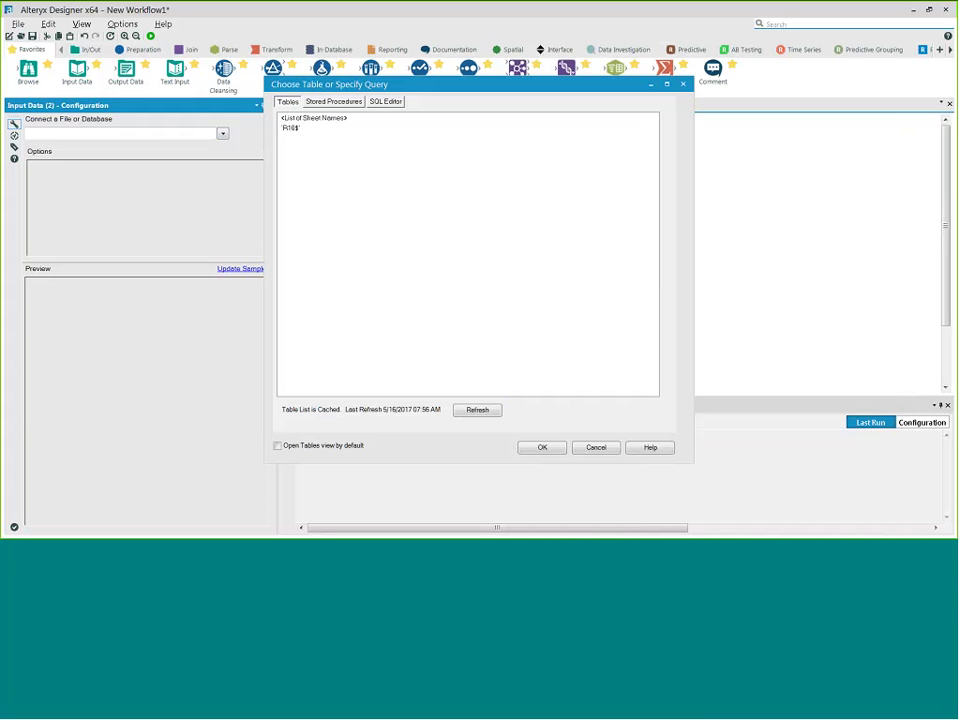
left_click(390, 128)
left_click(542, 448)
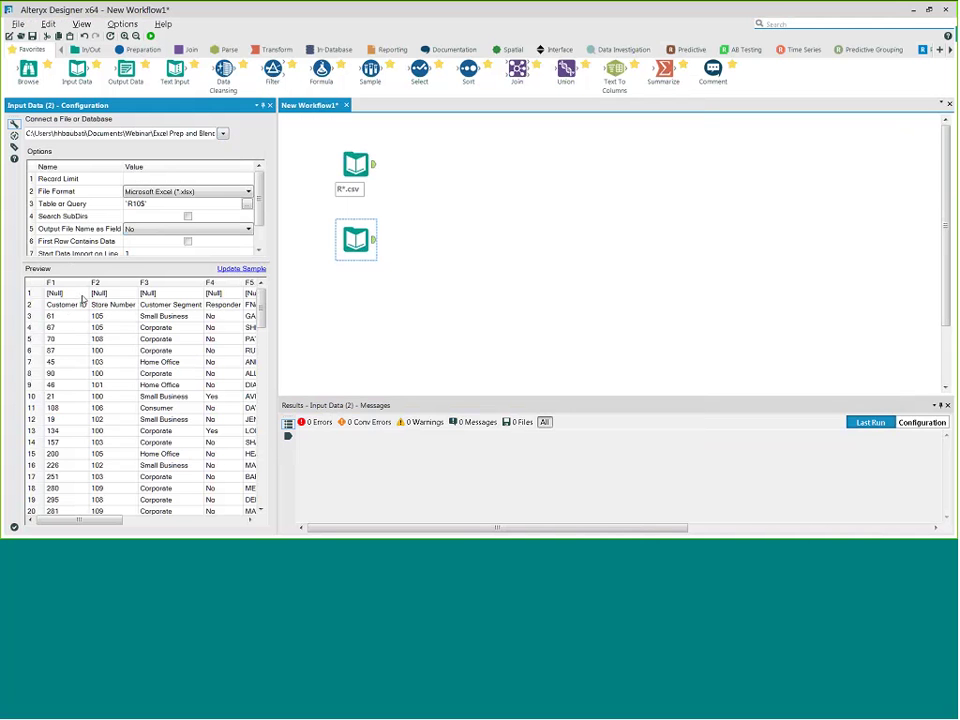
- Enable First Row Contains Data for the R10 input and highlight the header row in its preview
left_click(187, 241)
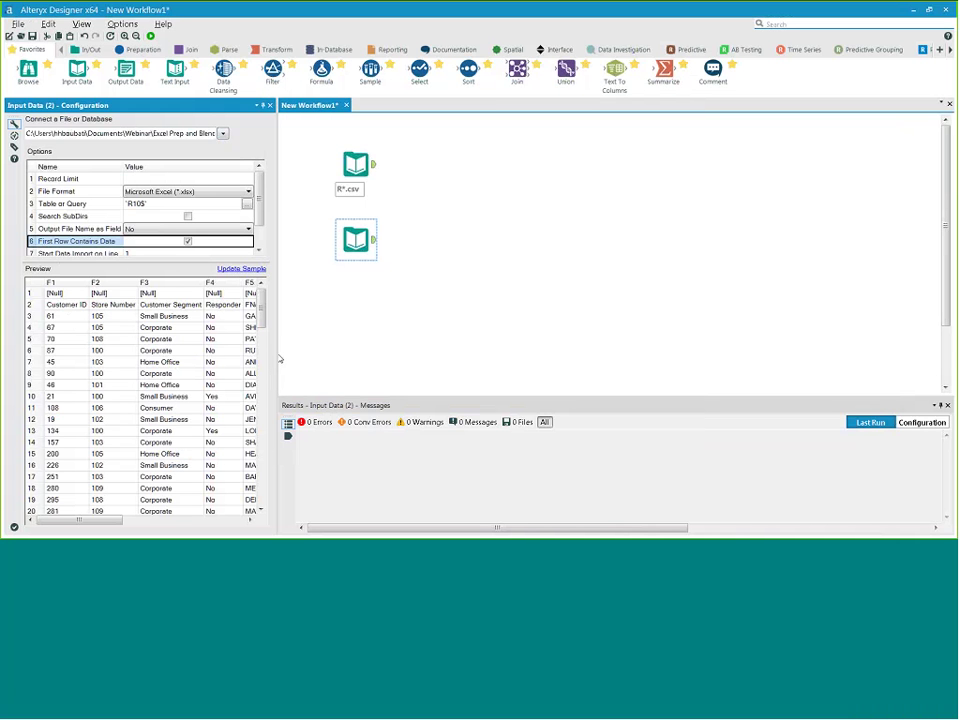
left_click_drag(274, 369, 298, 360)
left_click(67, 304)
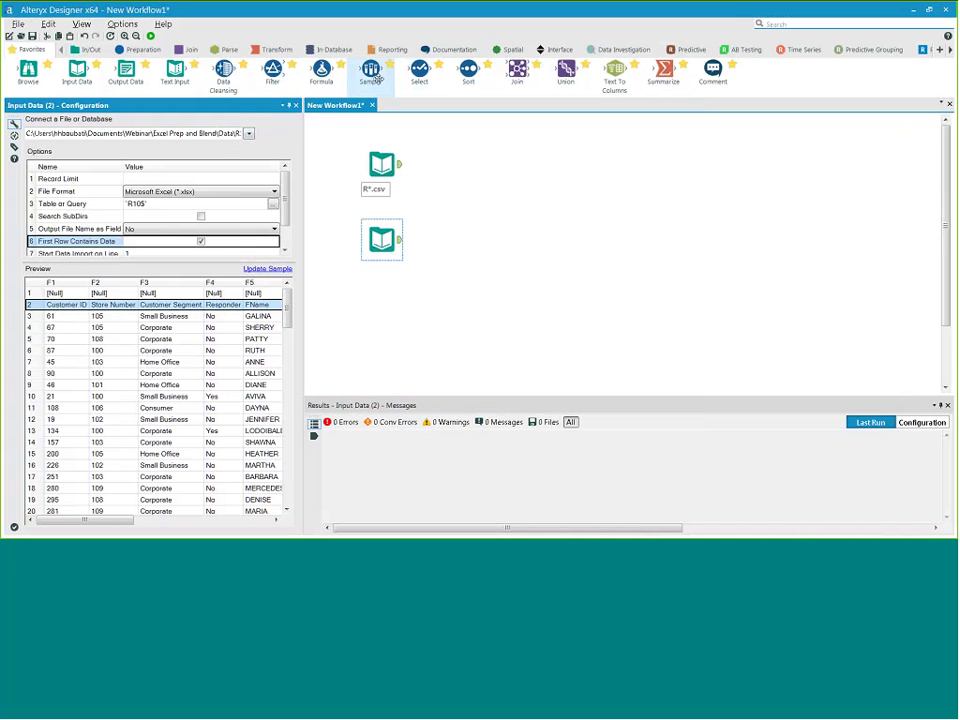
- Connect a Sample tool after the R10 input, set it to skip the first 2 records, and run the workflow
left_click_drag(371, 72, 480, 248)
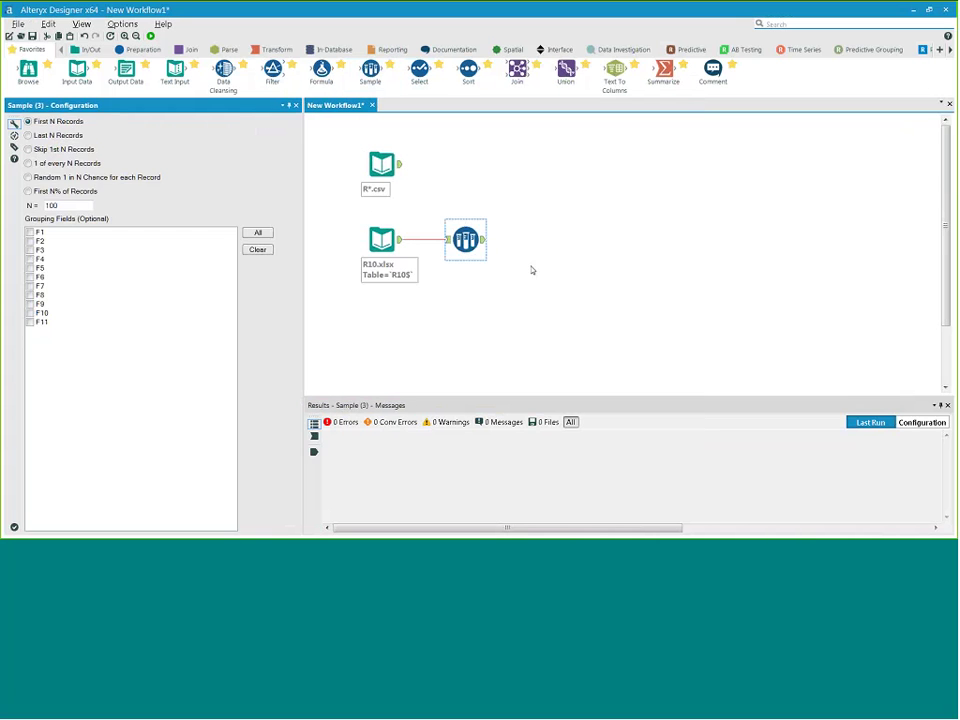
left_click(28, 149)
key("Tab")
type("2")
left_click(151, 37)
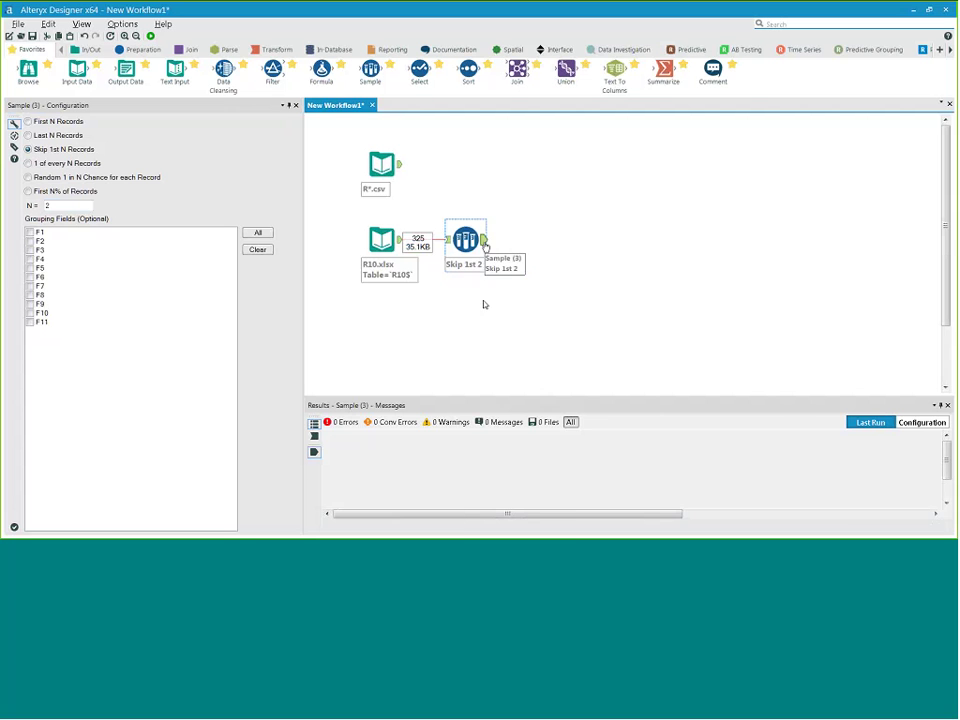
- Examine the Sample tool's output and go through the first record's values, from Customer ID to Address
left_click(484, 243)
left_click_drag(508, 399, 505, 368)
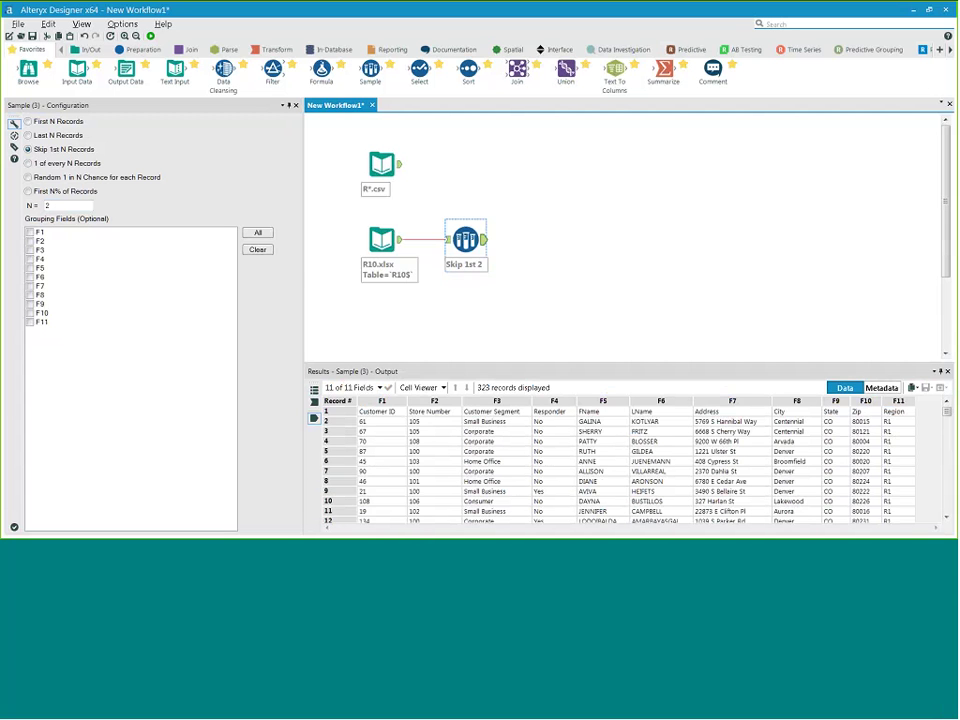
left_click(377, 411)
left_click(433, 411)
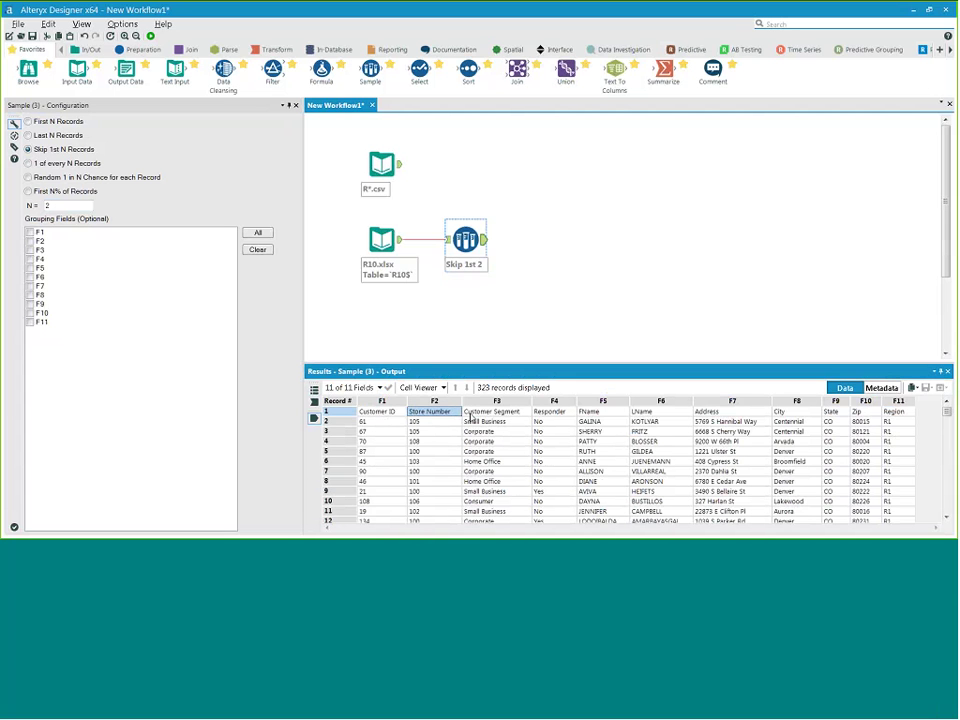
left_click(492, 412)
left_click(555, 412)
left_click(594, 412)
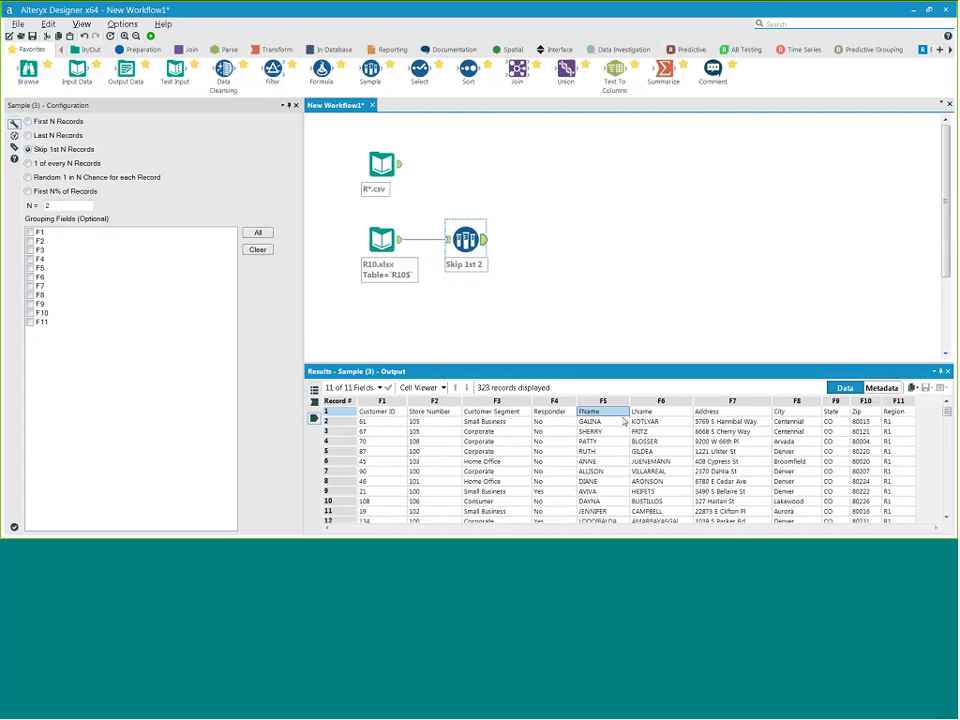
left_click(648, 413)
left_click(714, 413)
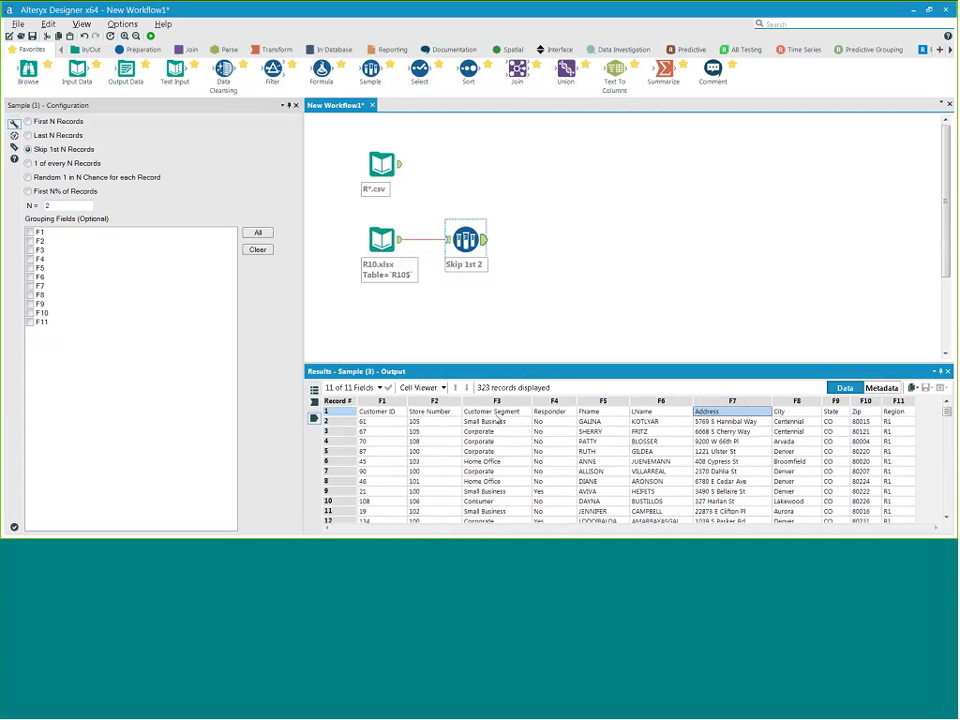
left_click(490, 411)
left_click(430, 411)
left_click(385, 411)
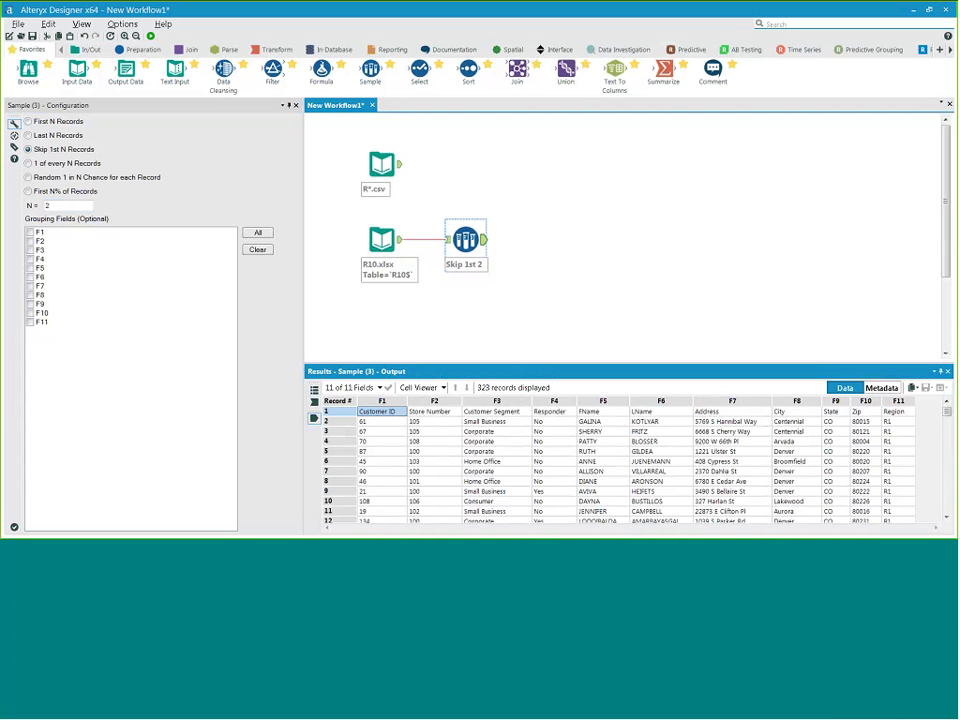
- Connect a Dynamic Rename tool after the Sample tool, set it to Take Field Names from First Row of Data, and run the workflow
left_click(796, 23)
type("rename")
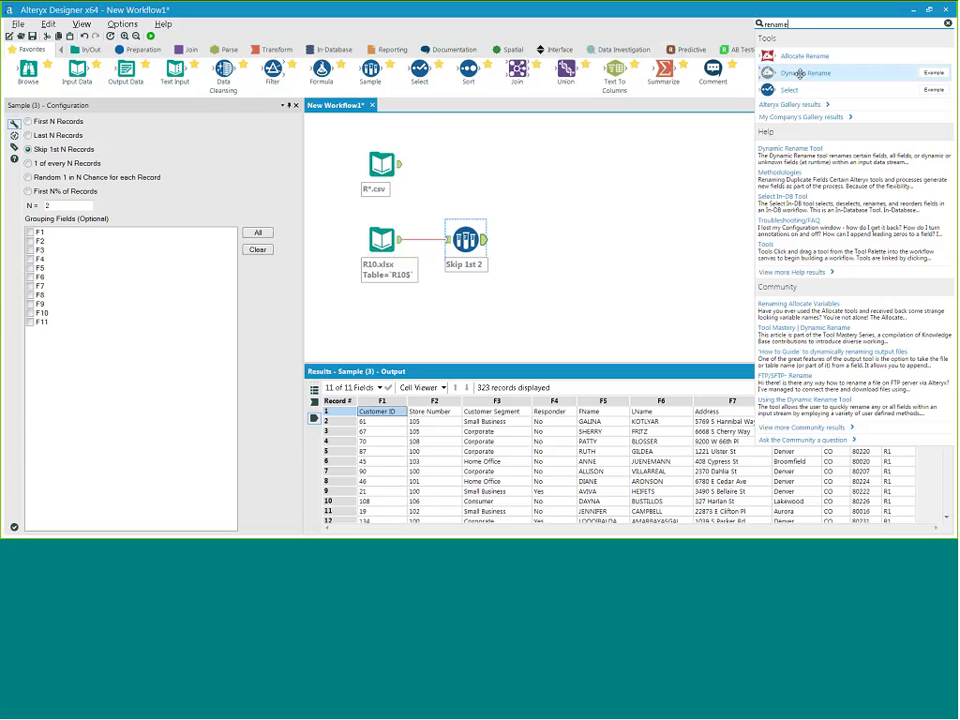
left_click_drag(800, 73, 552, 248)
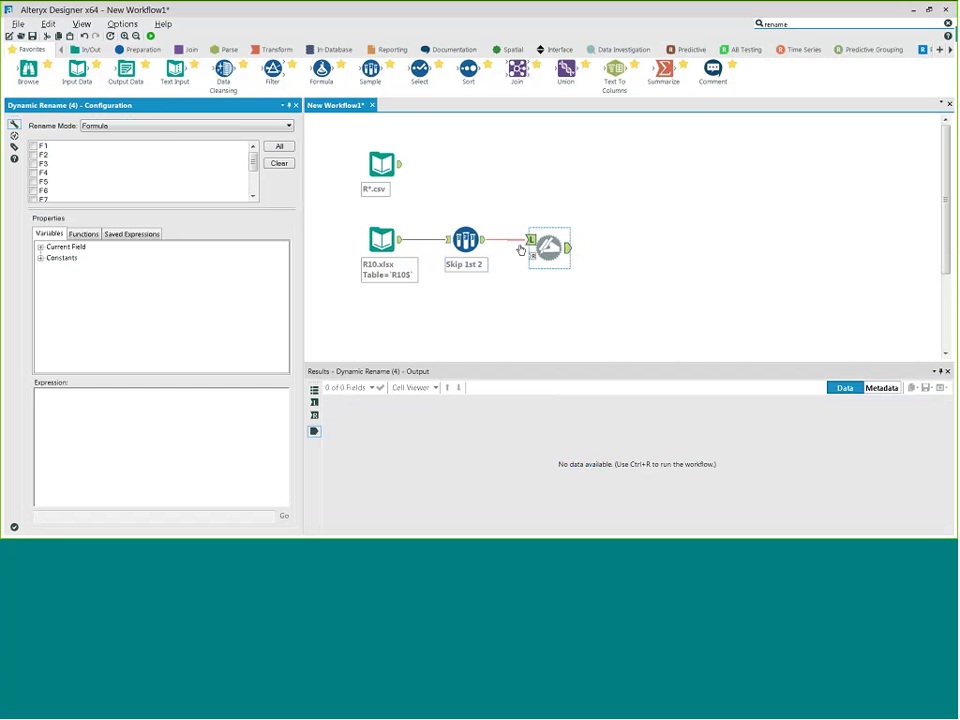
left_click(276, 126)
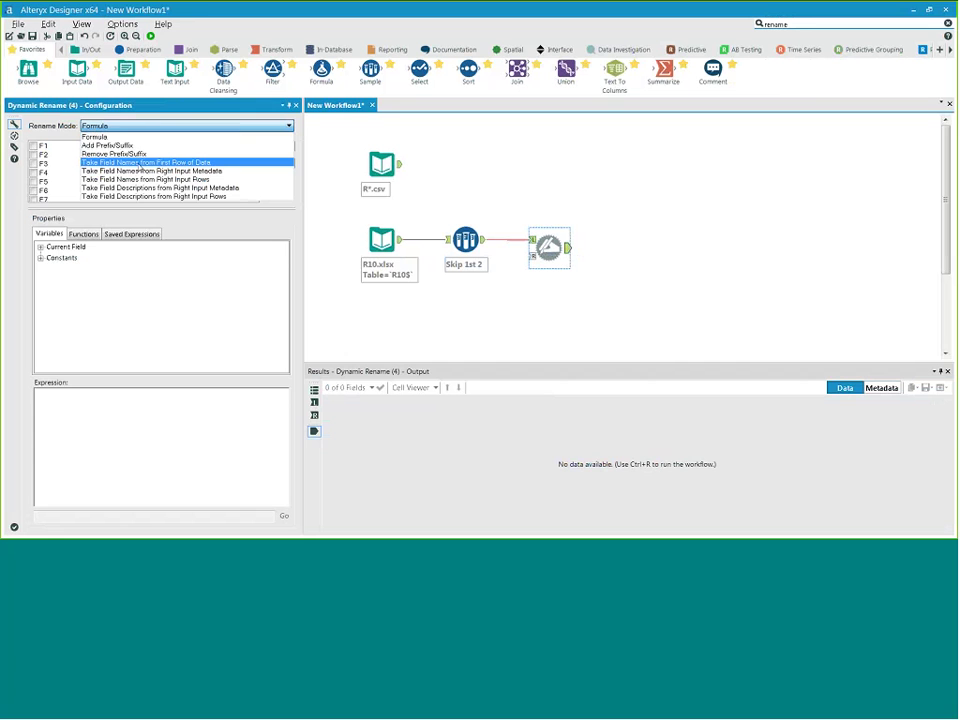
left_click(137, 164)
key("ctrl+r")
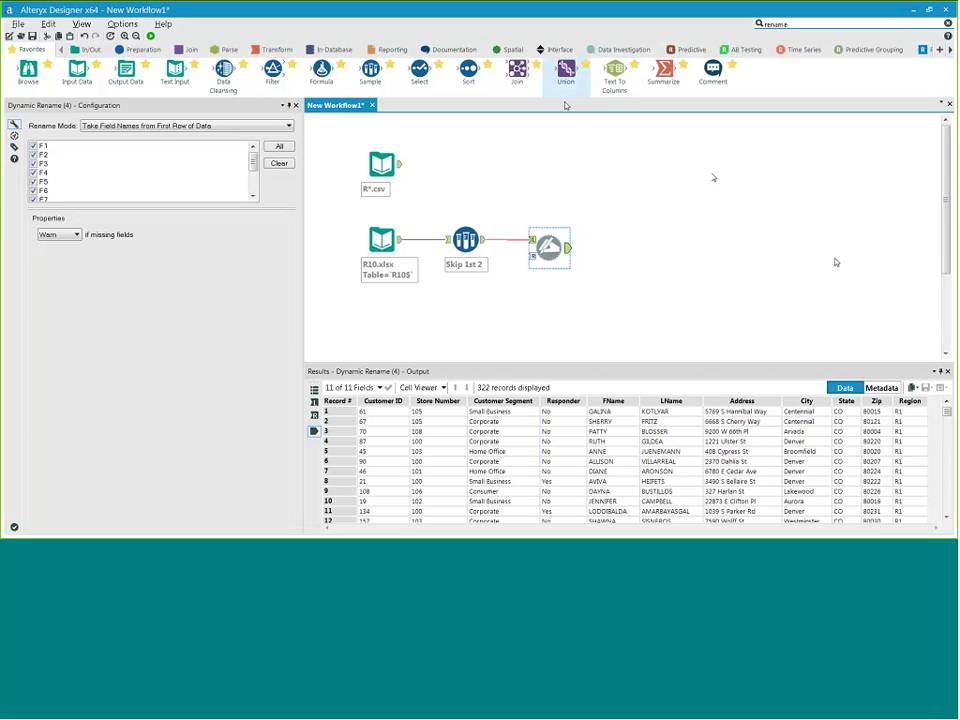
- Add a Union tool that combines the Dynamic Rename output with the R*.csv input, and set it to Manually Configure Fields
left_click_drag(566, 72, 632, 196)
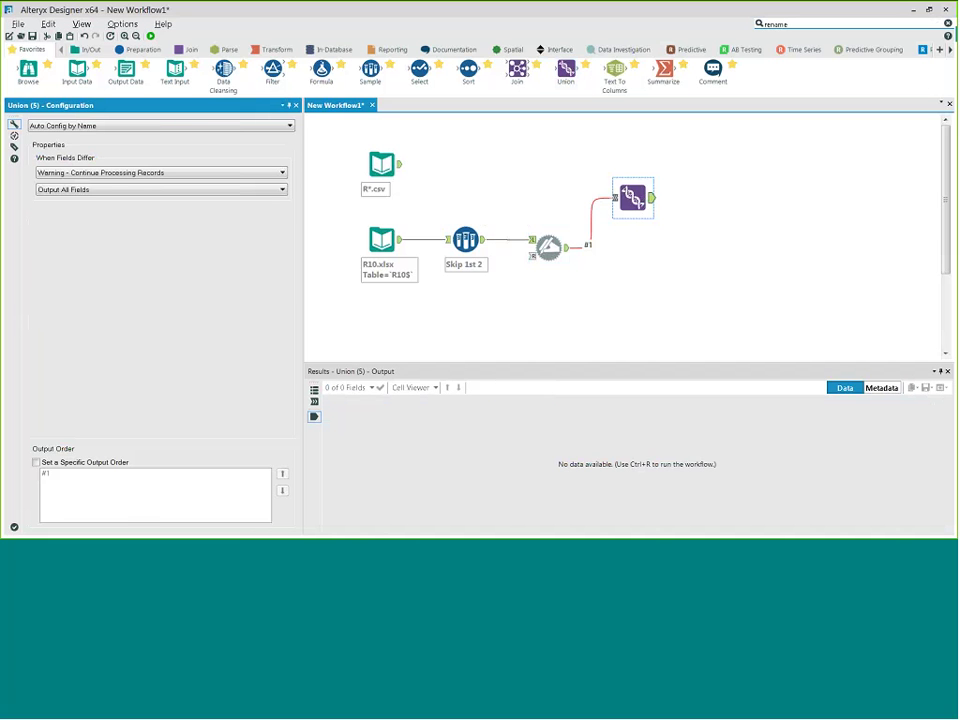
left_click_drag(400, 164, 613, 197)
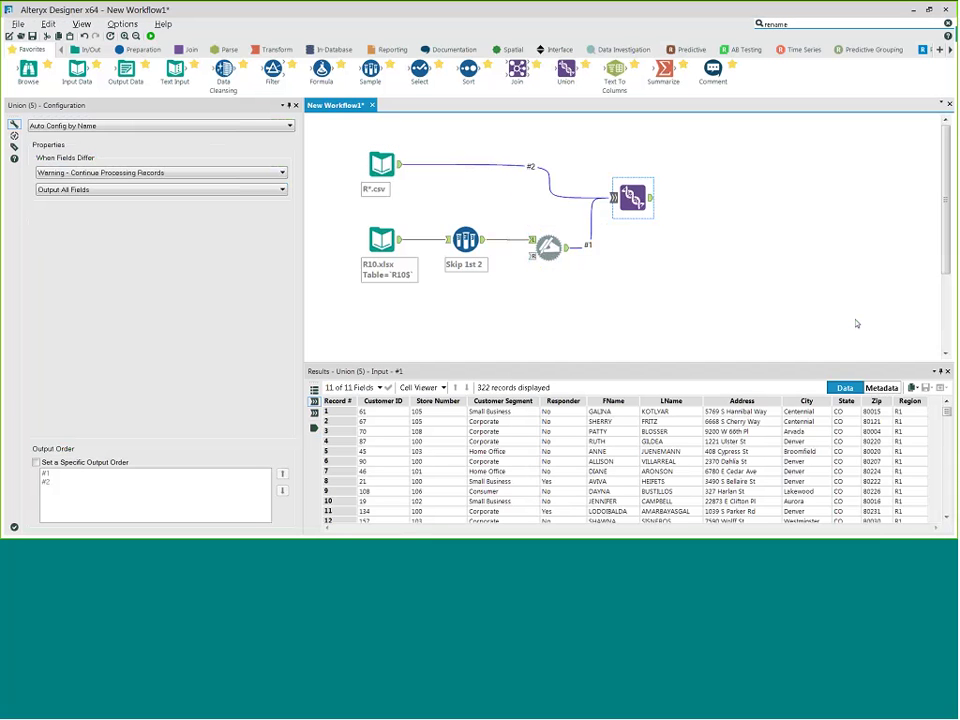
left_click(289, 126)
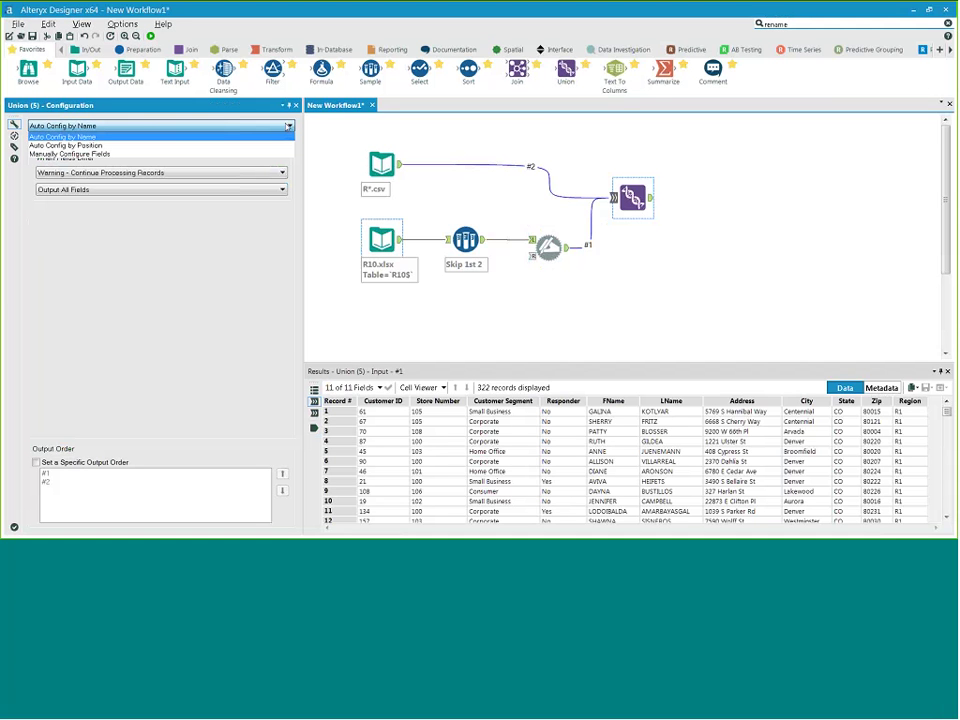
left_click(52, 153)
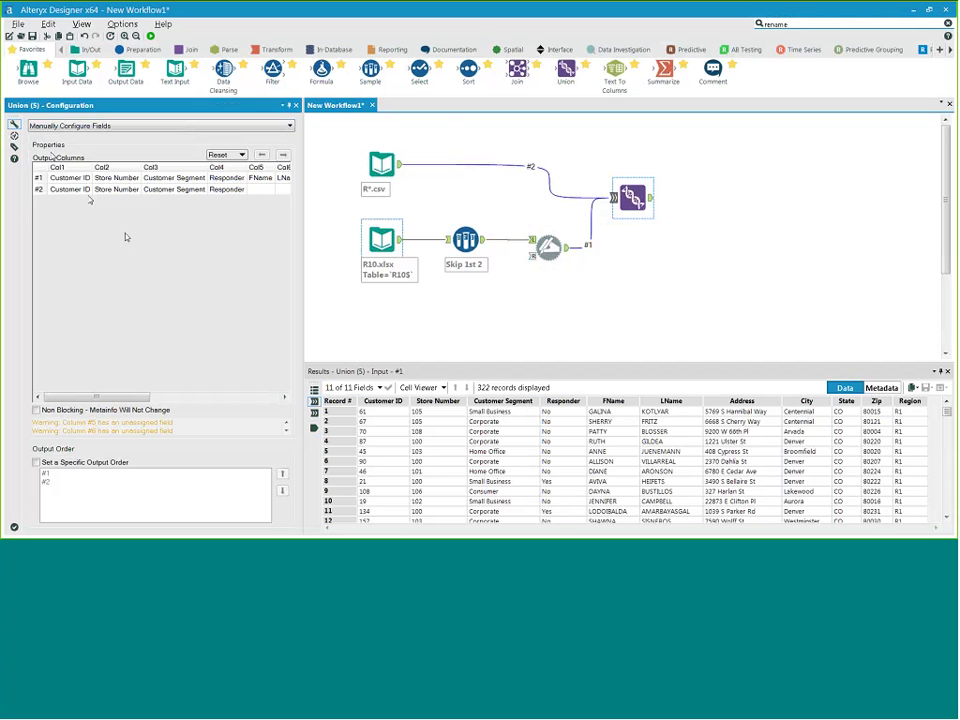
- Shift First Name and Last Name of Union input #2 under the FName and LName columns of input #1
left_click_drag(303, 258, 503, 279)
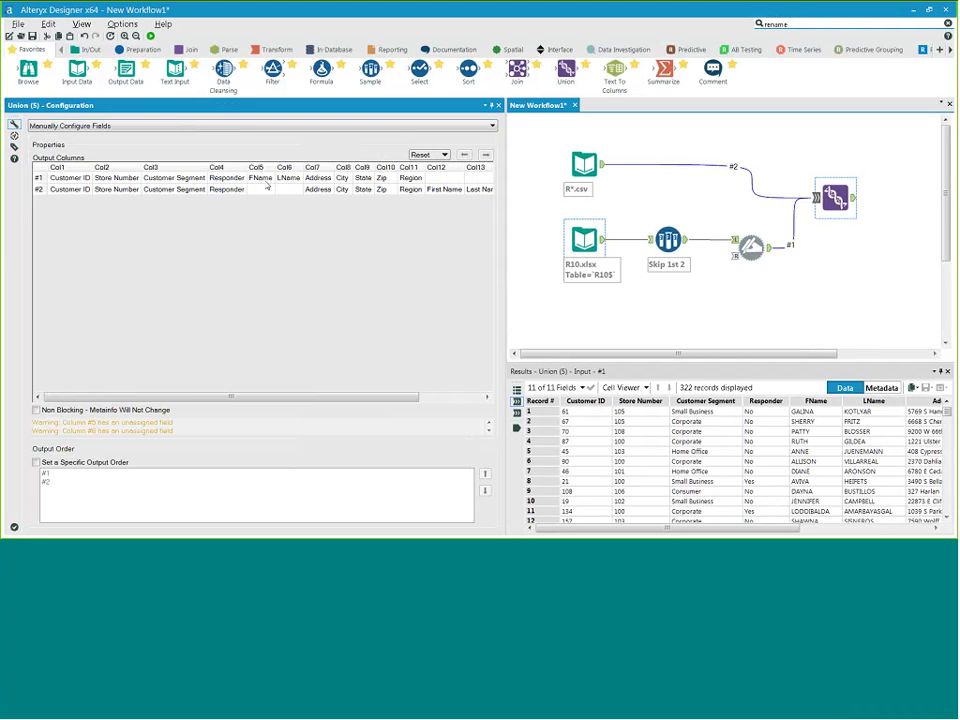
left_click(449, 190)
left_click_drag(506, 200, 533, 200)
left_click(484, 190, "shift")
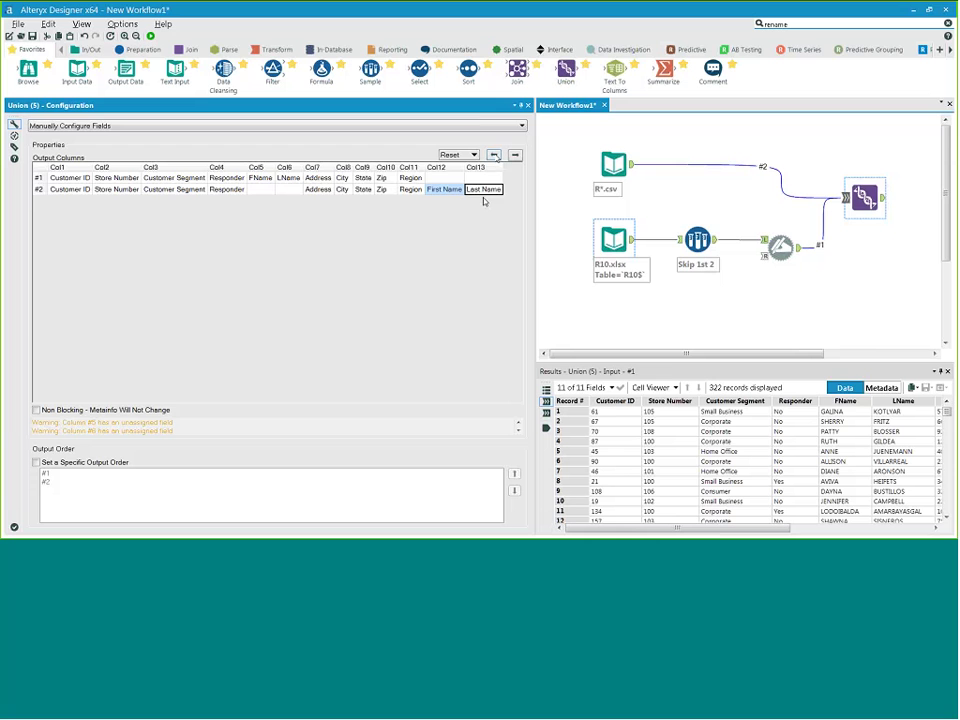
left_click(494, 155)
left_click(494, 155)
left_click(494, 155)
left_click(494, 155)
left_click(494, 155)
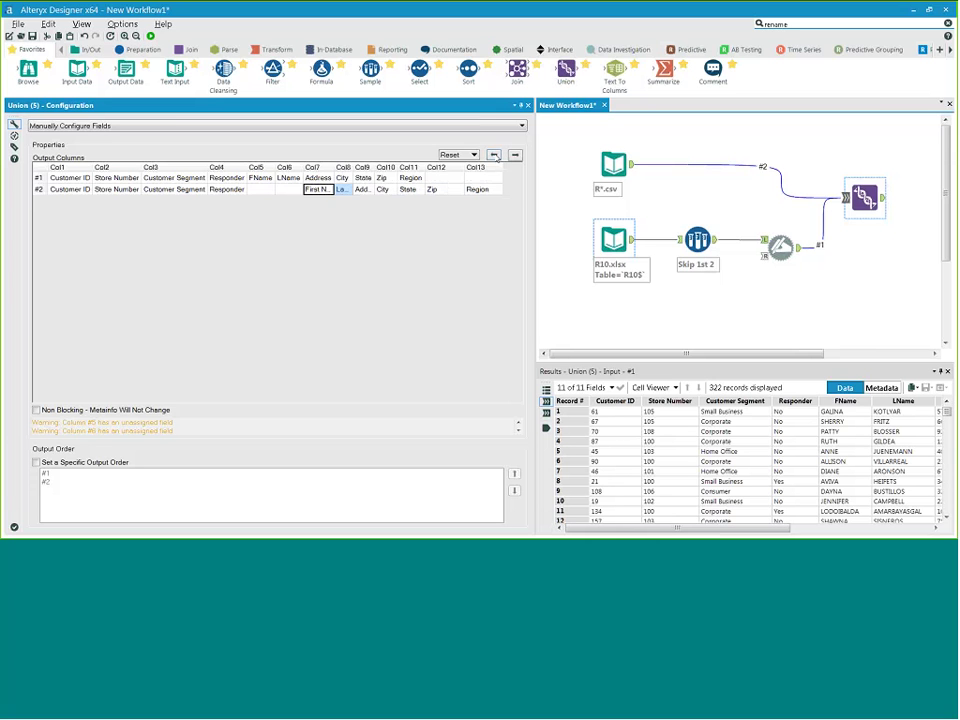
left_click(494, 155)
left_click(494, 155)
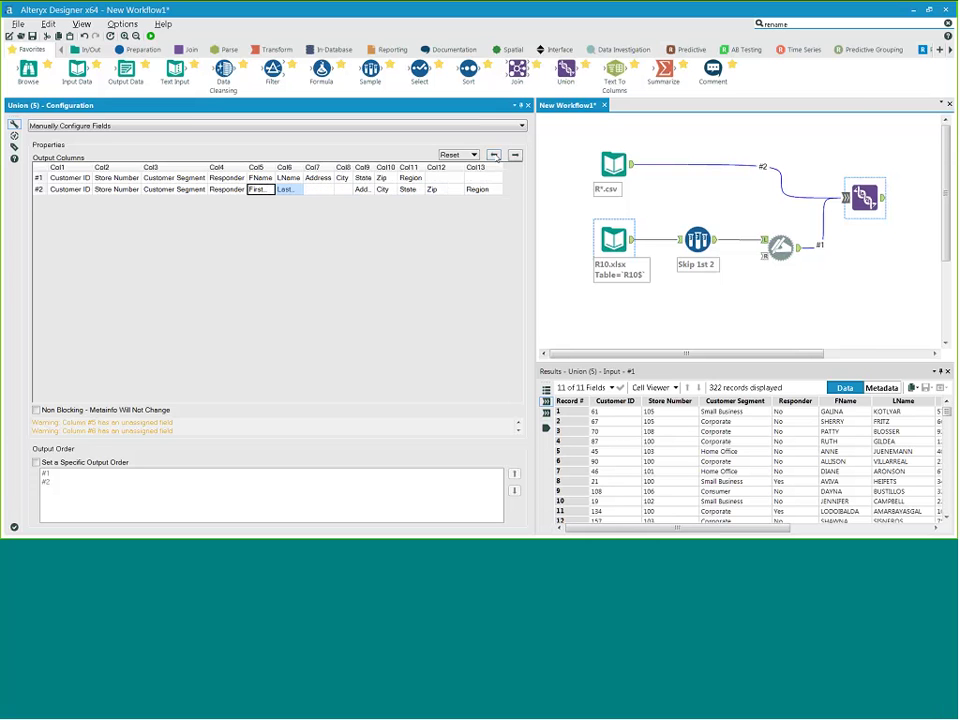
- Shift Address, City, State, Zip and Region of Union input #2 two columns back to line up with input #1
left_click(363, 189)
left_click(476, 190, "ctrl")
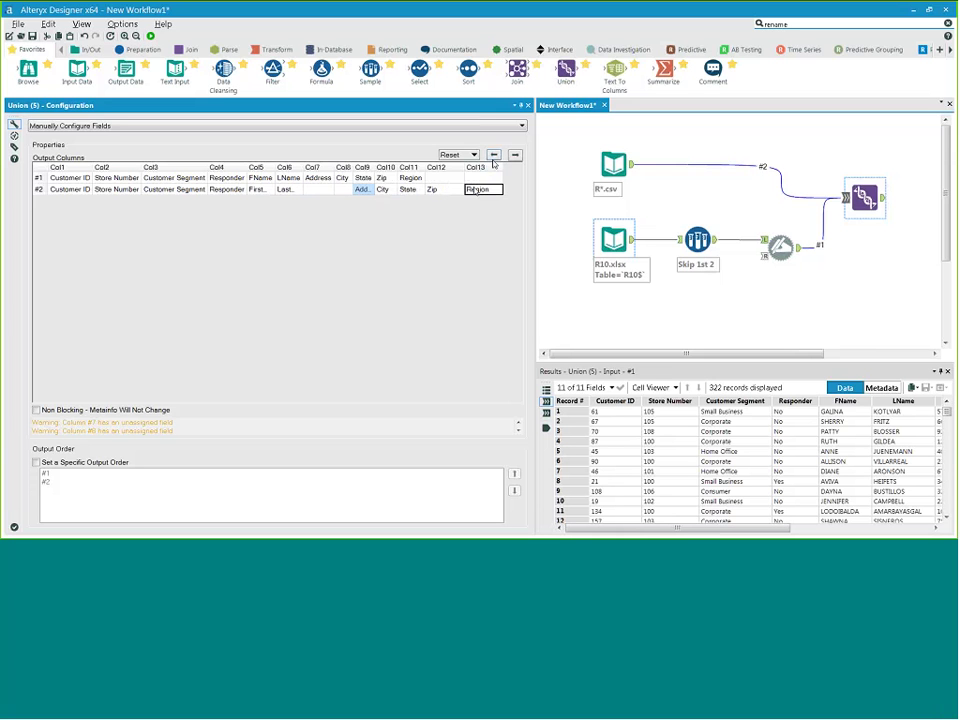
left_click(383, 189, "ctrl")
left_click(408, 189, "ctrl")
left_click(433, 189, "ctrl")
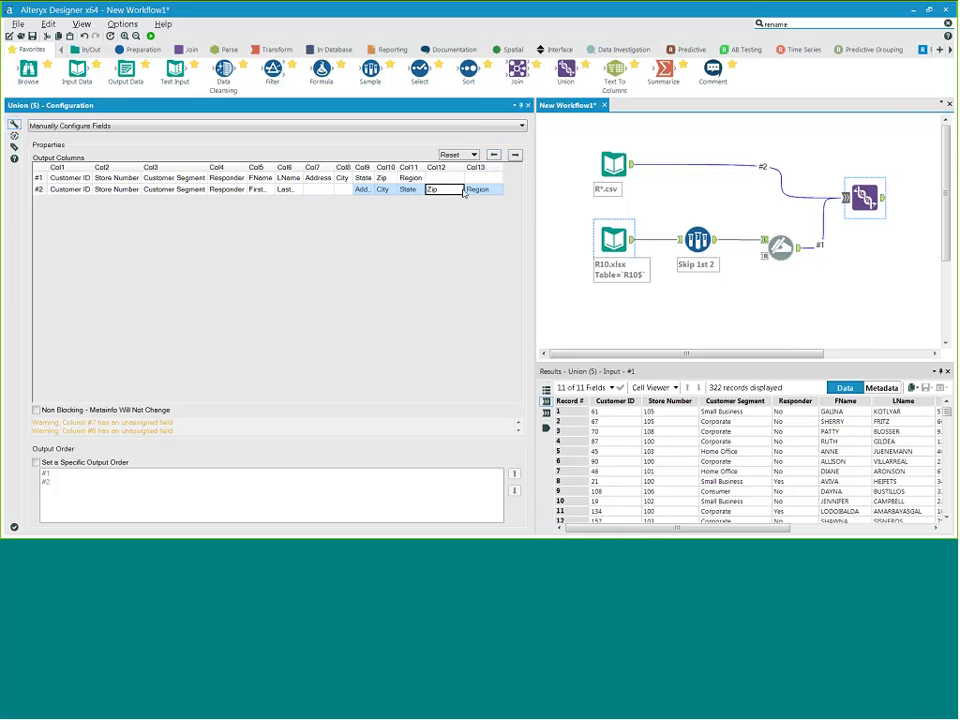
left_click(478, 189, "ctrl")
left_click(493, 156)
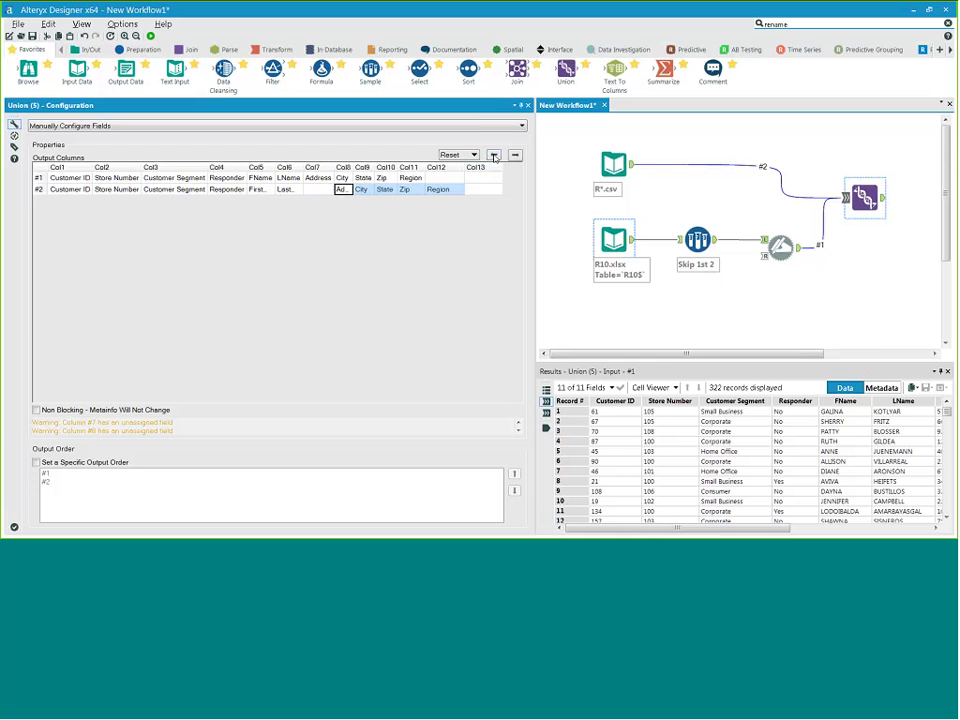
left_click(493, 156)
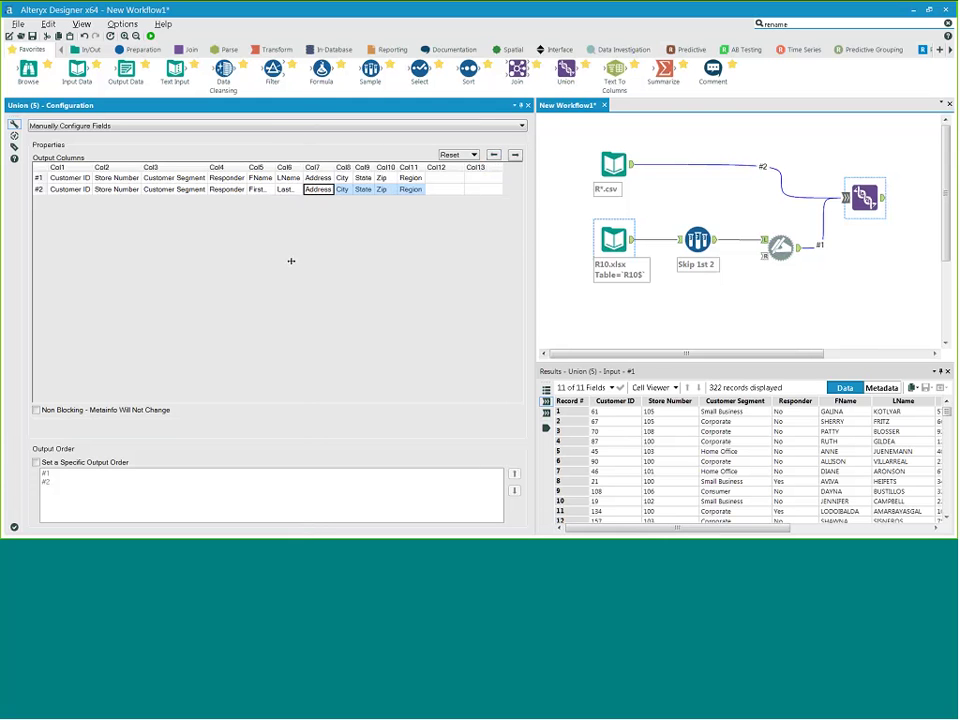
- Run the workflow and examine the combined records in the Union tool's output
left_click_drag(291, 261, 291, 261)
left_click(150, 37)
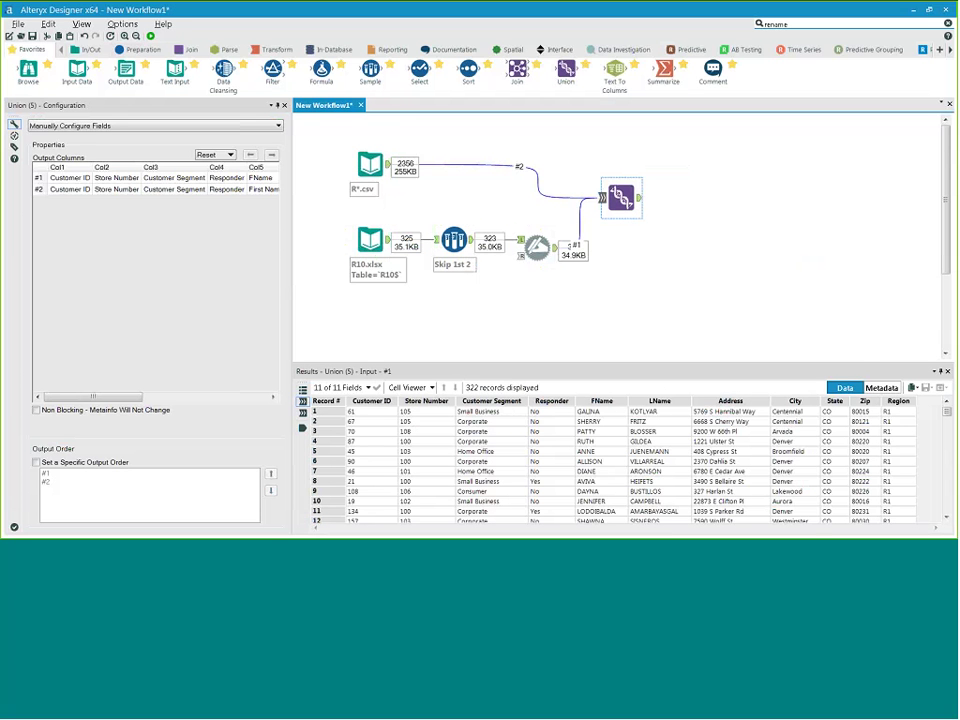
left_click(641, 199)
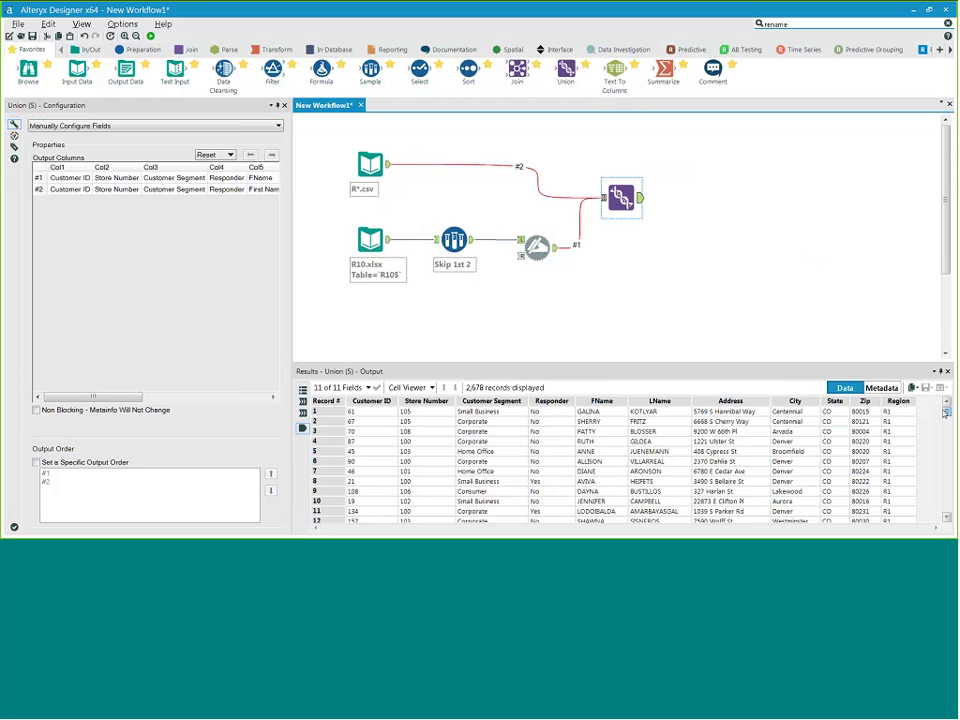
mouse_move(946, 411)
left_mouse_down()
mouse_move(946, 487)
mouse_move(946, 411)
left_mouse_up()
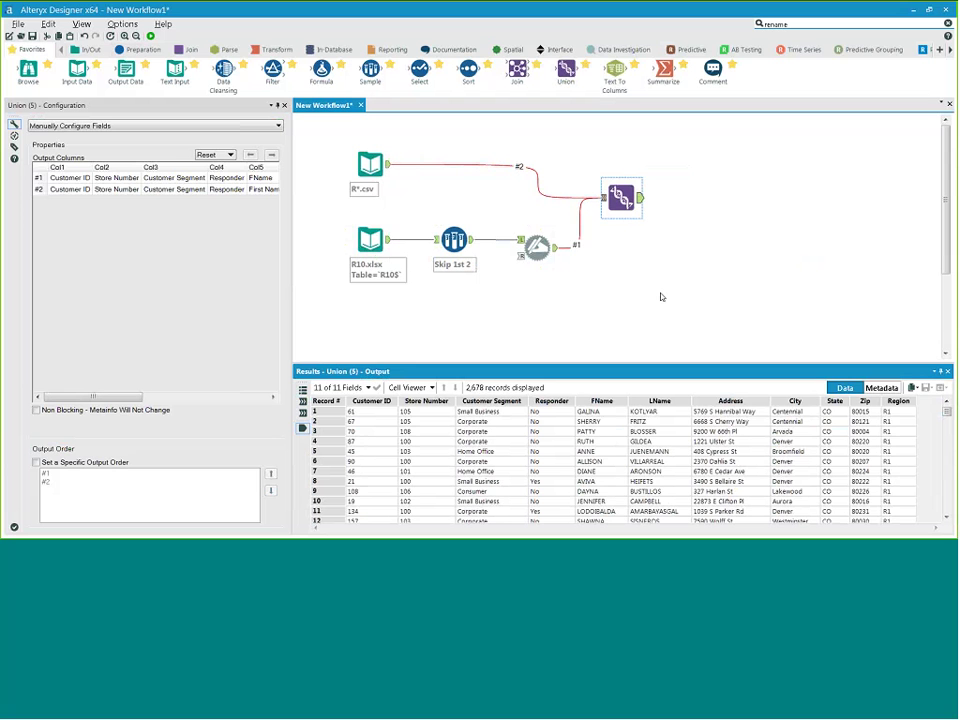
- Connect a Browse tool to the Union output and run the workflow
left_click_drag(28, 68, 699, 165)
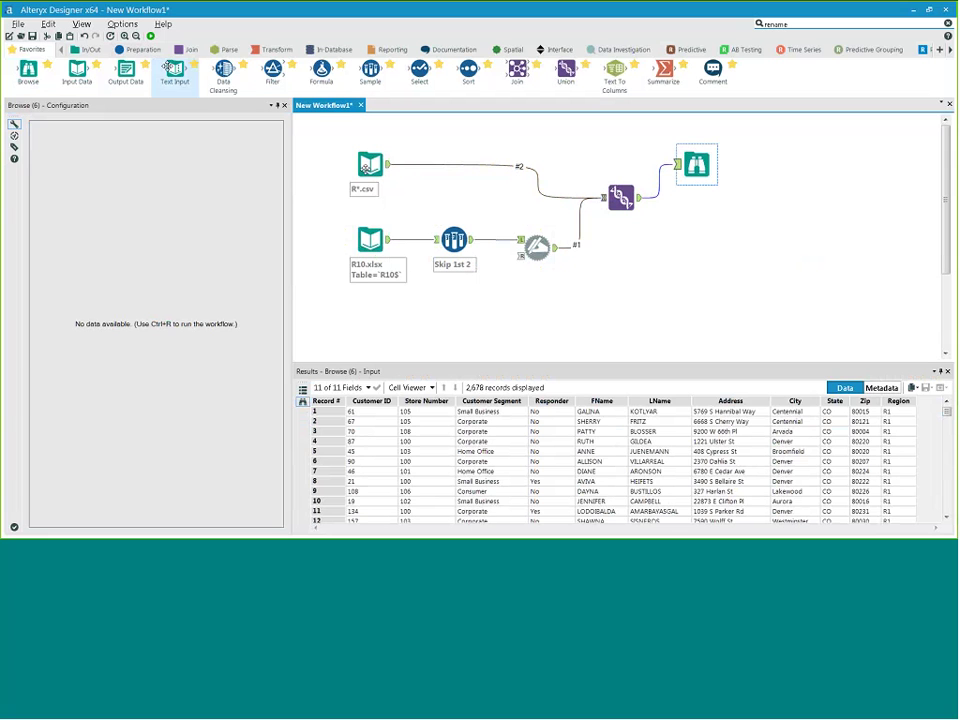
left_click(151, 35)
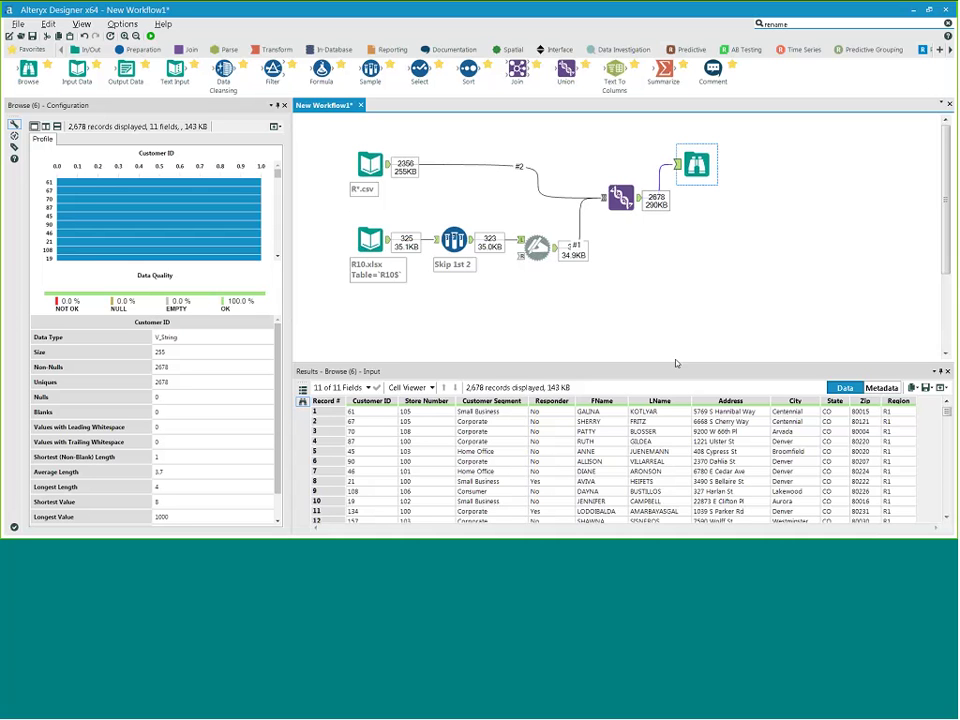
- Examine the Browse tool's data profiles for the columns from Customer ID through LName, then return to FName
left_click_drag(677, 364, 671, 345)
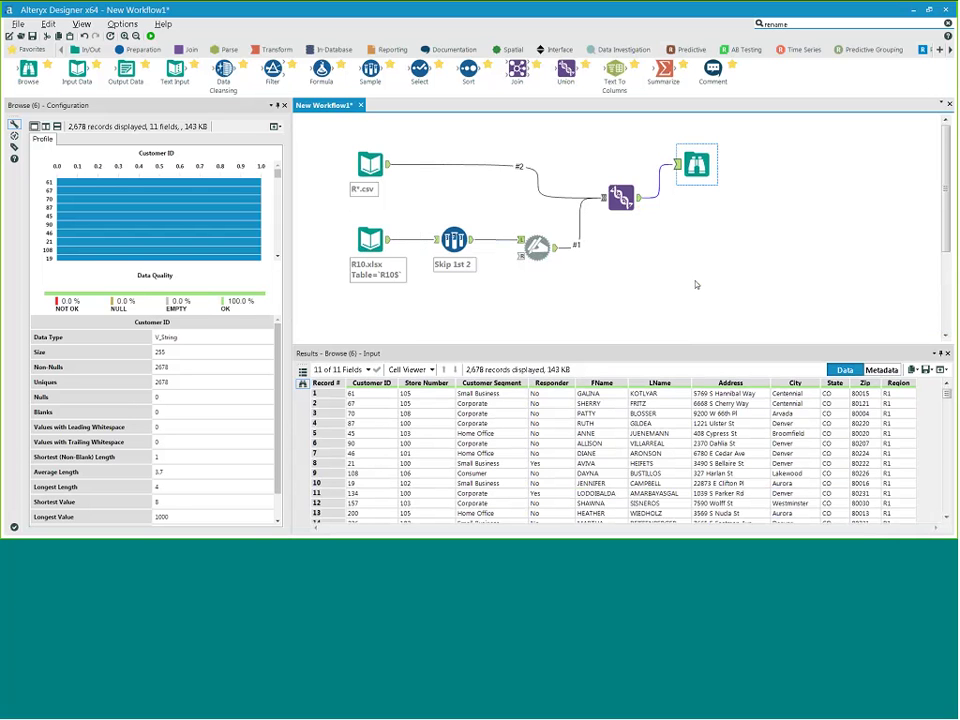
left_click(384, 391)
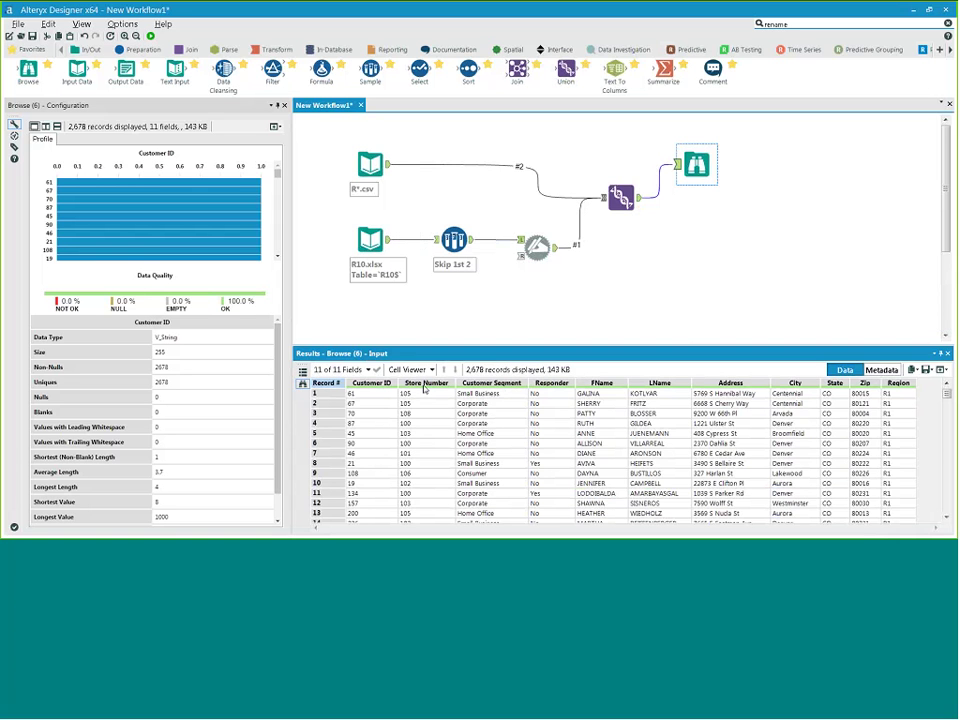
left_click(424, 389)
left_click(495, 393)
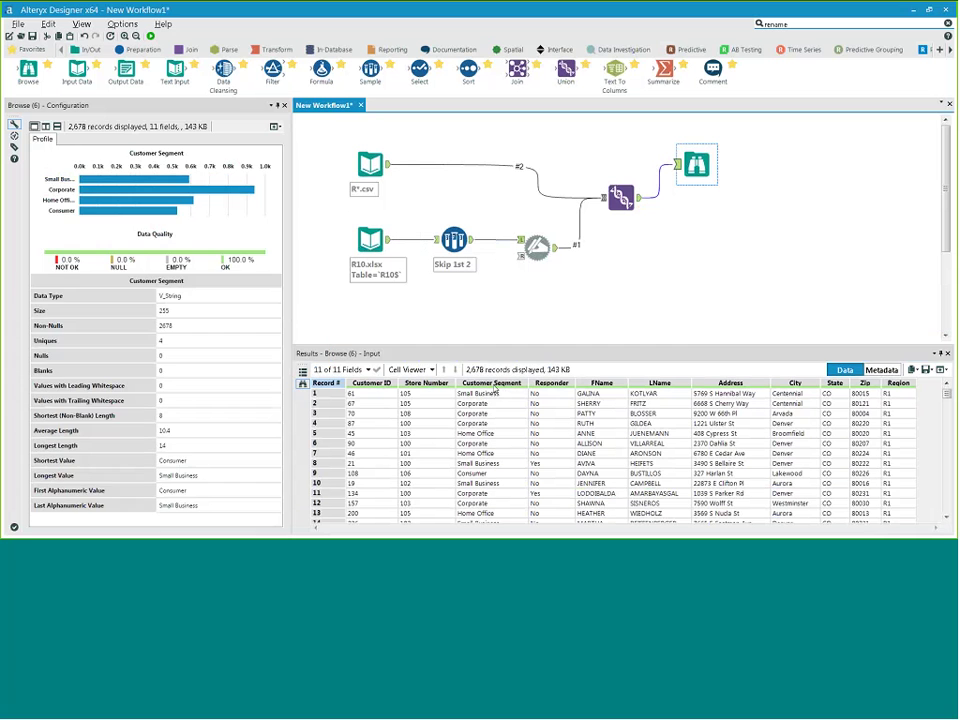
left_click(530, 395)
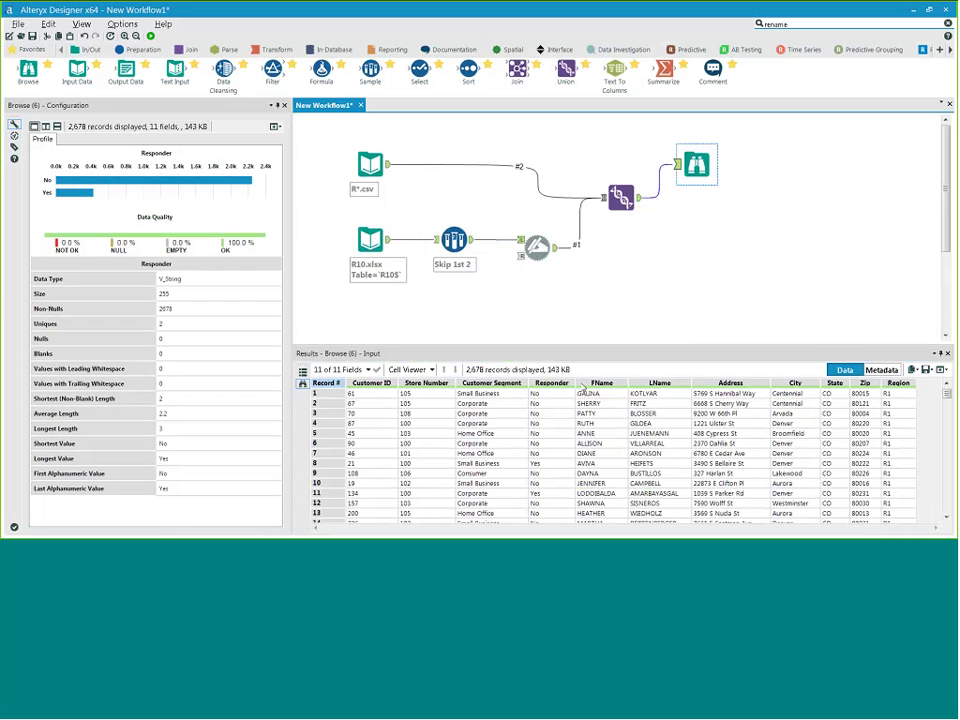
left_click(599, 388)
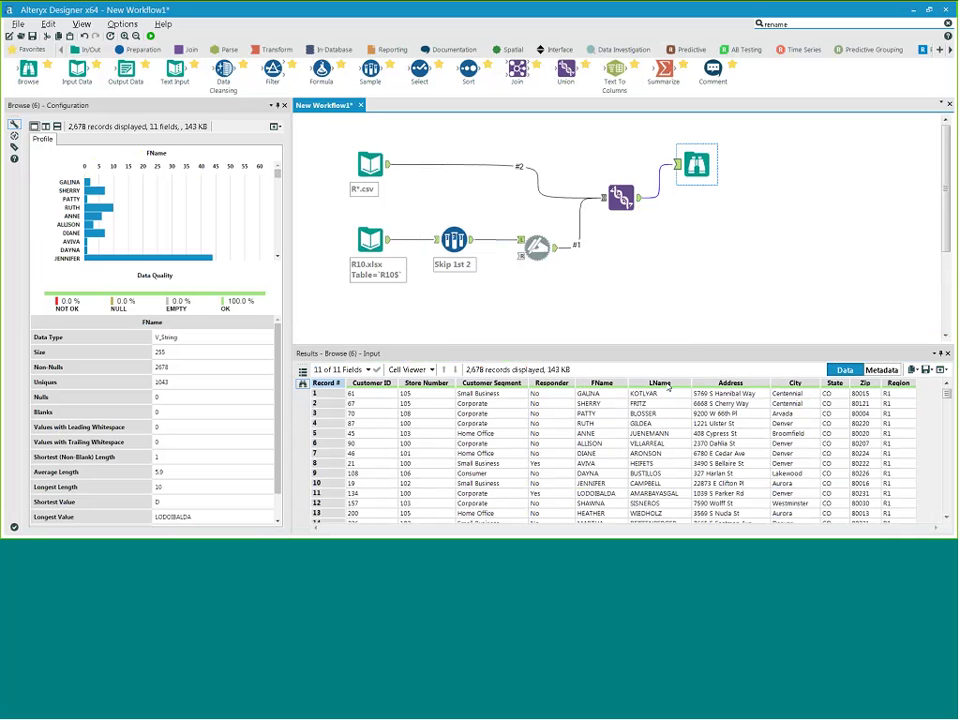
left_click(666, 386)
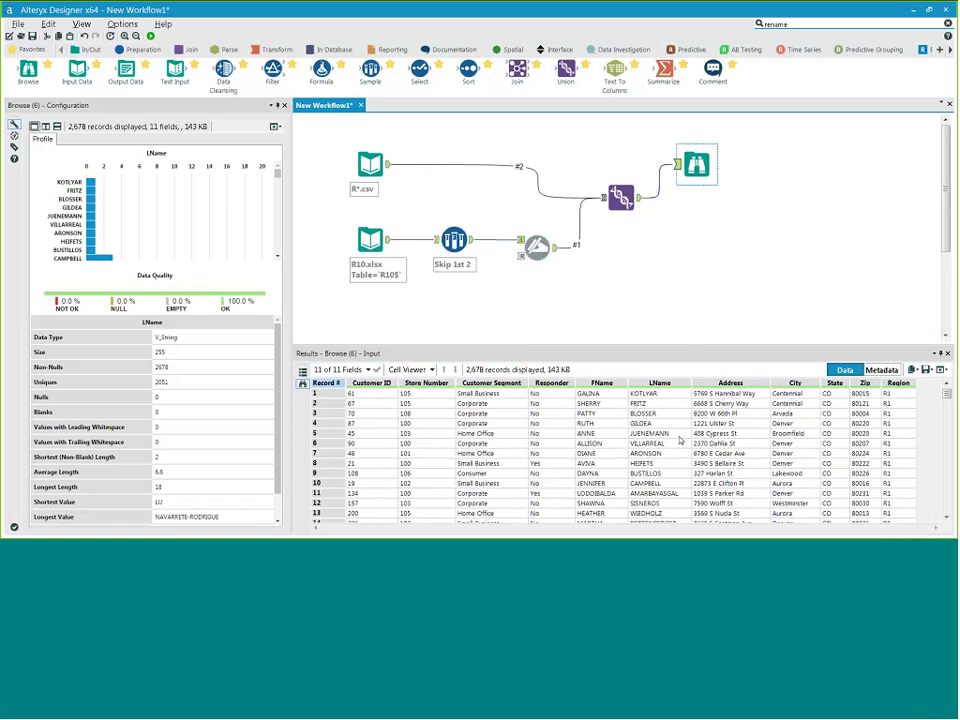
left_click(601, 383)
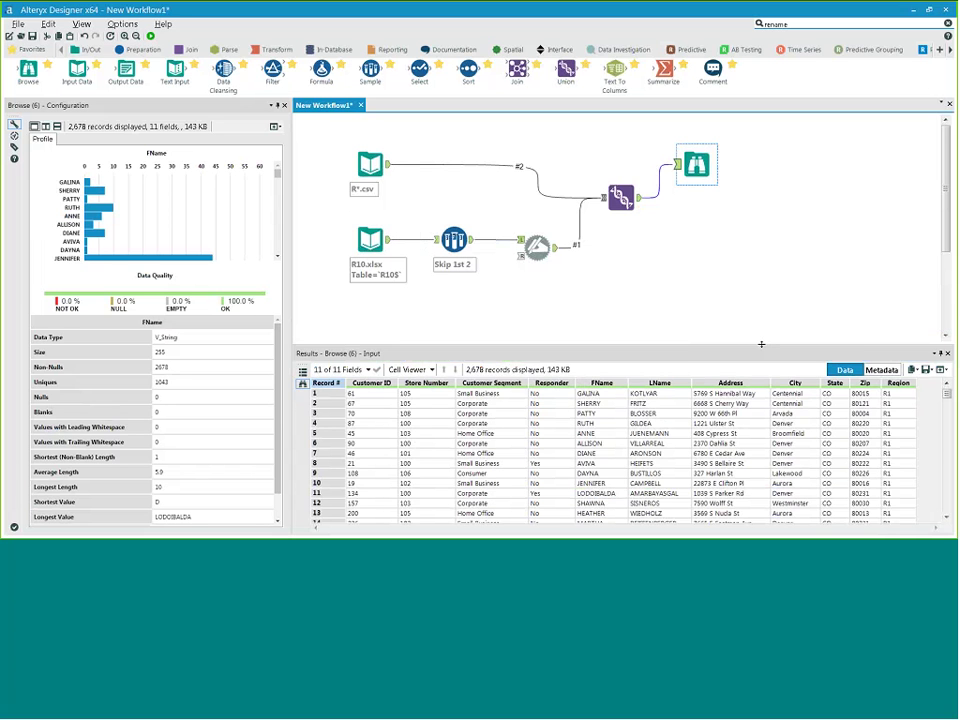
- Connect a Data Cleansing tool to the Union output, below the Browse tool
left_click_drag(762, 342, 762, 389)
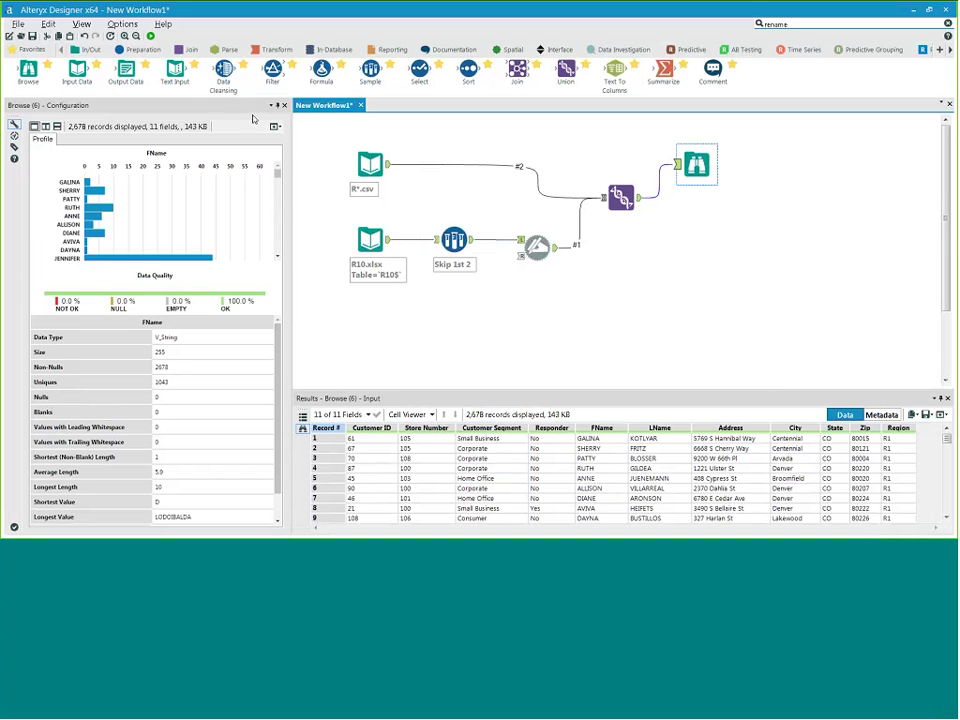
left_click_drag(224, 72, 748, 231)
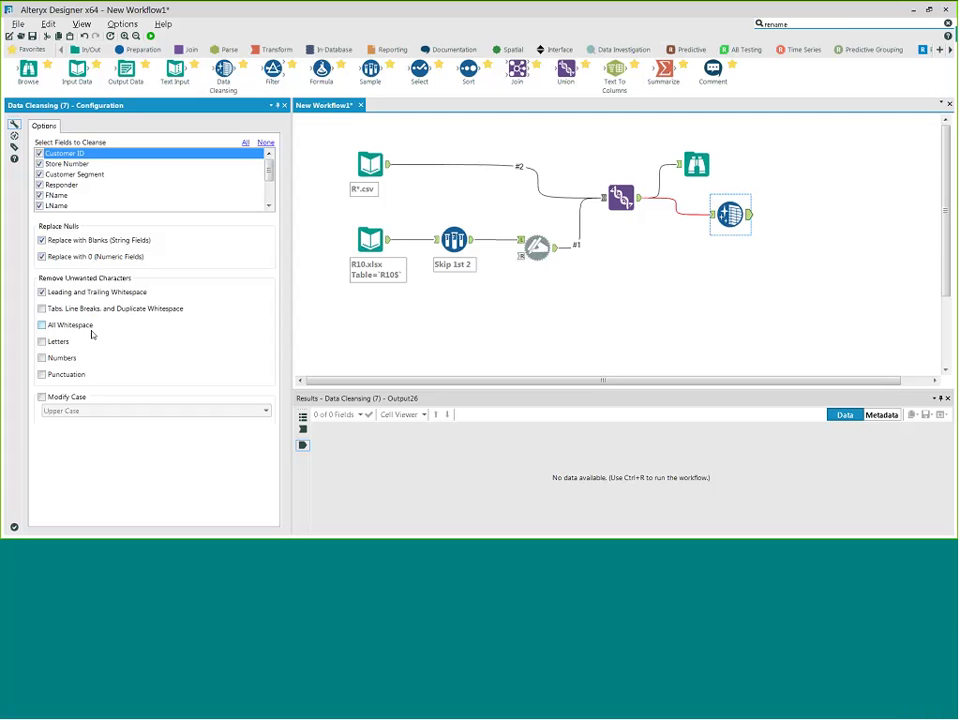
left_click(42, 344)
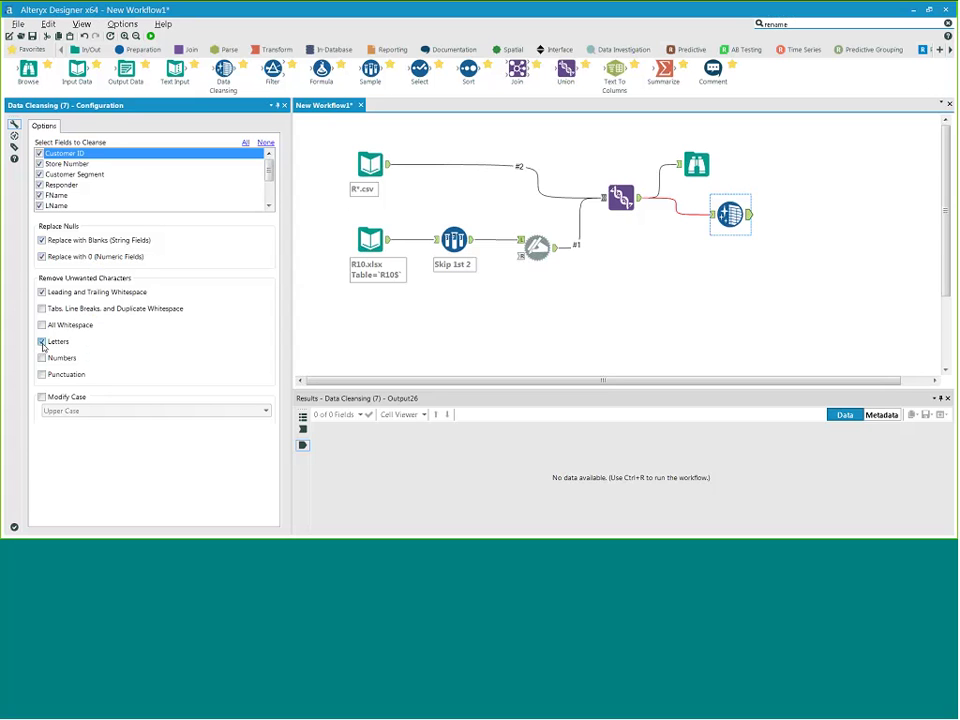
left_click(42, 342)
left_click(42, 358)
left_click(42, 359)
- Set the Data Cleansing tool to modify text to Lower Case and run the workflow
left_click(42, 397)
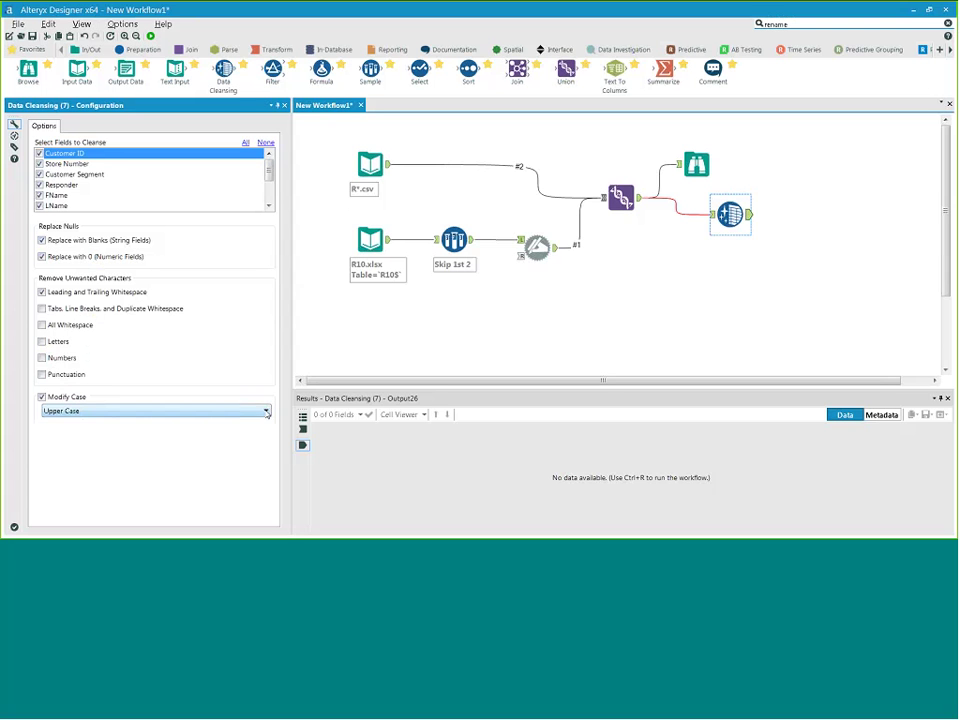
left_click(118, 411)
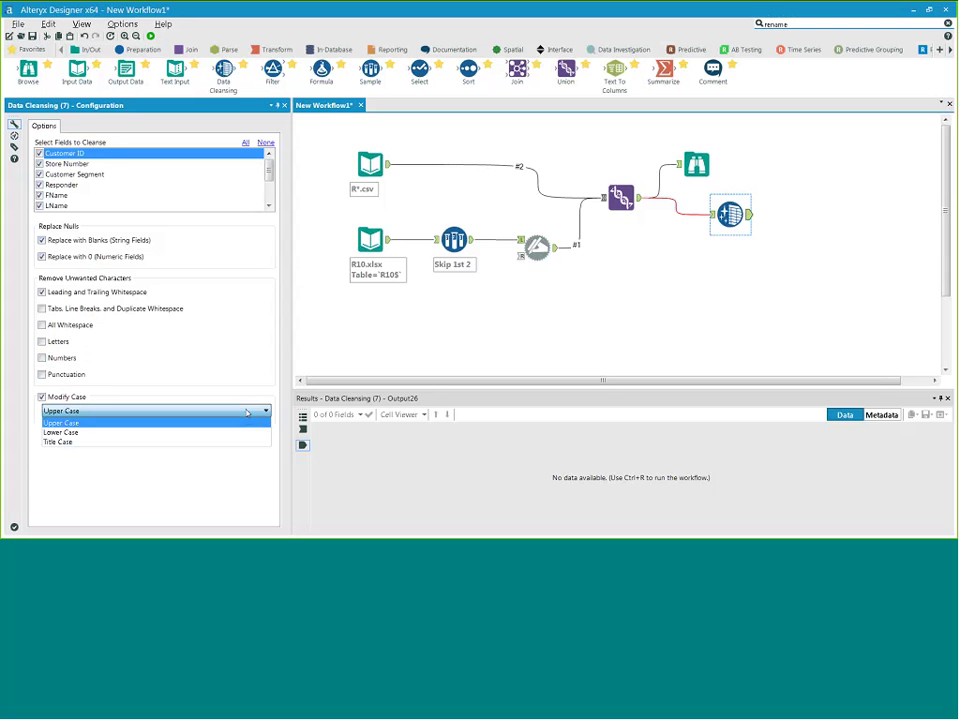
left_click(99, 433)
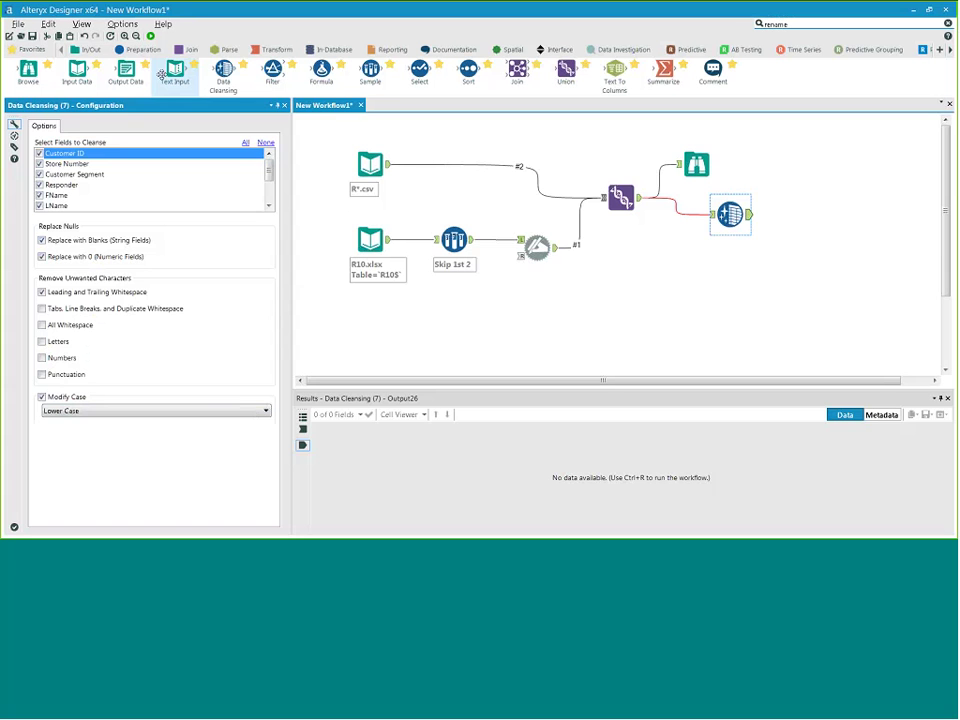
key("ctrl+r")
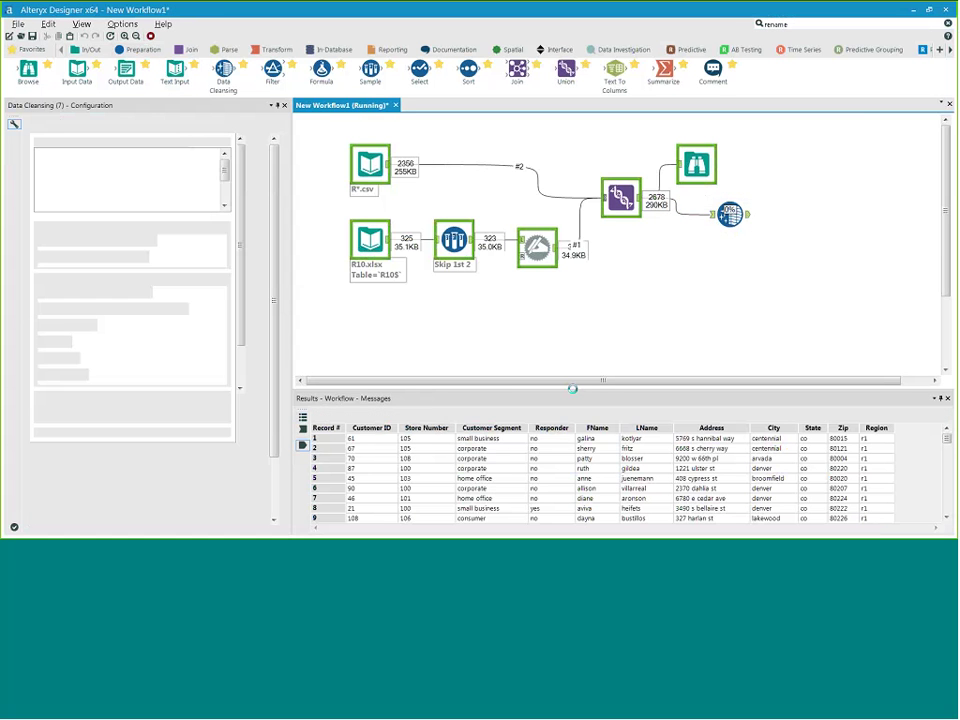
left_click_drag(572, 389, 561, 341)
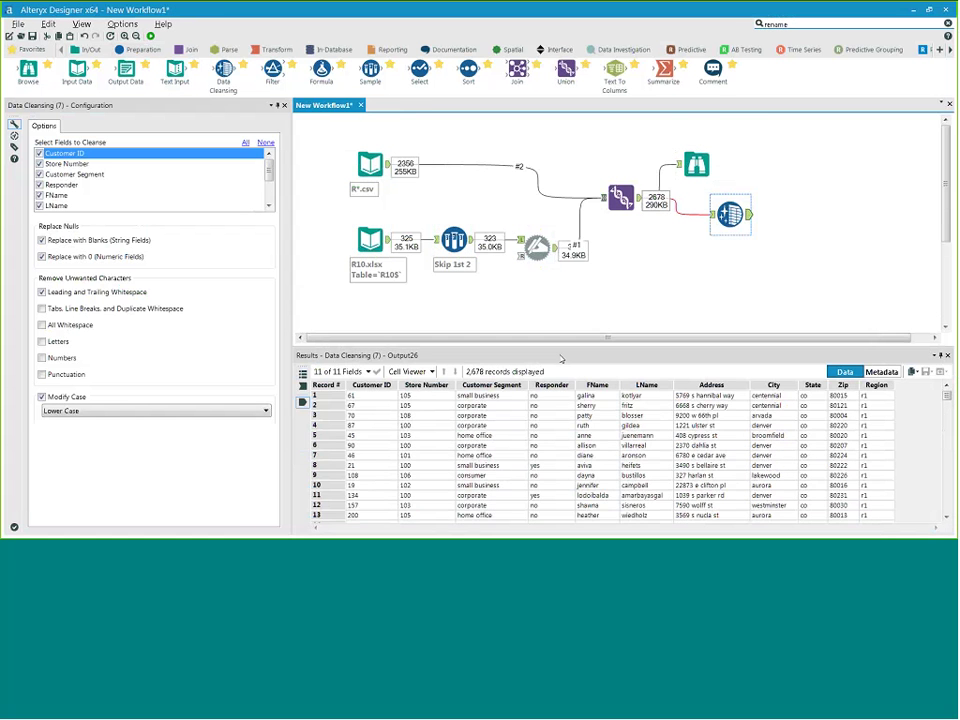
- Compare the records entering the Data Cleansing tool with its cleansed output records
left_click(713, 214)
left_click(750, 215)
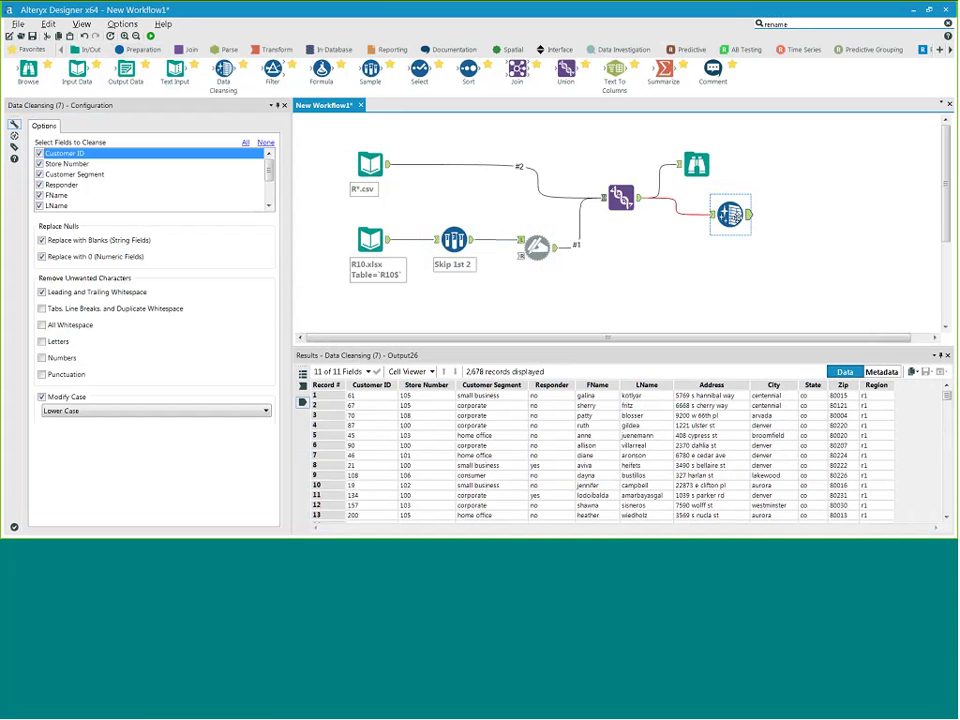
left_click(713, 214)
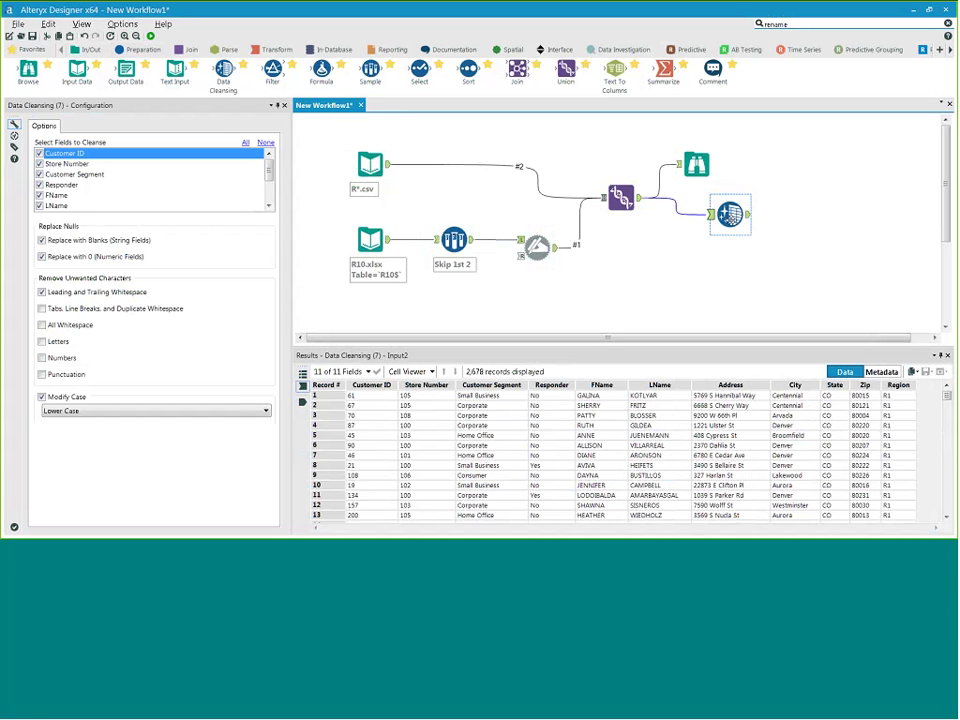
left_click(748, 218)
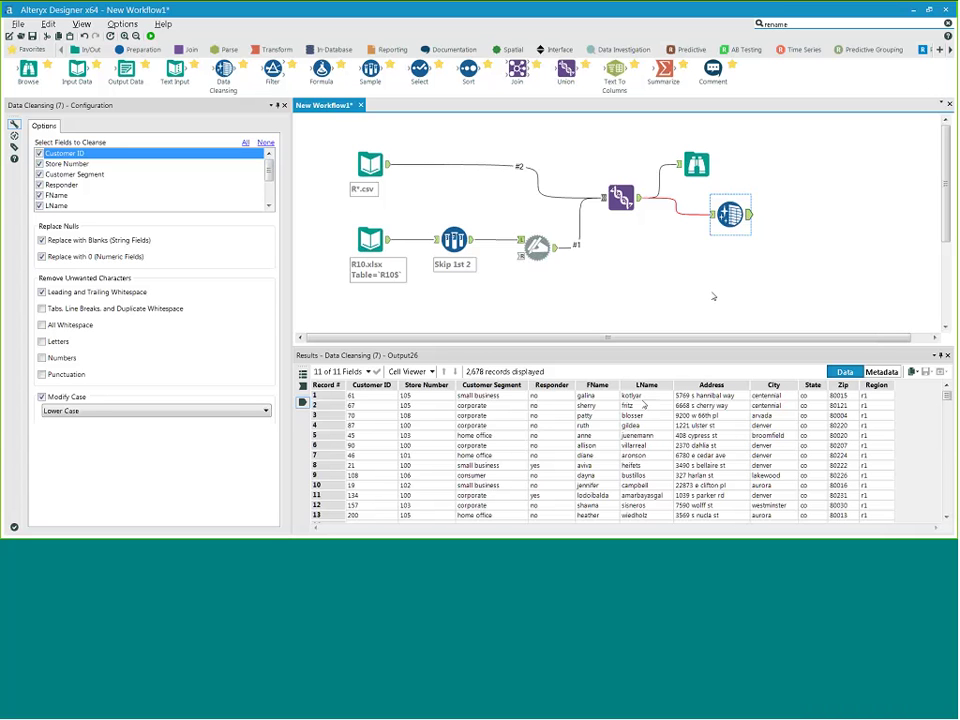
left_click(712, 214)
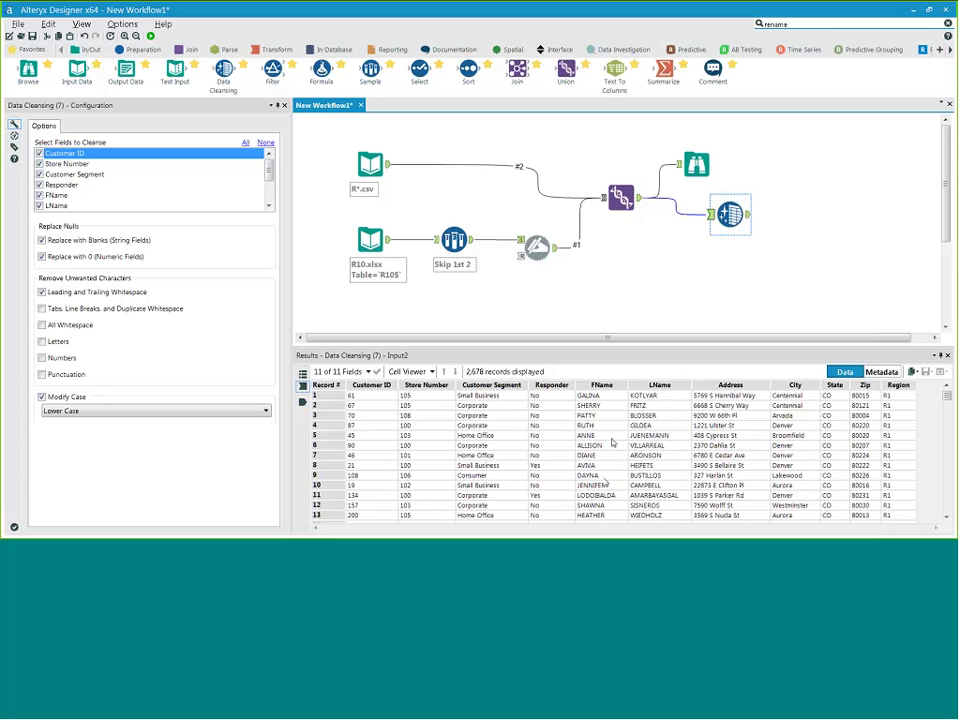
left_click(750, 214)
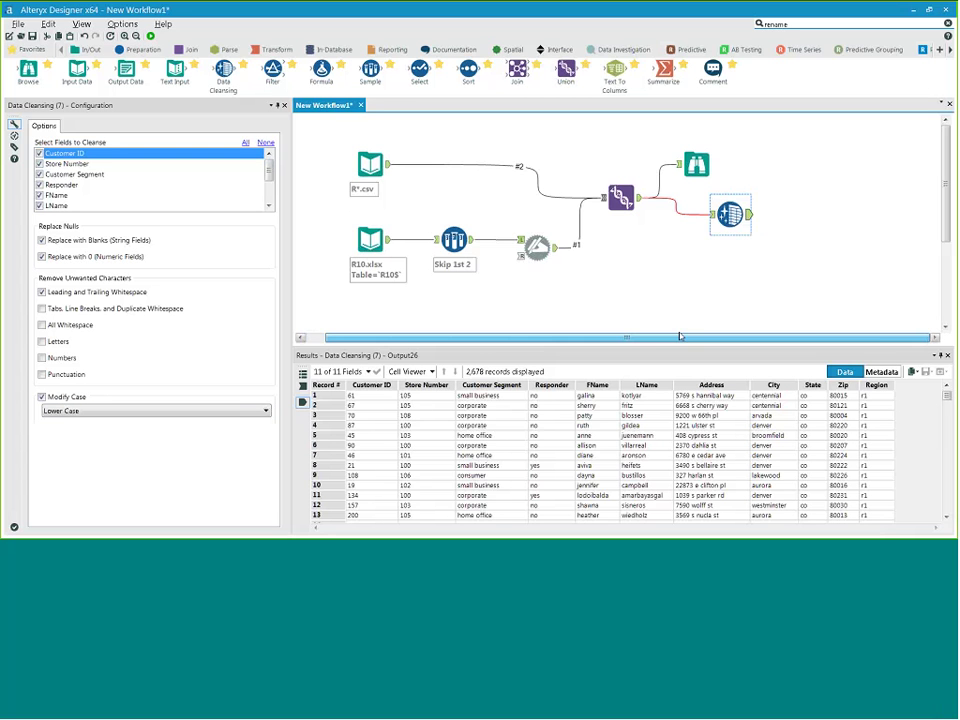
- Examine the field types and sizes in the Data Cleansing output's metadata, then return to its records
left_click_drag(649, 335, 670, 336)
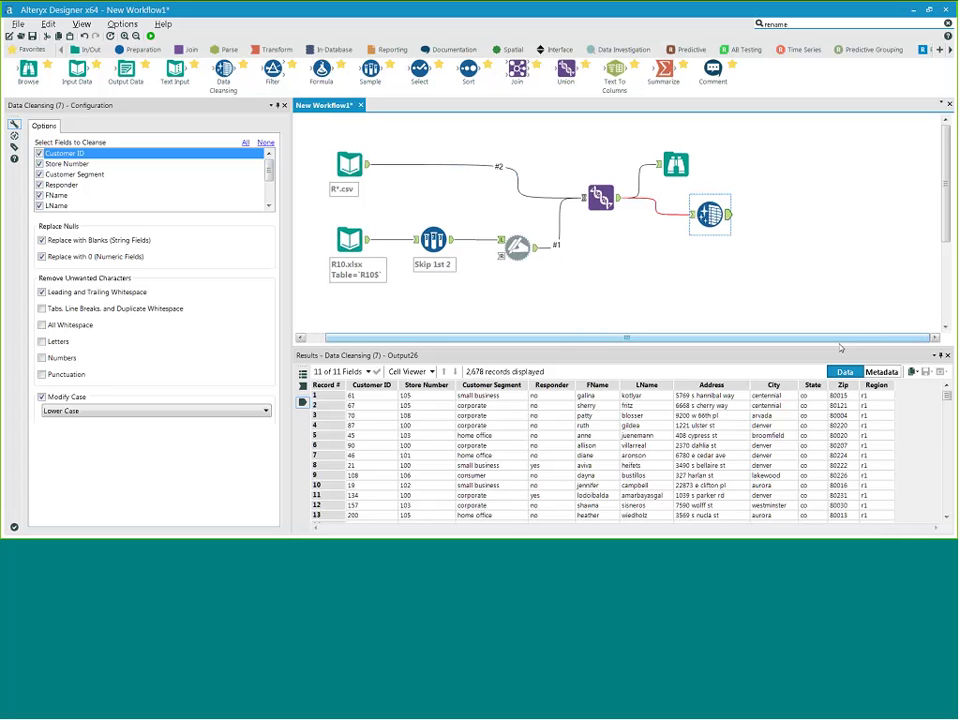
left_click(881, 372)
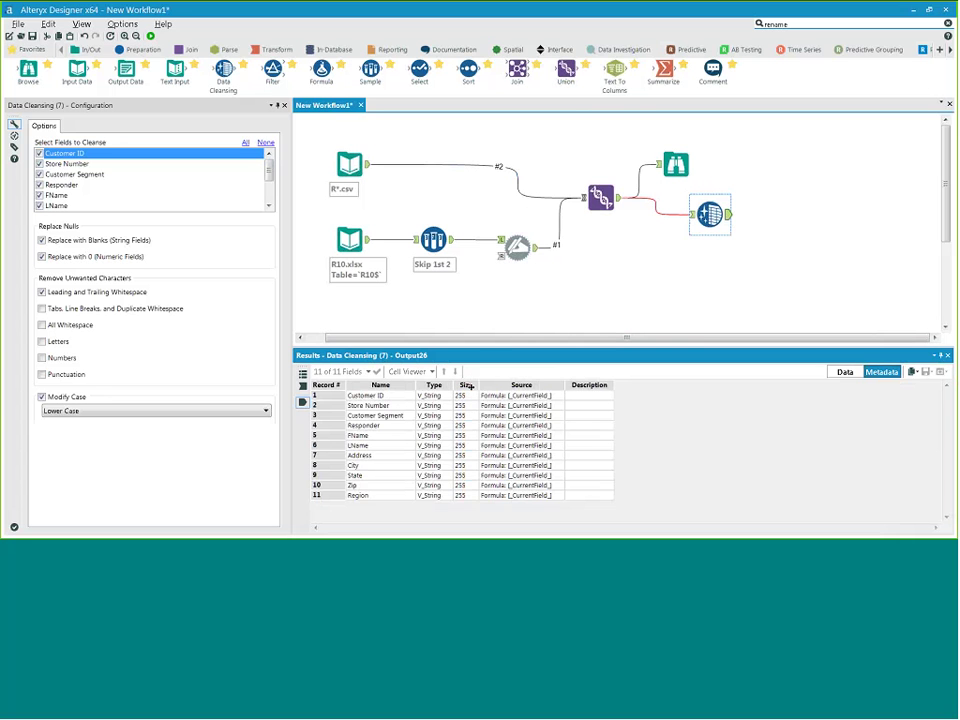
left_click_drag(452, 385, 471, 385)
left_click(439, 415)
left_click(439, 455)
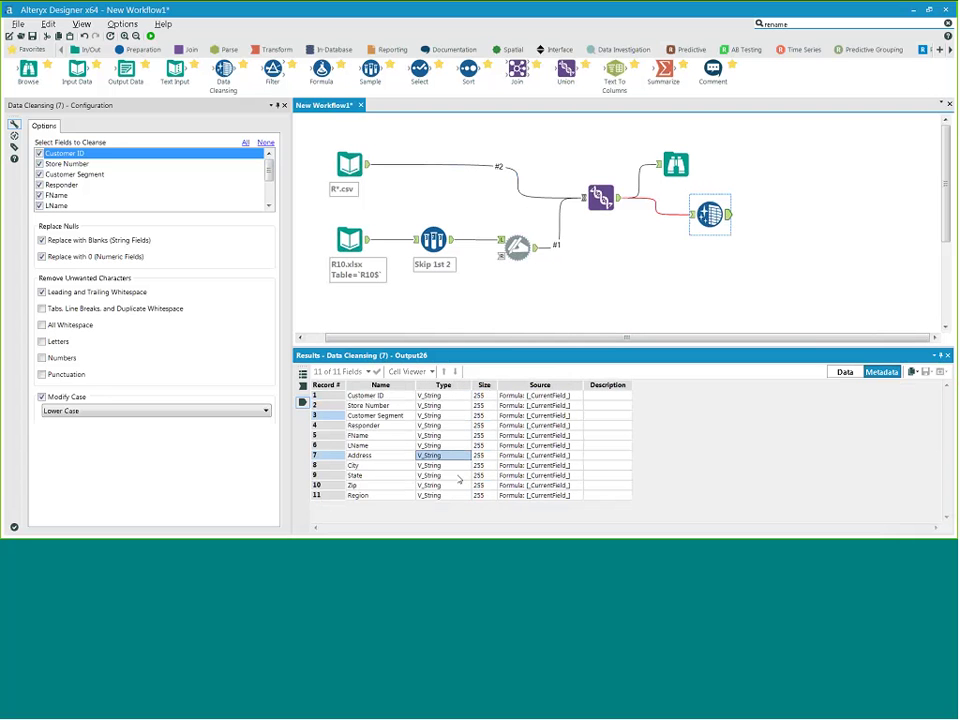
left_click(845, 372)
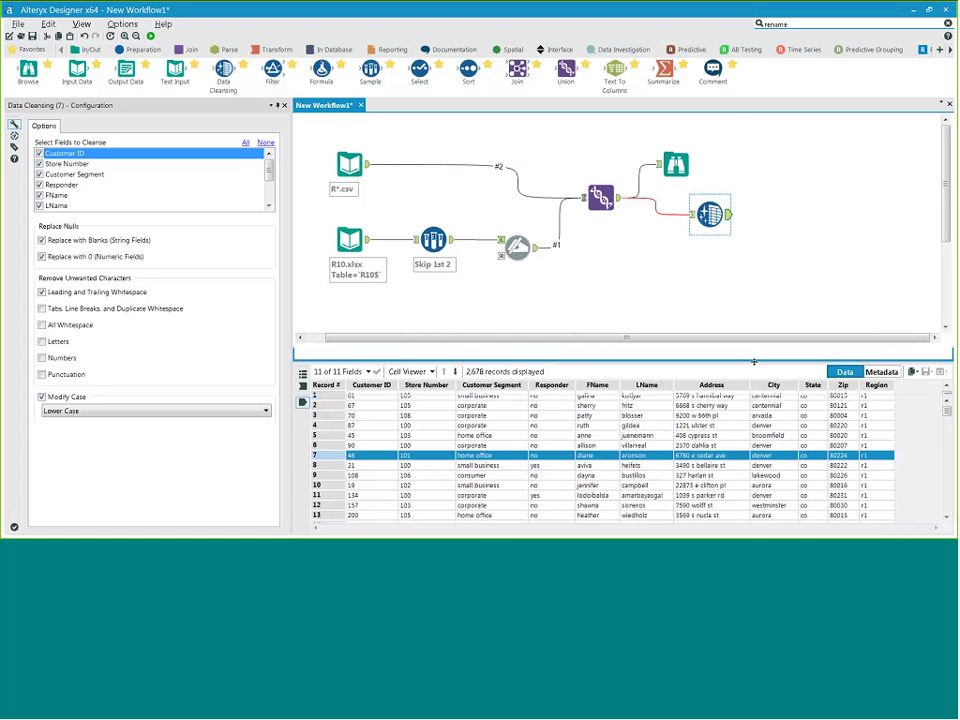
- Nudge the Data Cleansing tool down, connect an Auto Field tool to its output and exclude the Zip field
left_click_drag(754, 362, 754, 372)
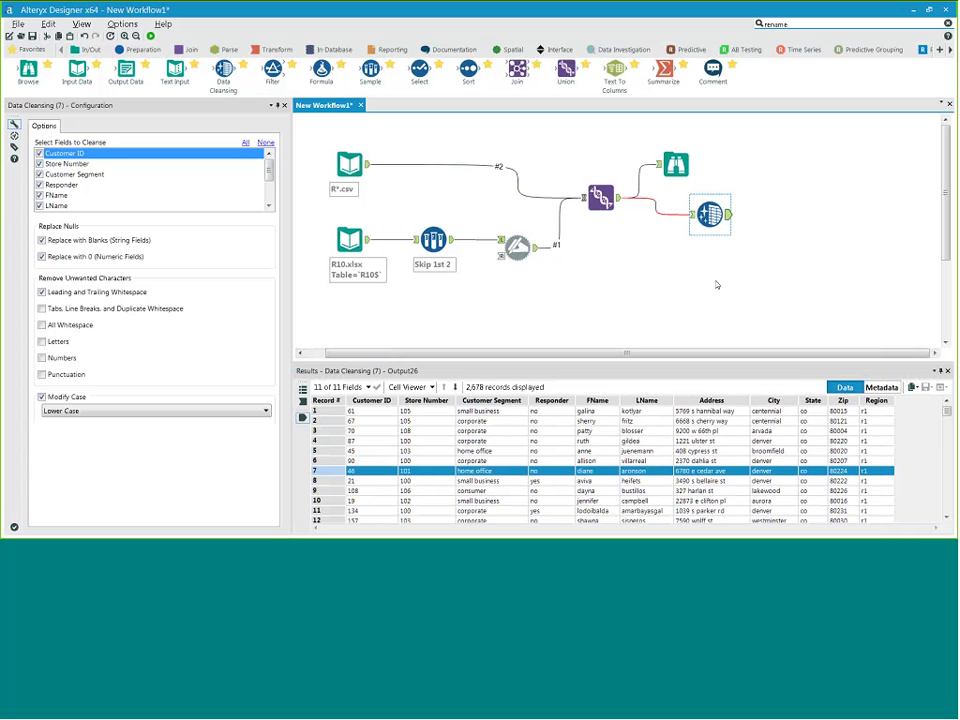
key("Down")
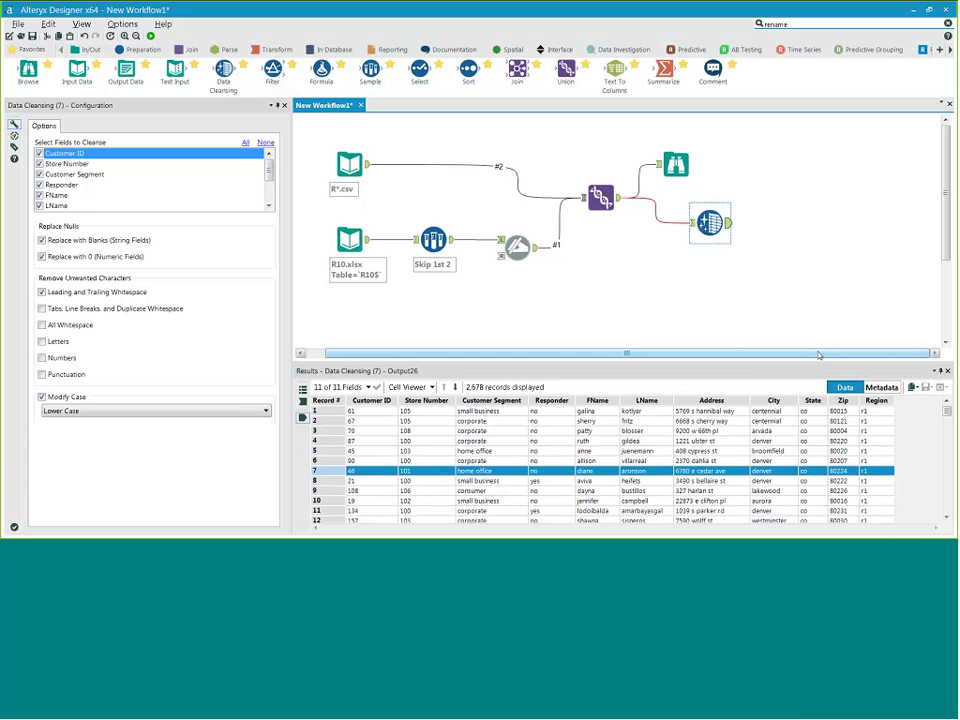
left_click(140, 49)
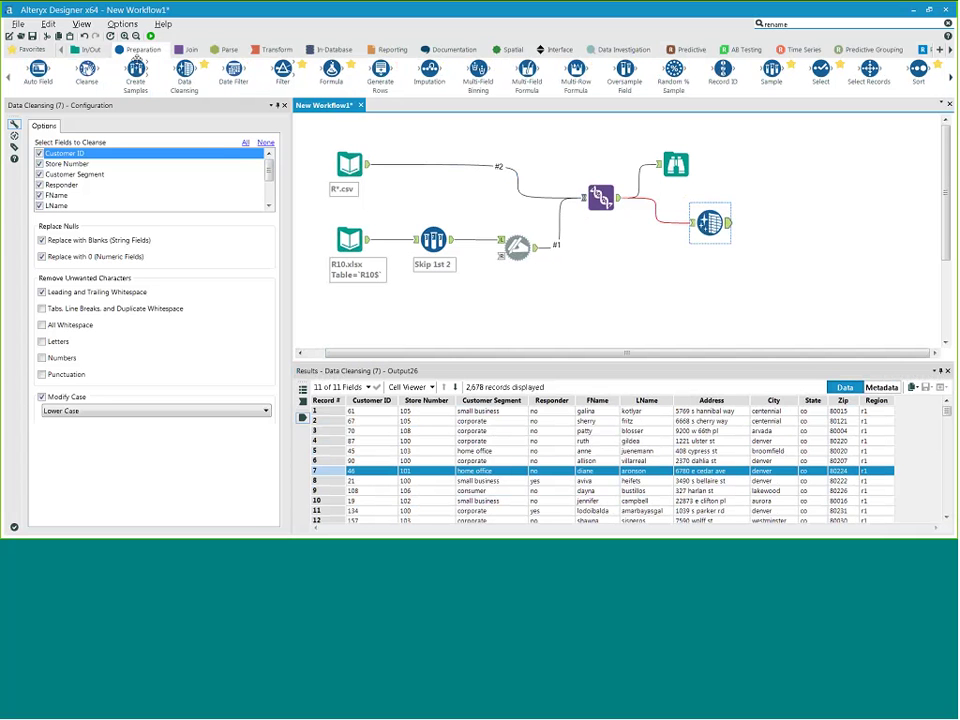
left_click_drag(38, 68, 787, 222)
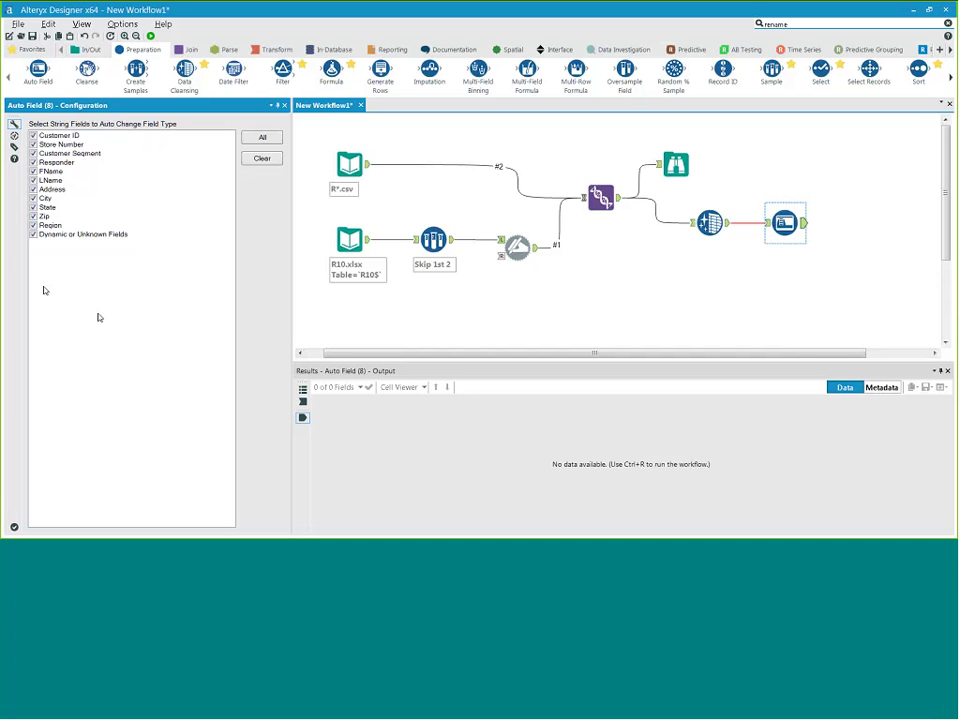
left_click(33, 217)
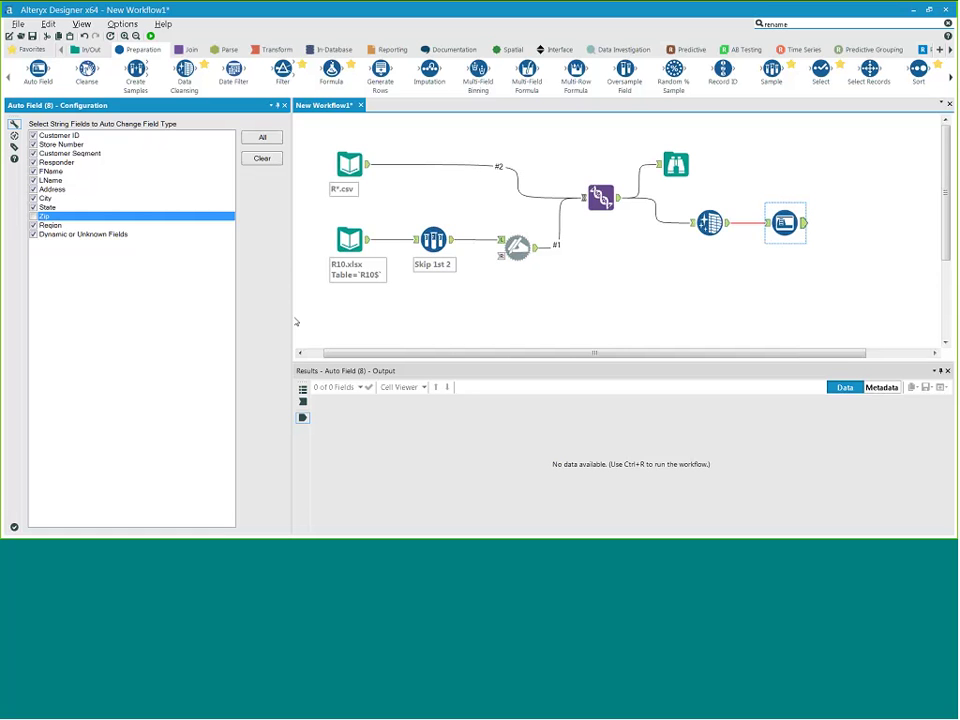
left_click_drag(292, 321, 246, 321)
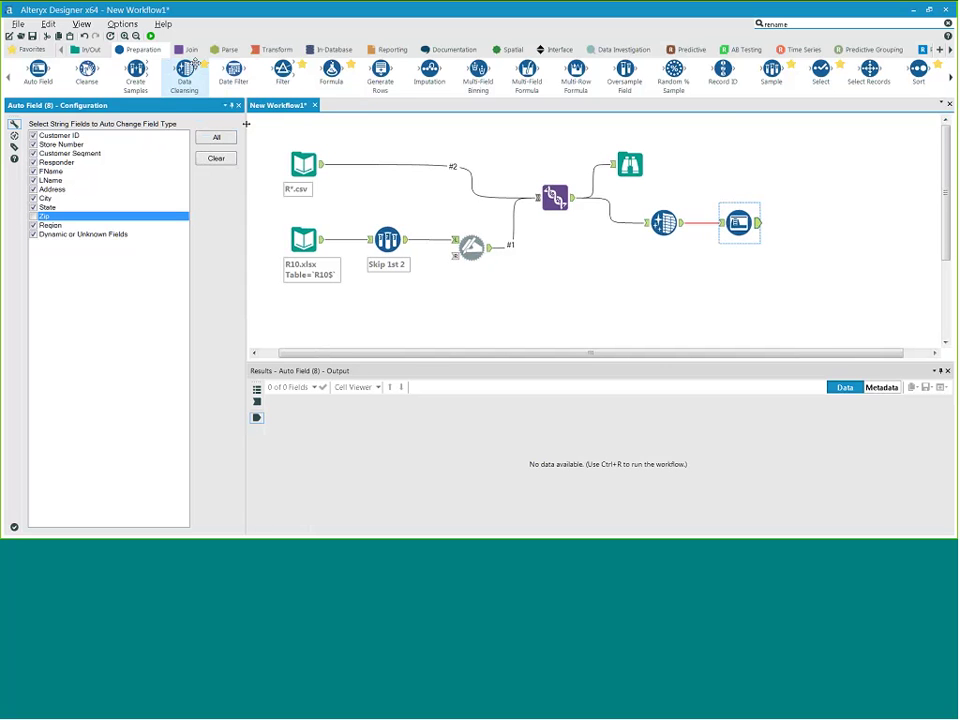
- Run the workflow and compare the field types and sizes in the metadata before and after the Auto Field tool
left_click(150, 36)
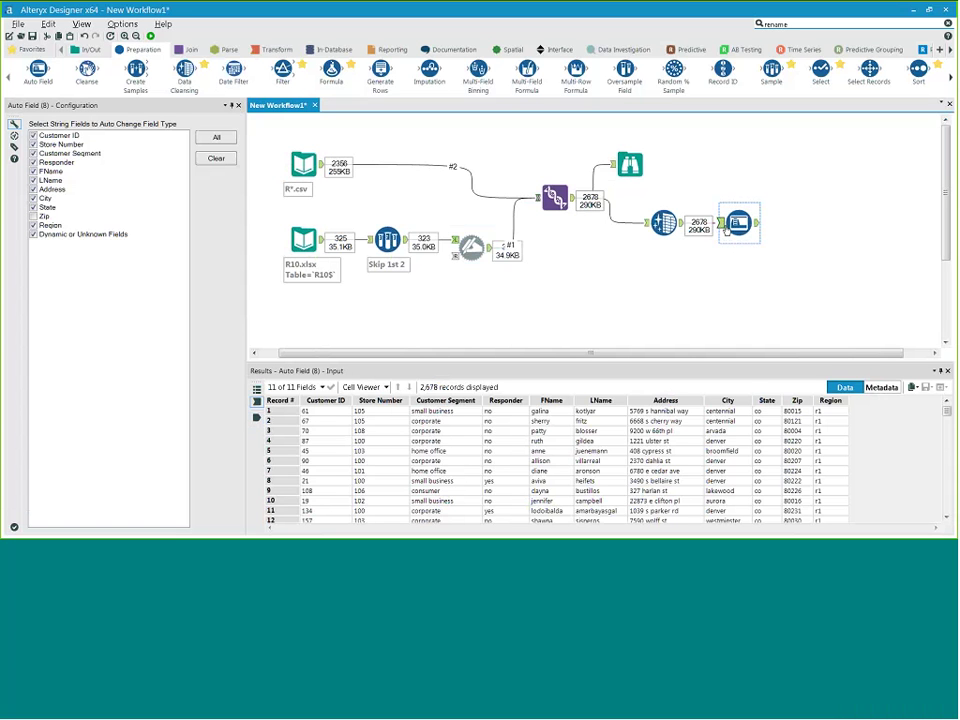
left_click(721, 228)
left_click(880, 388)
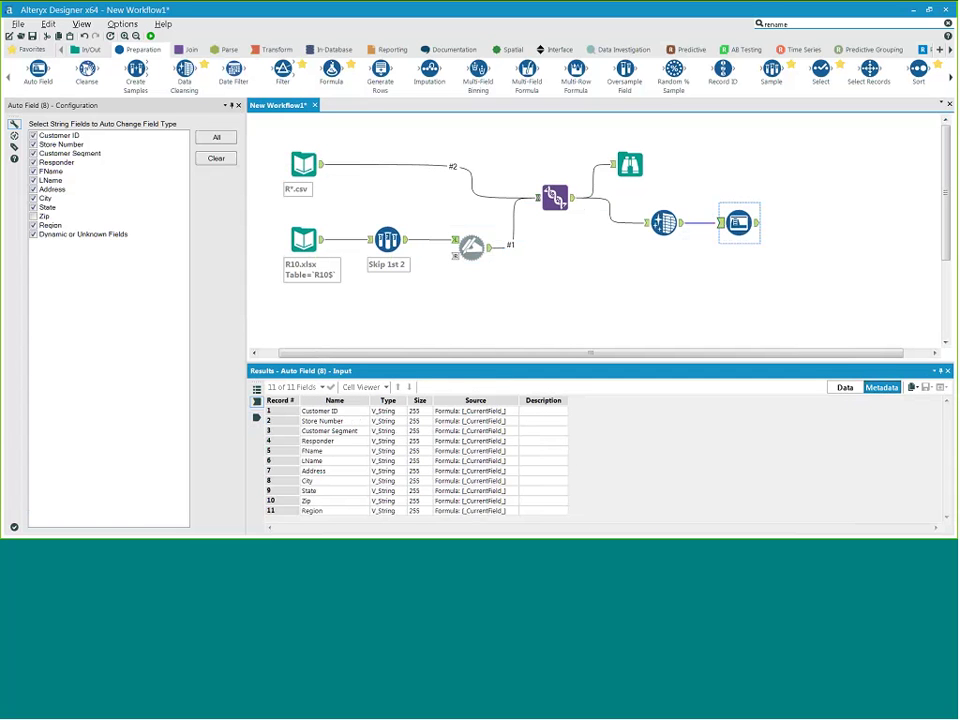
left_click(758, 224)
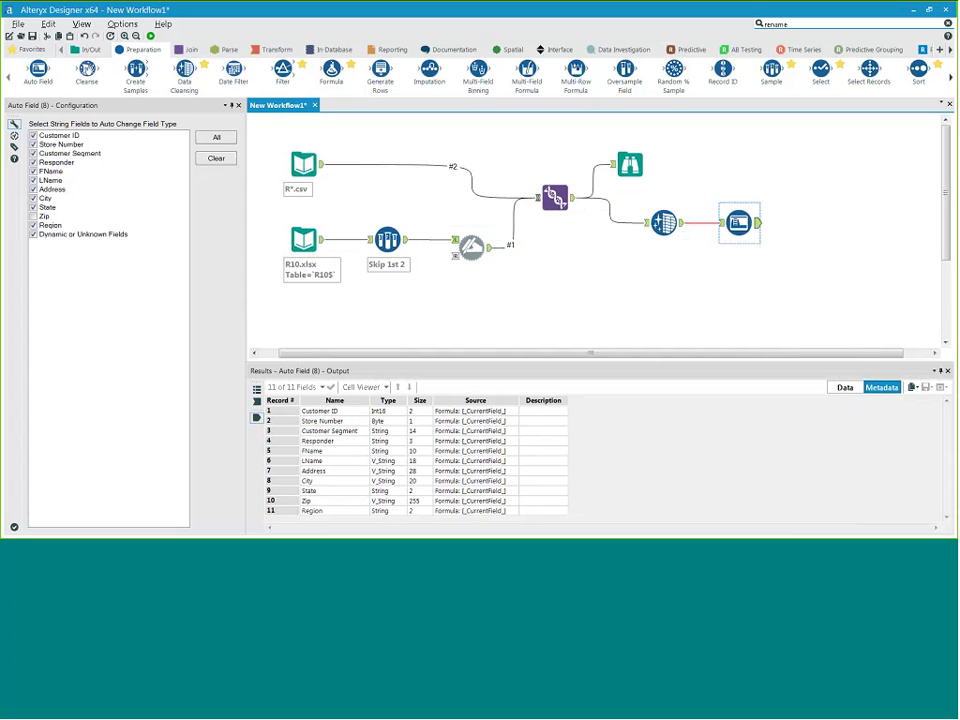
left_click(407, 401)
left_click_drag(407, 401, 417, 401)
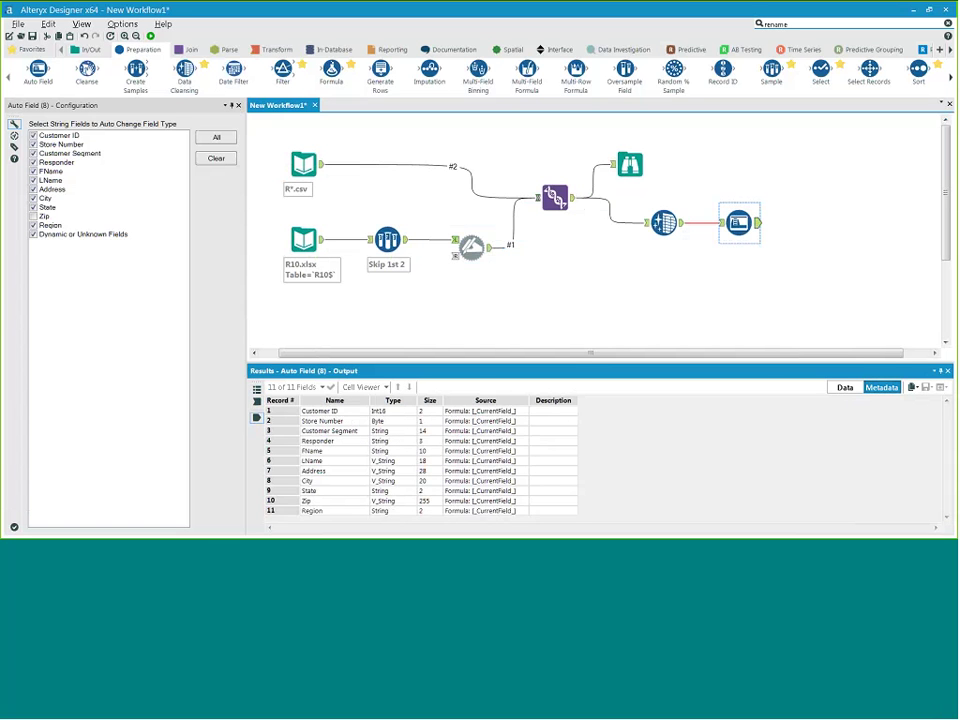
left_click(428, 451)
left_click_drag(428, 452, 432, 503)
- Add an Input Data tool to the canvas below the R10.xlsx input
left_click(827, 245)
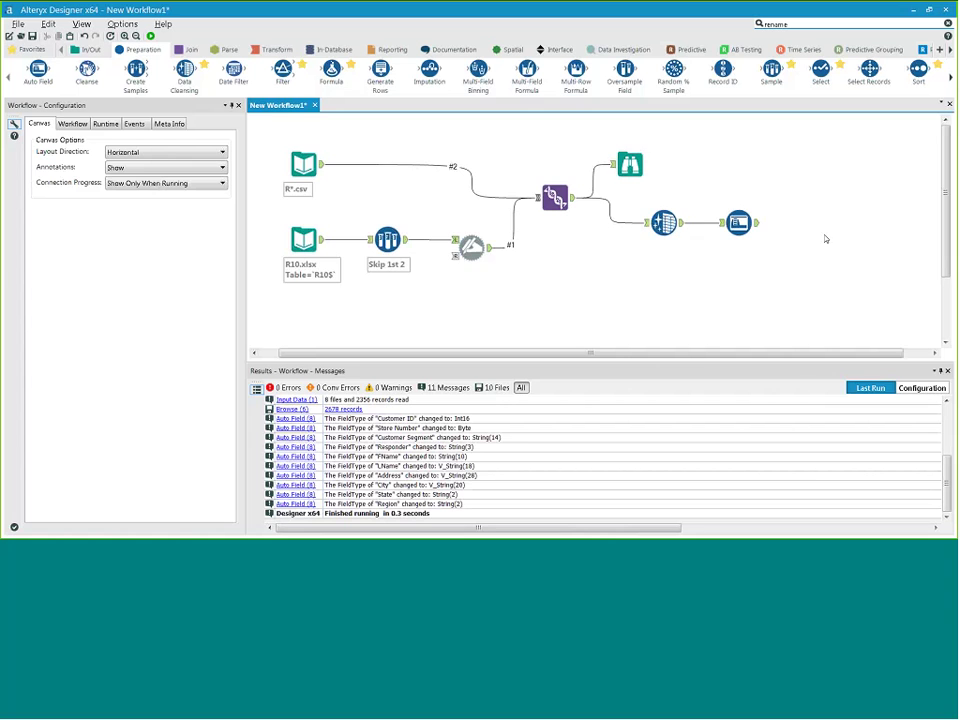
scroll(826, 239, "down", 1)
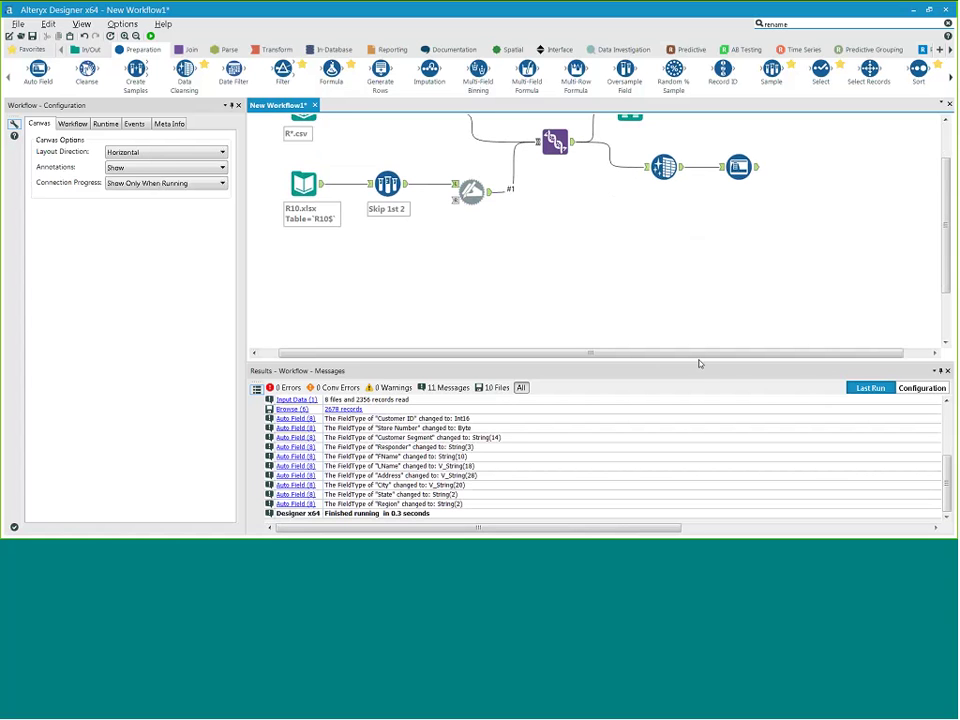
left_click_drag(698, 362, 701, 452)
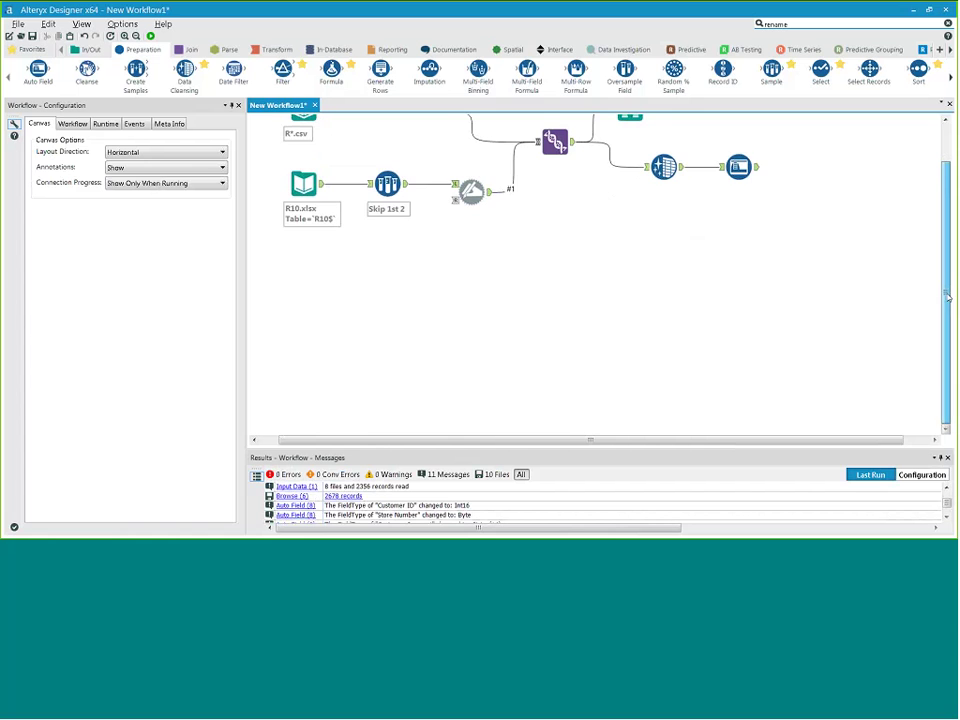
left_click_drag(947, 297, 947, 266)
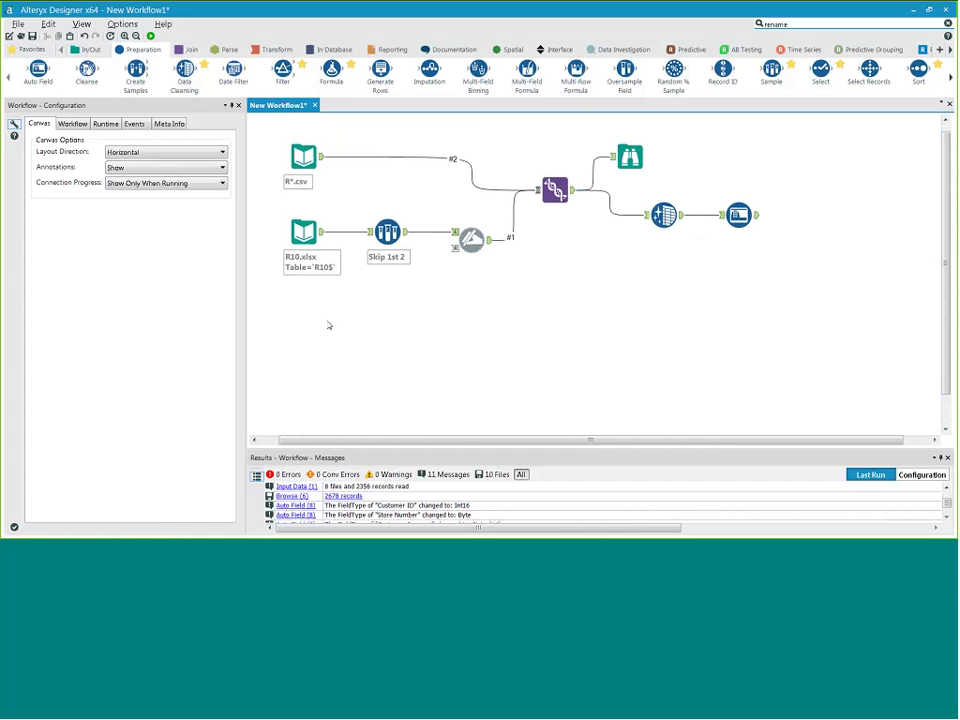
left_click(28, 49)
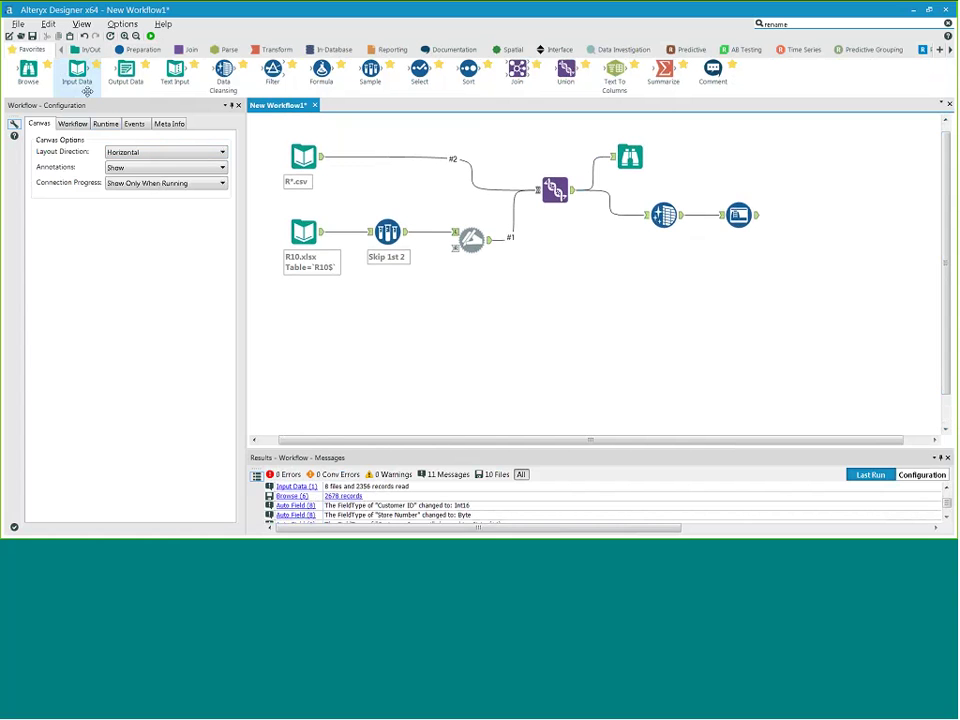
left_click_drag(70, 68, 304, 340)
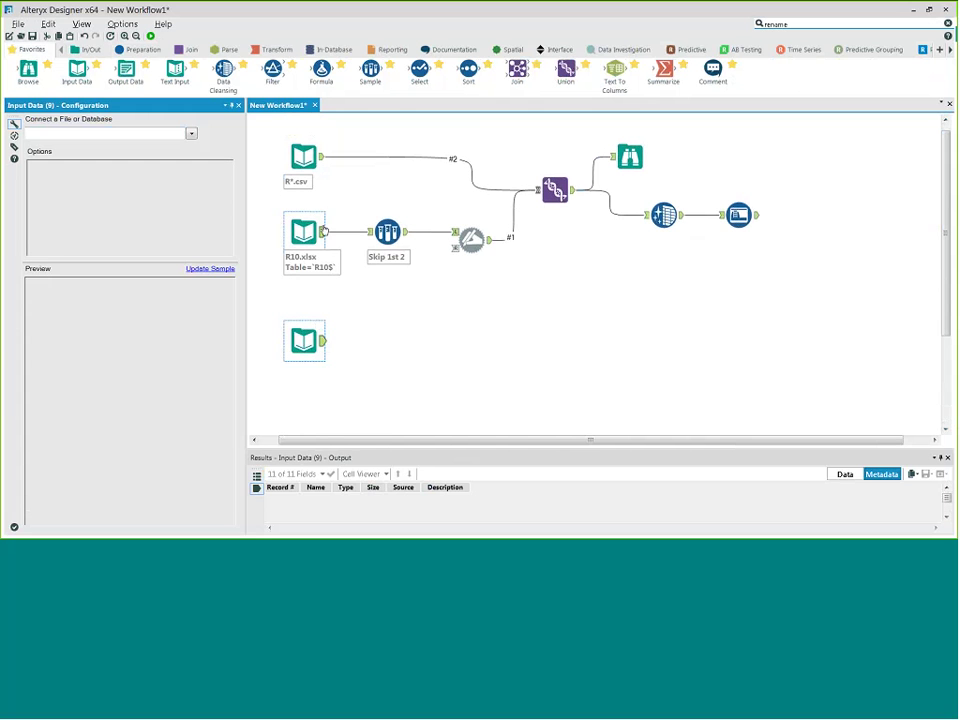
- Choose the saved SQLExpress data connection as the source for the new Input Data tool
left_click(191, 133)
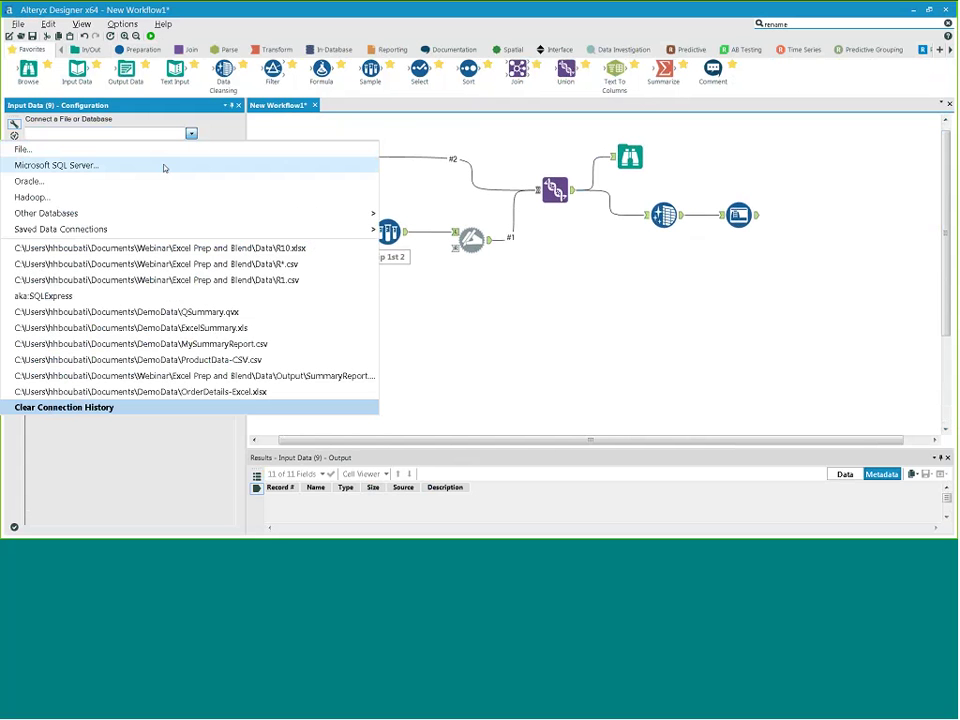
mouse_move(158, 220)
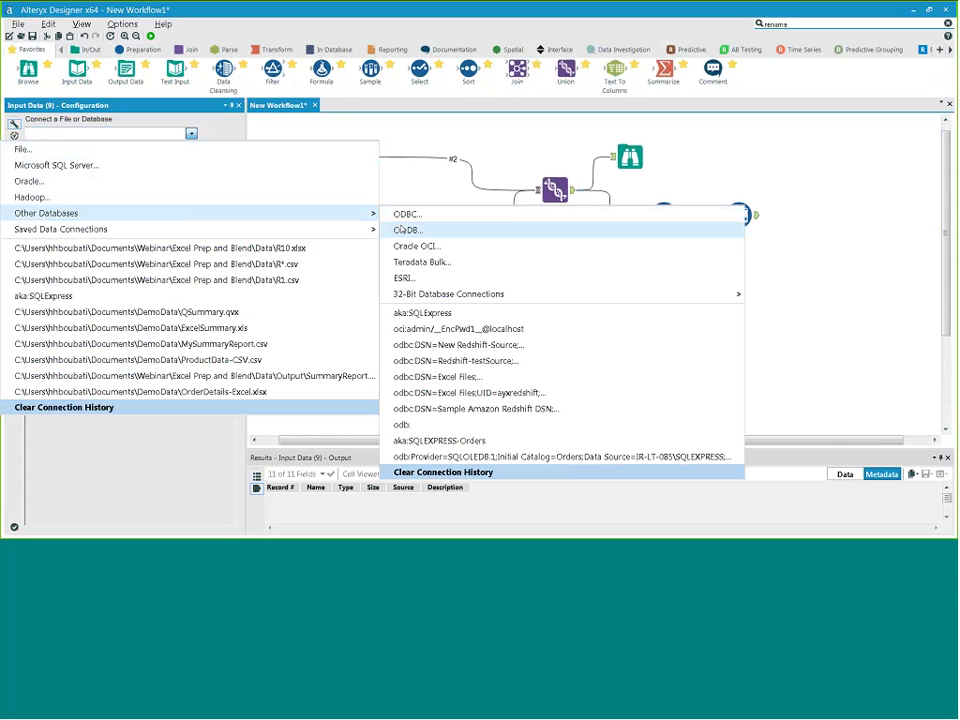
mouse_move(350, 232)
mouse_move(444, 236)
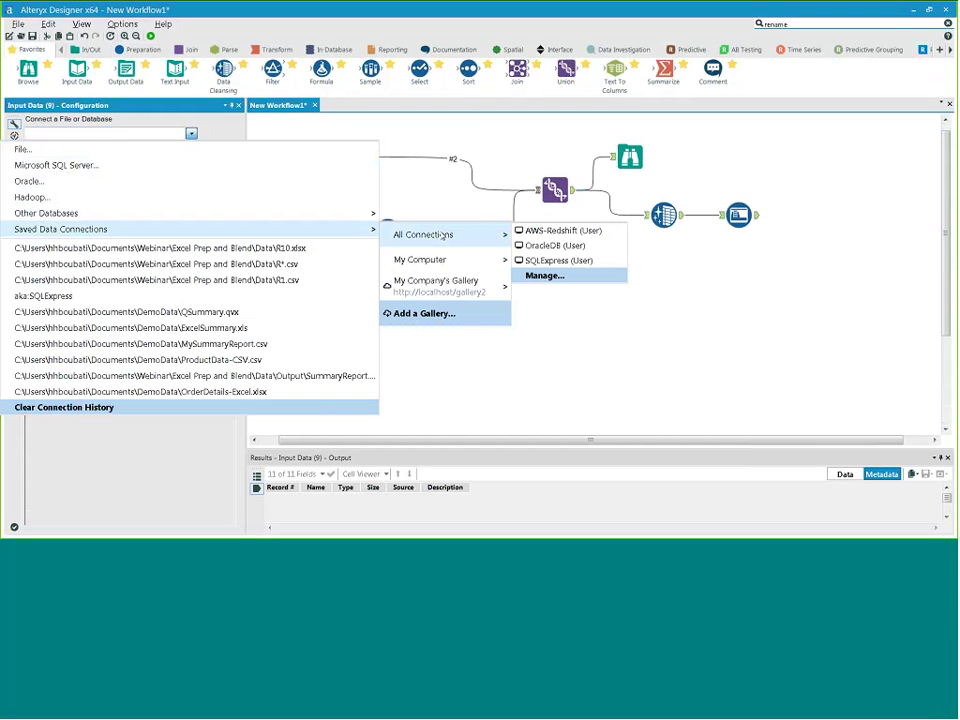
left_click(557, 261)
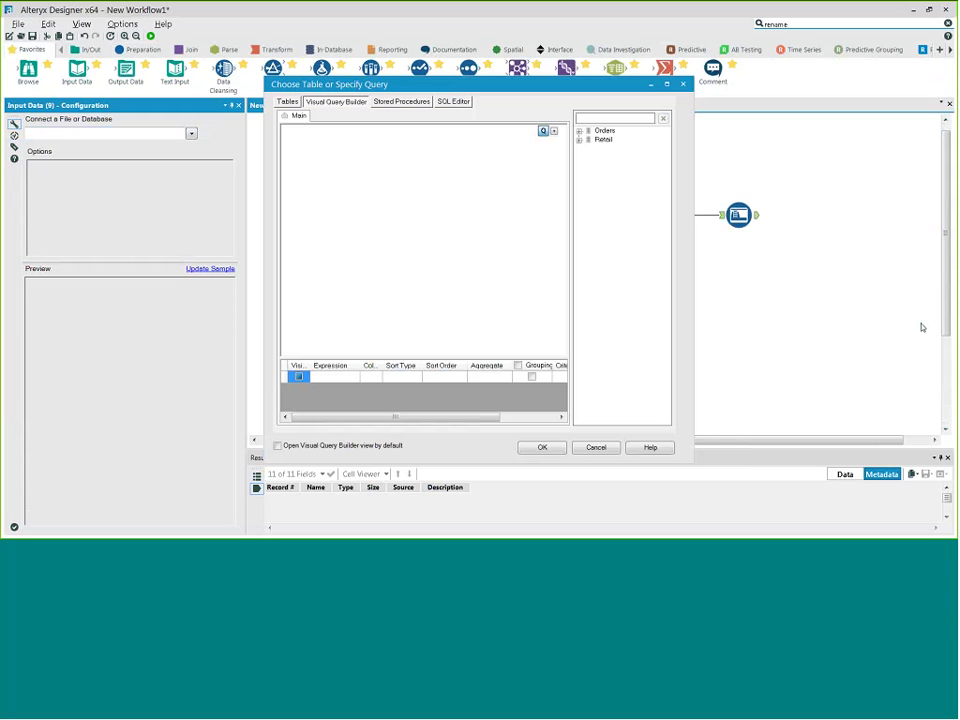
- Add the Transactions table from the Retail database's dbo schema to the visual query builder and enlarge it to show the field types
double_click(603, 139)
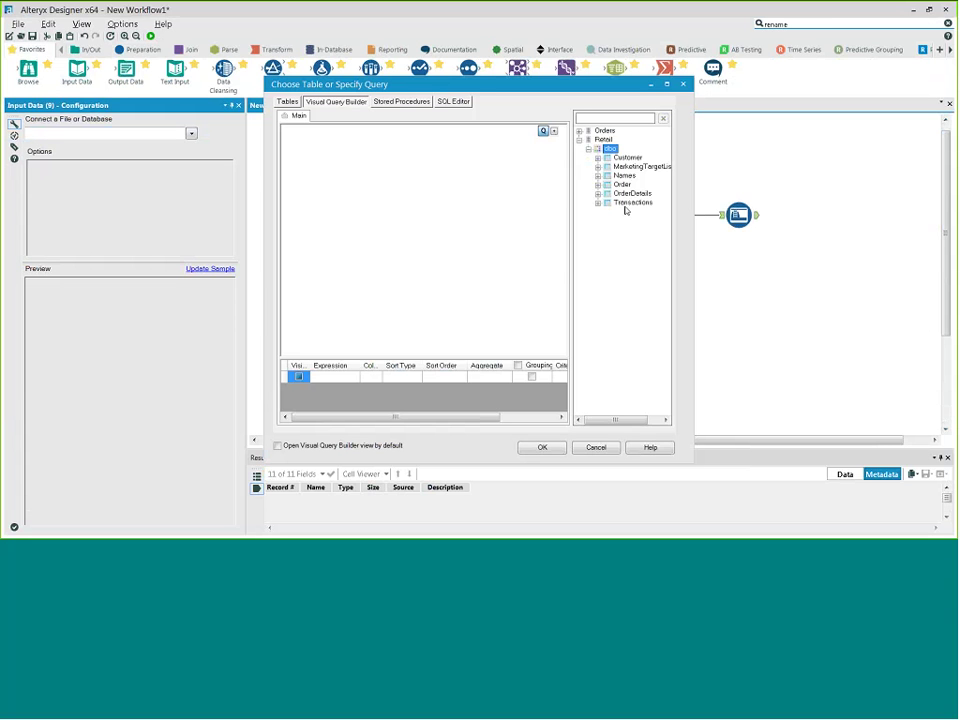
left_click(628, 204)
left_click_drag(628, 204, 368, 157)
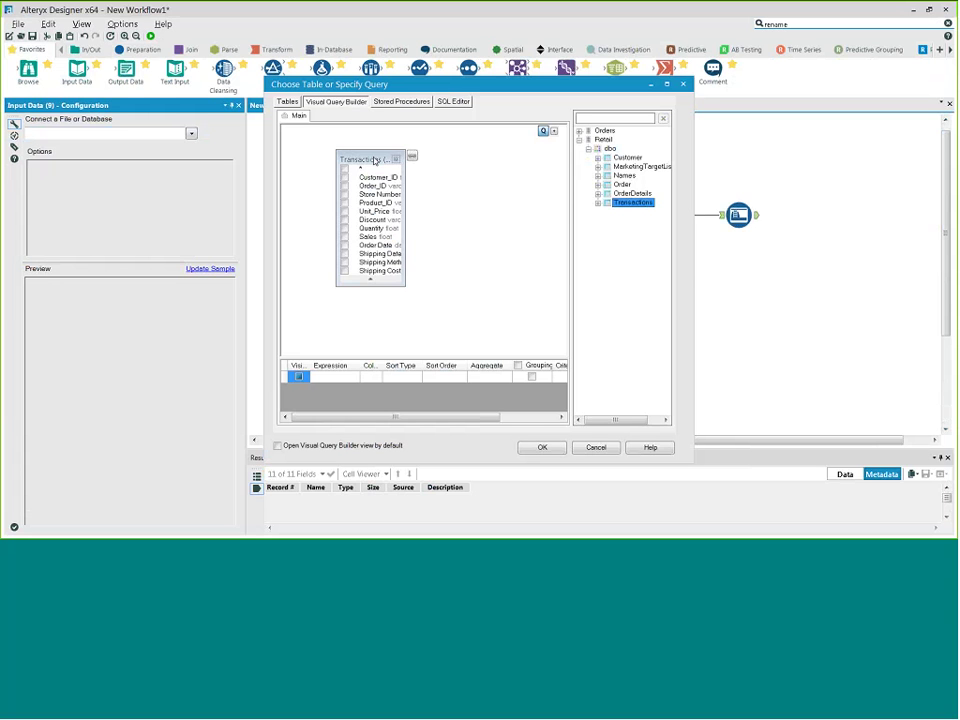
left_click_drag(409, 289, 463, 298)
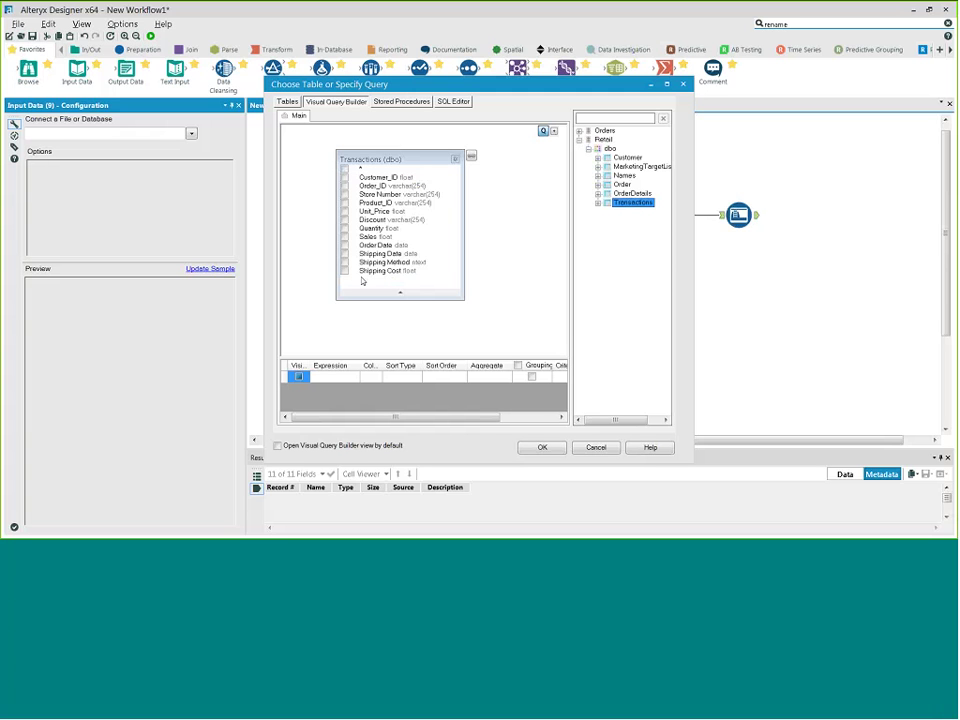
- Check the stored procedures and the SQL query text, and accept the Transactions query for the Input Data tool
left_click(401, 101)
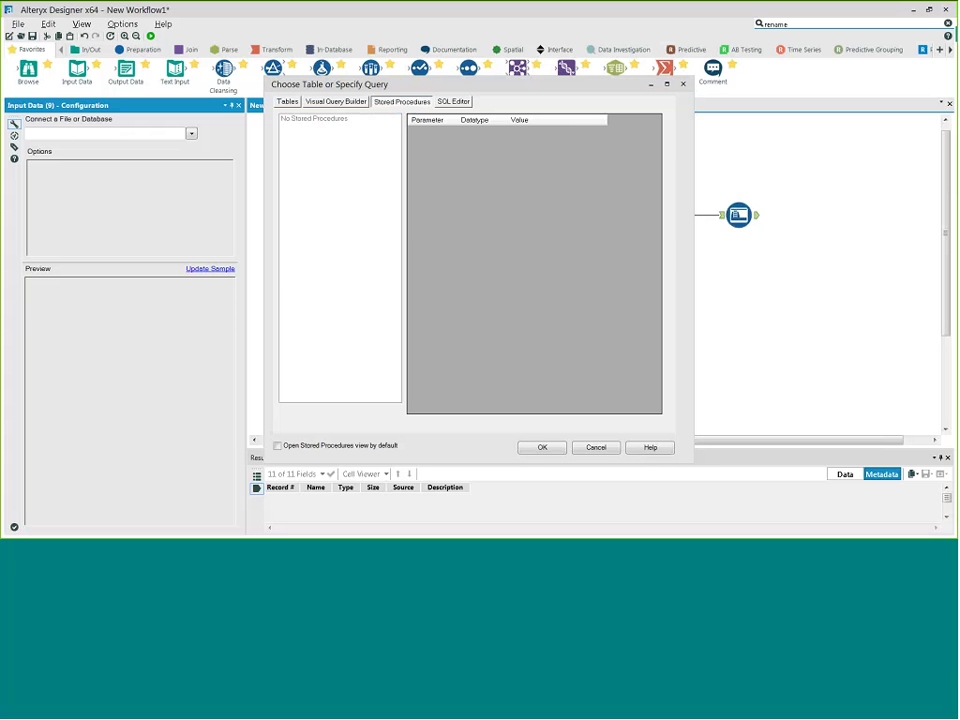
left_click(452, 101)
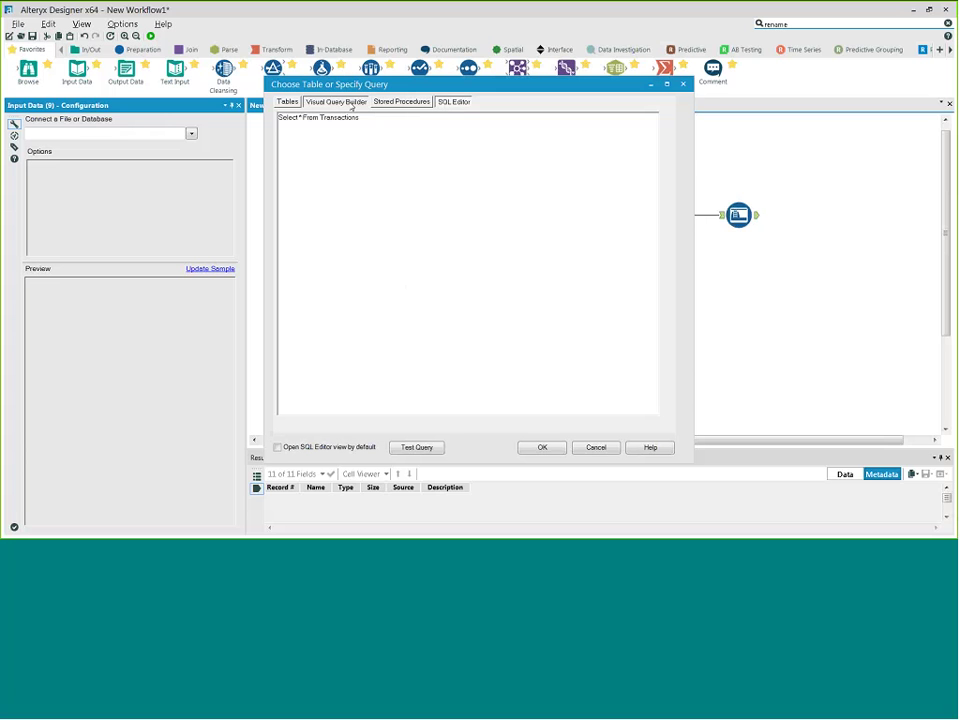
left_click(350, 104)
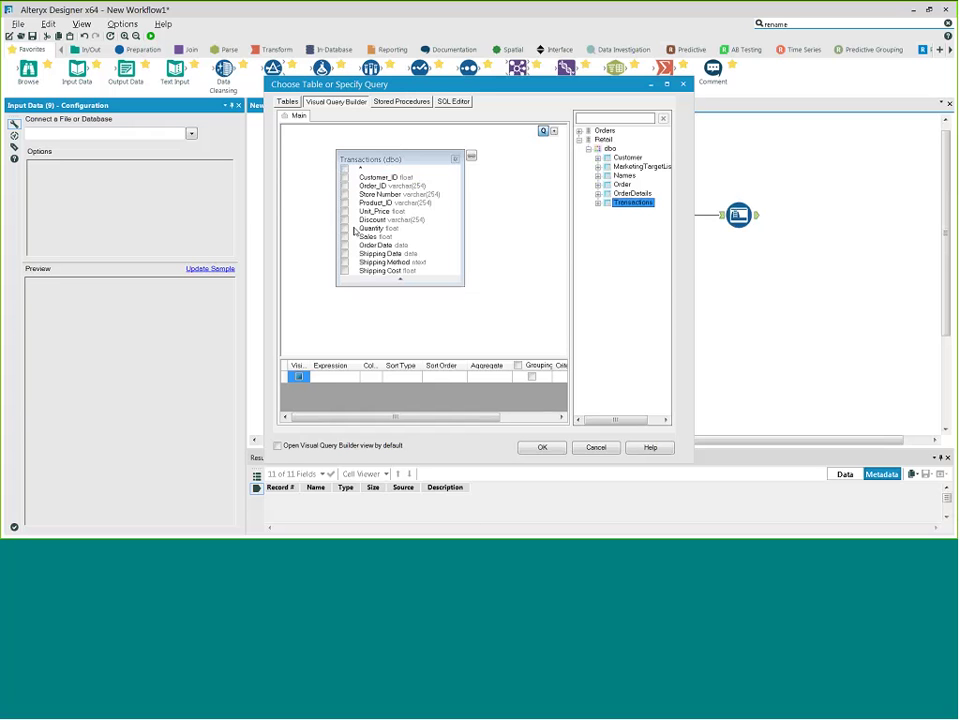
left_click(542, 448)
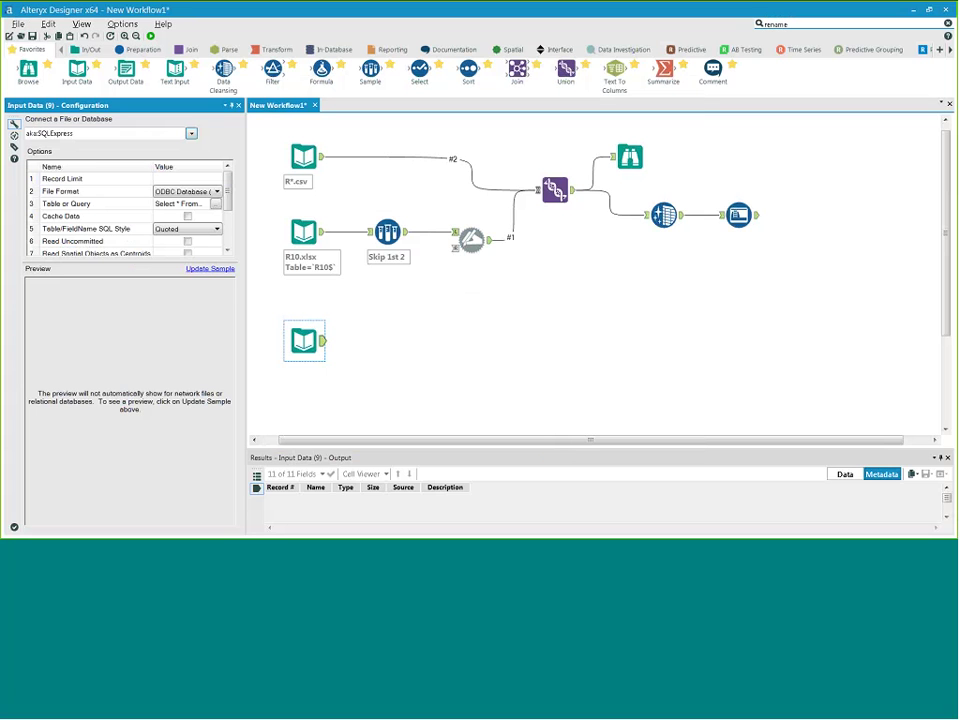
- Load a sample preview of the Transactions data and examine its columns across to Shipping Cost in the widened configuration pane
left_click(210, 268)
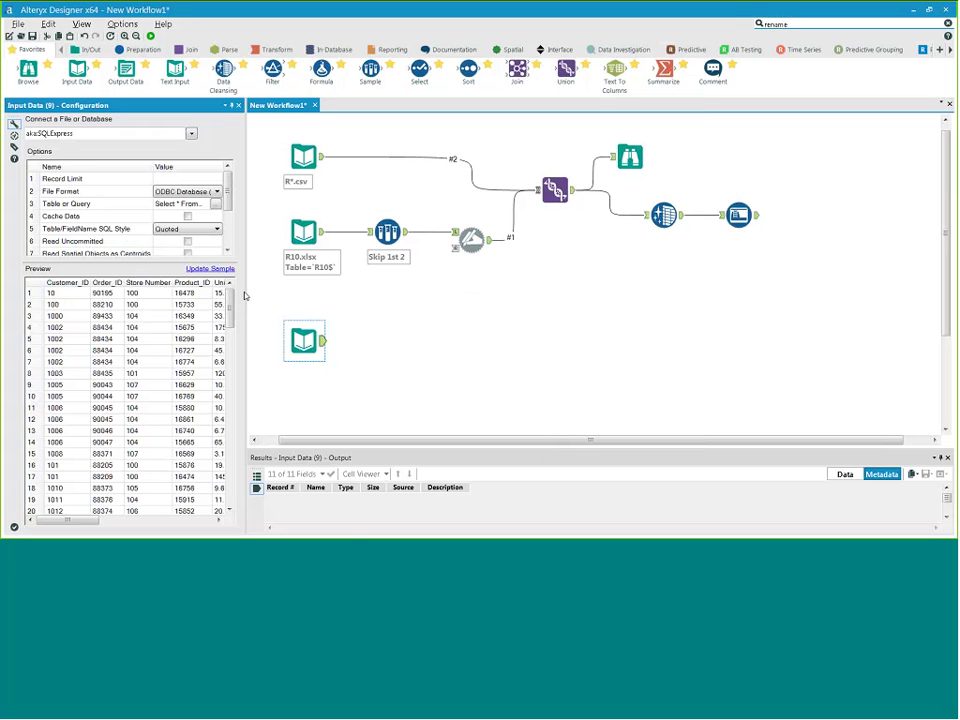
left_click_drag(243, 293, 347, 305)
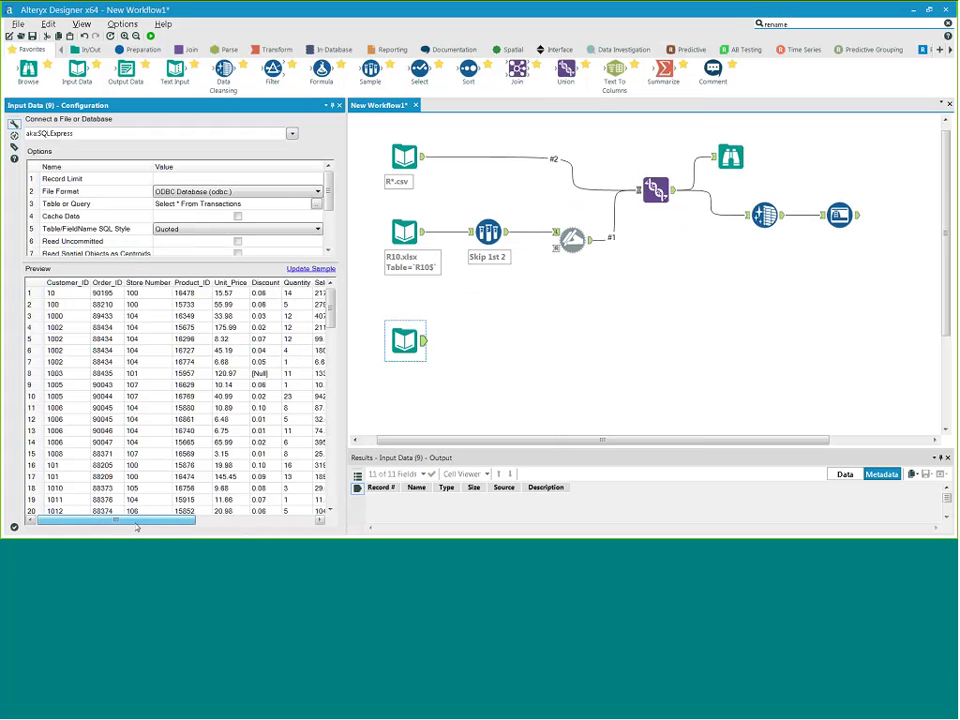
left_click_drag(136, 522, 253, 522)
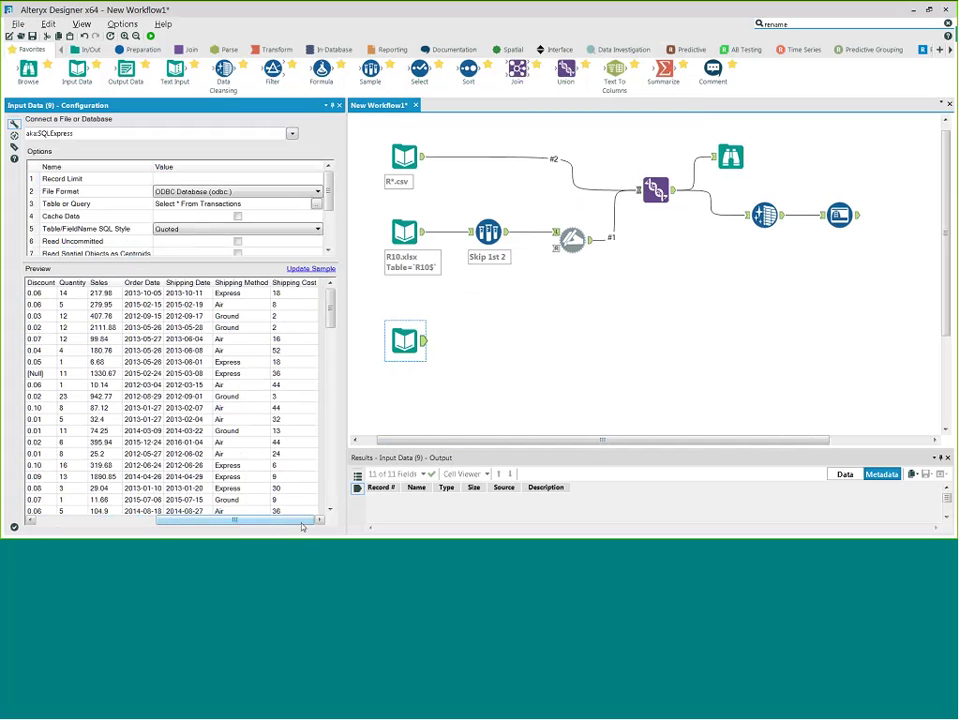
left_click_drag(282, 521, 262, 521)
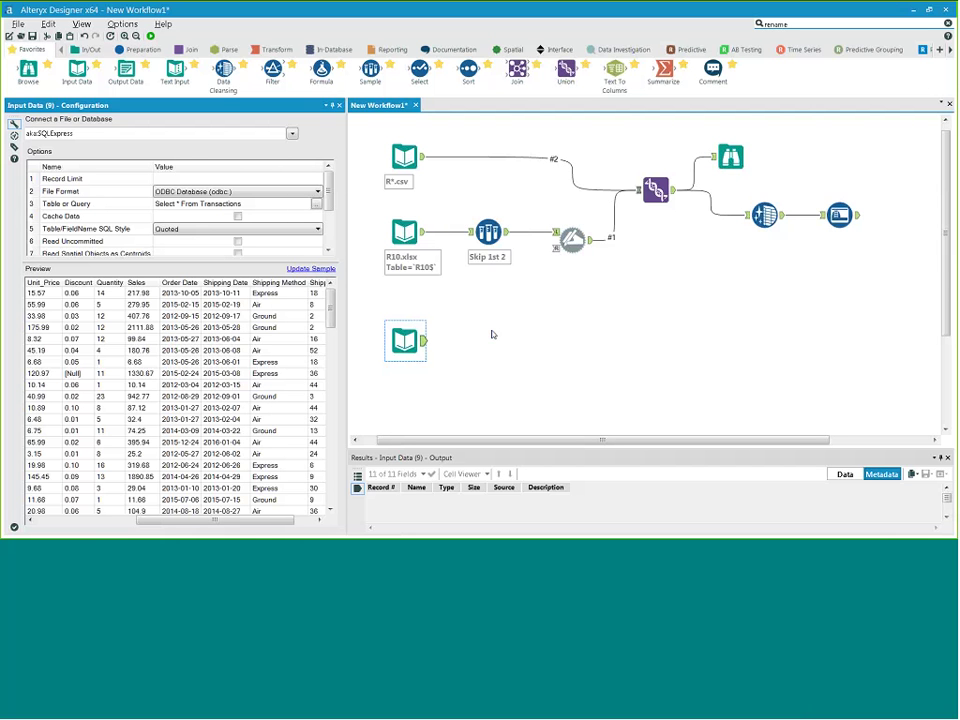
- Connect a Formula tool to the SQLExpress input and add a new output column named Shipping Time
left_click_drag(321, 68, 512, 358)
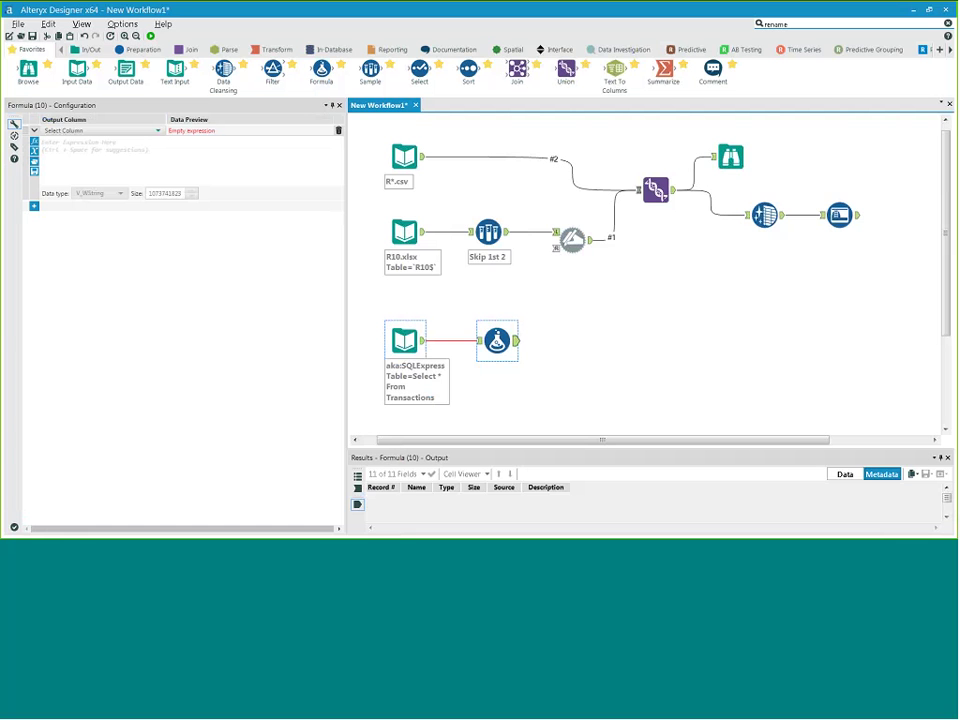
left_click(115, 131)
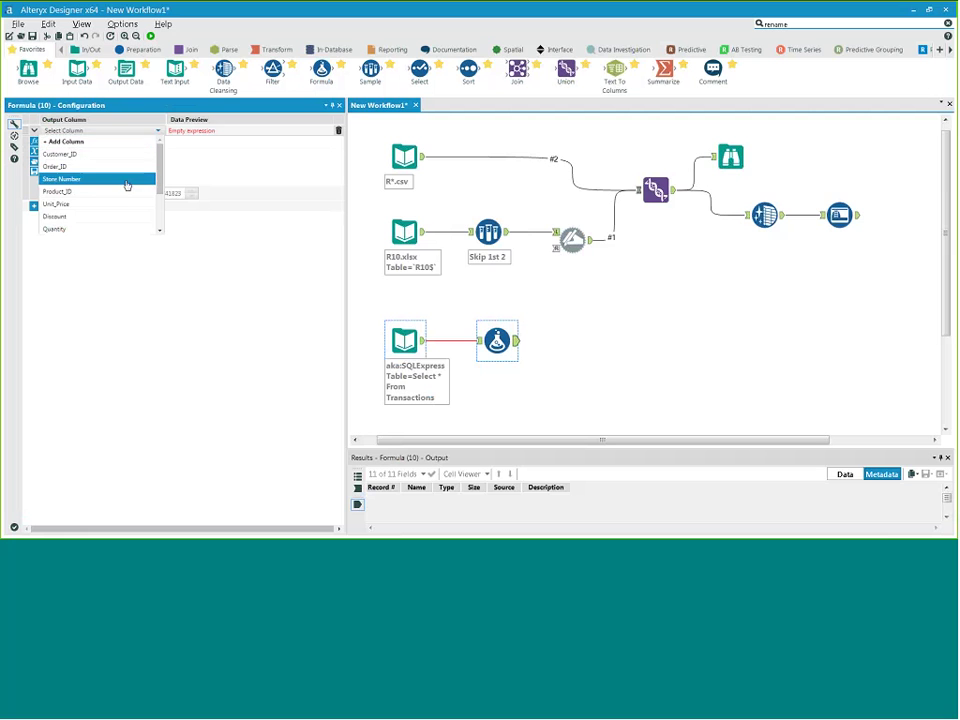
left_click(115, 142)
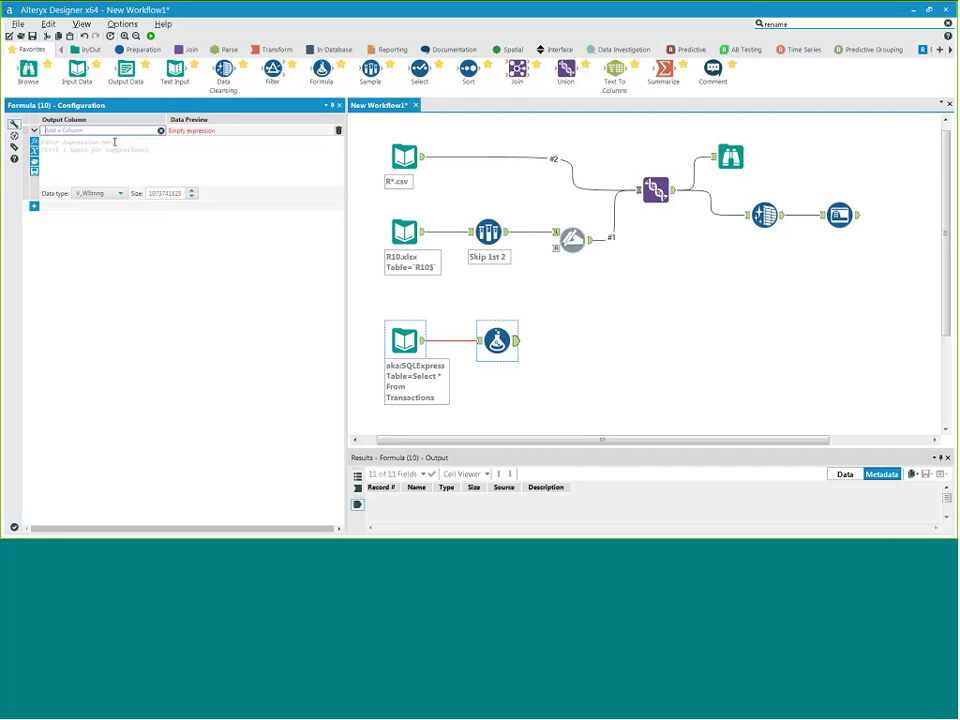
type("Shop")
type("ping T")
type("ime")
key("Tab")
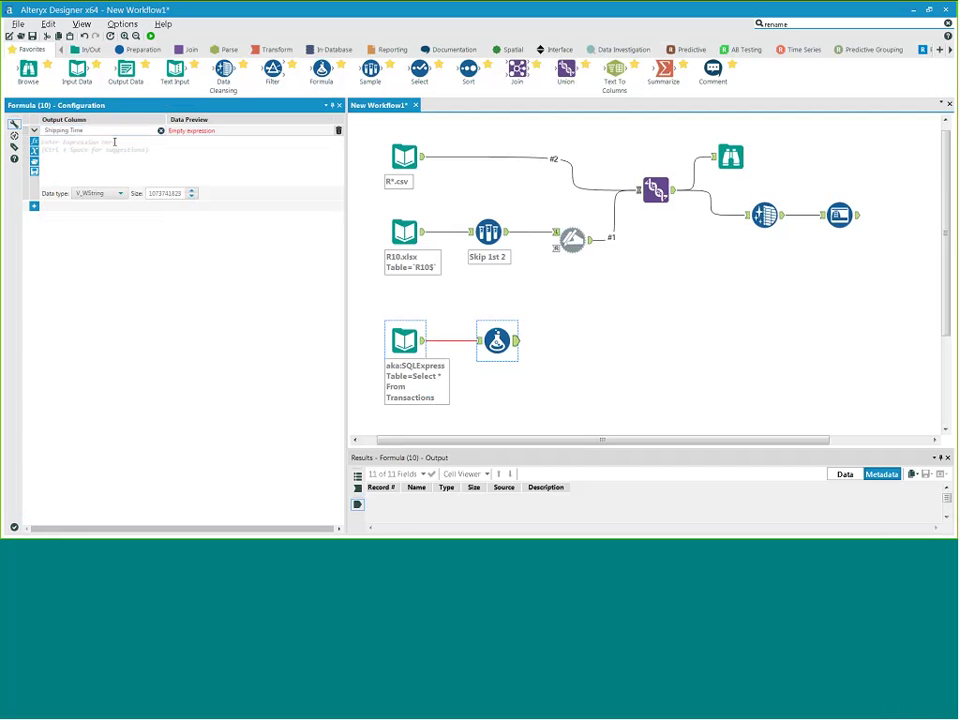
- Insert the DateTimeDiff function from the DateTime category into the Shipping Time expression
left_click(35, 145)
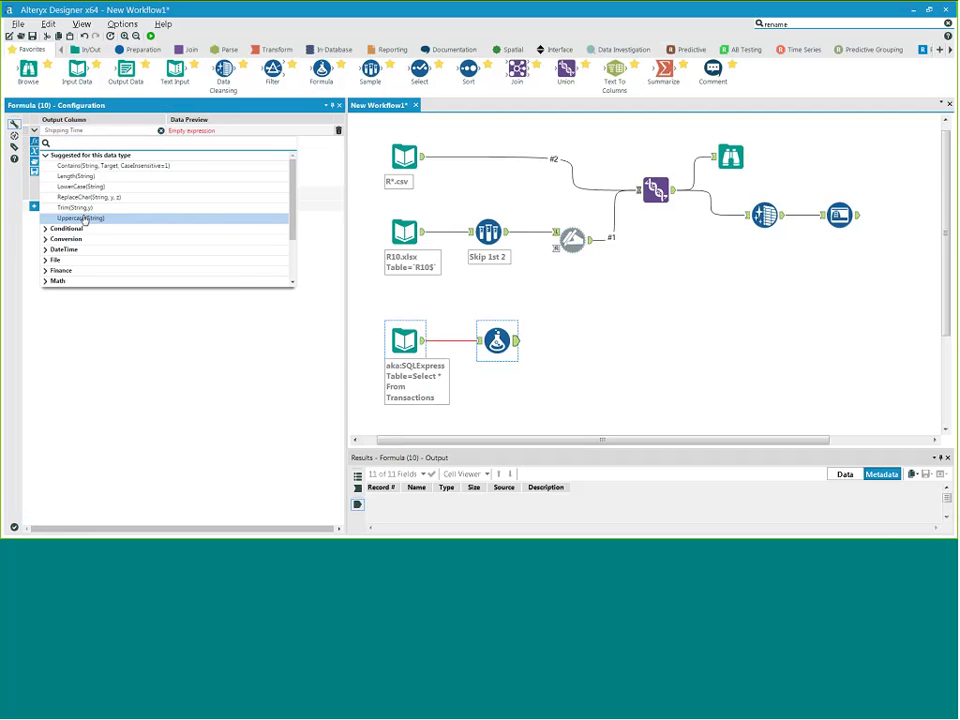
left_click(46, 155)
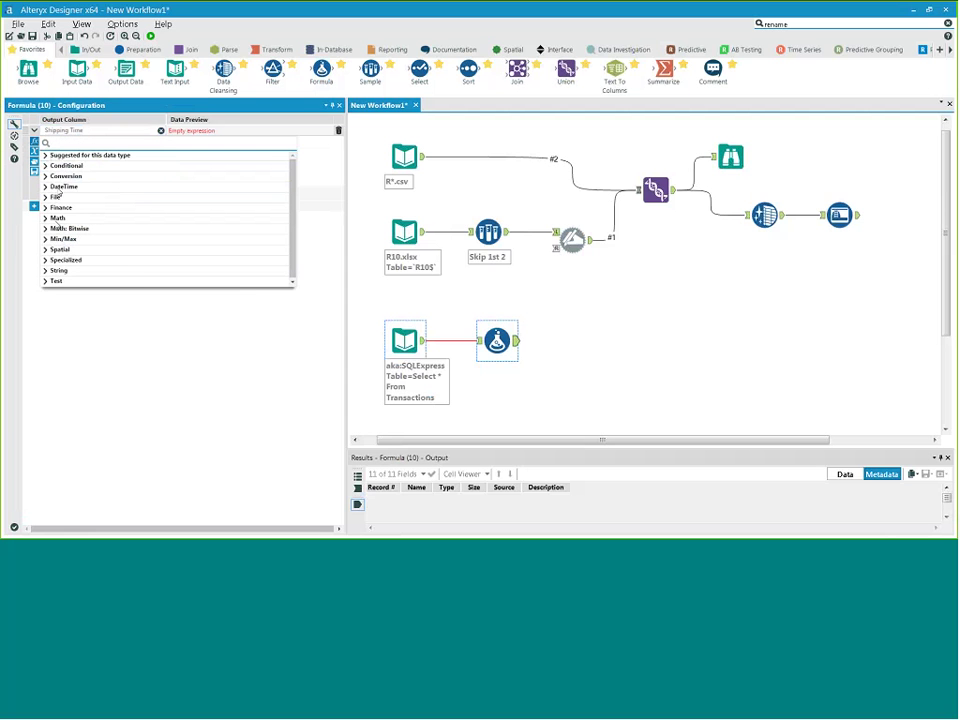
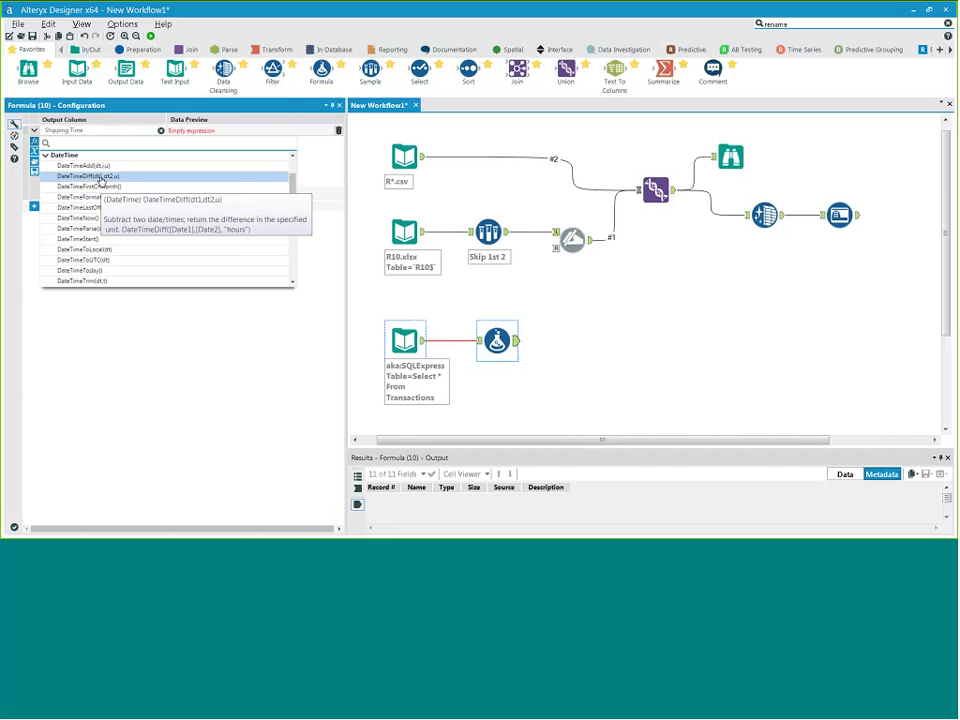
left_click(101, 180)
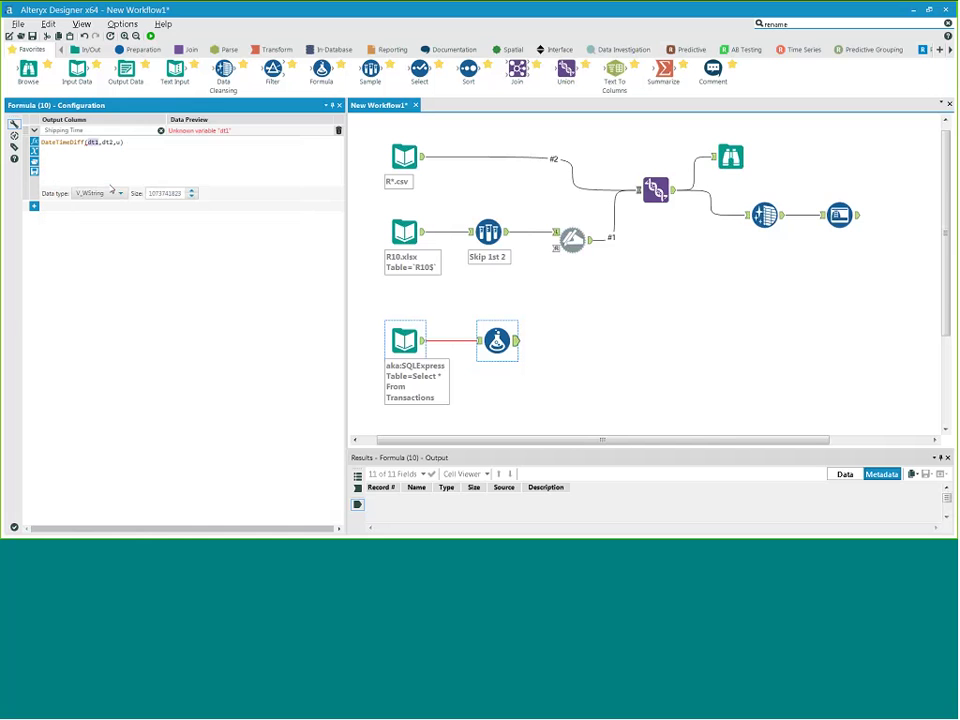
- Complete the Shipping Time expression as DateTimeDiff([Shipping Date],[Order Date],"Days")
type("ship")
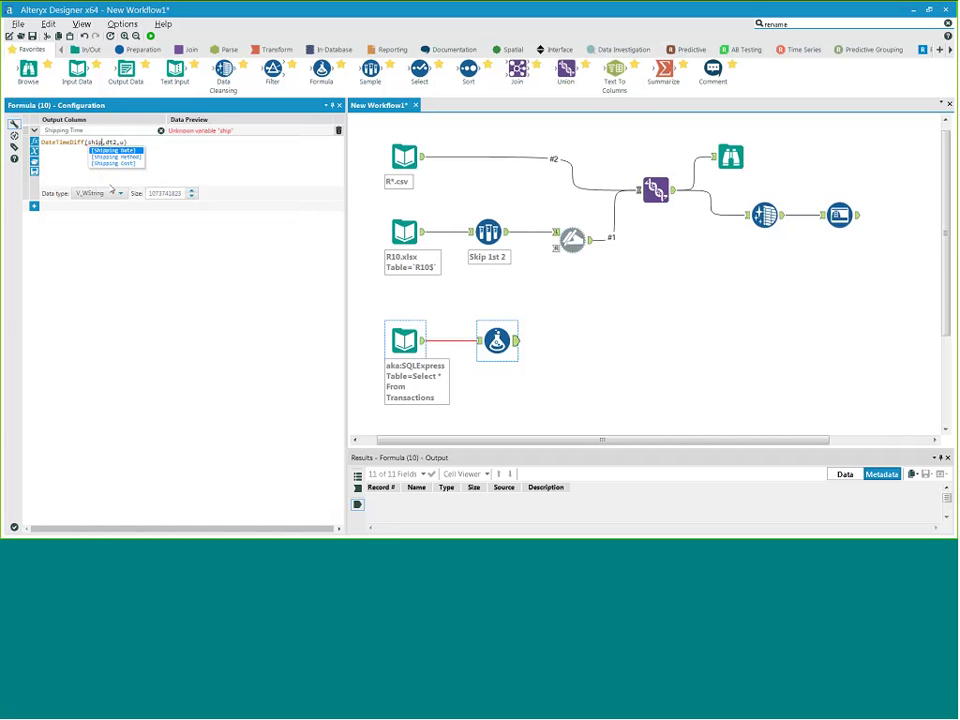
key("Return")
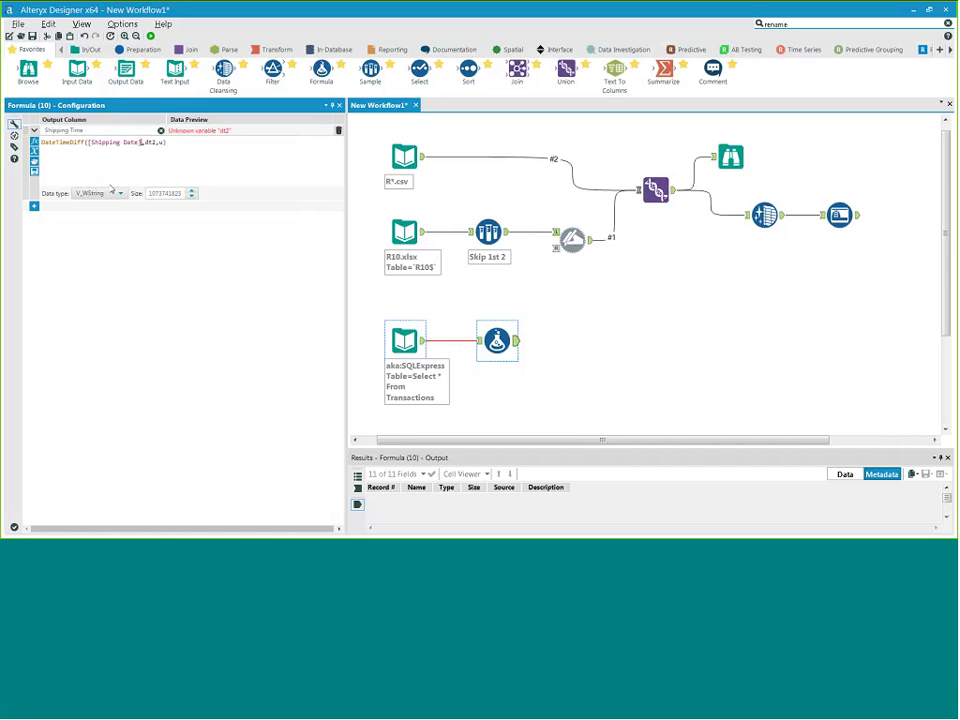
key("Delete")
type("ord")
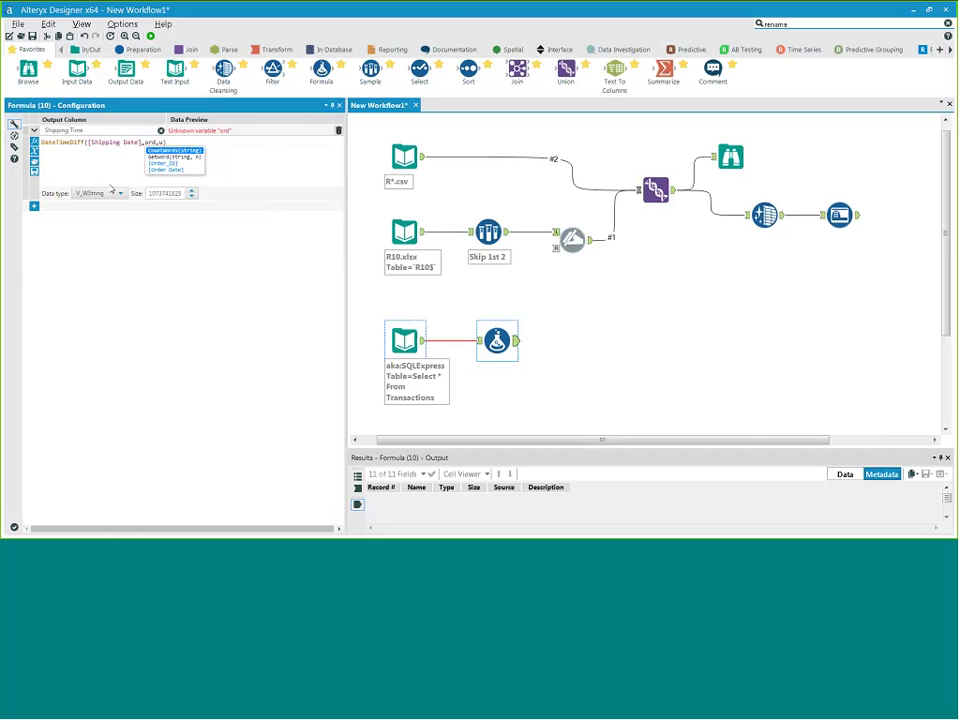
key("Down")
key("Return")
type(",")
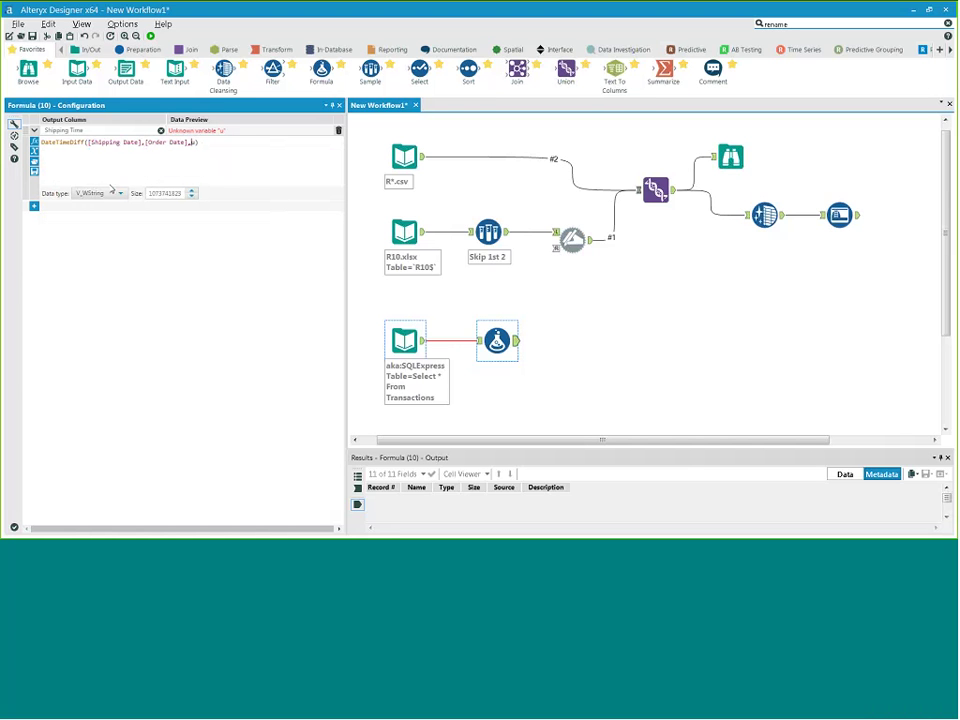
type("\"")
type("\"")
type("d")
type("ays")
- Run the workflow and examine the Shipping Time values in the Formula tool's output data
left_click(150, 35)
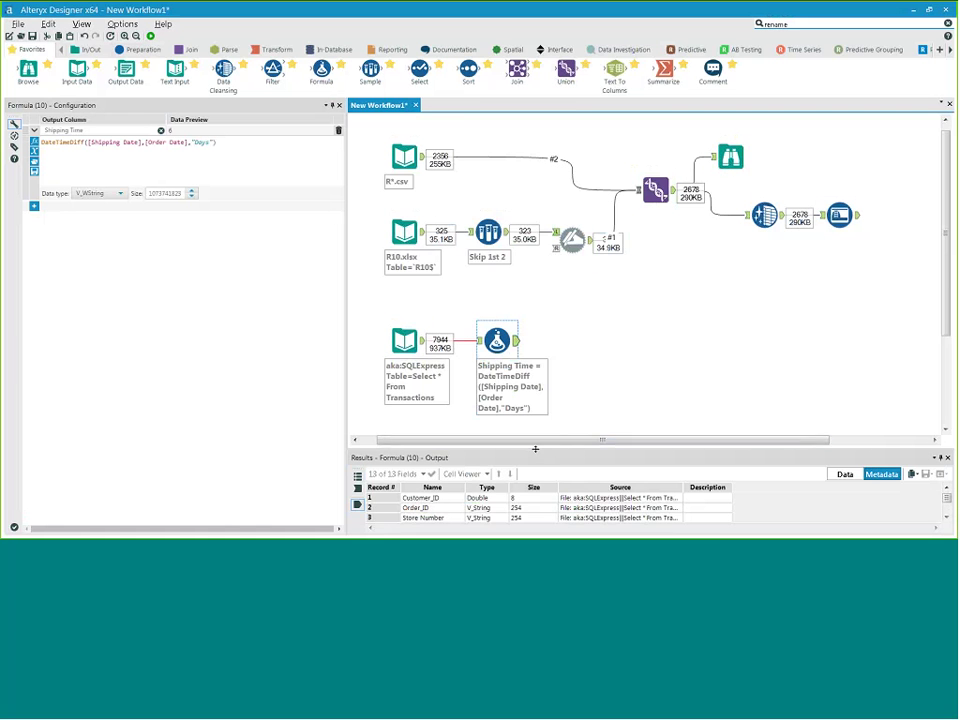
left_click_drag(533, 434, 533, 404)
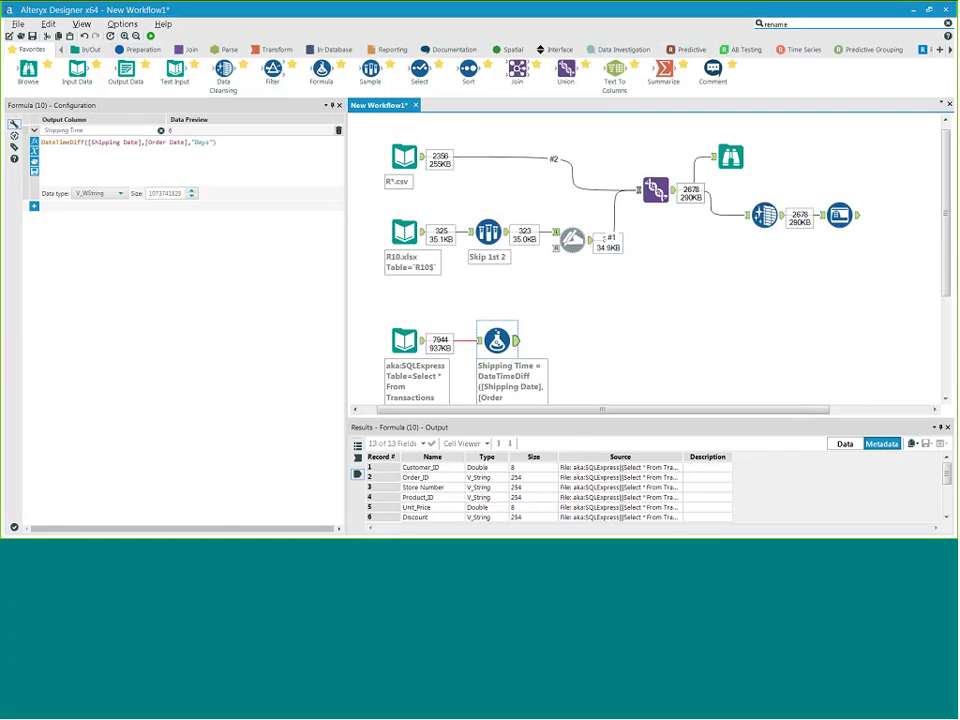
left_click(850, 370)
left_click(497, 341)
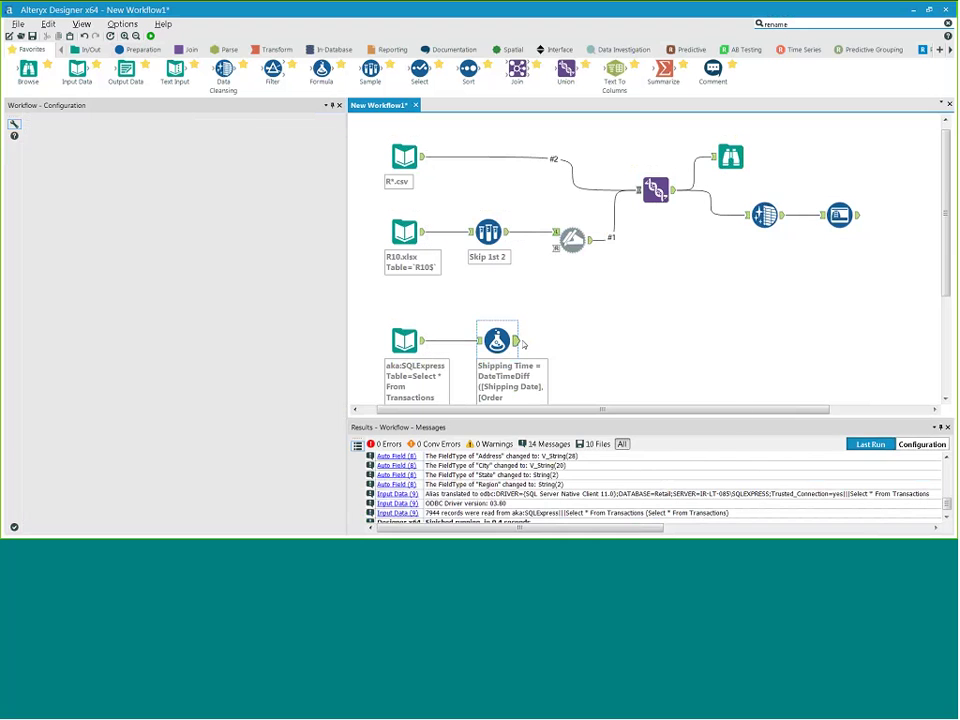
left_click(845, 443)
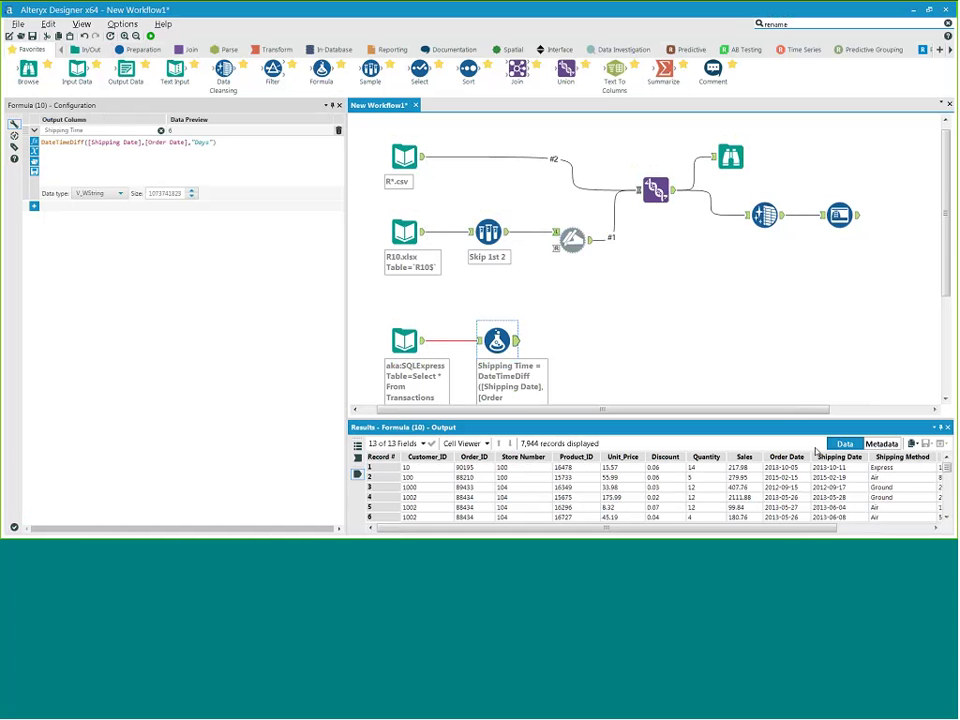
left_click_drag(346, 349, 304, 349)
left_click_drag(690, 528, 776, 535)
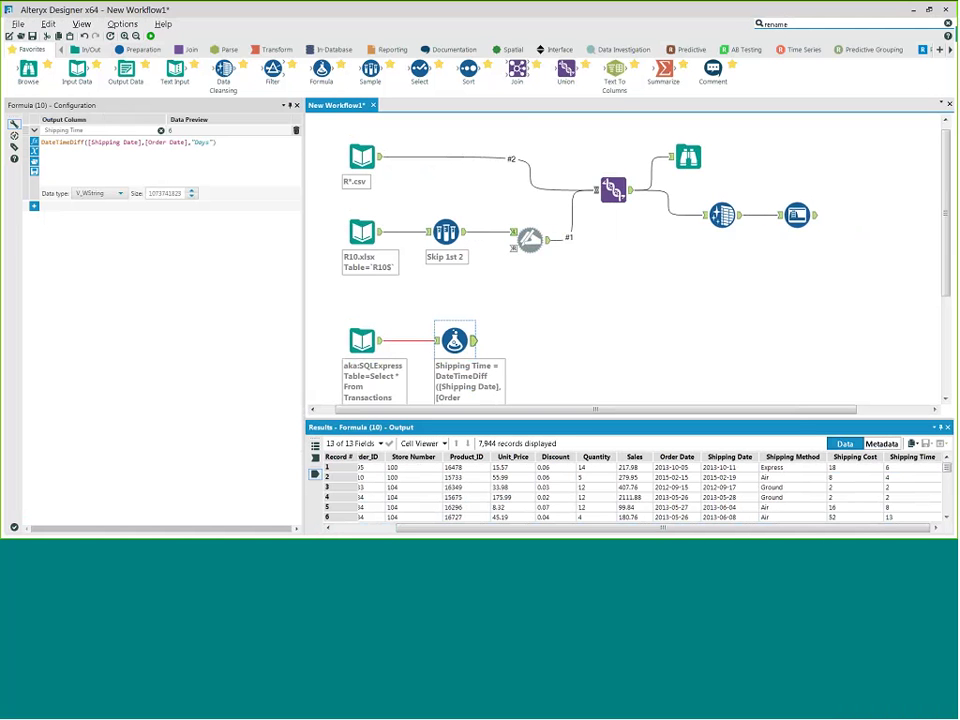
- Connect a Summarize tool to the Formula tool's output and group by Customer_ID
left_click_drag(663, 70, 556, 342)
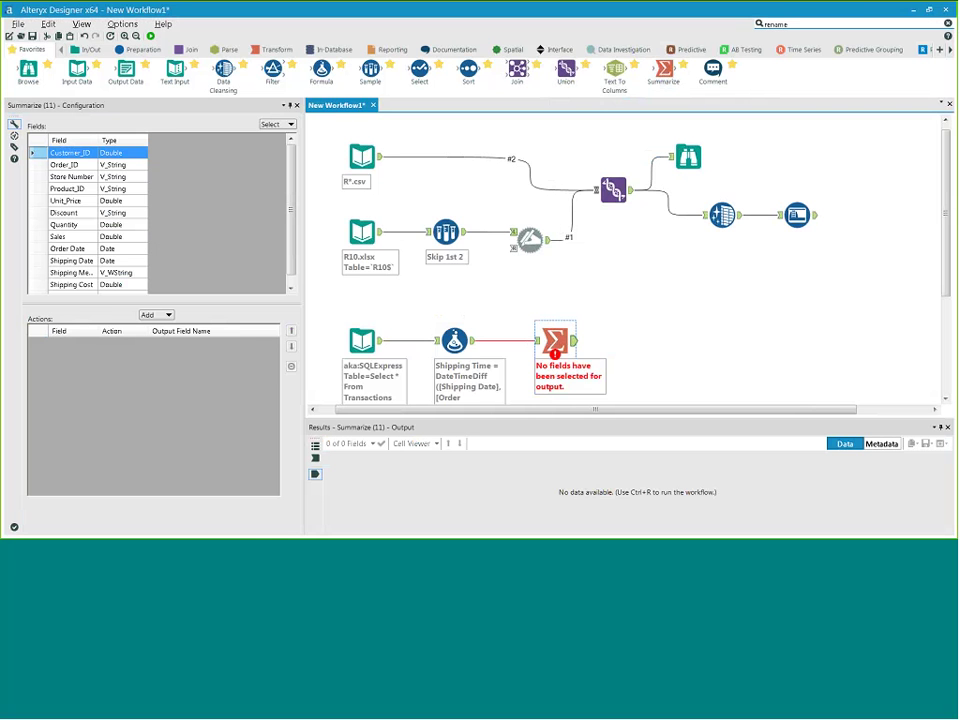
left_click(166, 316)
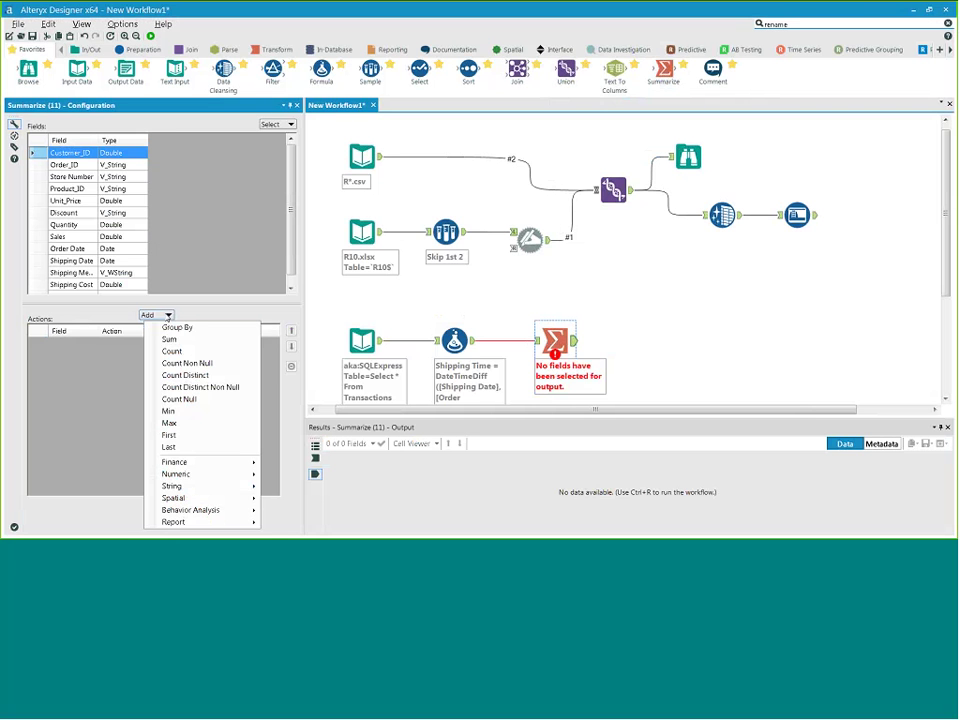
left_click(166, 328)
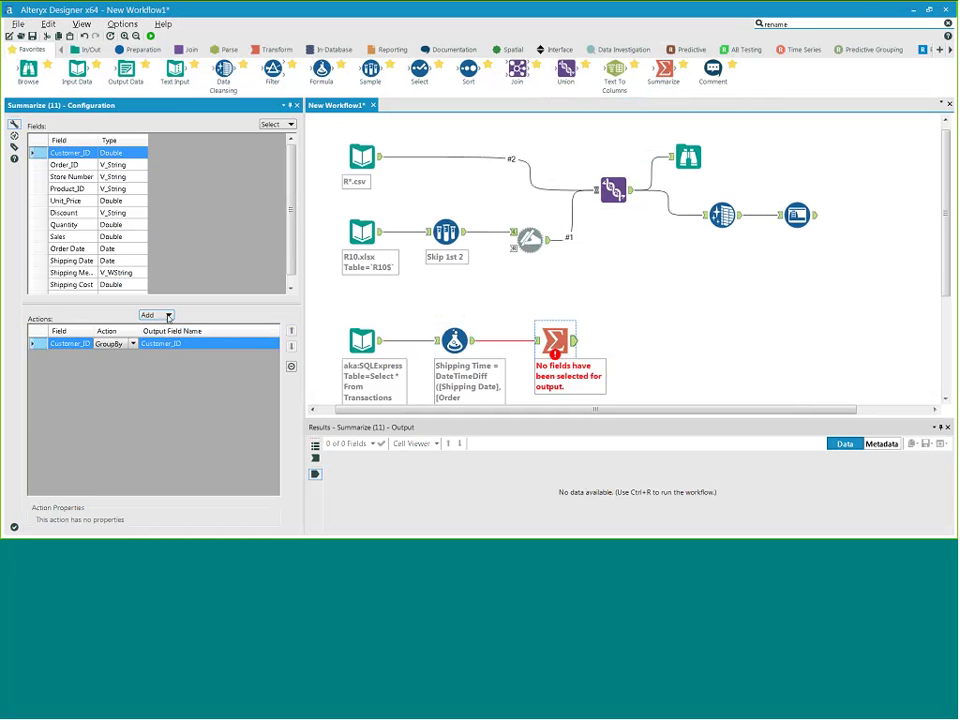
- Add a Count action on Customer_ID to the Summarize tool and name its output field Transactions
left_click(169, 316)
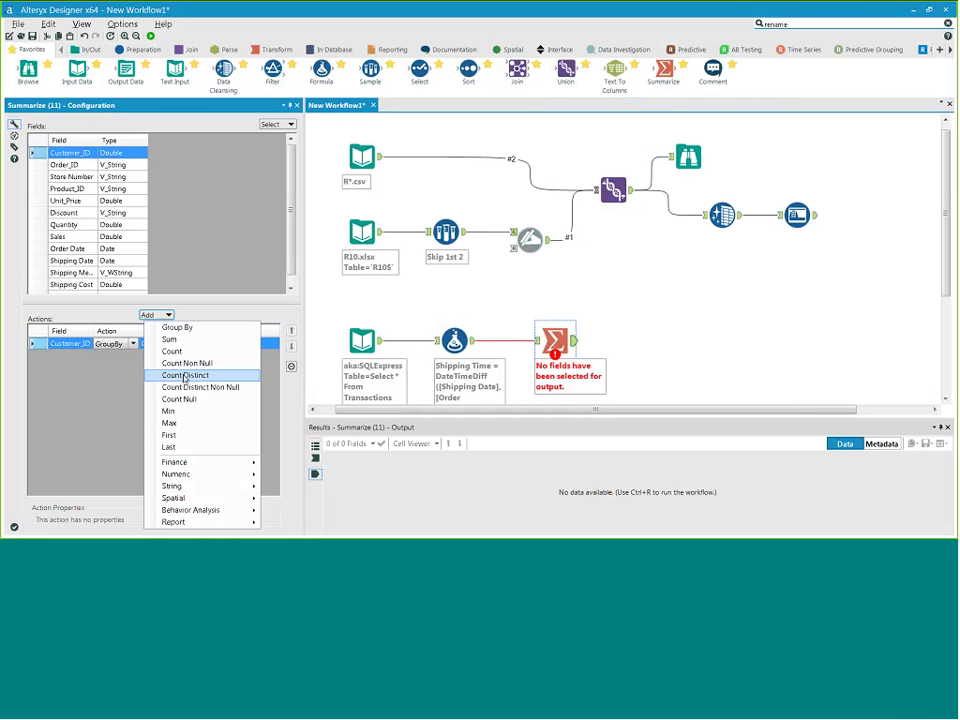
left_click(178, 352)
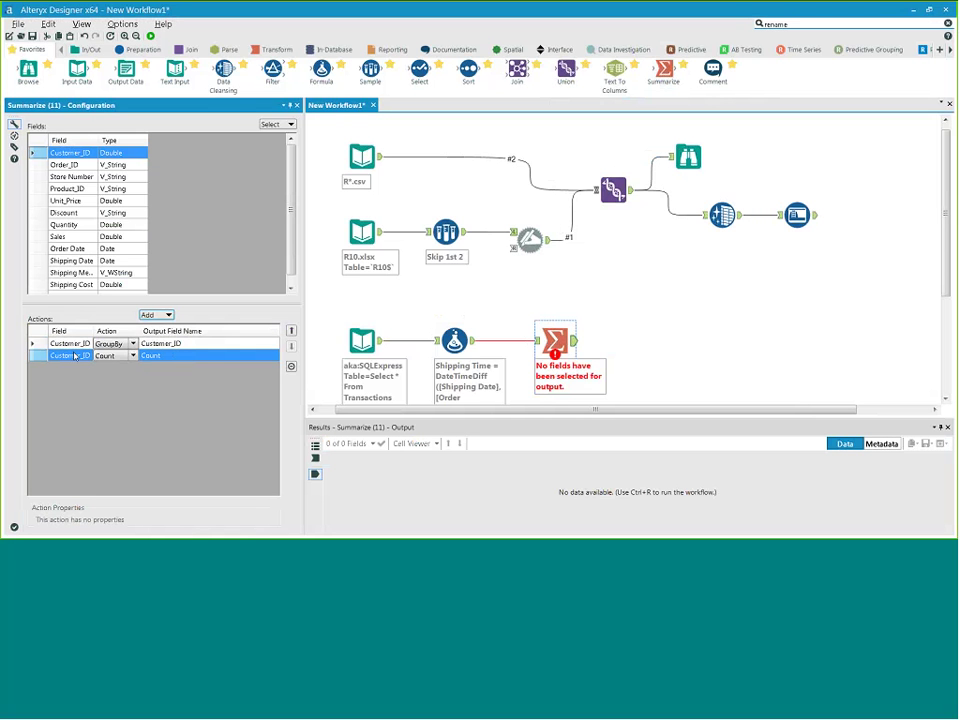
left_click(180, 356)
type("Transactions")
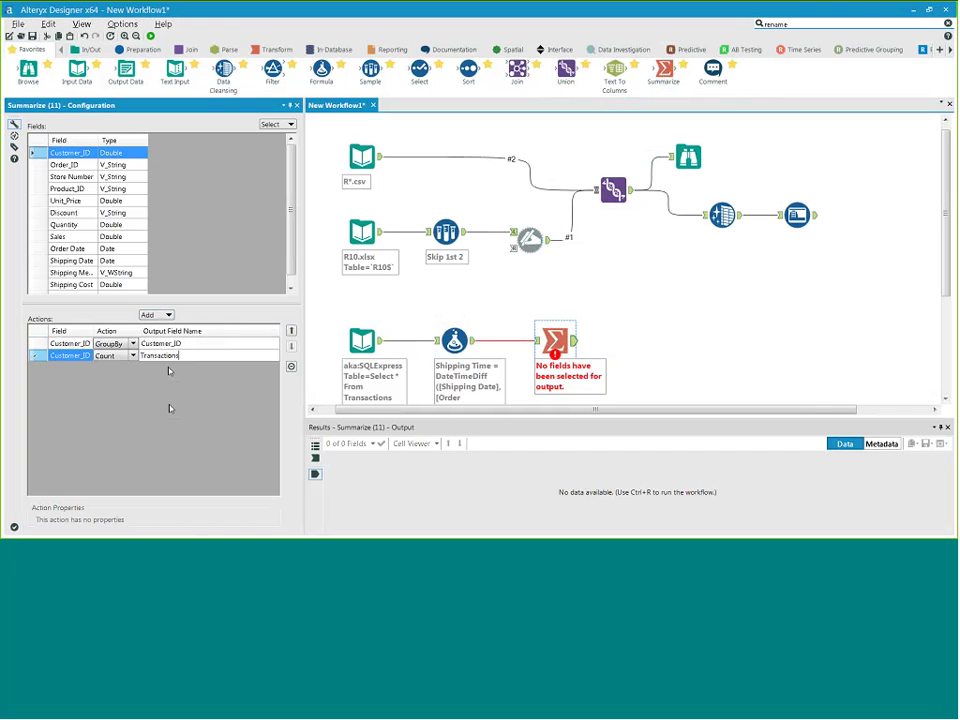
scroll(290, 260, "down", 1)
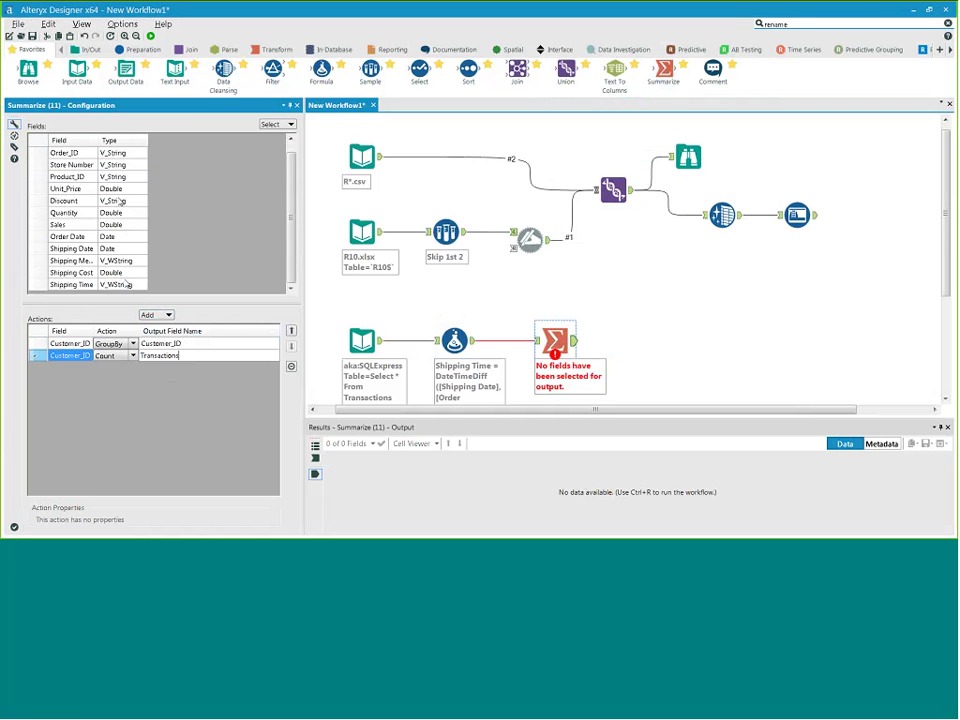
left_click_drag(98, 140, 121, 141)
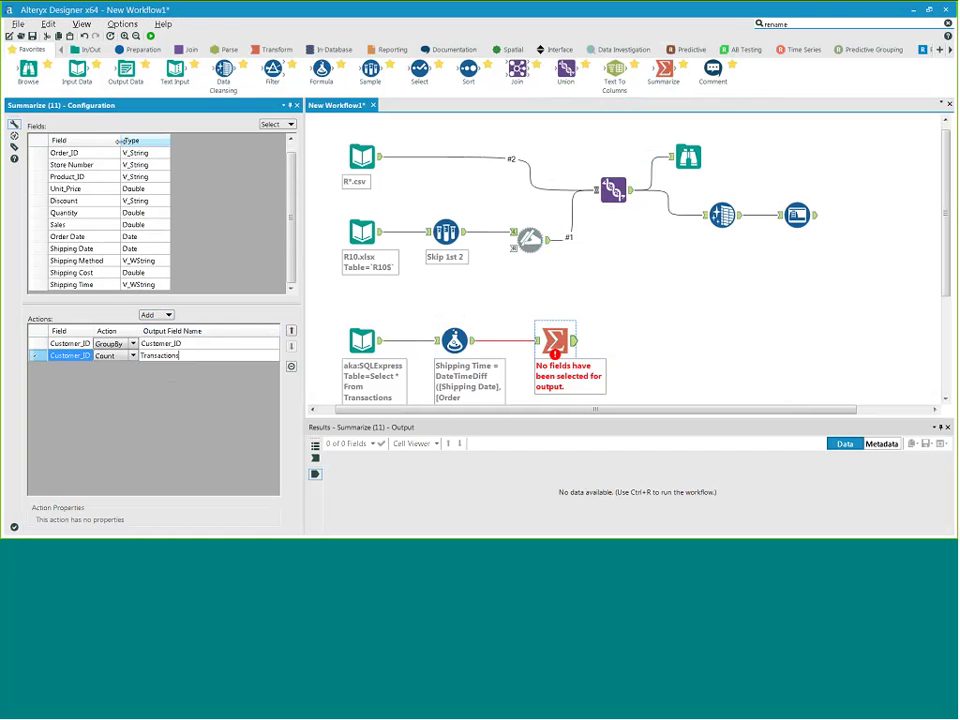
left_click(92, 285)
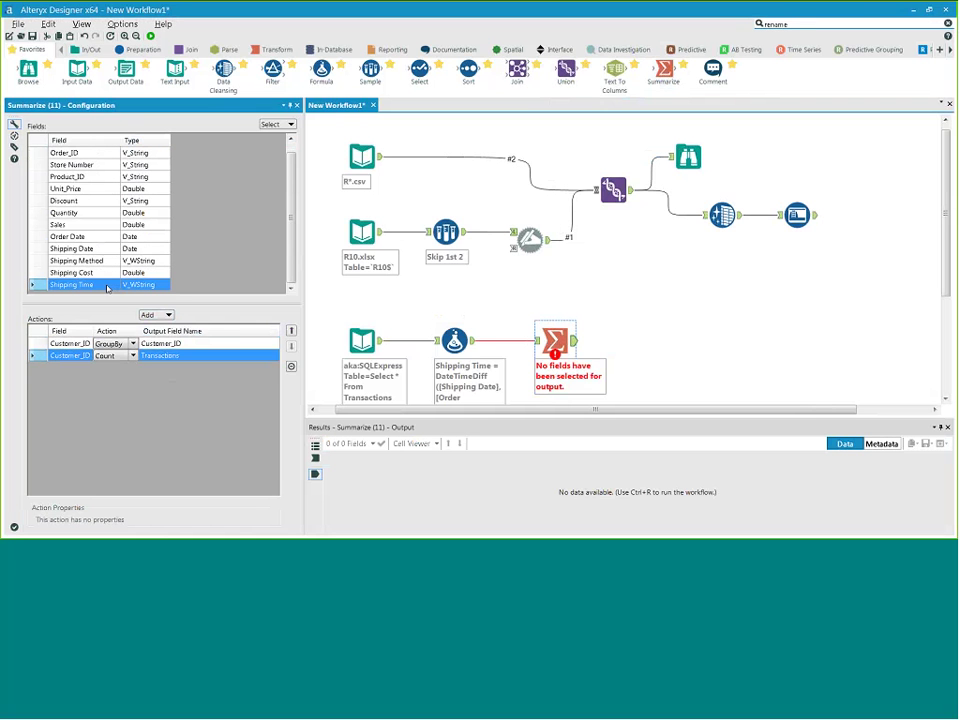
left_click(168, 315)
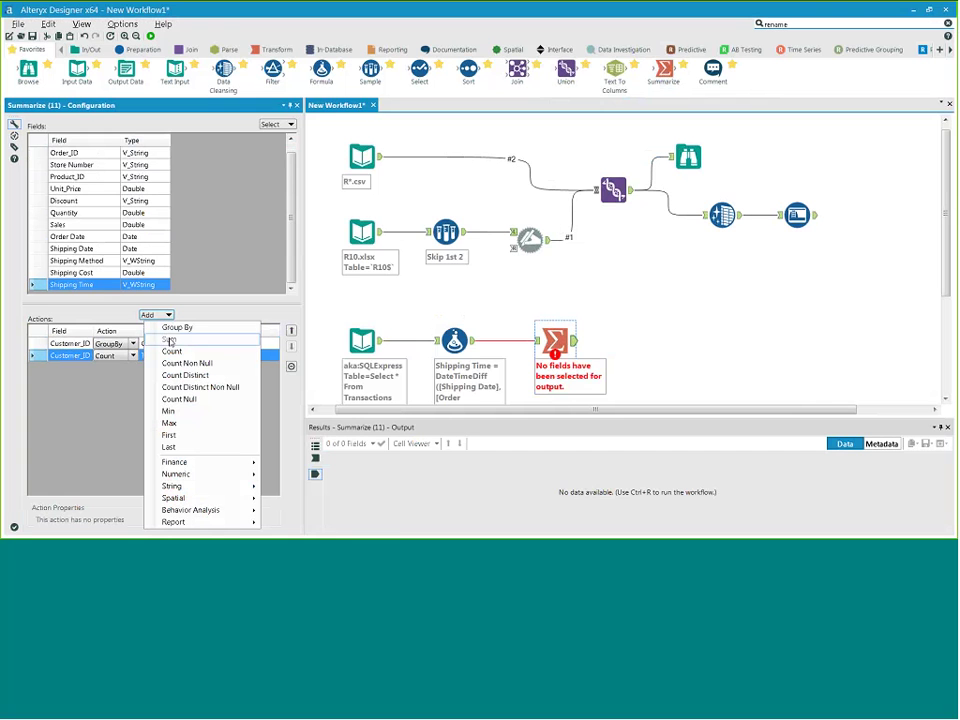
mouse_move(180, 474)
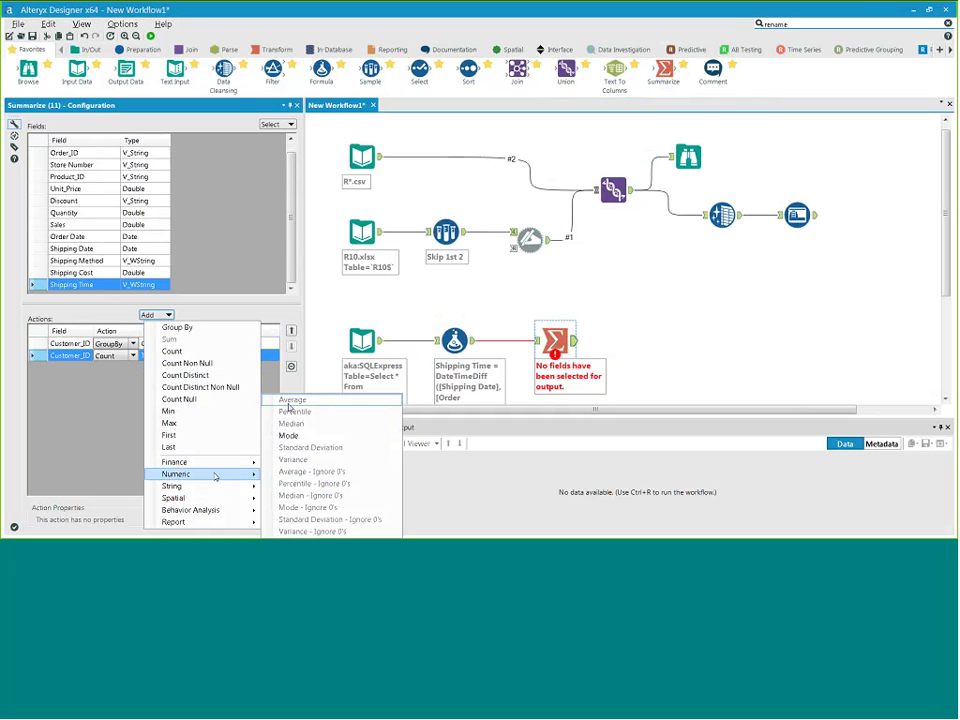
left_click(160, 300)
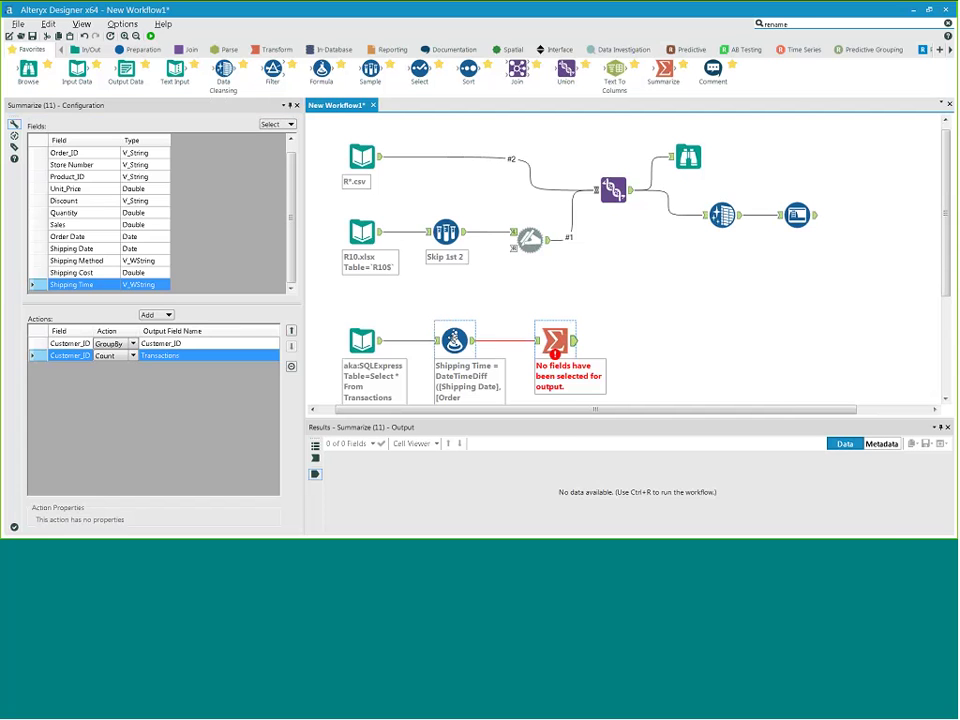
- Change the data type of the Shipping Time column in the Formula tool to Double
left_click(455, 341)
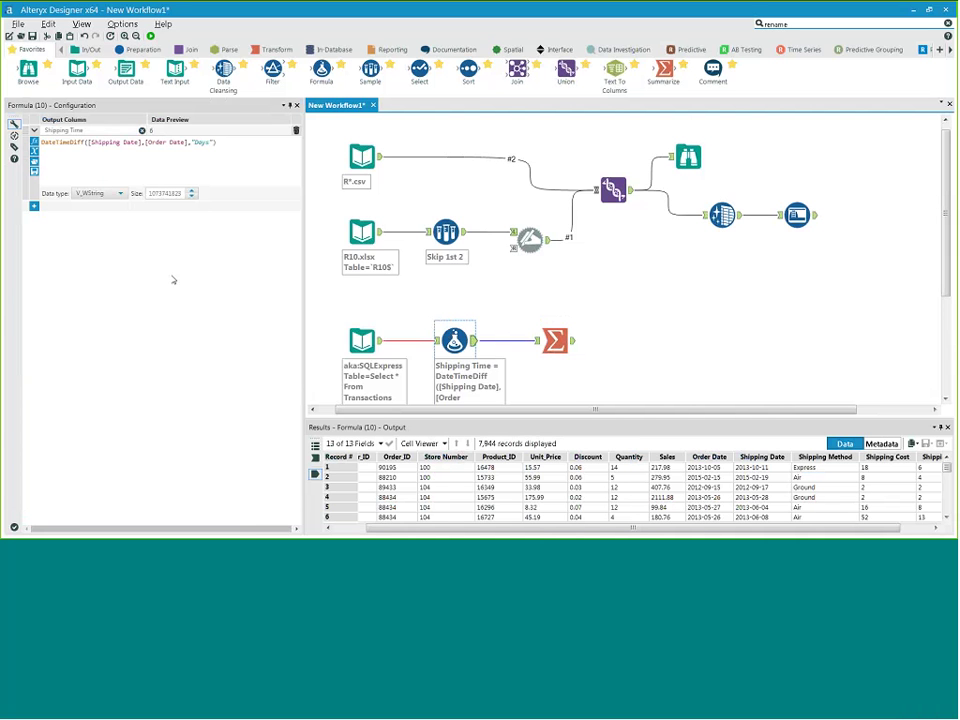
left_click(118, 193)
scroll(126, 229, "down", 2)
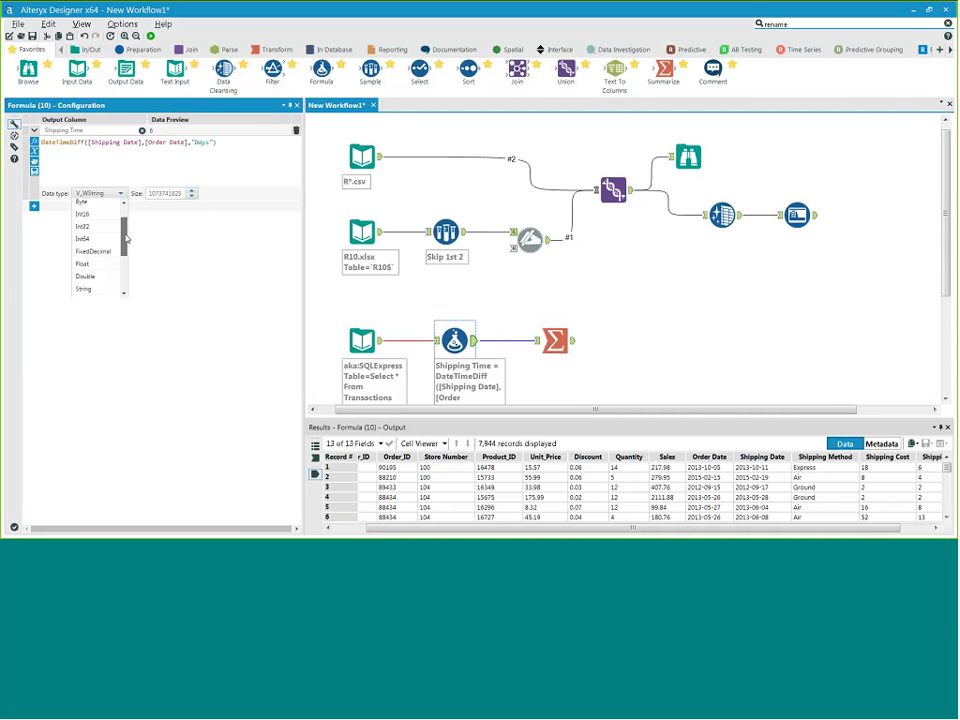
left_click(97, 247)
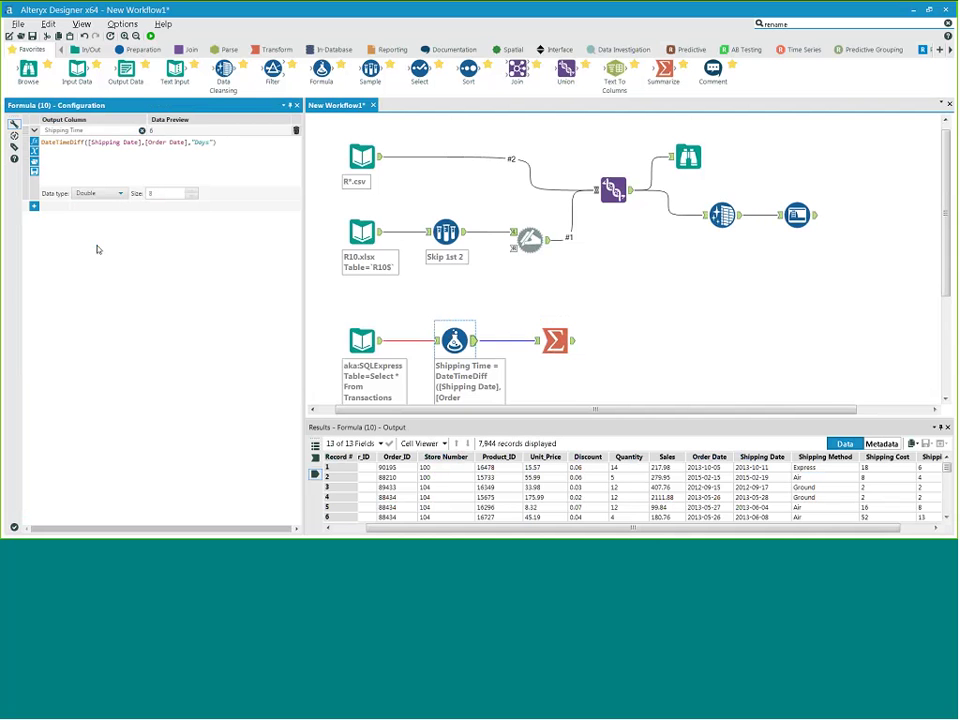
- Add a numeric Average action on Shipping Time to the Summarize tool
left_click(557, 340)
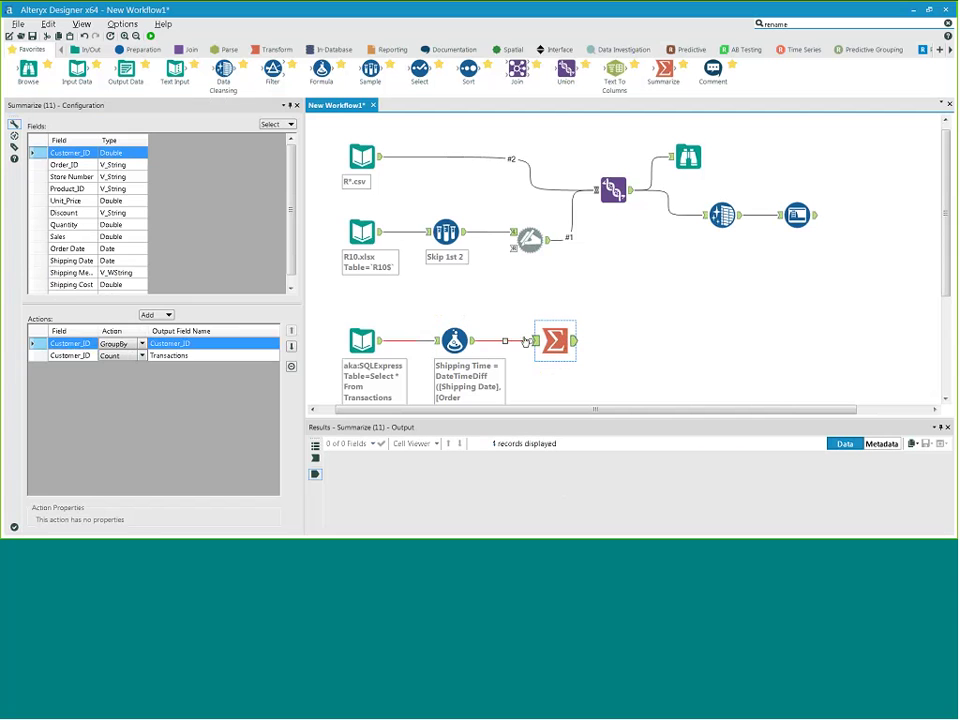
scroll(261, 280, "down", 1)
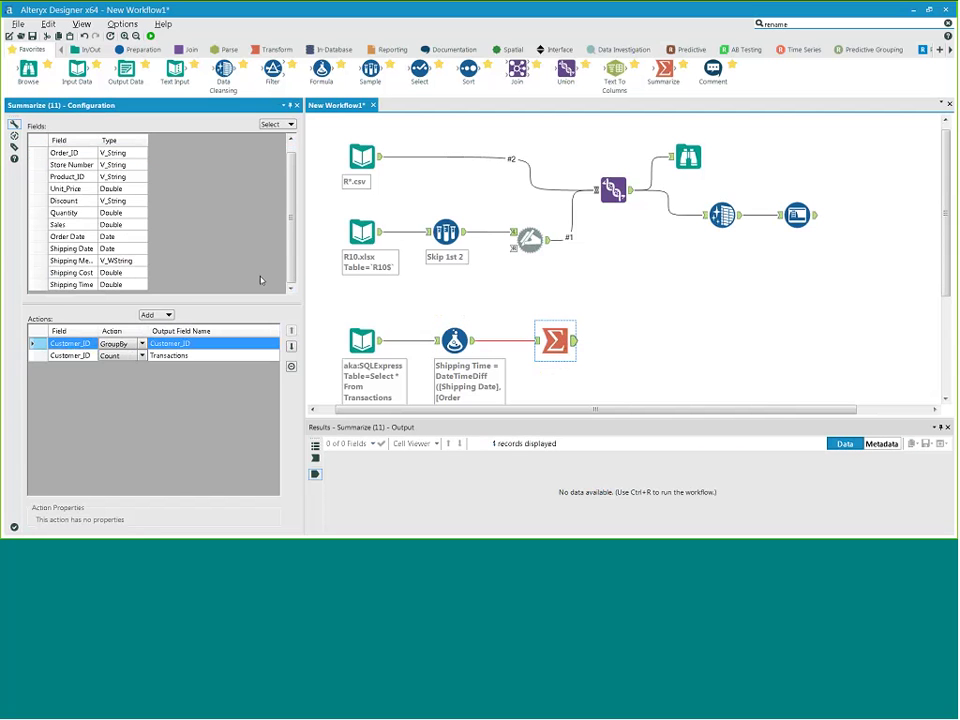
left_click(83, 287)
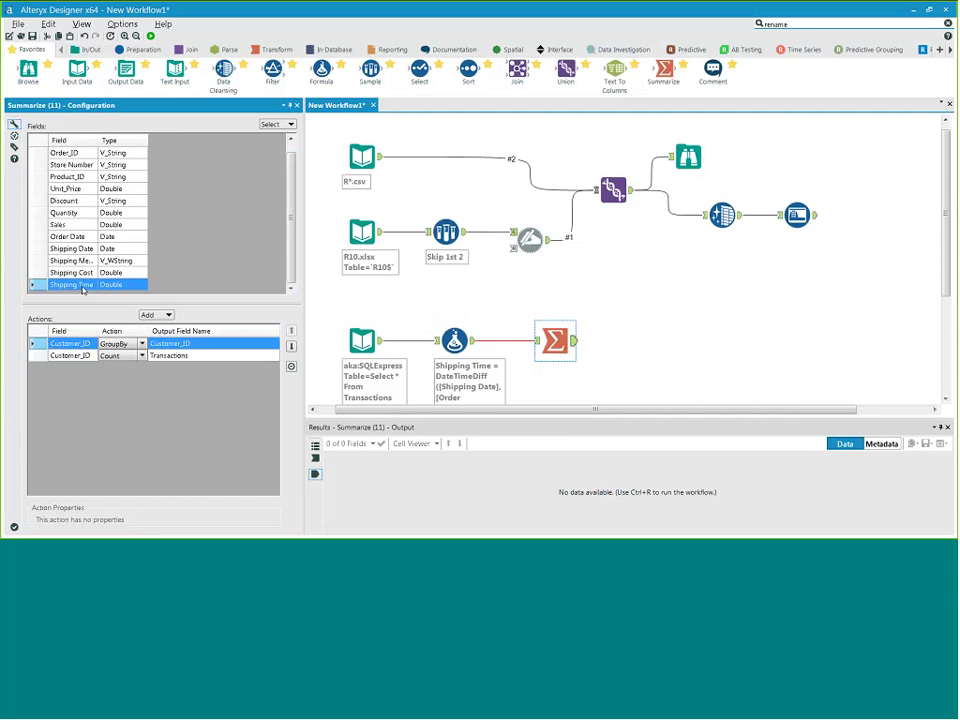
left_click(150, 314)
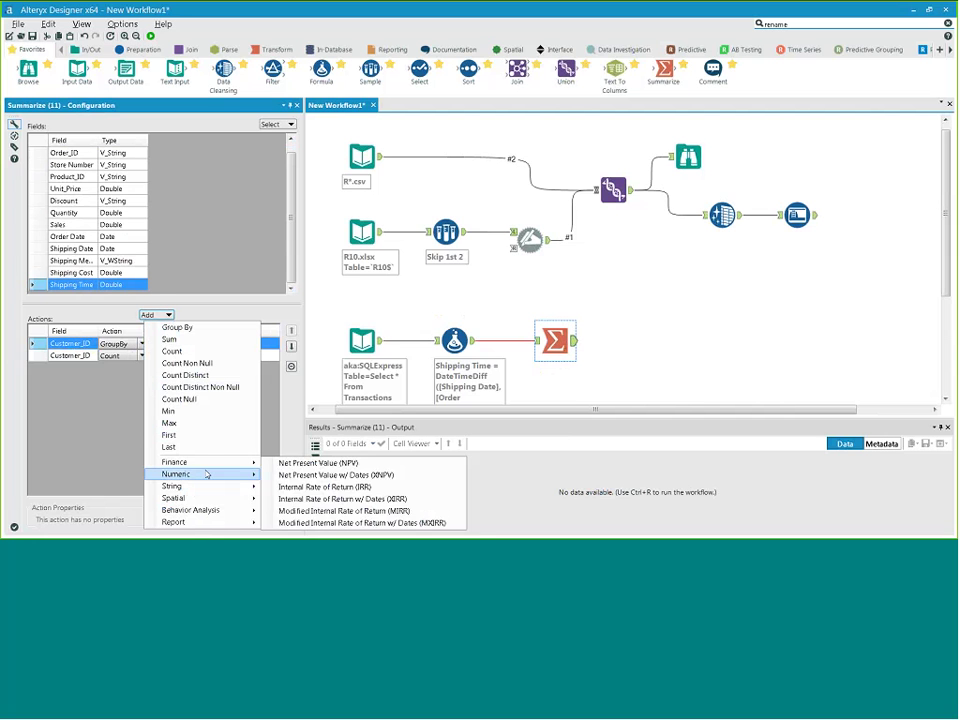
mouse_move(268, 469)
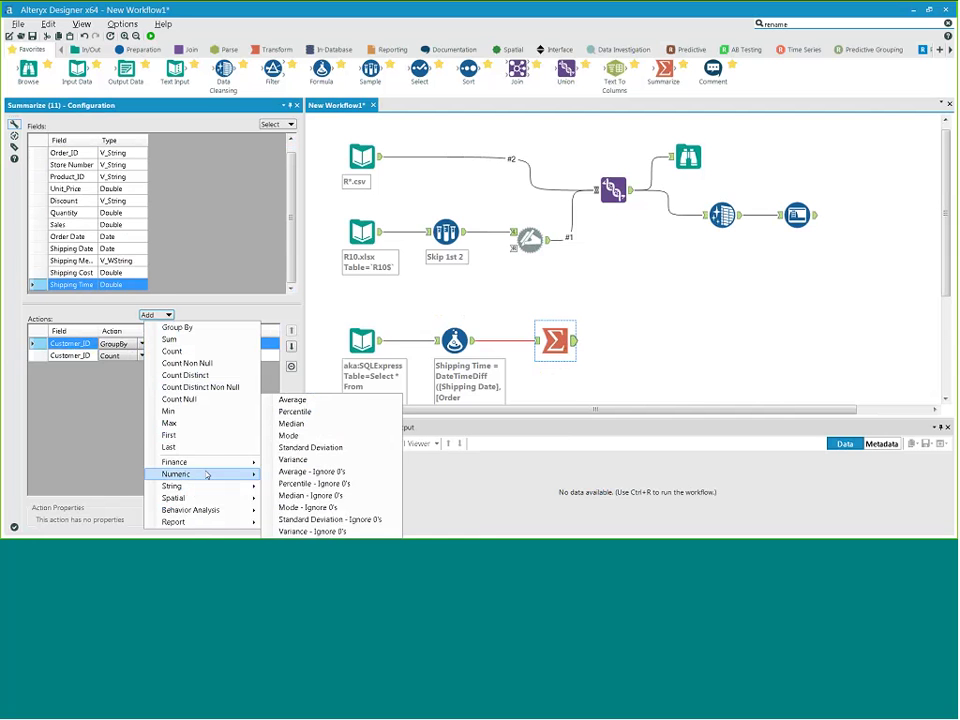
left_click(304, 400)
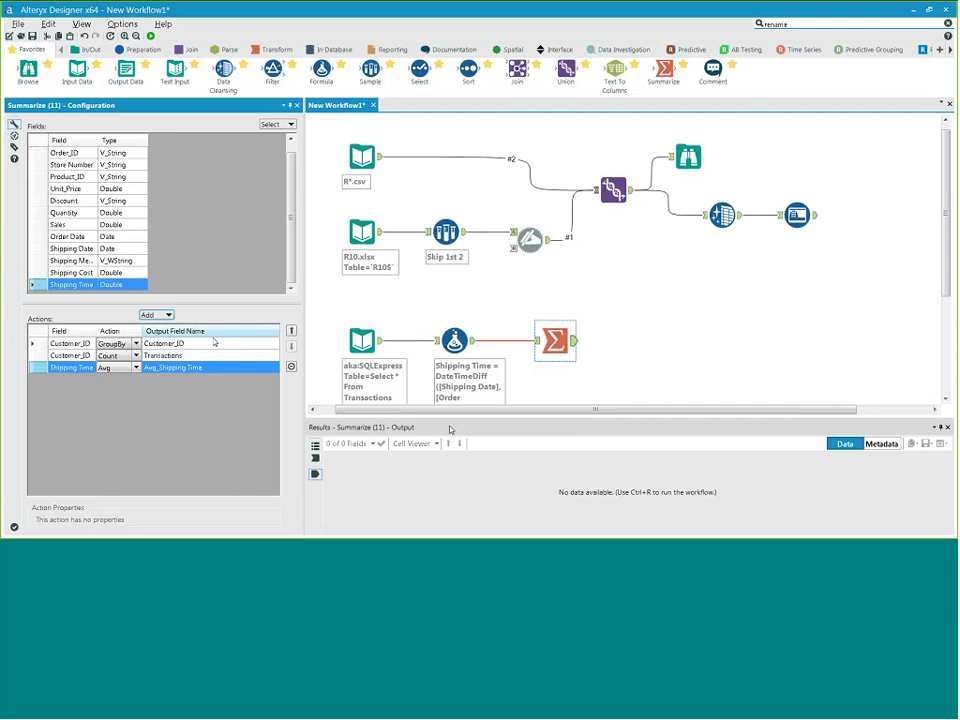
- Add a Sum action on the Sales field to the Summarize tool
left_click(75, 227)
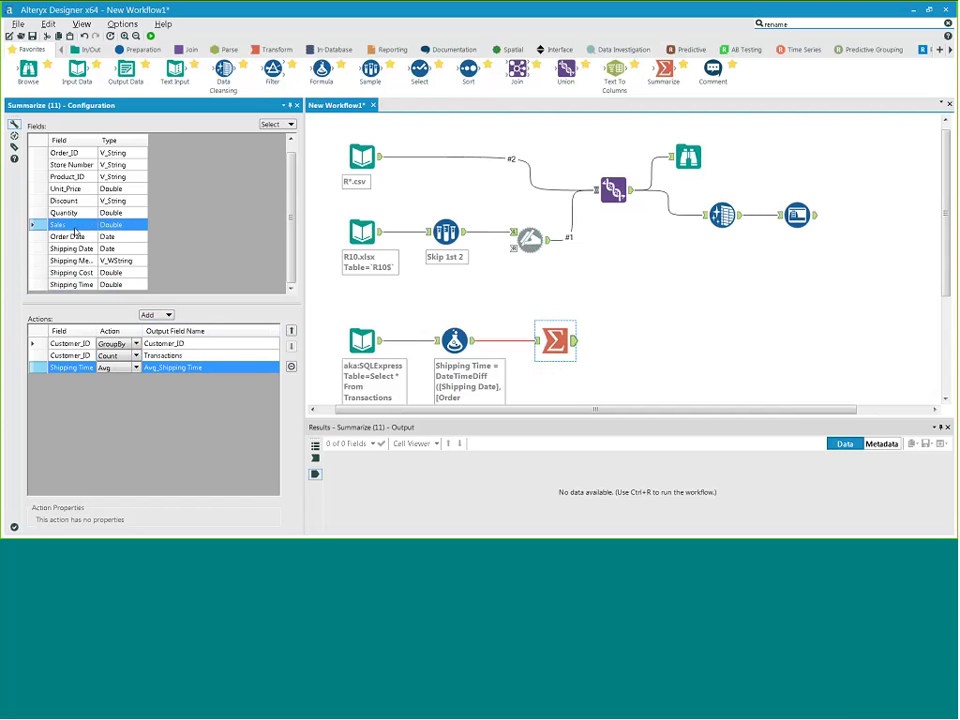
left_click(156, 315)
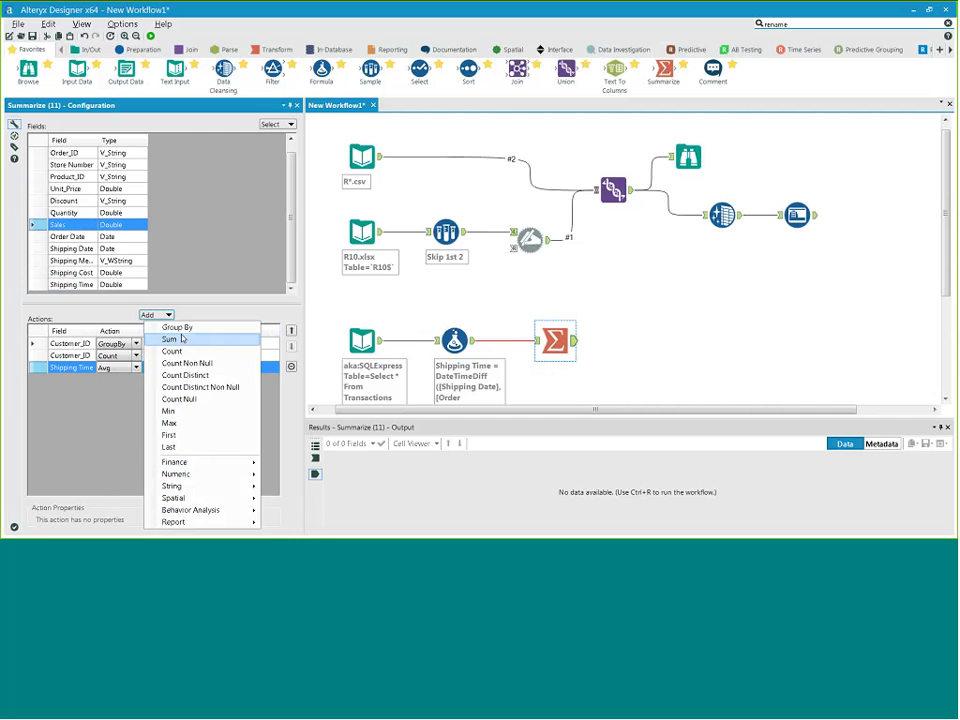
left_click(182, 339)
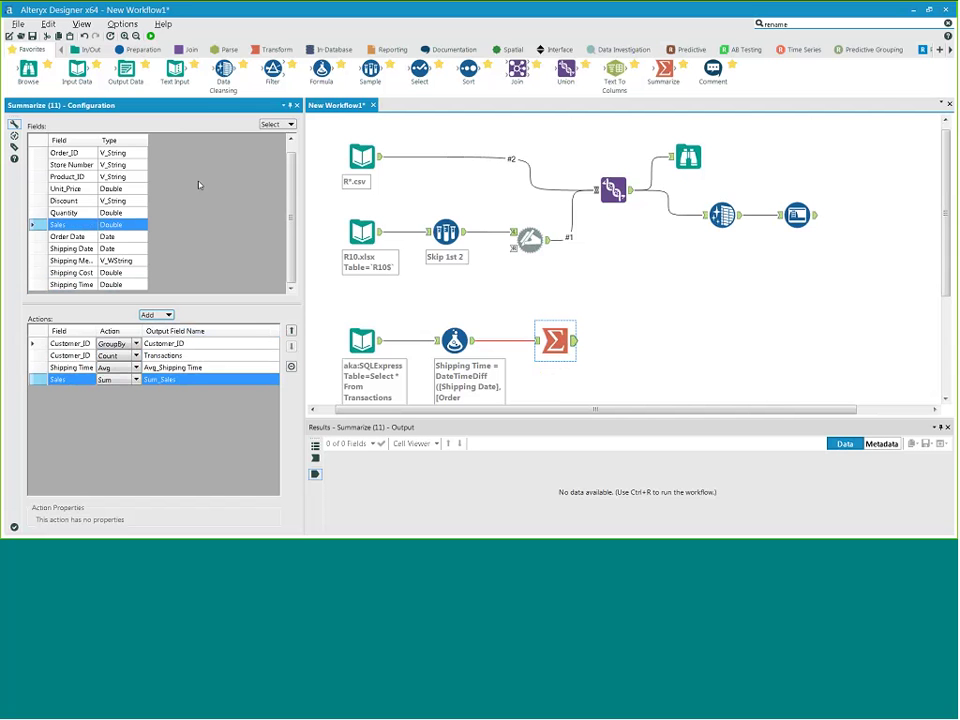
- Run the workflow and examine each customer's transactions, average shipping time and total sales in the Summarize output
left_click(150, 36)
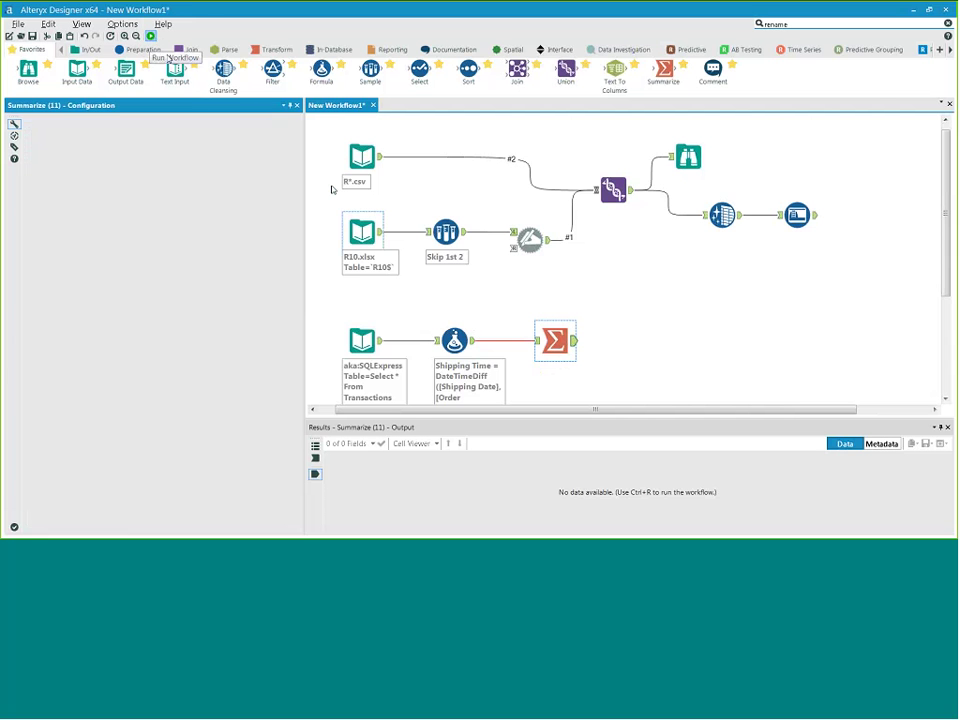
left_click(576, 350)
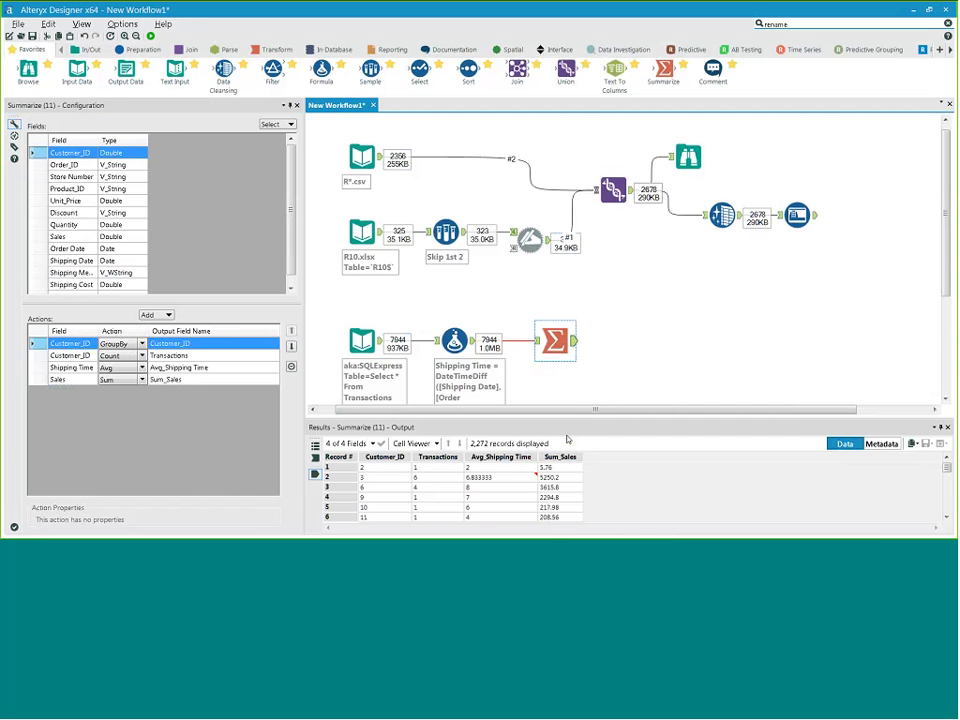
left_click(375, 468)
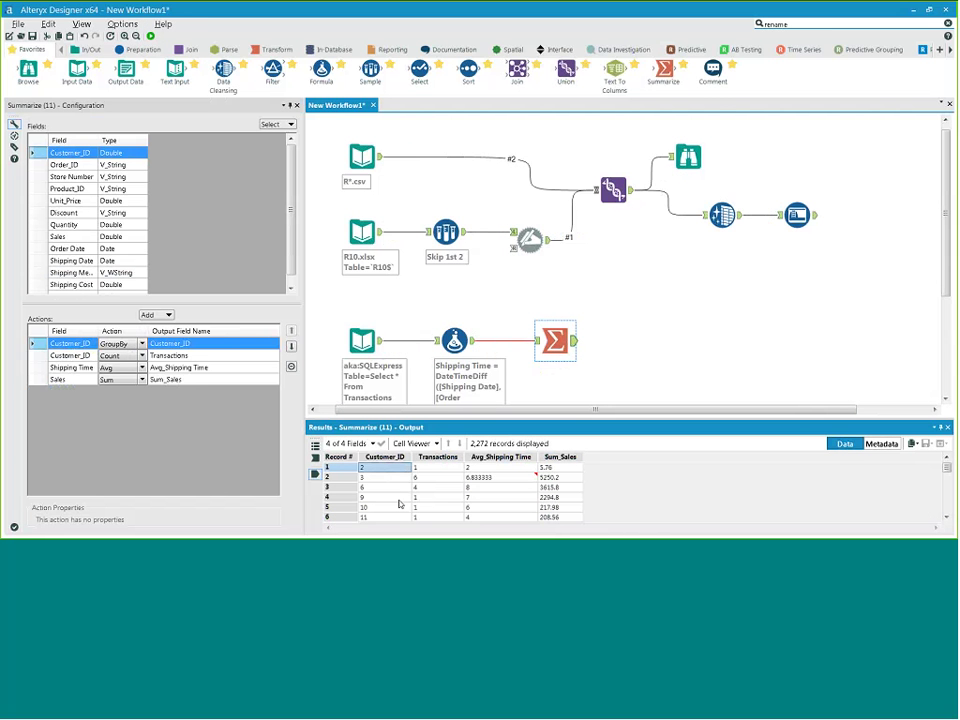
left_click(437, 467)
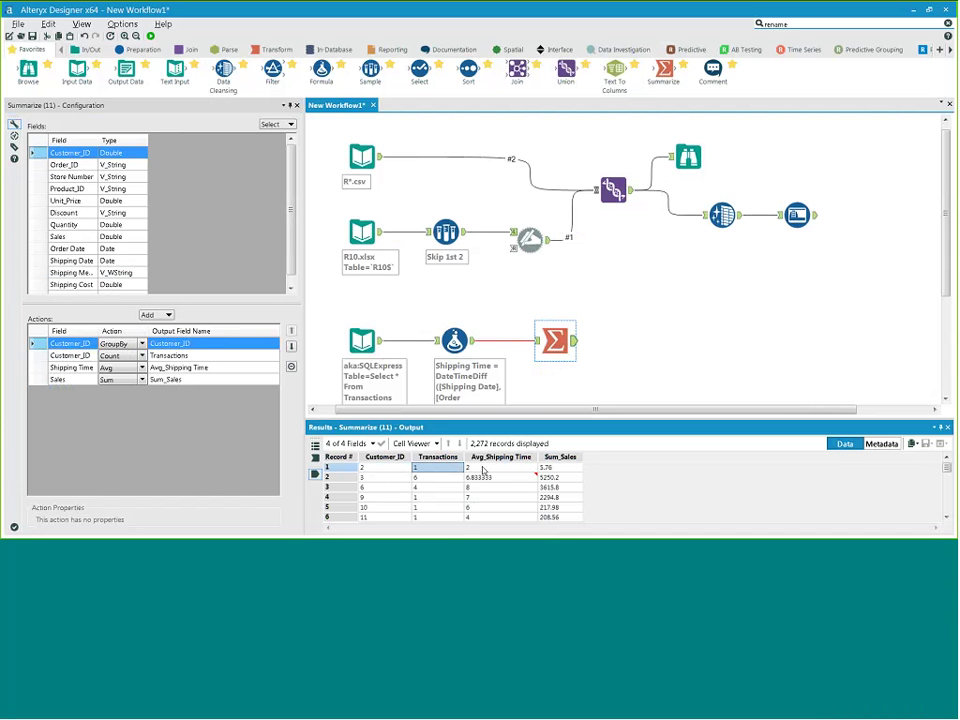
left_click(483, 468)
left_click(562, 470)
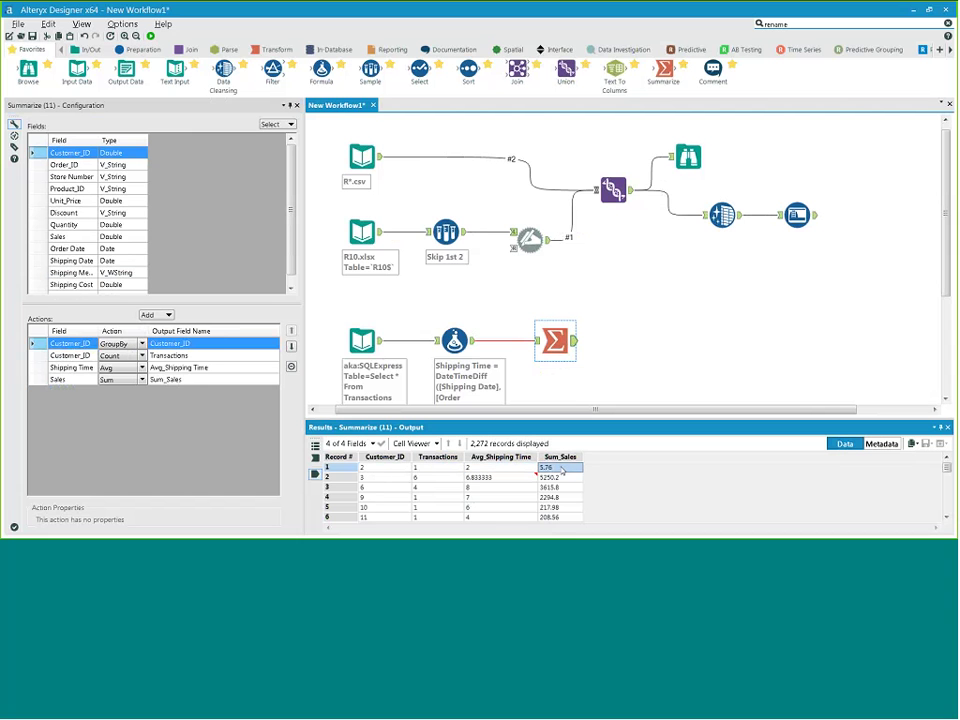
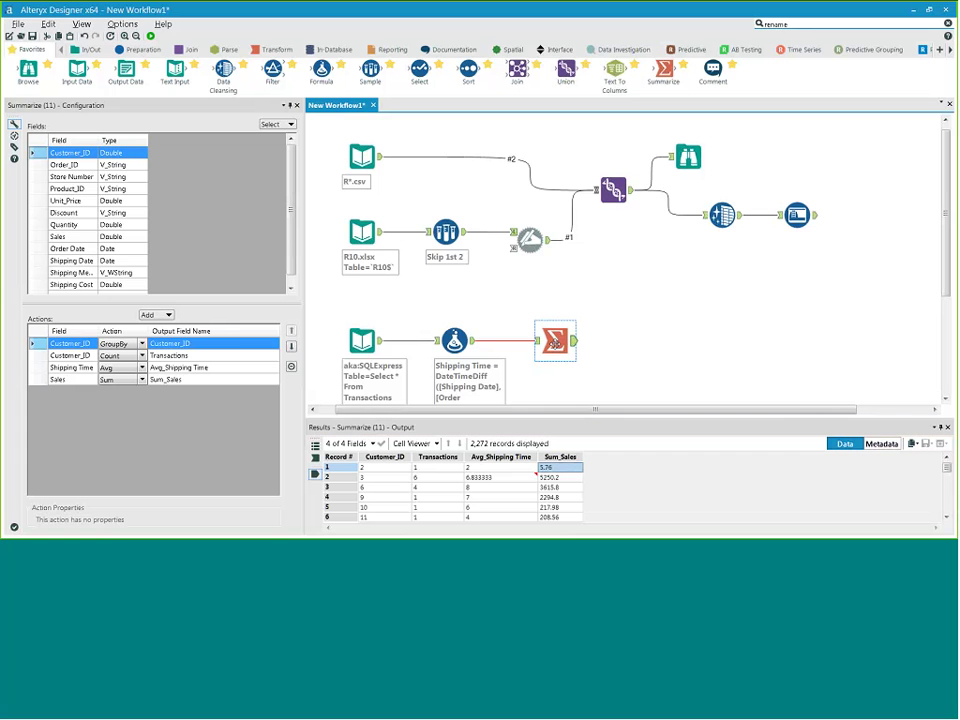
- Add a Max action on Order Date to the Summarize tool to get each customer's latest order
scroll(291, 268, "down", 1)
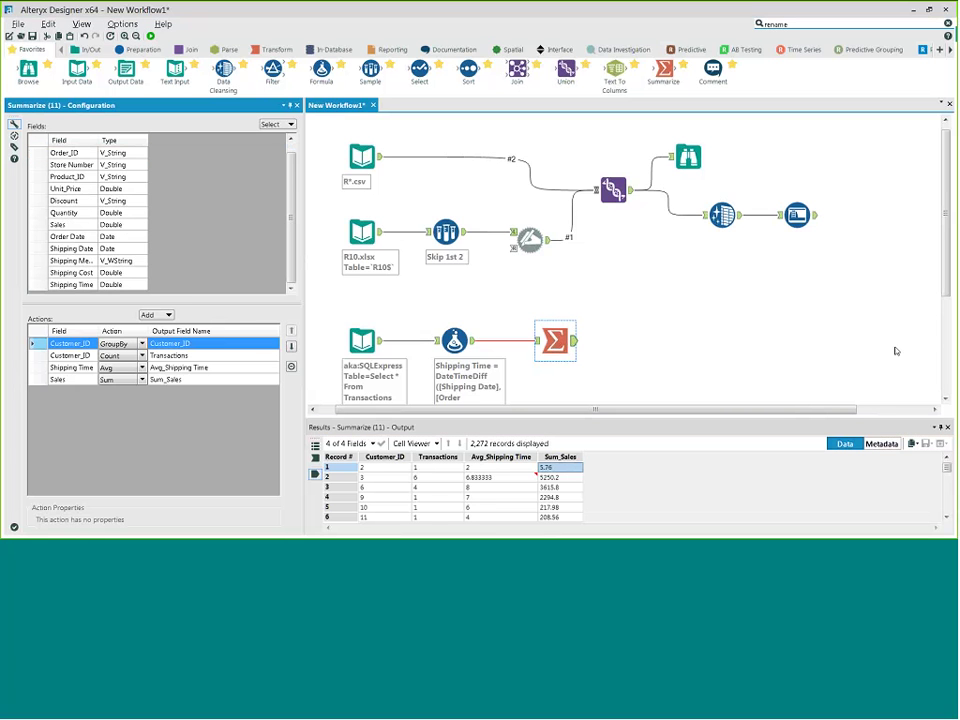
left_click(75, 238)
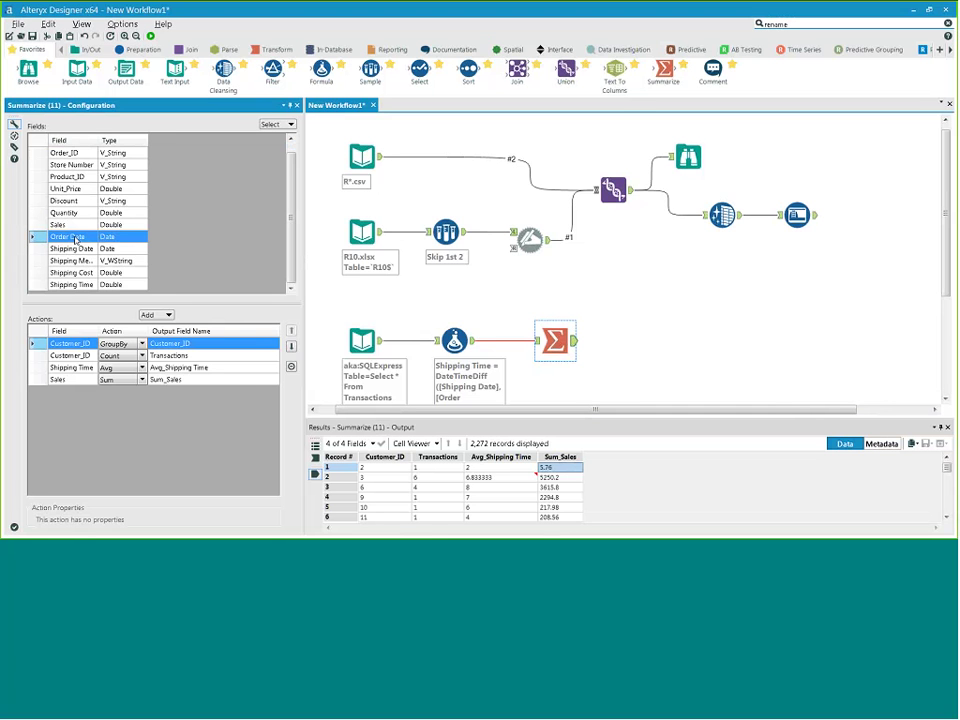
left_click(168, 315)
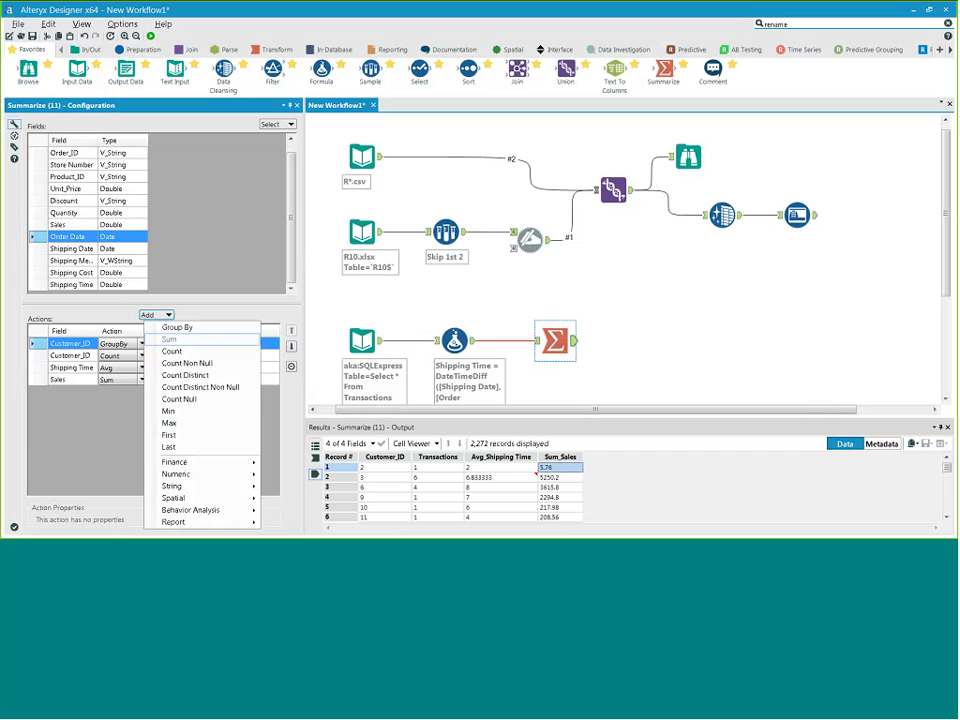
left_click(170, 423)
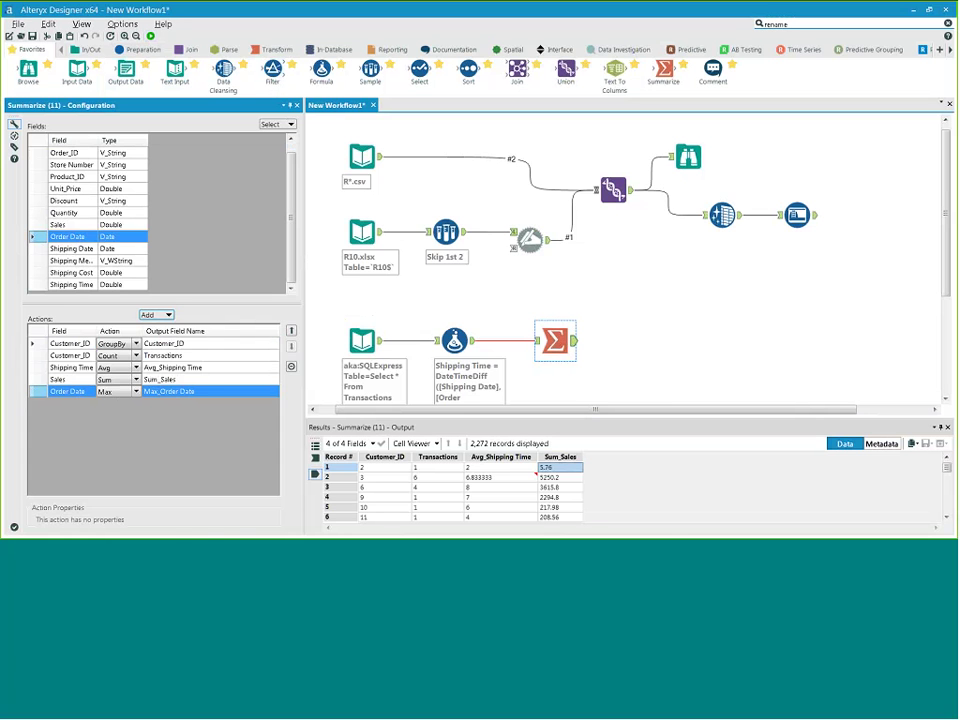
- Rerun the workflow and check the latest order dates in the Summarize tool's output
left_click(686, 334)
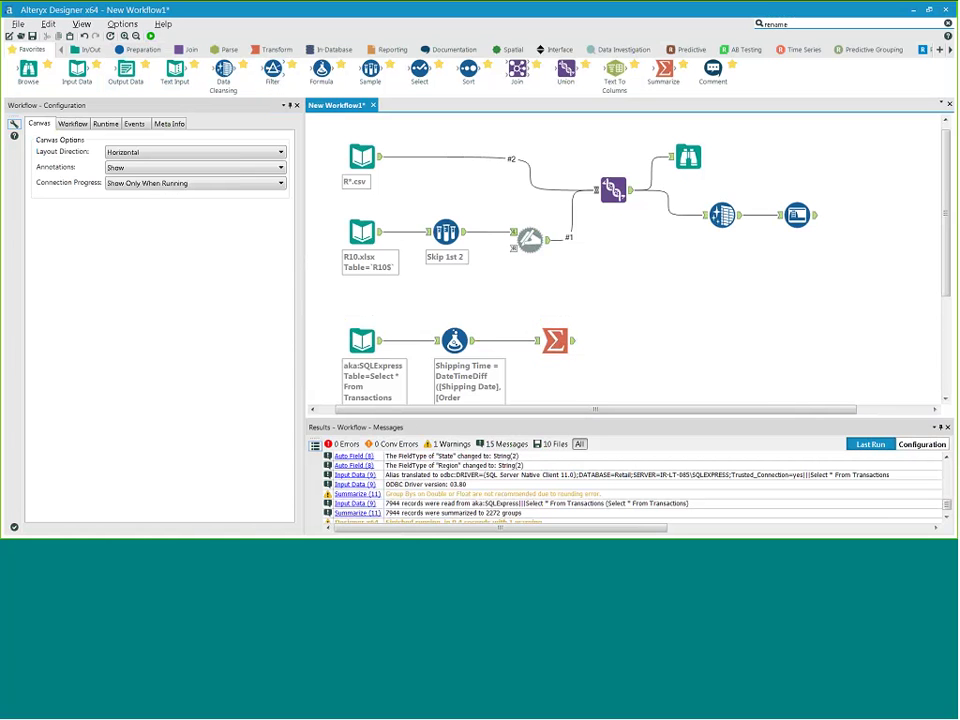
left_click(151, 36)
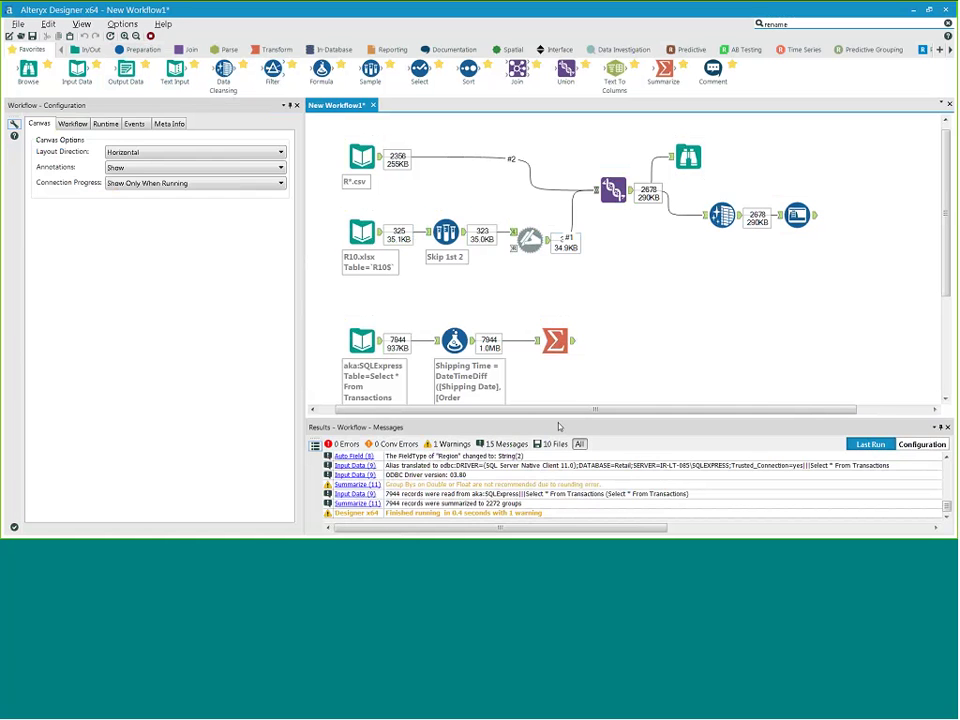
left_click(555, 341)
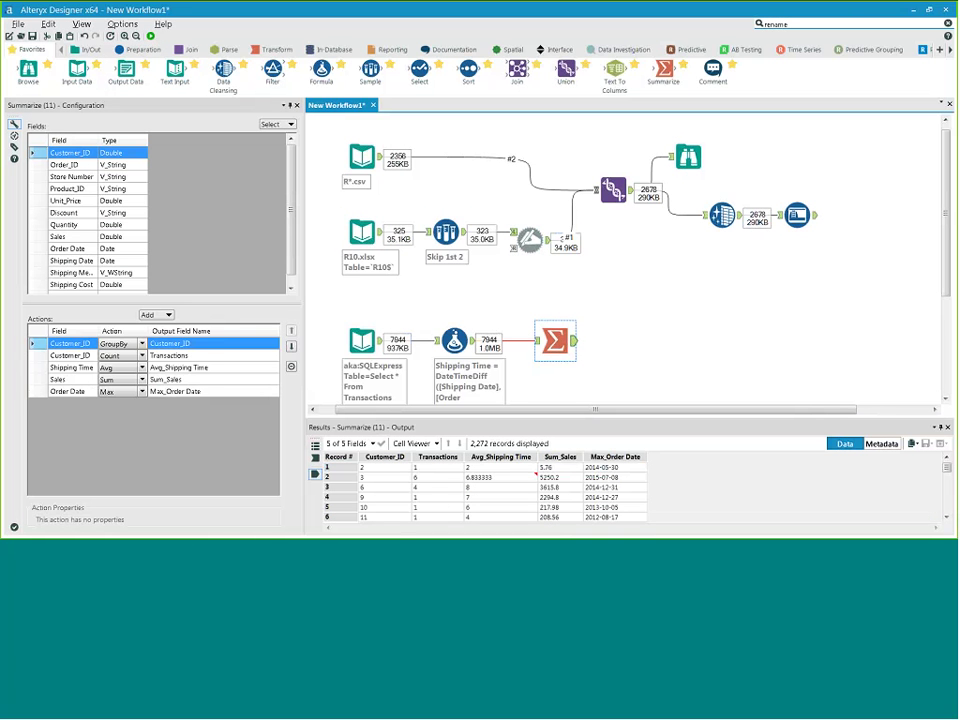
- Connect a new Formula tool to the Summarize output and add an output column named Days Since Last Order
left_click_drag(321, 70, 649, 343)
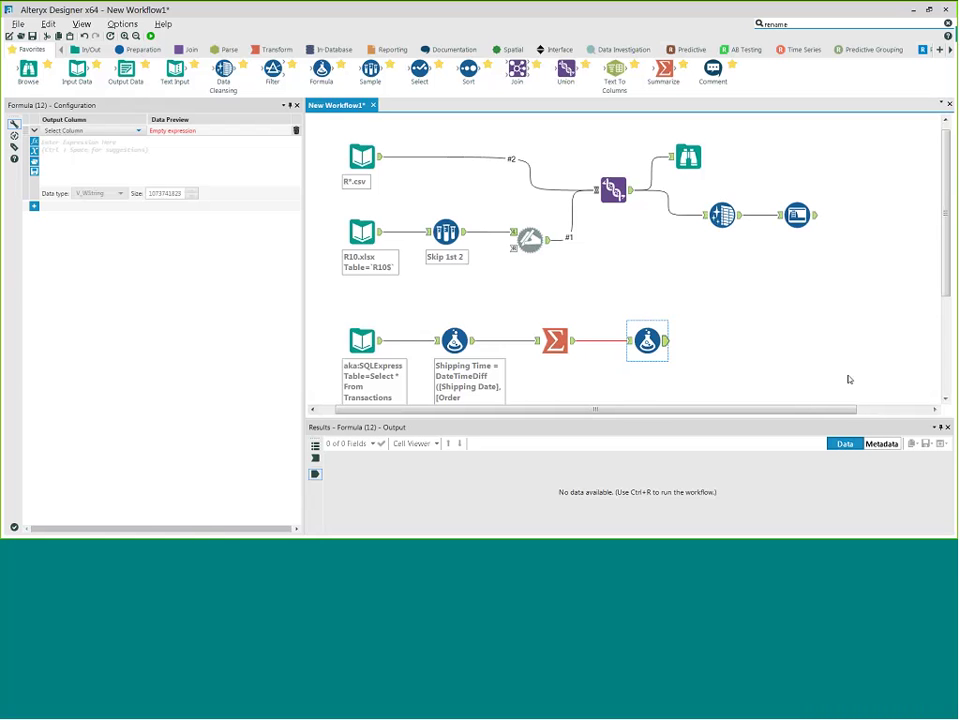
left_click(139, 131)
left_click(93, 142)
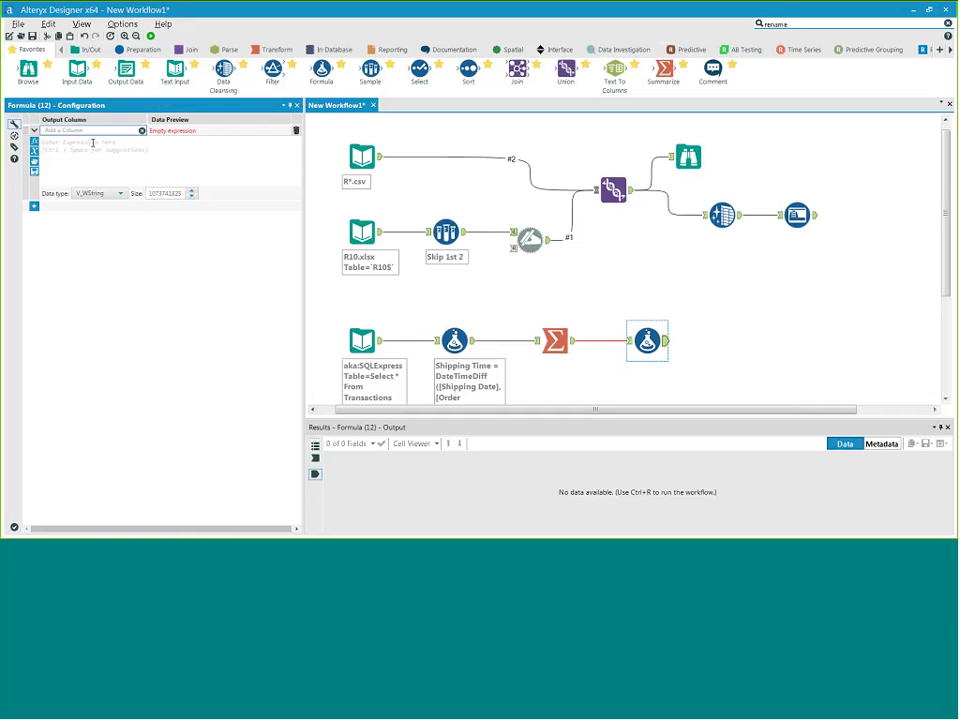
type("Days Since Last Order")
- Start the Days Since Last Order expression with the DateTimeDiff function, using DateTimeNow() as its first argument
left_click(93, 143)
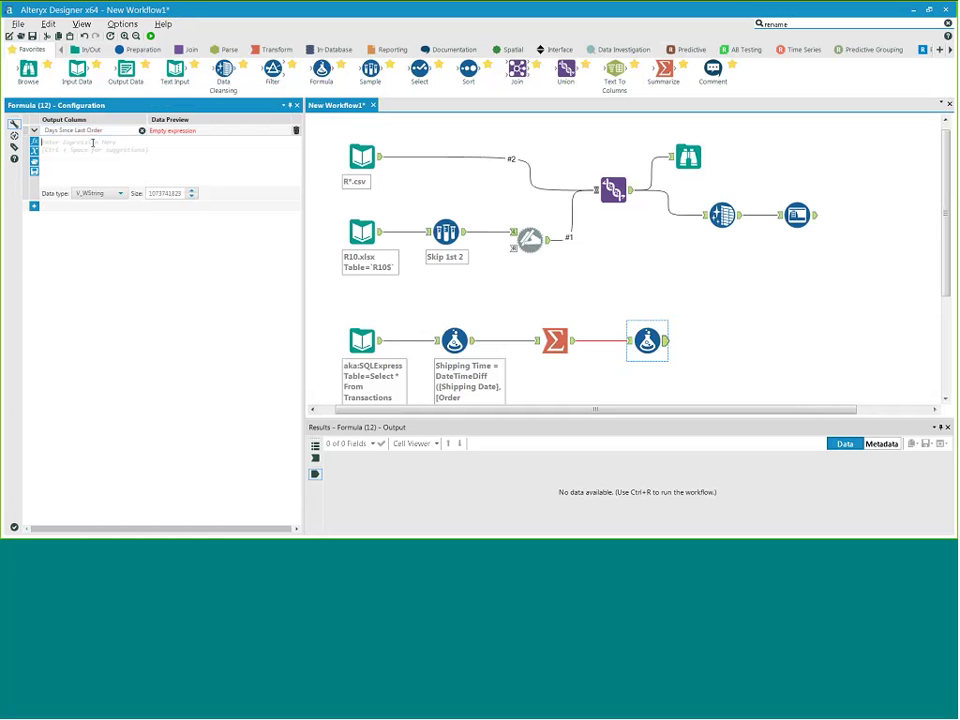
type("date")
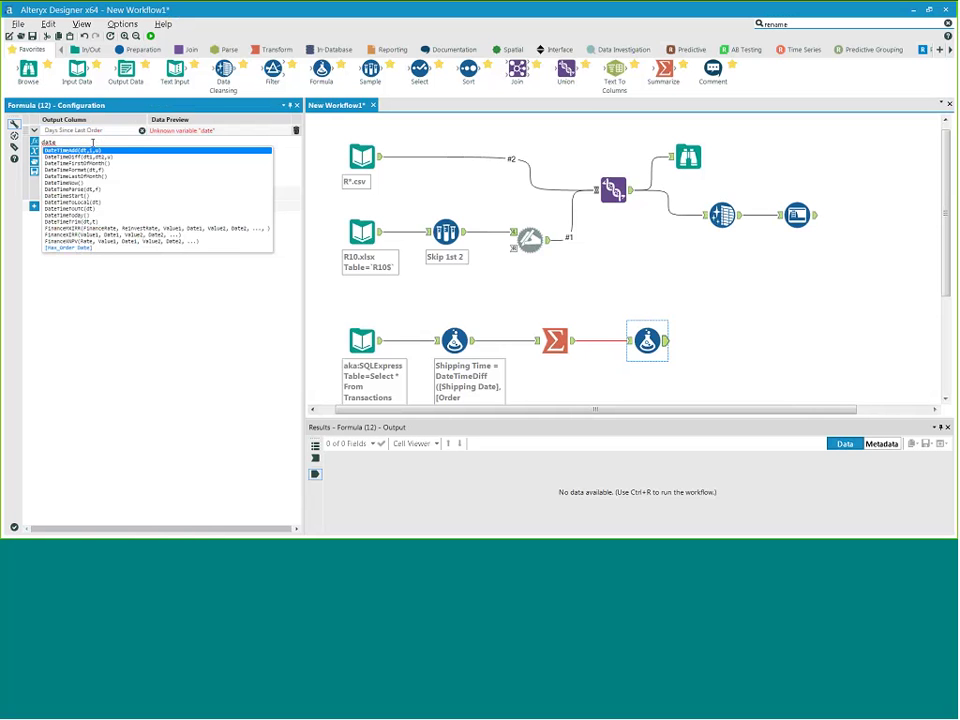
key("Down")
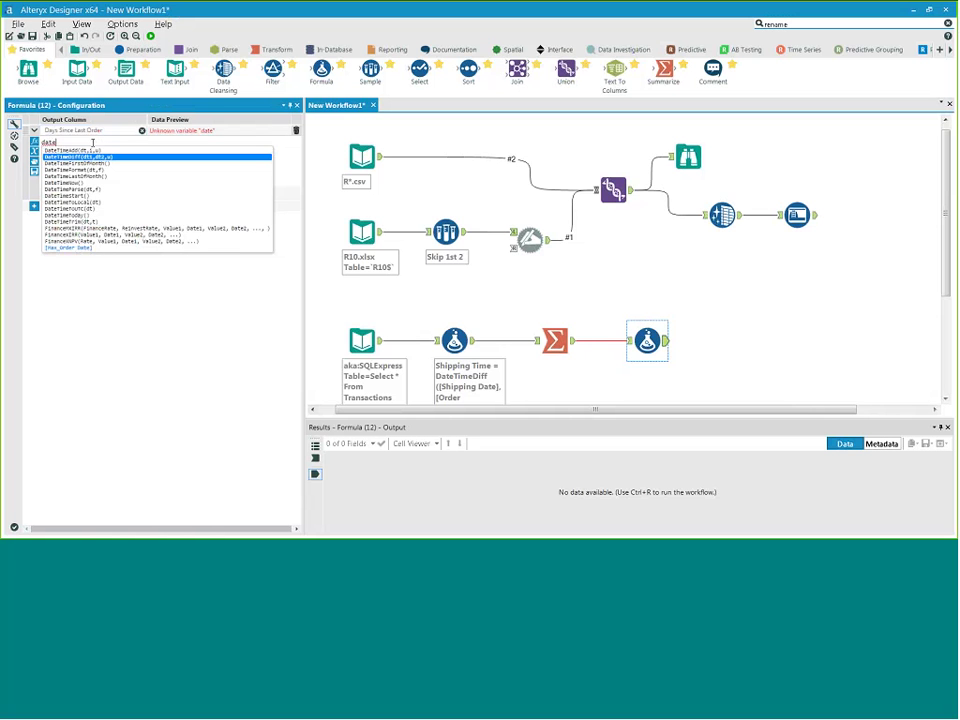
key("Return")
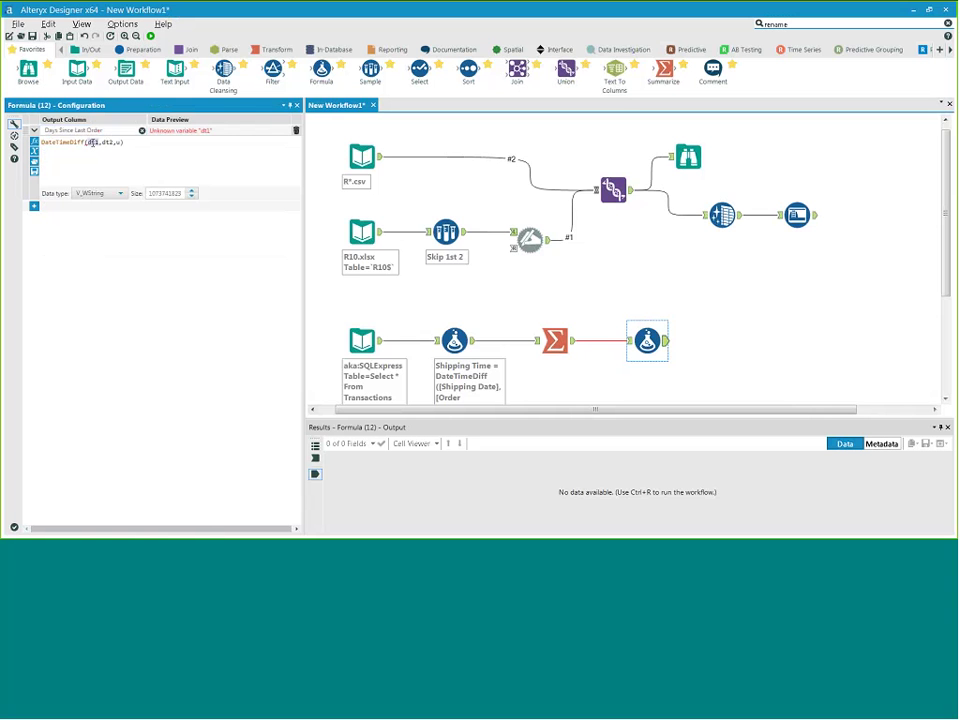
type("d")
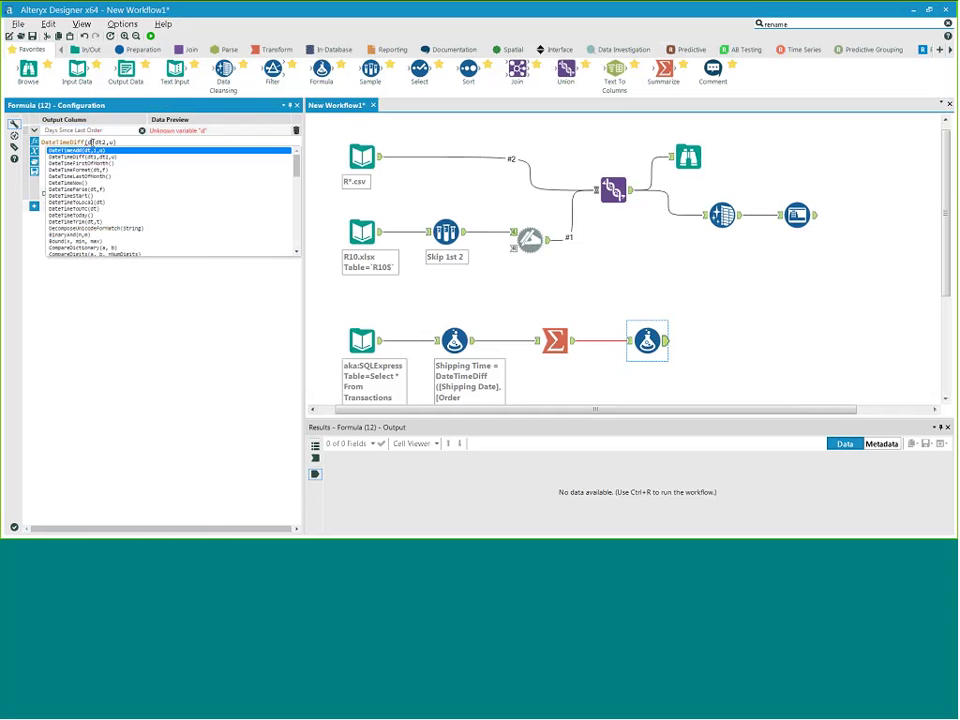
type("atetime")
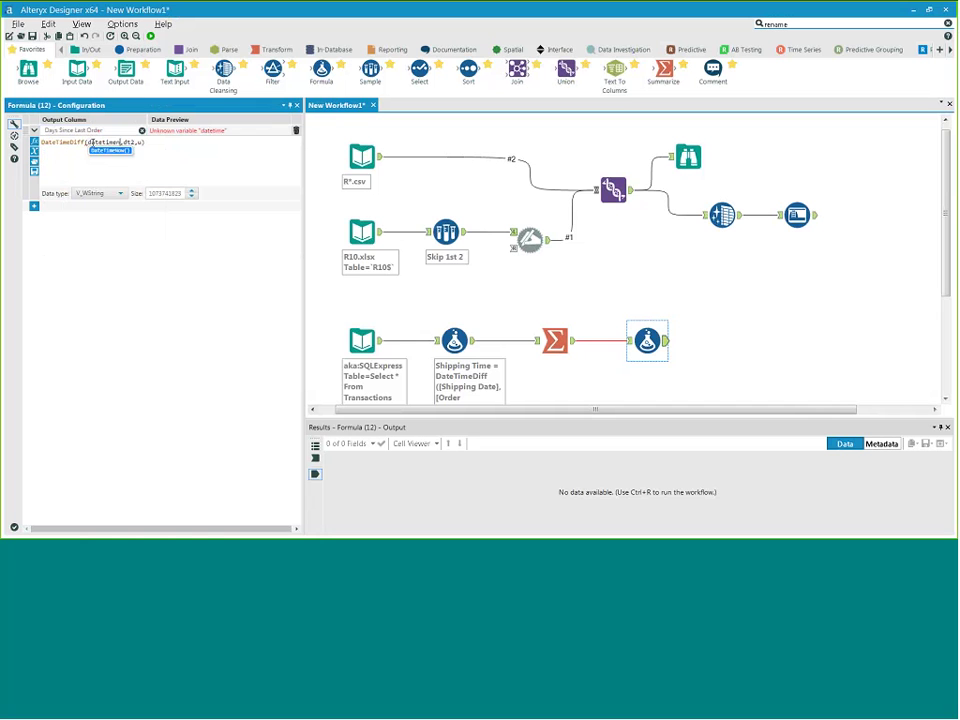
key("Return")
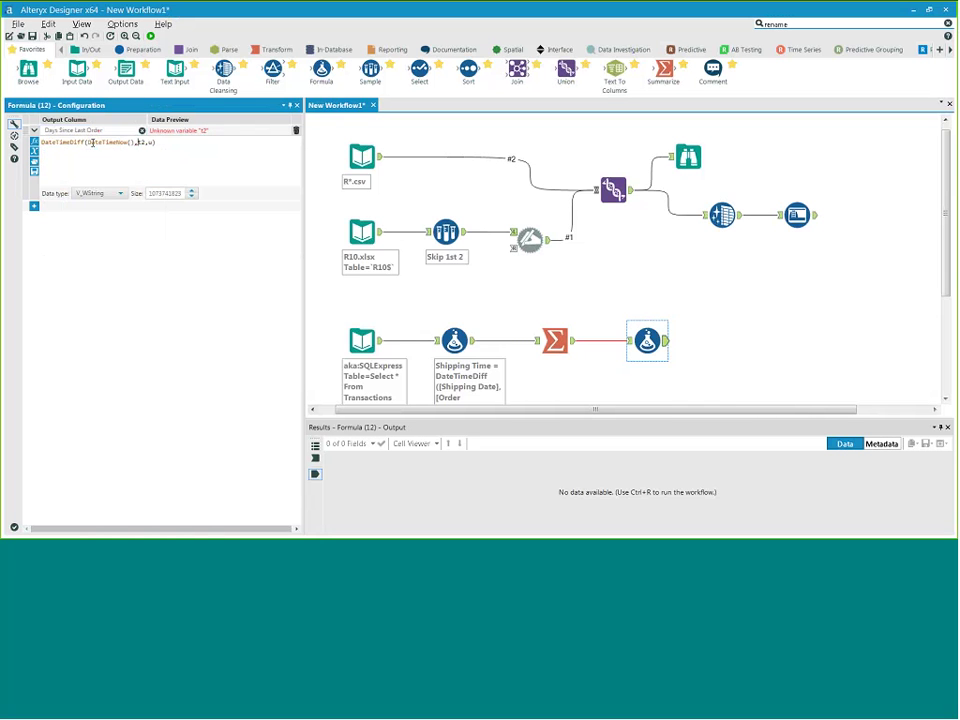
- Complete the DateTimeDiff expression with [Max_Order Date] as the second date and "Days" as the unit
key("Delete")
key("Delete")
type("max")
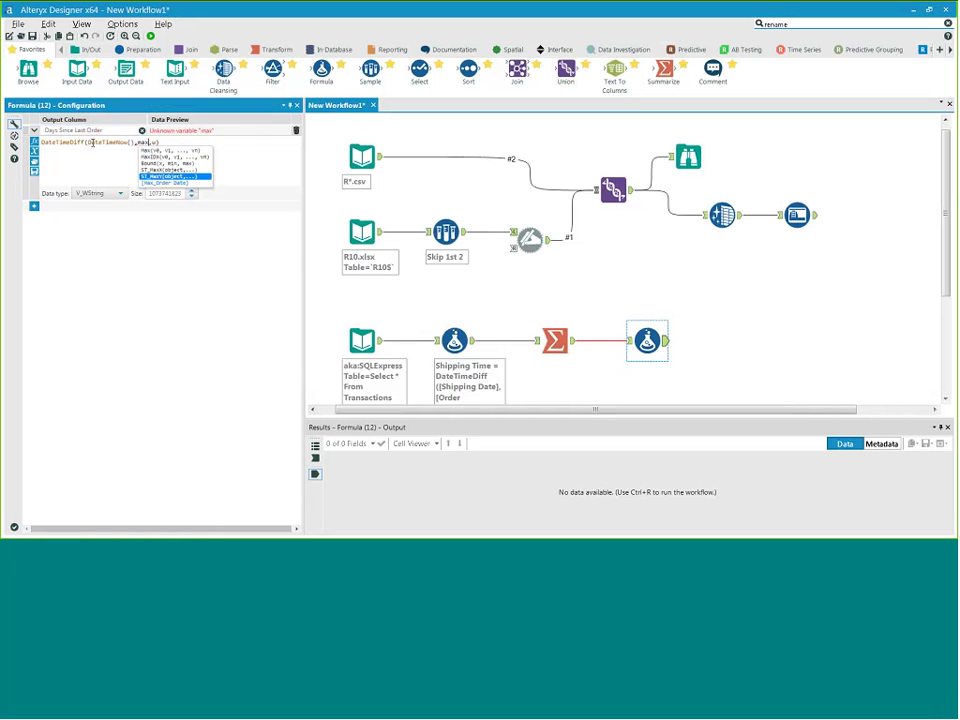
key("Down")
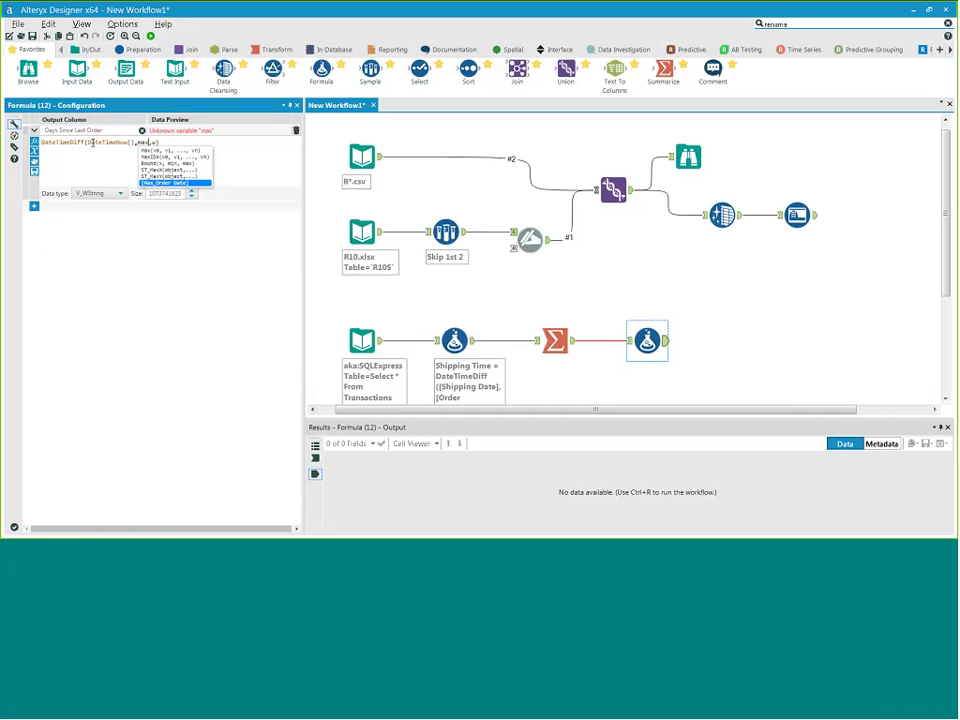
key("Return")
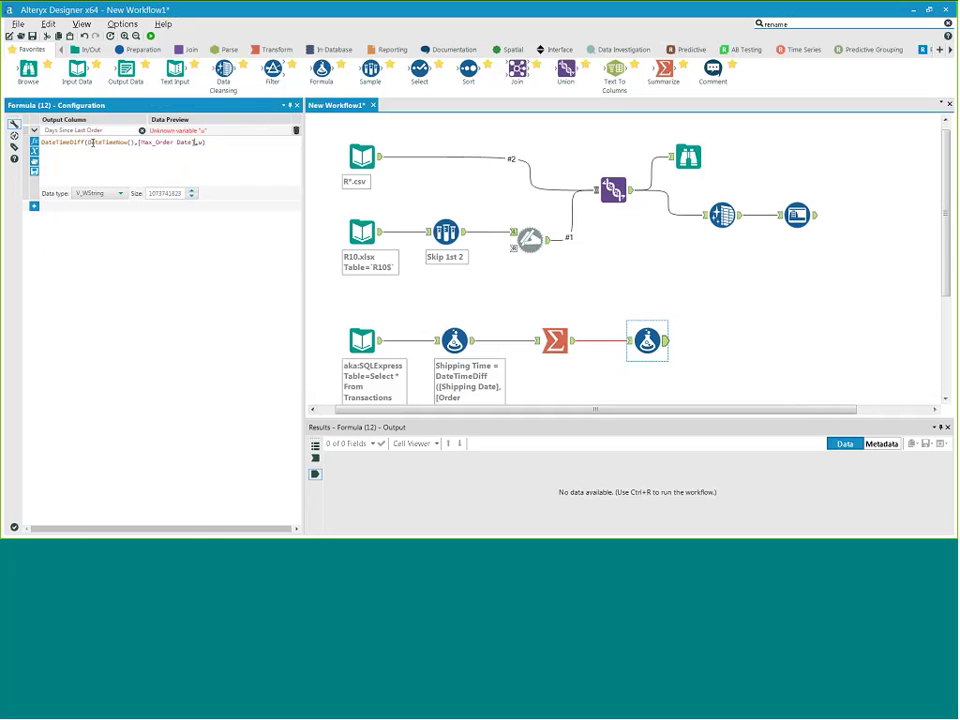
key("BackSpace")
type("\"d\"")
type("ays")
- Run the workflow and check the Days Since Last Order values in the new Formula tool's output
left_click(150, 36)
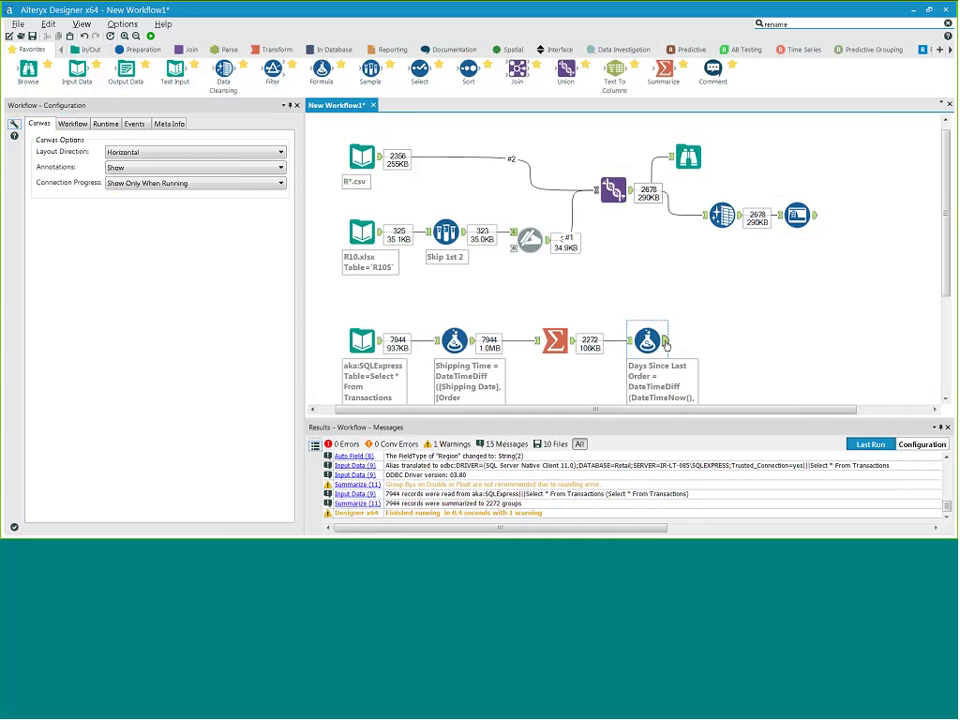
left_click(666, 343)
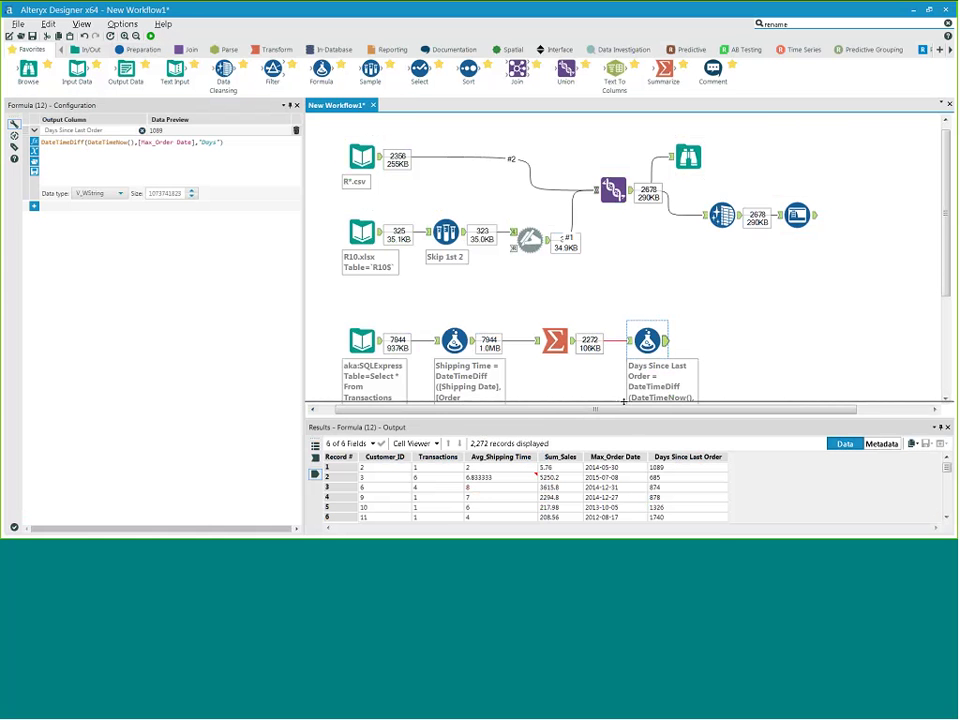
left_click_drag(623, 401, 624, 383)
scroll(885, 358, "down", 1)
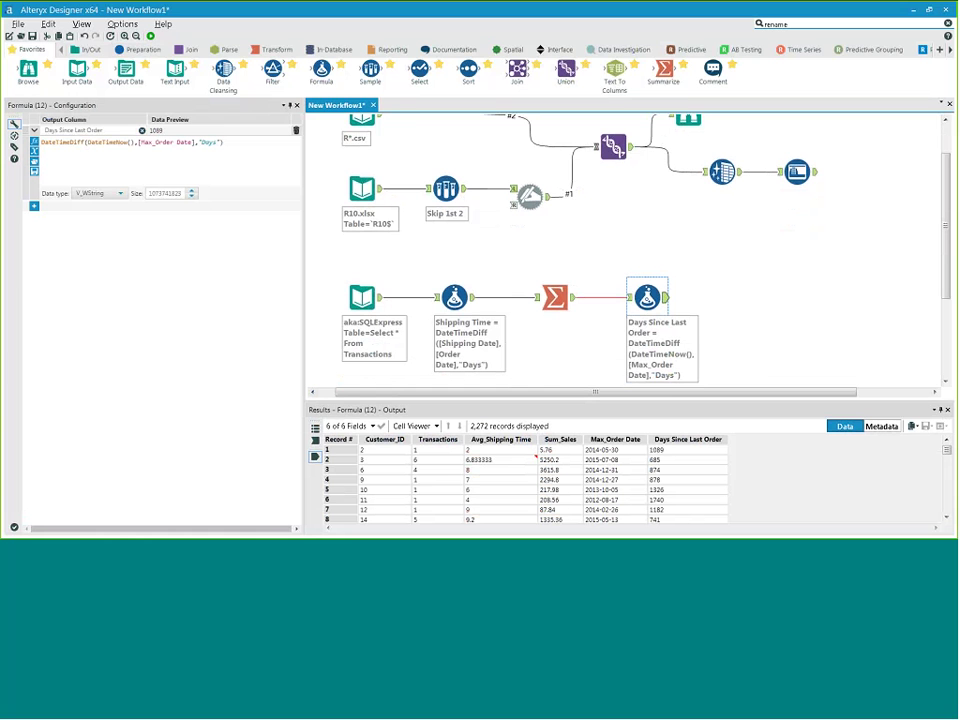
- Add a Join tool with the Auto Field output as its left input and the Days Since Last Order Formula output as its right input
left_click_drag(668, 392, 738, 392)
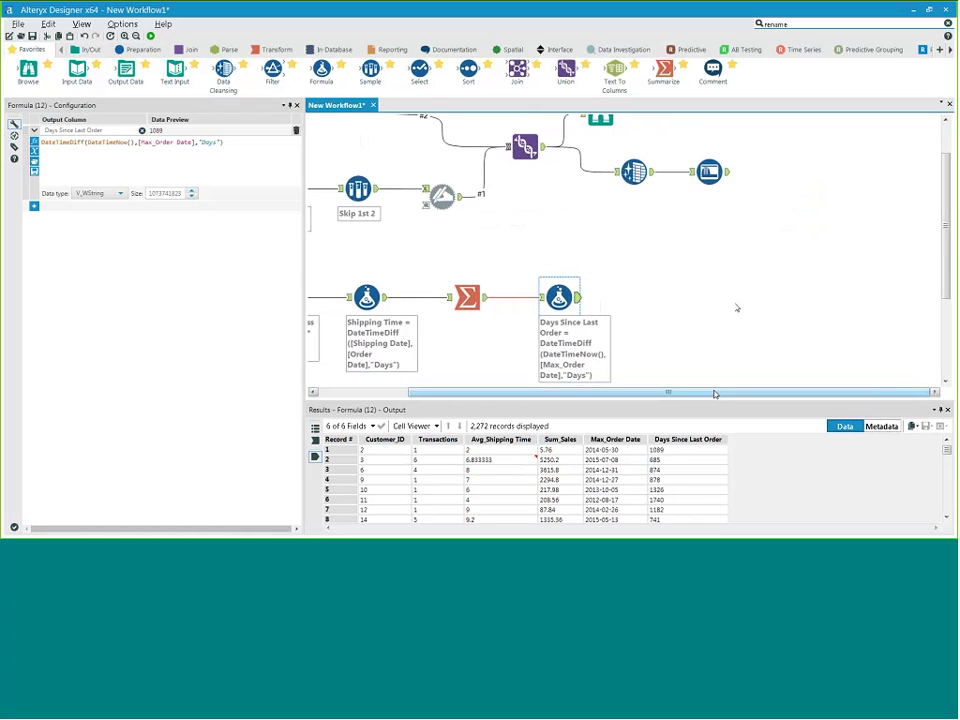
left_click_drag(672, 393, 589, 406)
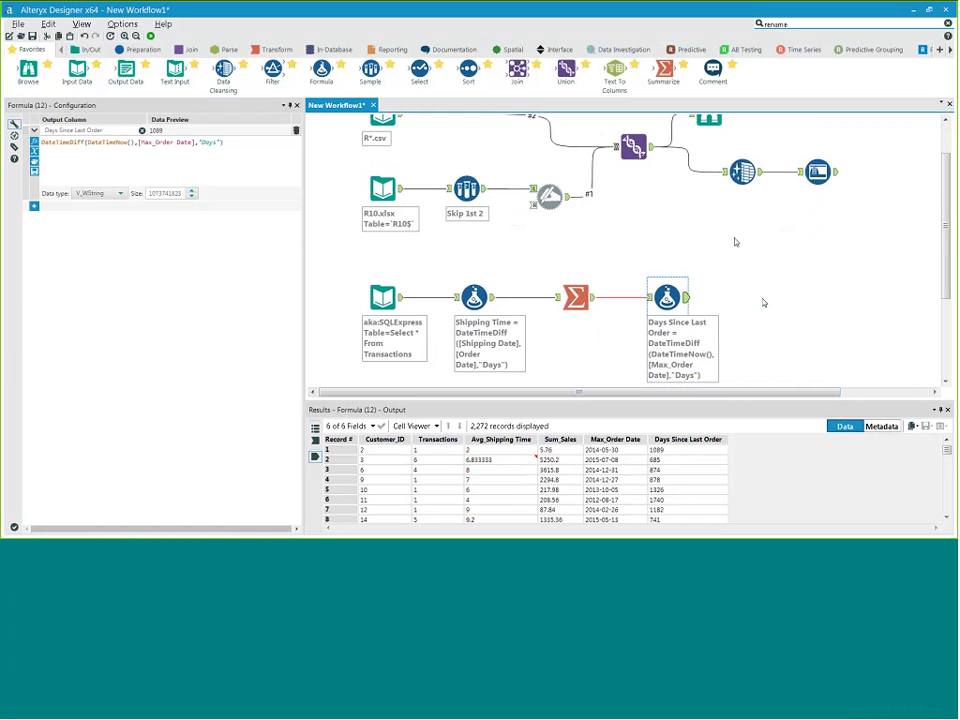
left_click_drag(603, 396, 693, 396)
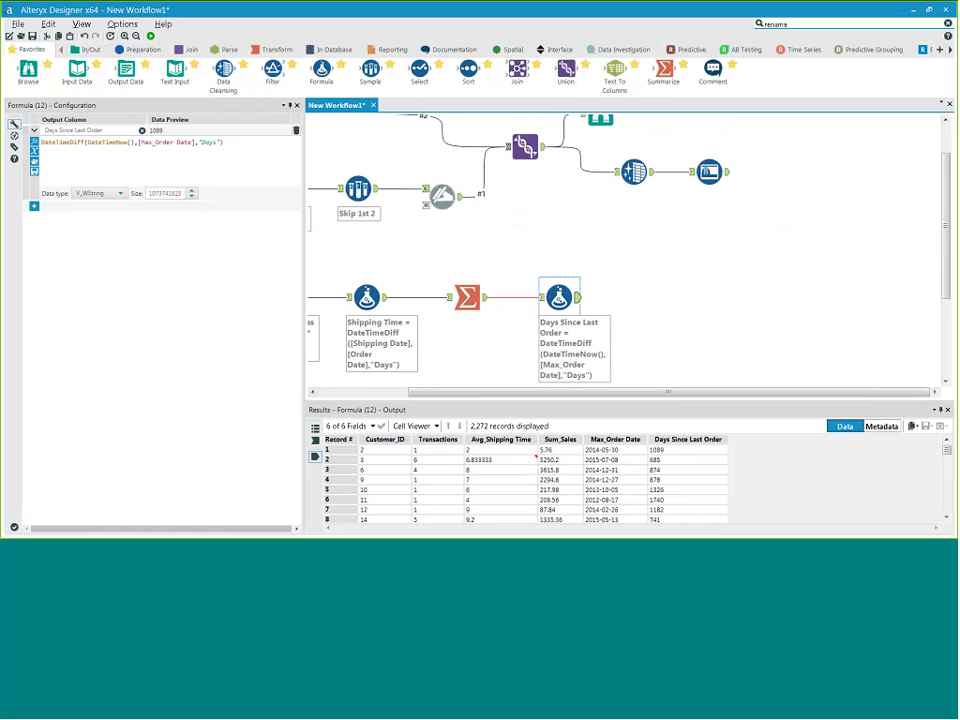
scroll(948, 259, "up", 2)
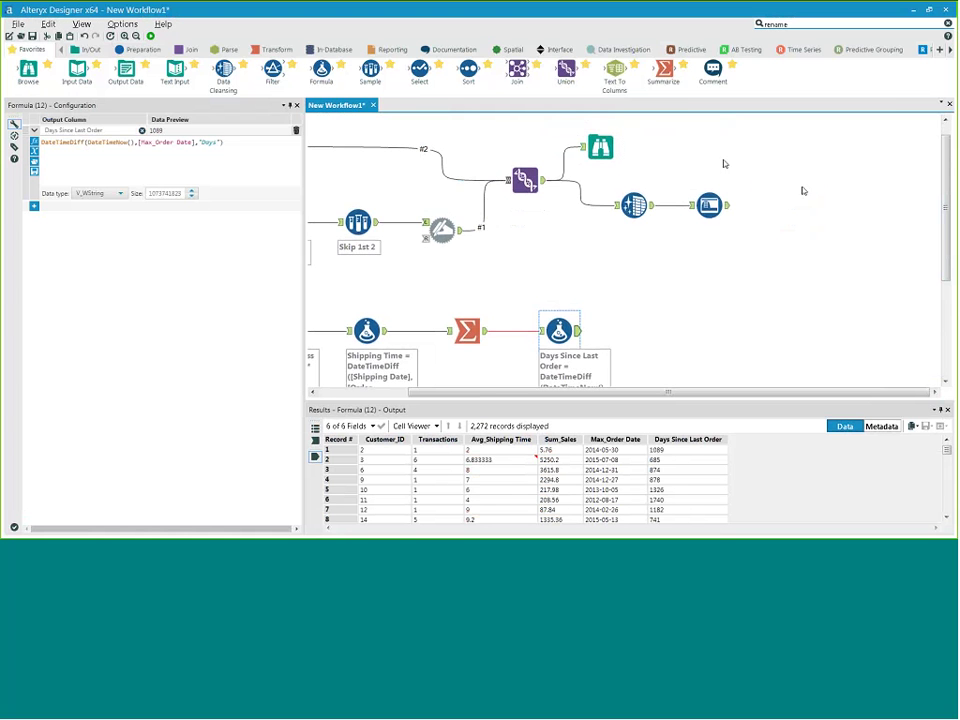
left_click_drag(517, 68, 803, 248)
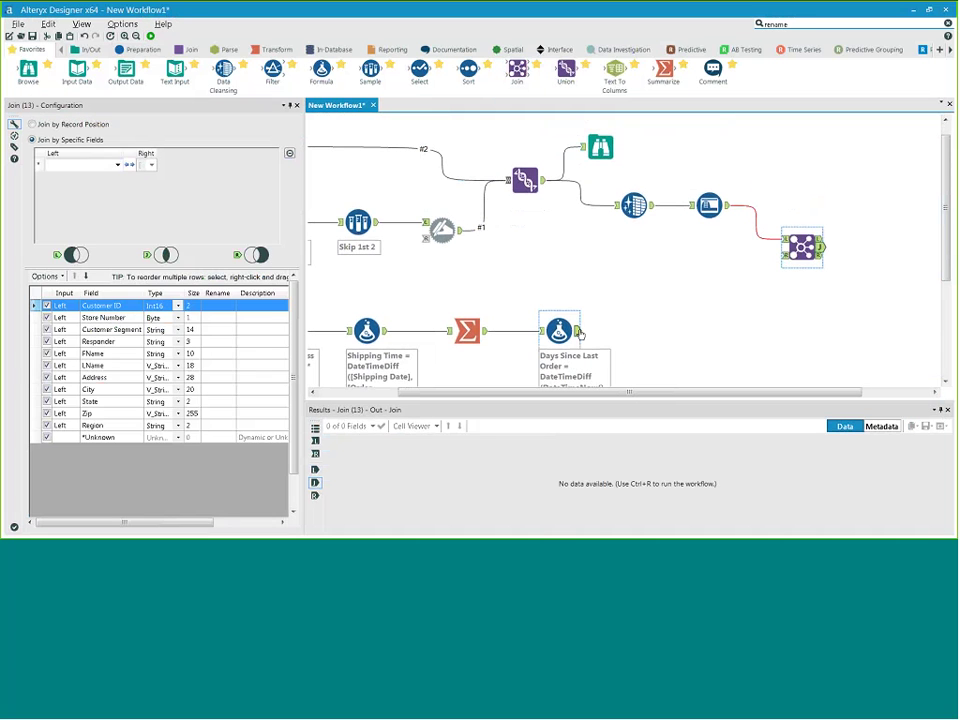
left_click_drag(578, 331, 786, 255)
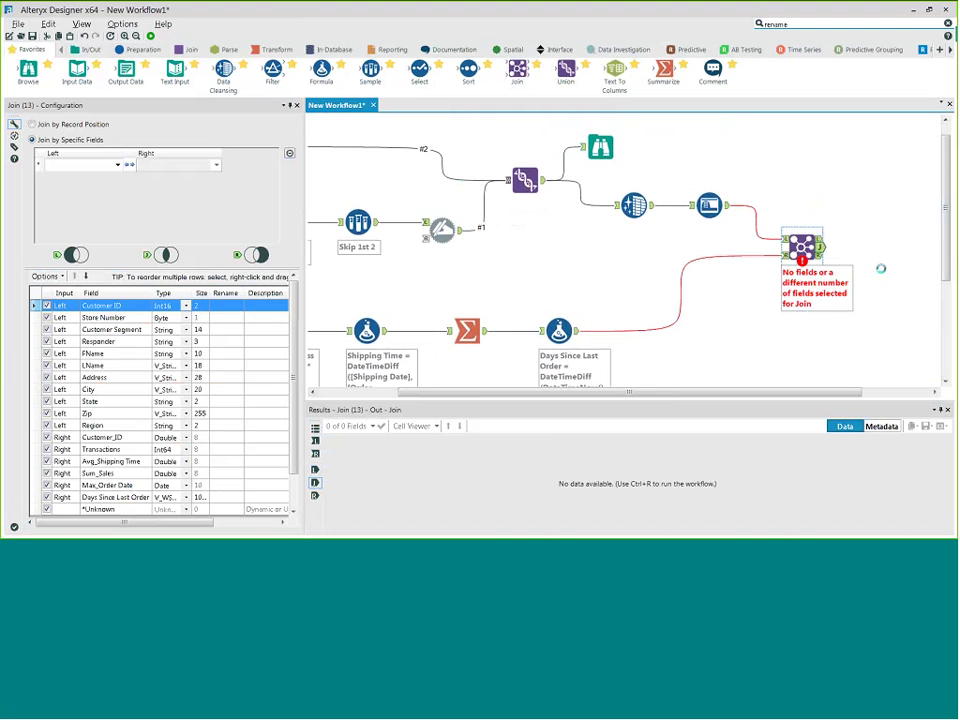
- Join by specific fields, matching Customer ID from the left input with Customer_ID from the right input
left_click(117, 165)
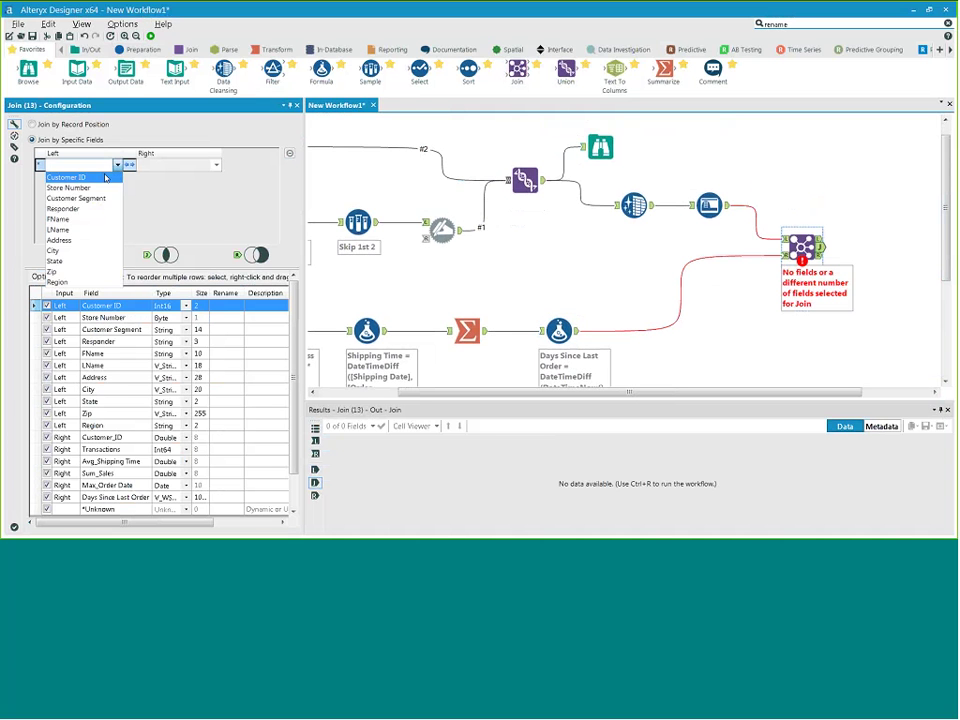
left_click(100, 177)
left_click(215, 167)
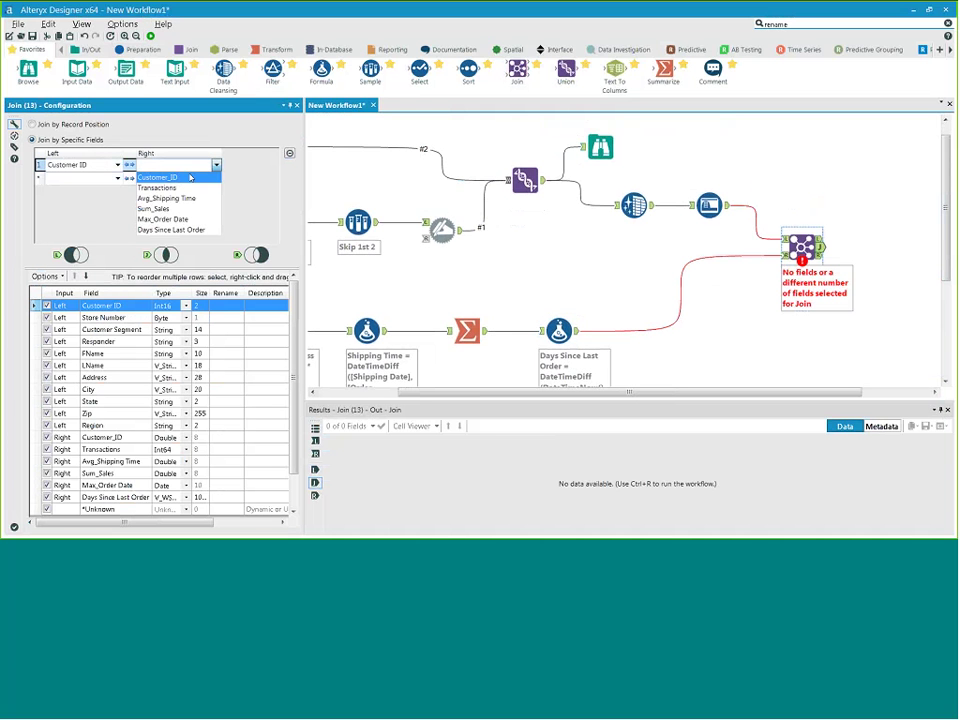
left_click(165, 178)
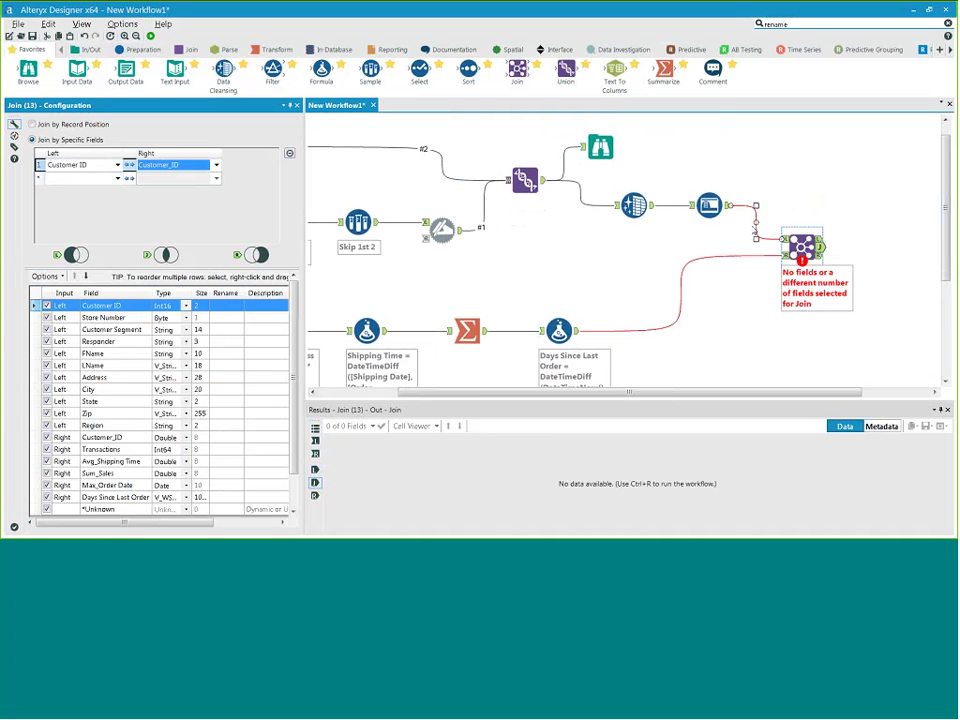
left_click(773, 262)
- Review the left and right fields in the Join tool and exclude the right input's Customer_ID from the output
left_click_drag(66, 306, 68, 399)
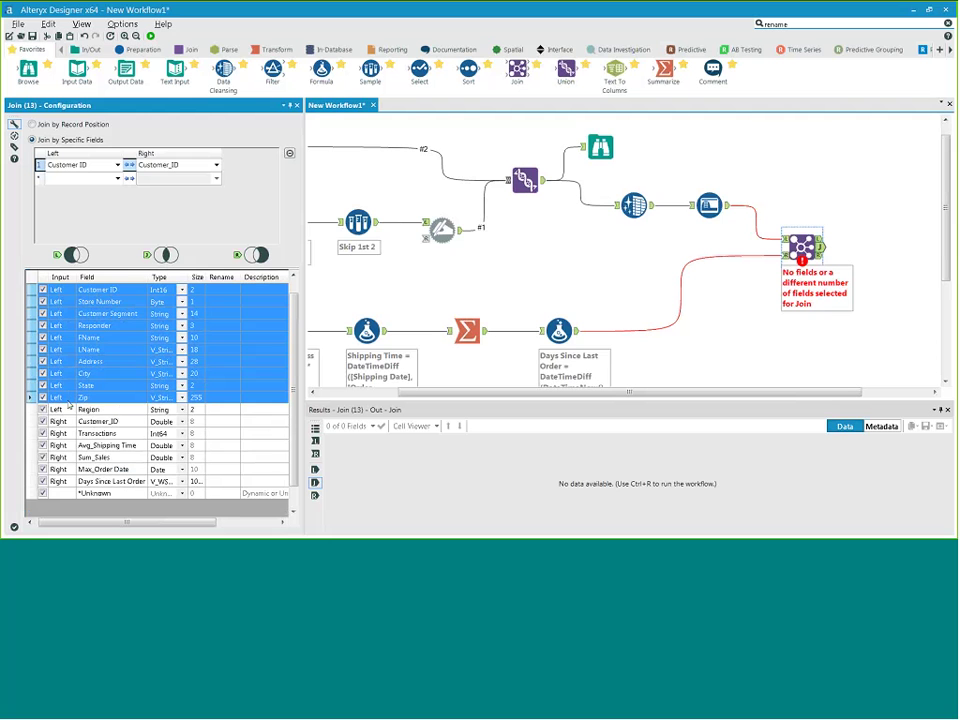
left_click(69, 409, "shift")
left_click_drag(70, 421, 96, 469)
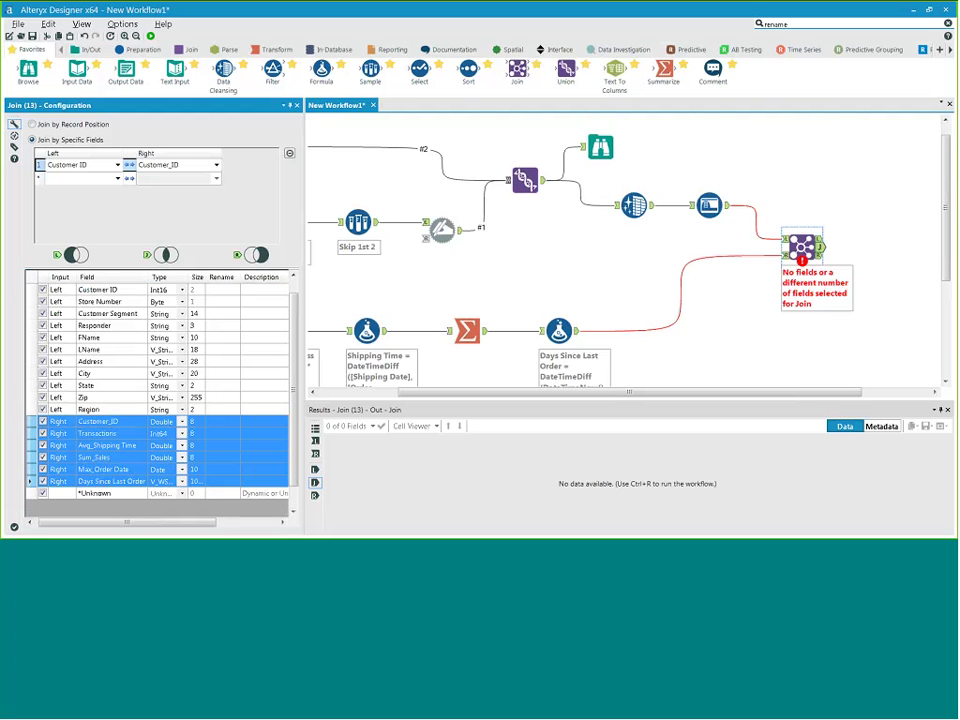
left_click(85, 409)
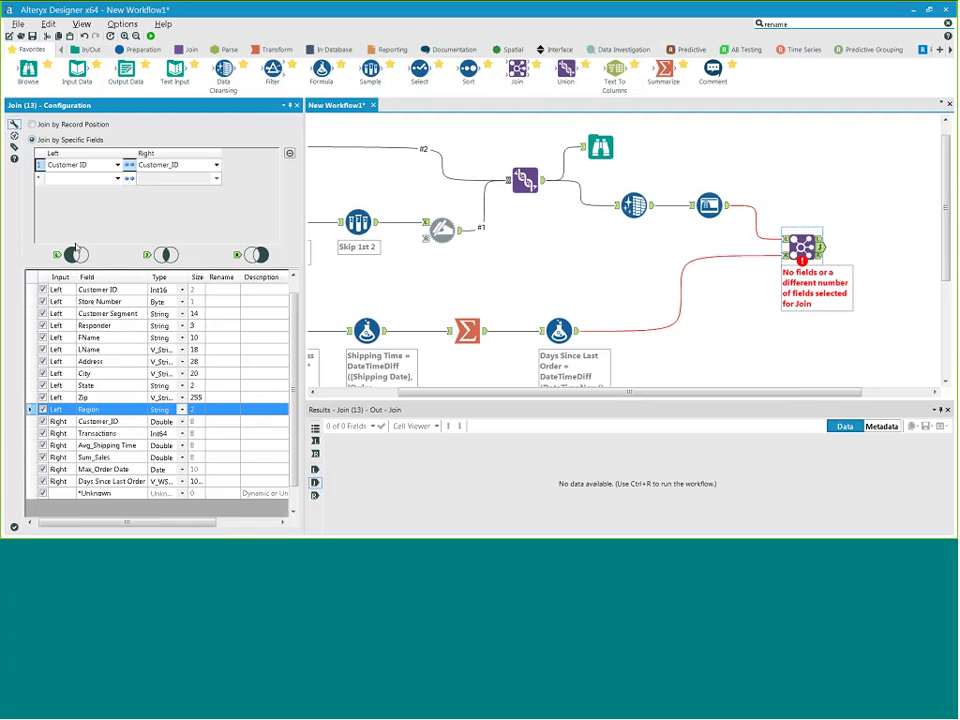
left_click(42, 421)
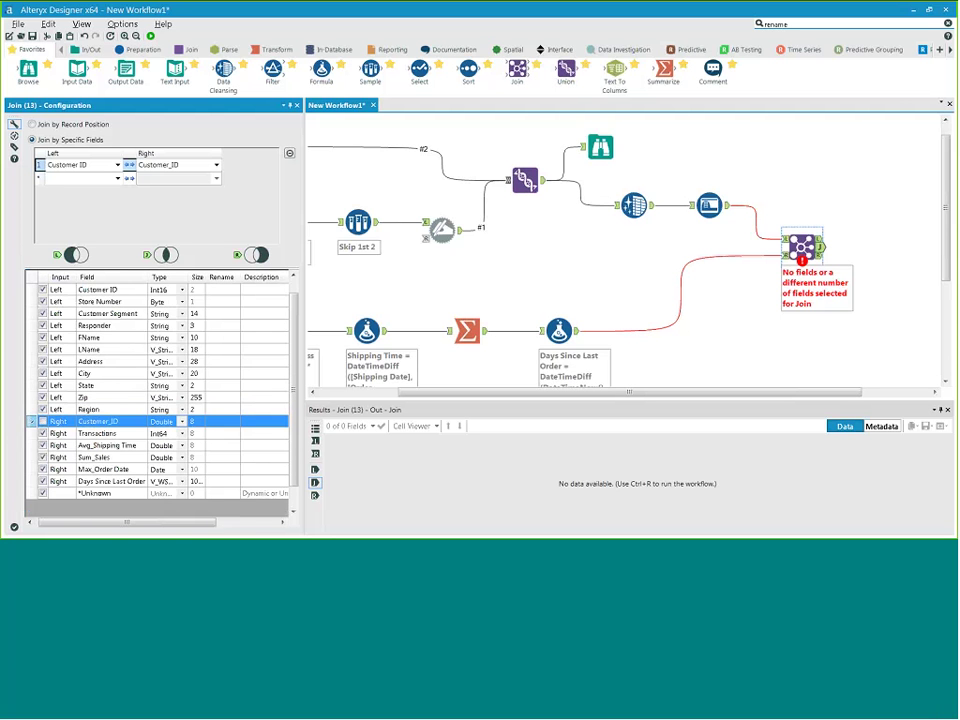
- Rename the Max_Order Date field to Last Order in the Join tool
key("Up")
key("Up")
key("Up")
key("Up")
key("Up")
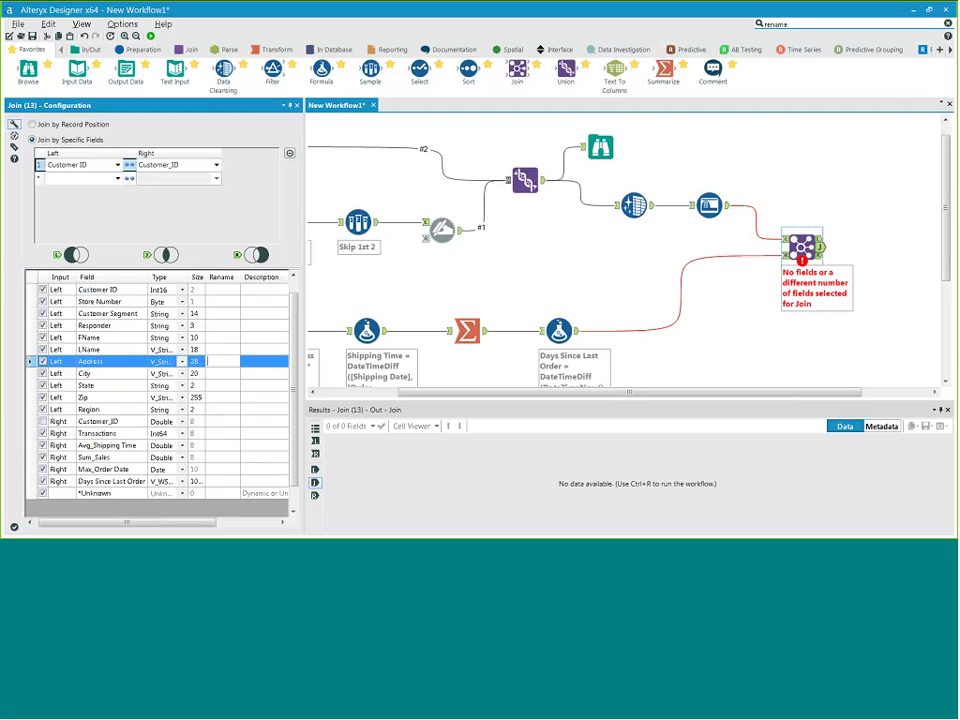
left_click(222, 469)
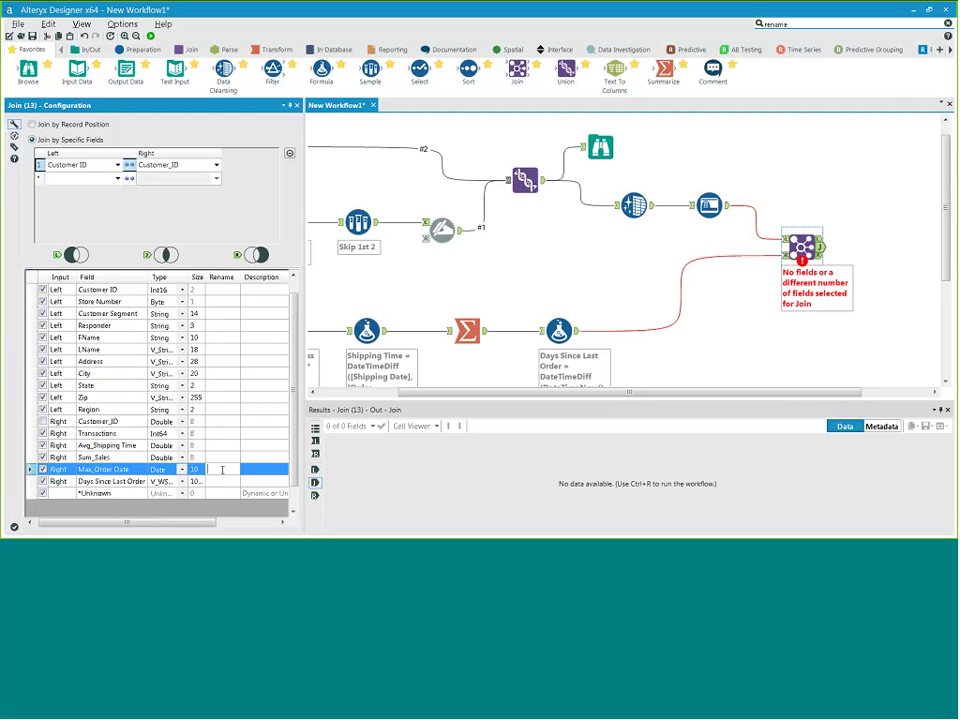
type("Last Order")
left_click(215, 397)
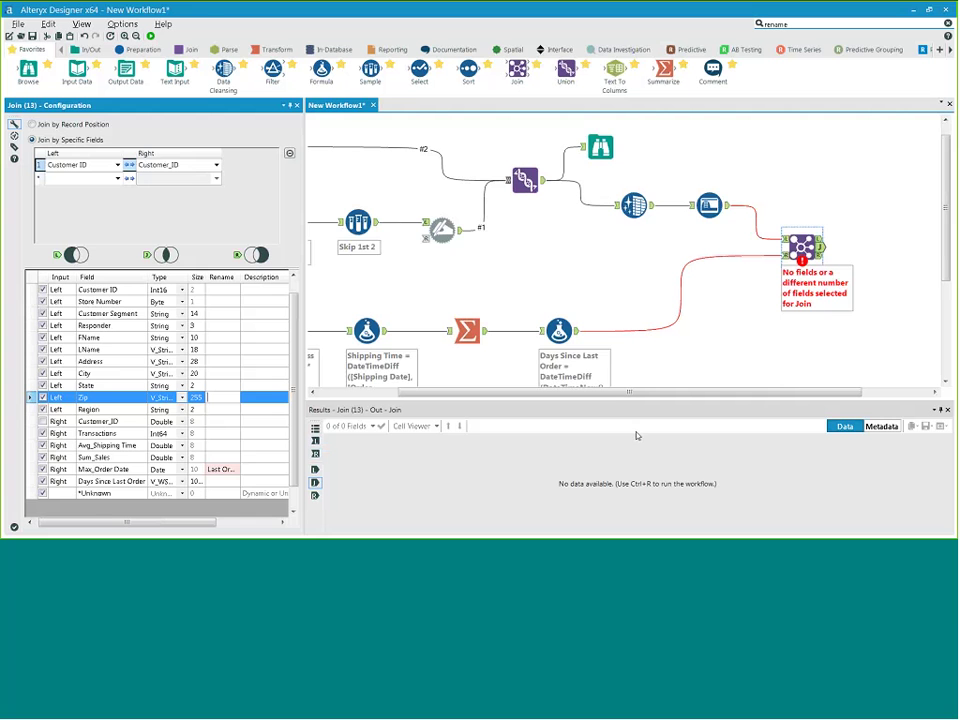
- Run the workflow and examine the joined customer and transaction records in the Join tool's J output
left_click(151, 37)
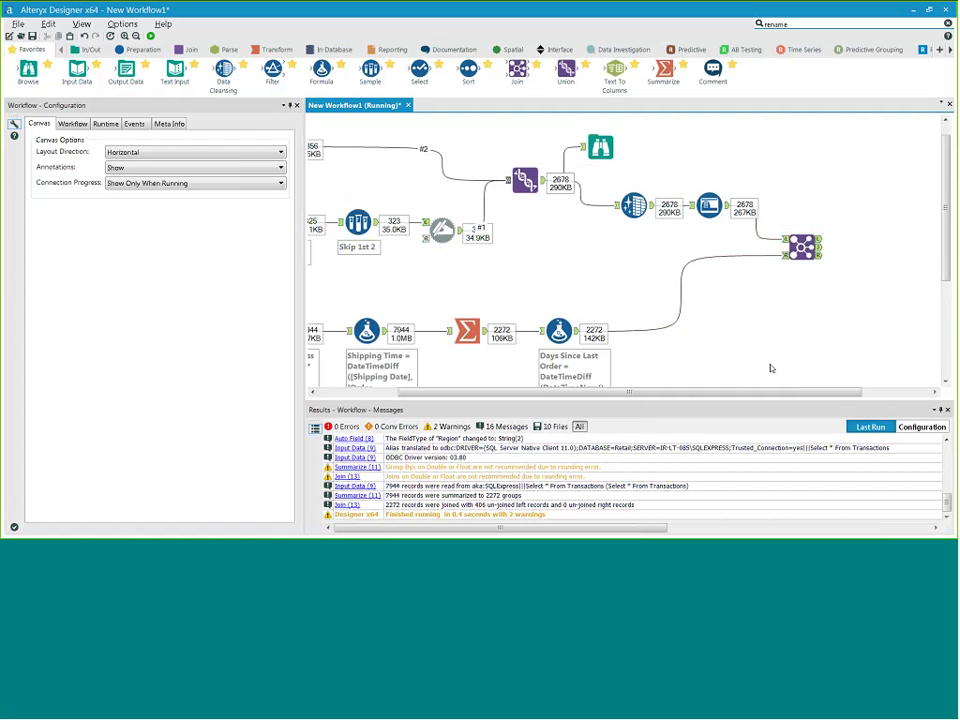
left_click(801, 247)
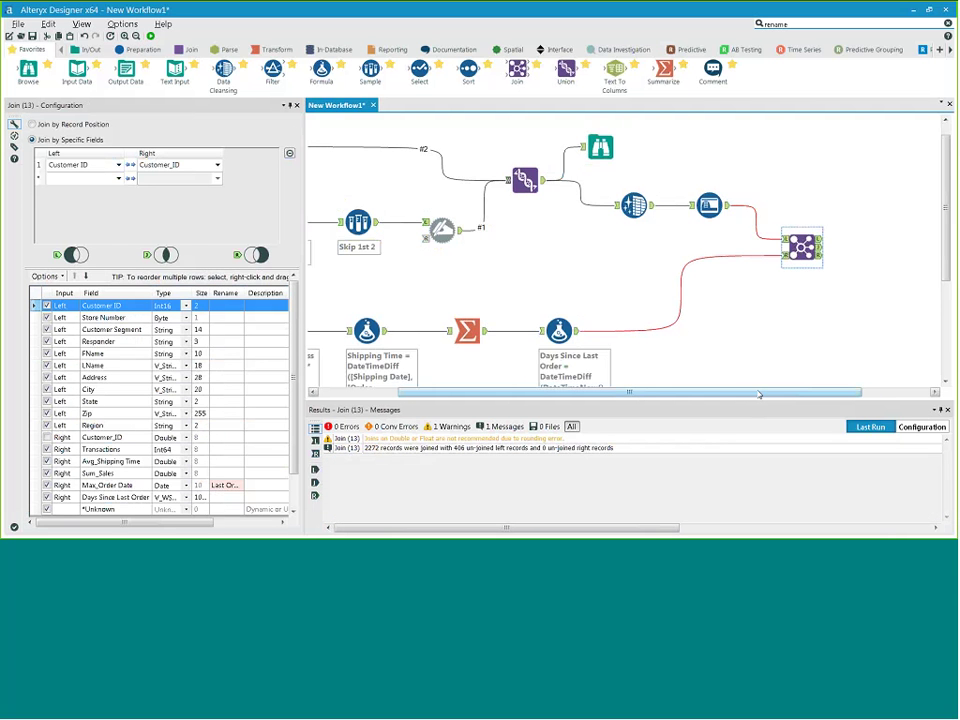
left_click_drag(759, 395, 808, 395)
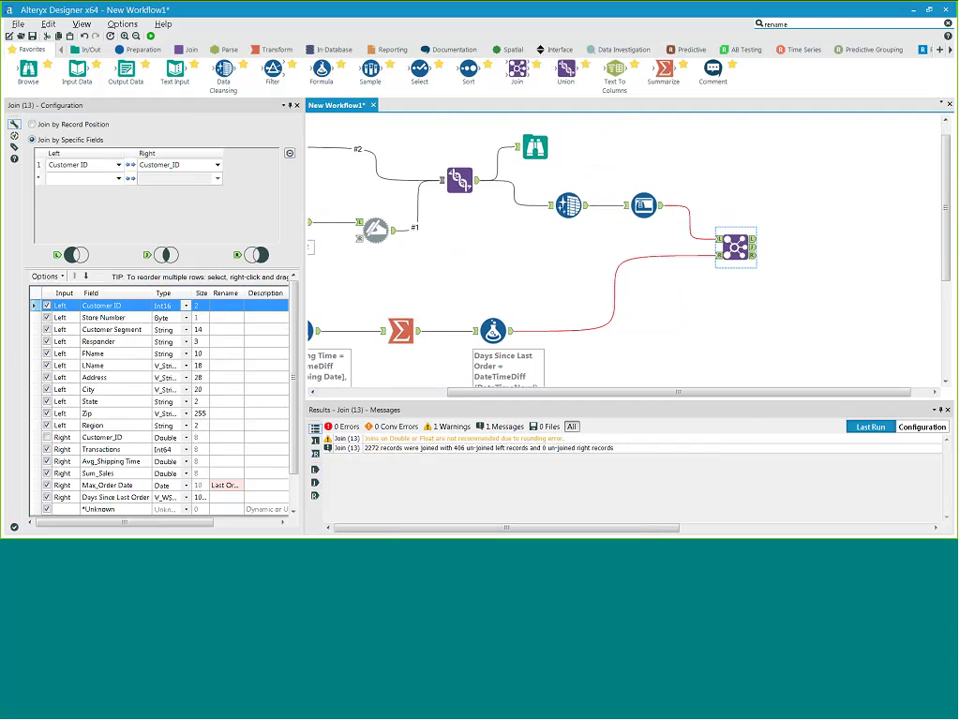
left_click(753, 247)
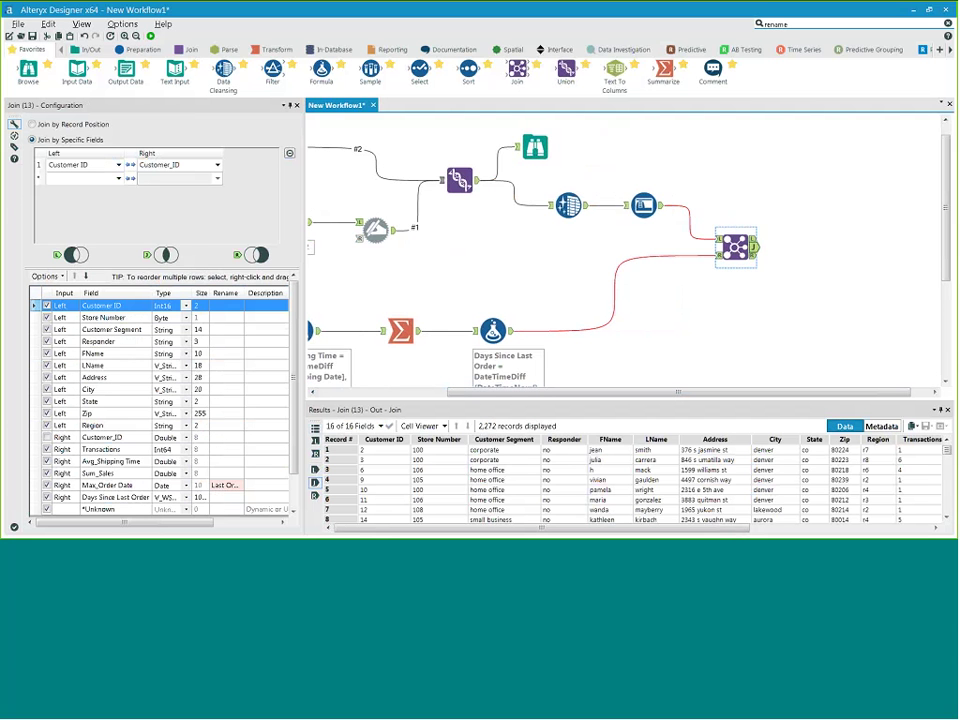
left_click_drag(946, 277, 946, 307)
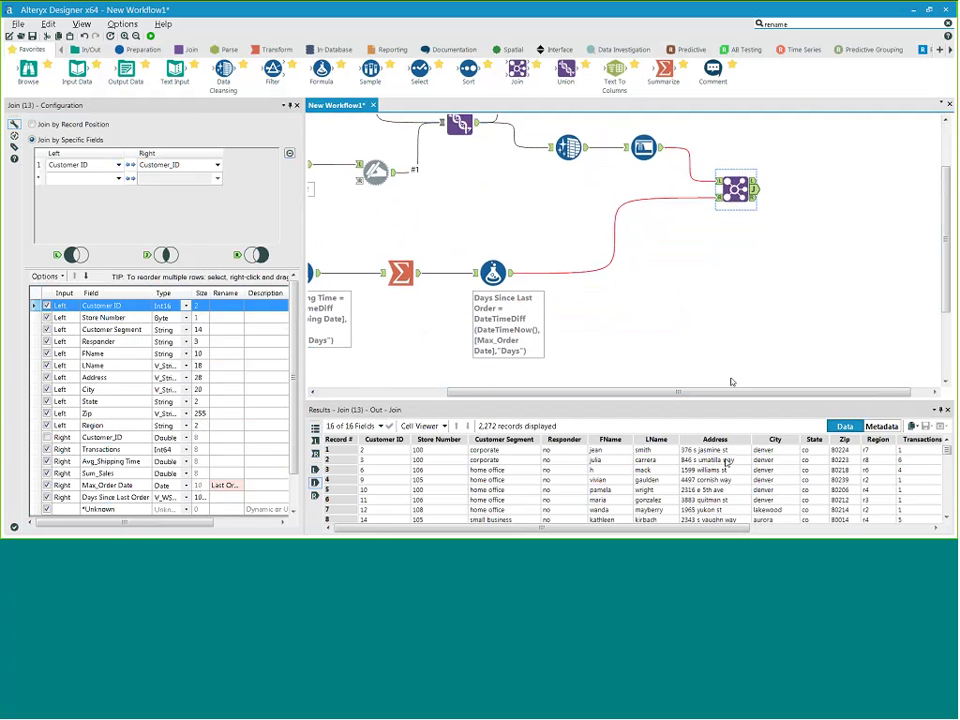
left_click_drag(698, 527, 677, 527)
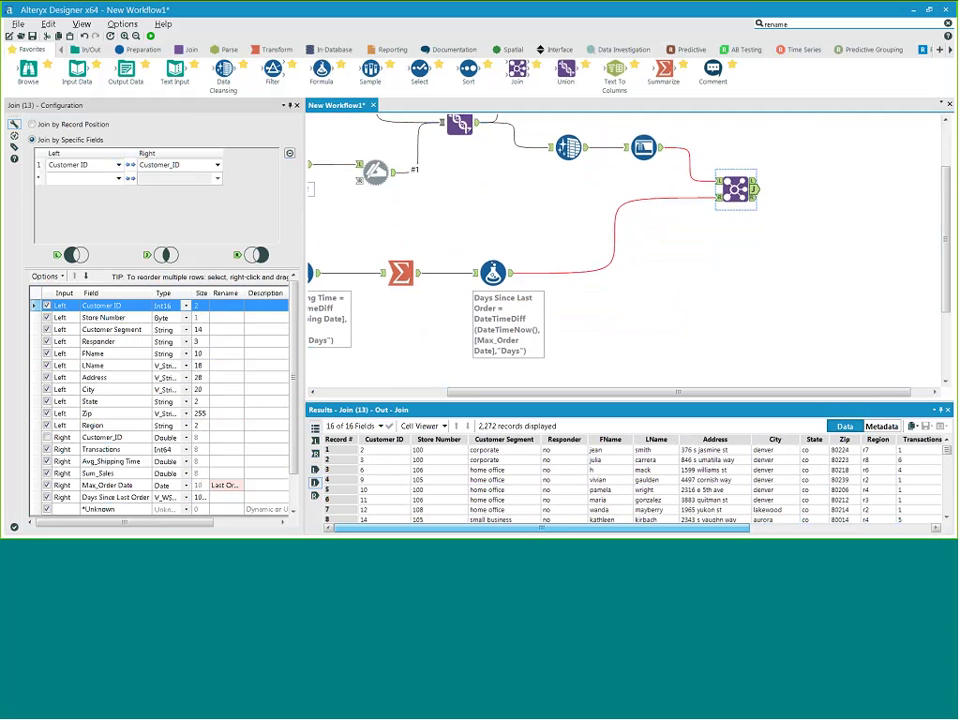
- Examine the remaining joined columns, then the unmatched records in the Join tool's R and L outputs
scroll(806, 503, "right", 5)
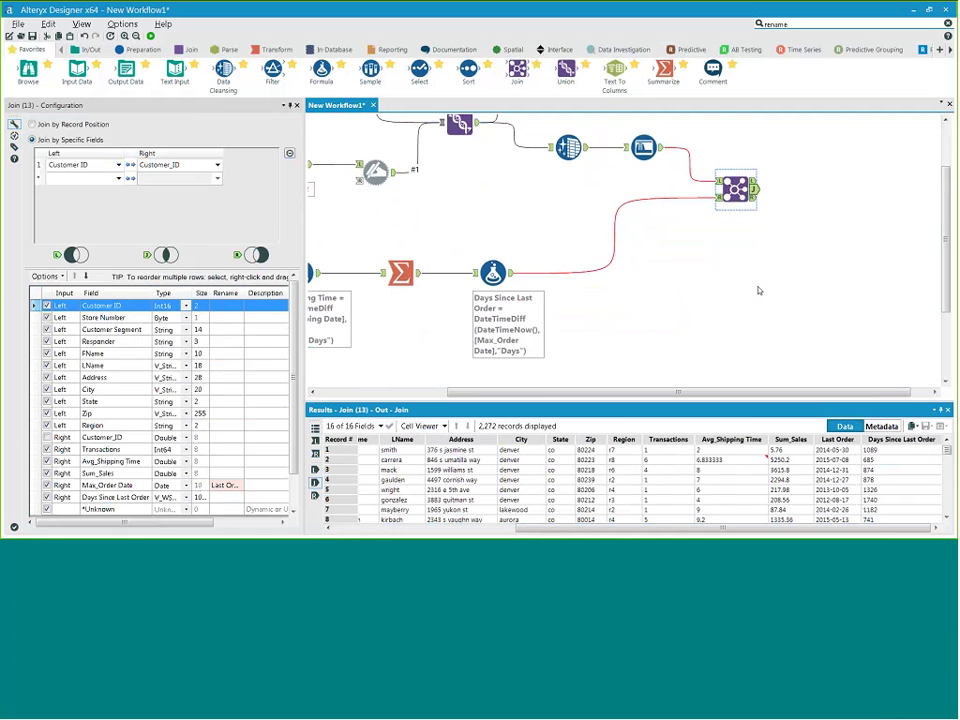
left_click(755, 194)
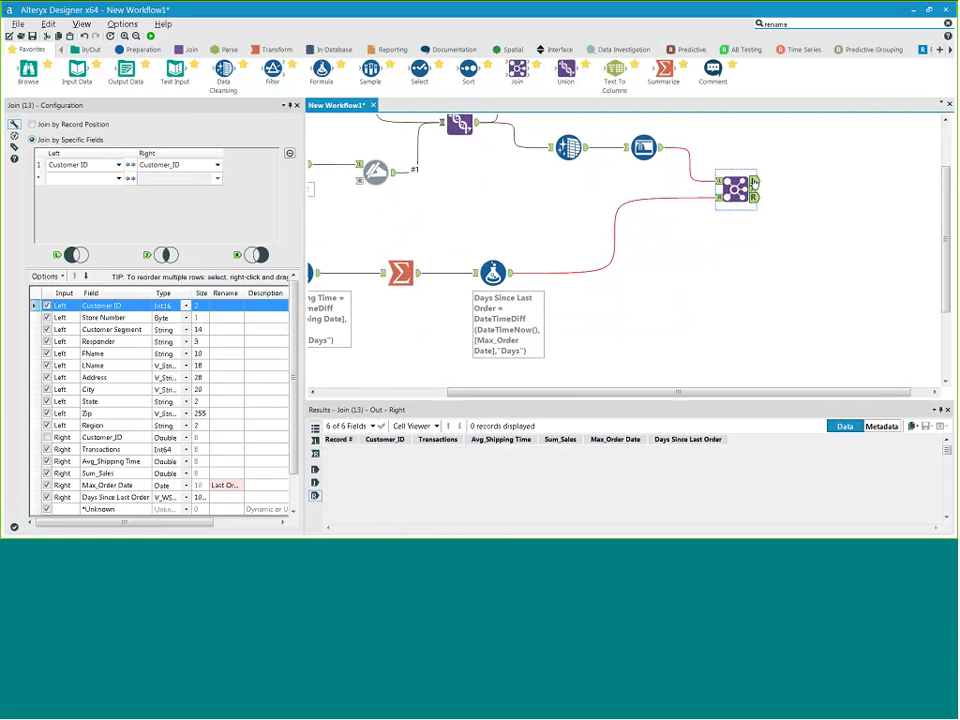
left_click(754, 182)
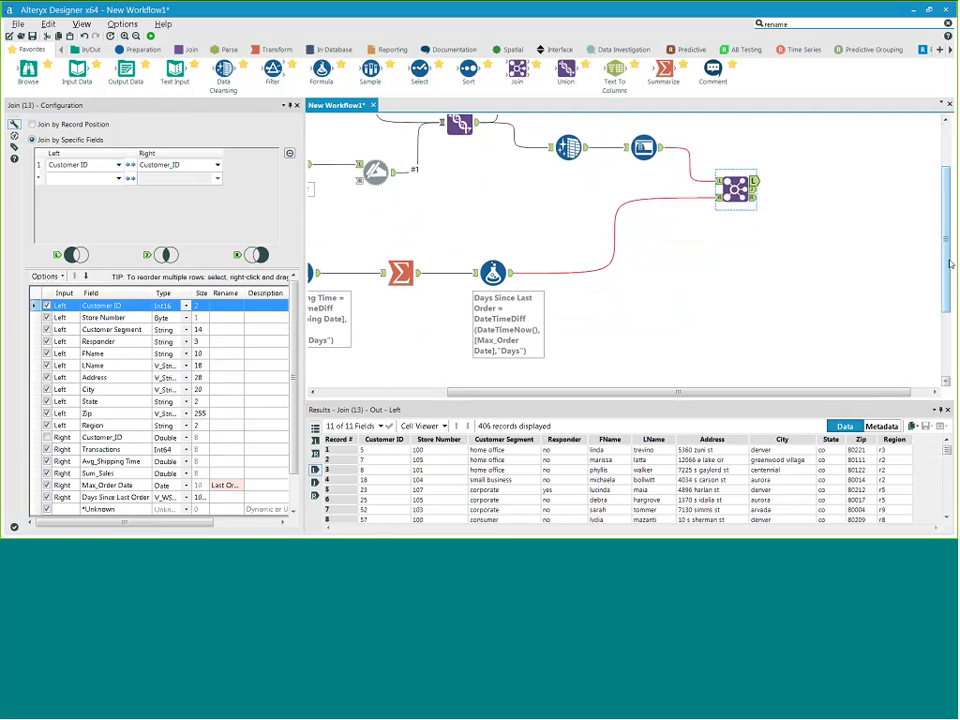
scroll(930, 250, "up", 2)
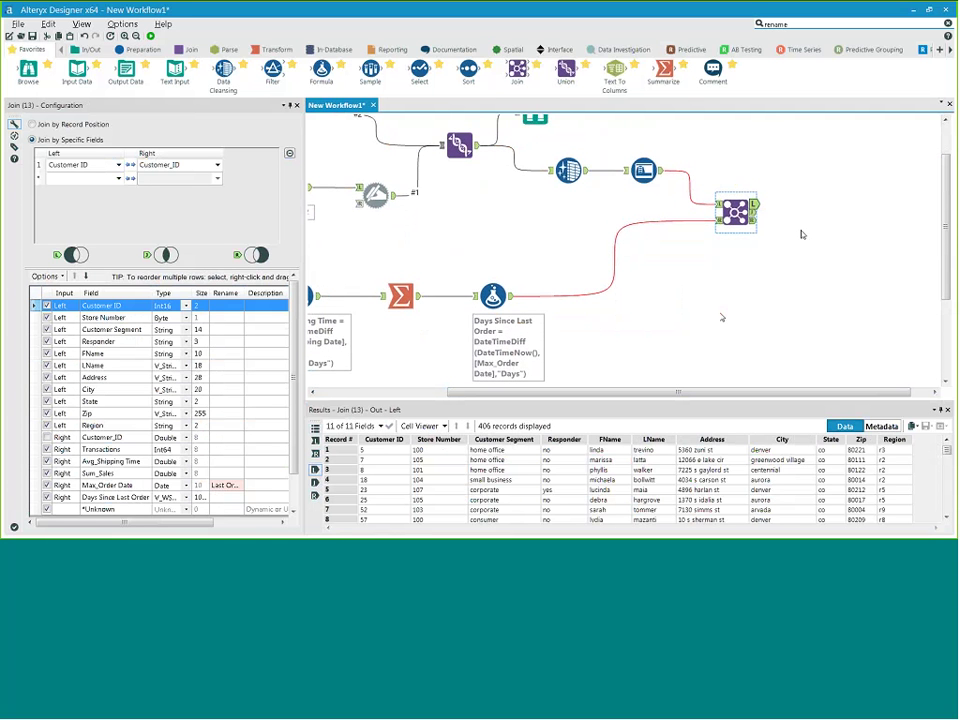
left_click_drag(705, 393, 728, 398)
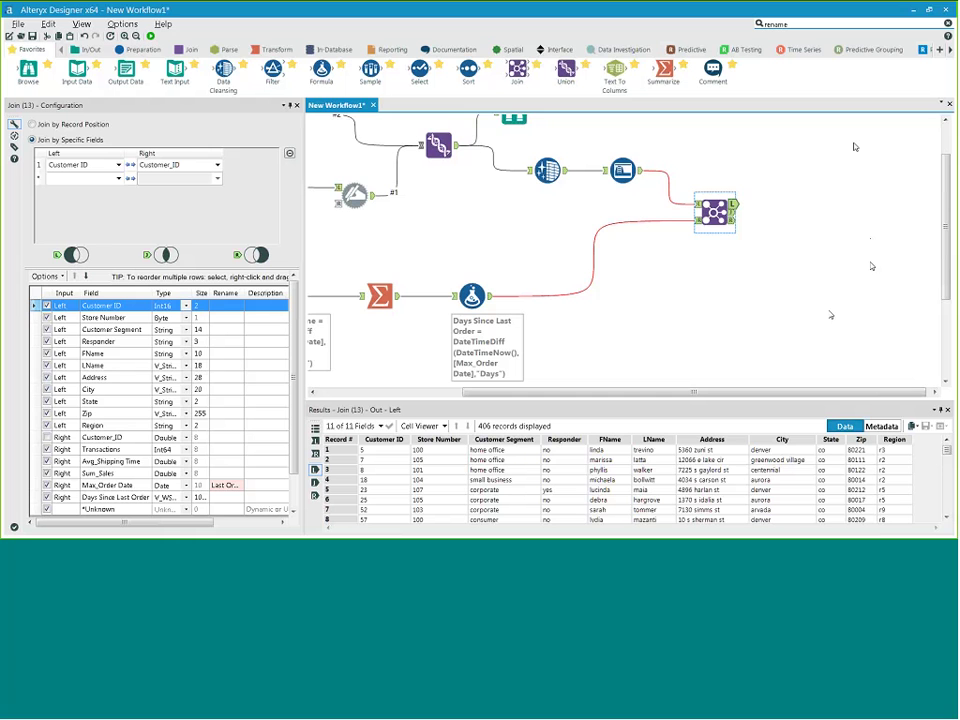
left_click_drag(839, 394, 843, 394)
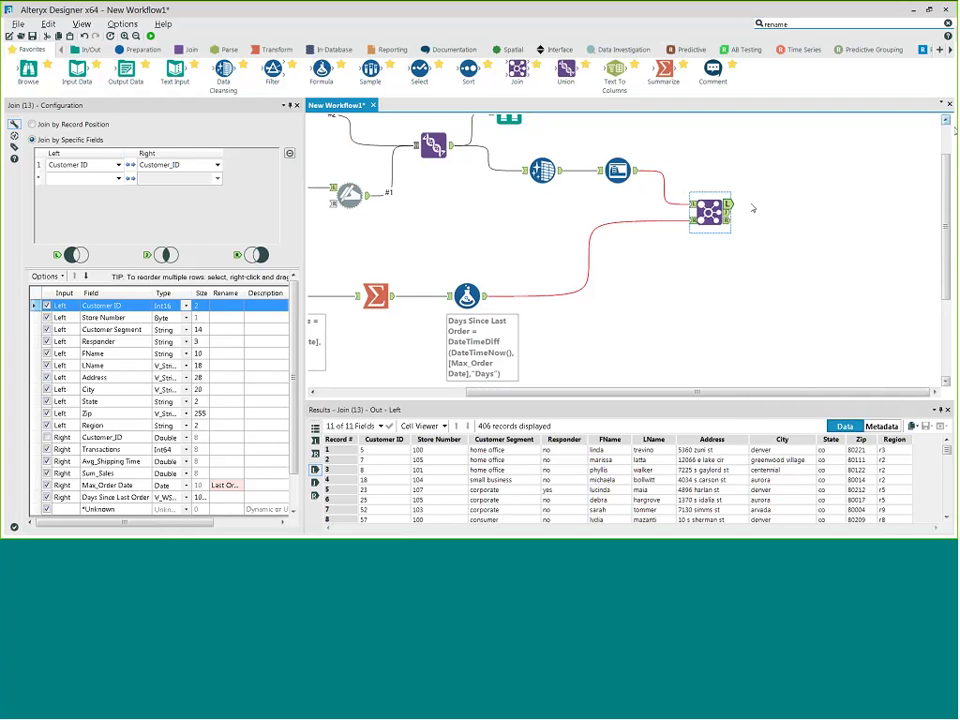
- Find the Test tool by searching for test and connect it to the Join tool's L output
left_click(806, 23)
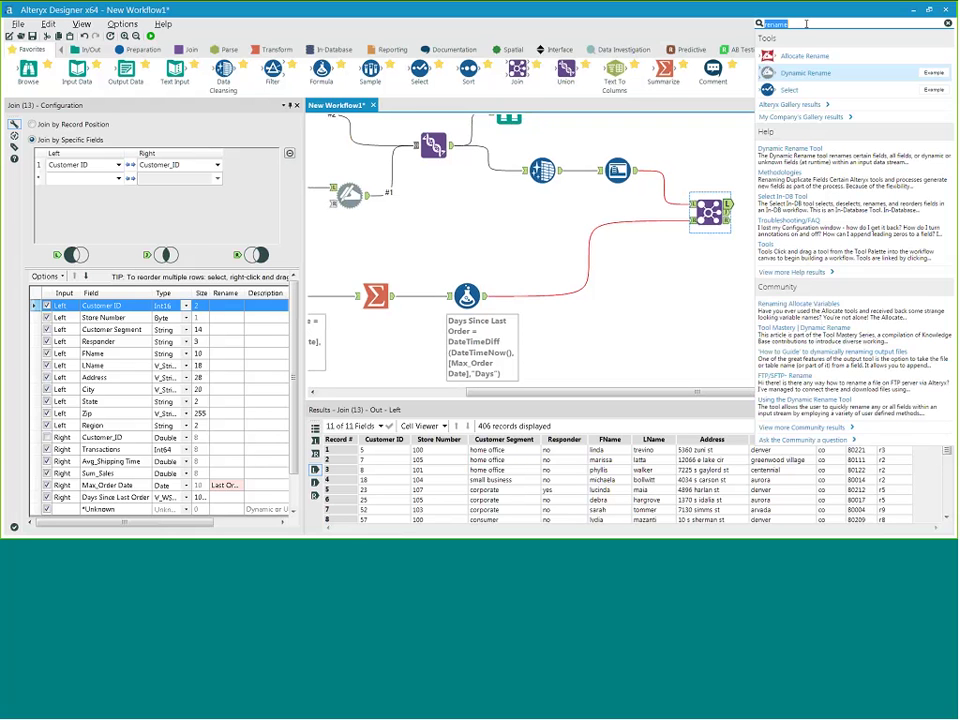
type("test")
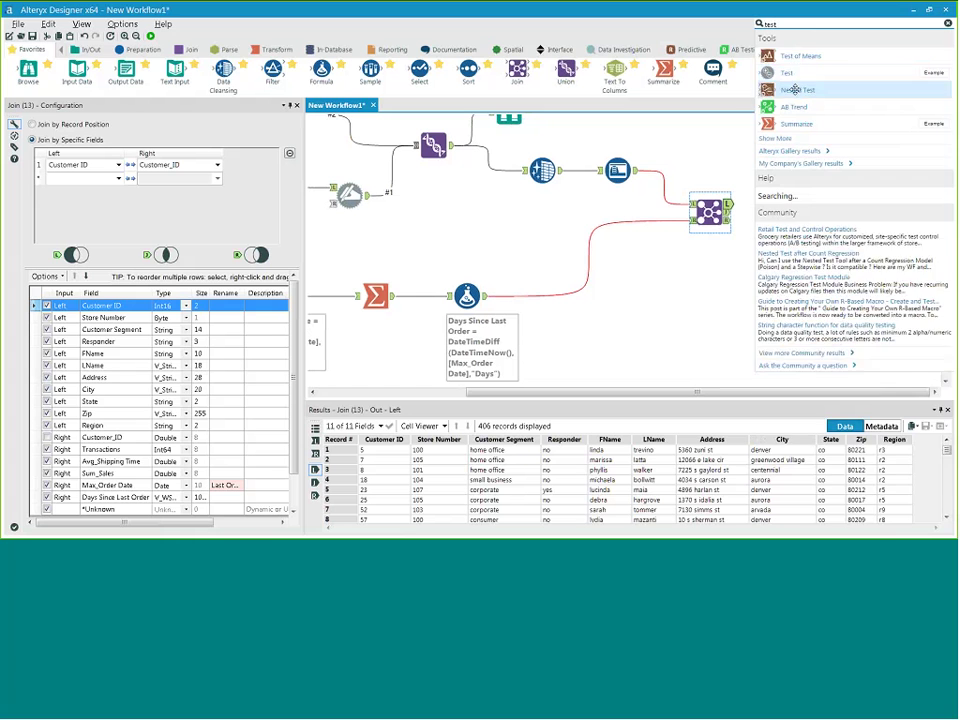
left_click_drag(795, 90, 799, 211)
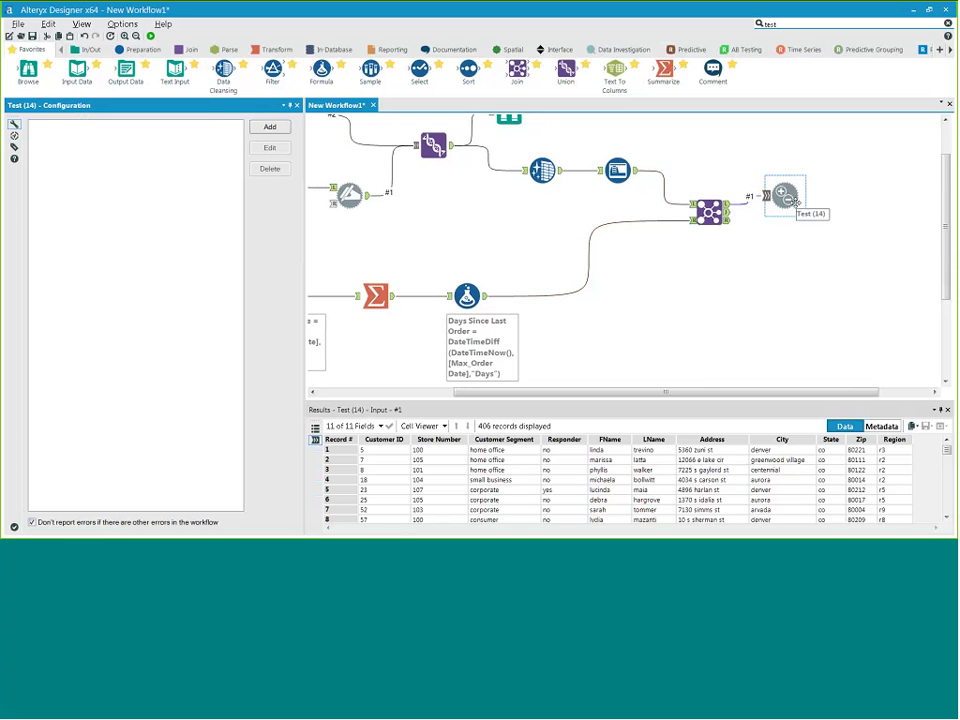
- Add a test named NoTrans on connection #1 using Record Count Matches Specific Value with the test value >0
left_click(270, 130)
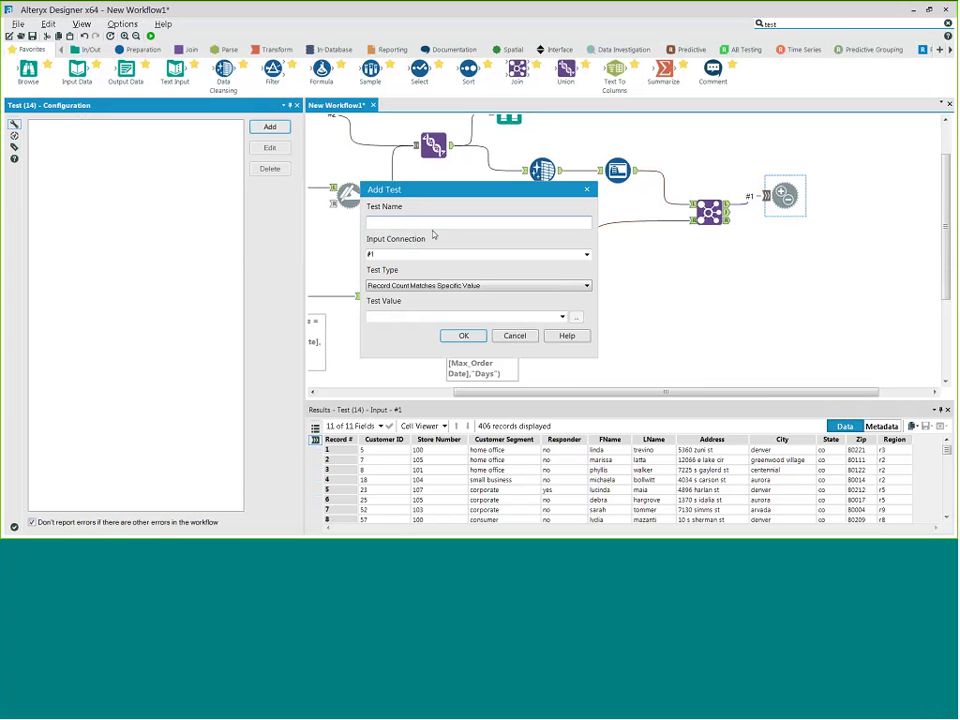
type("NoTi")
type("ans")
left_click(407, 317)
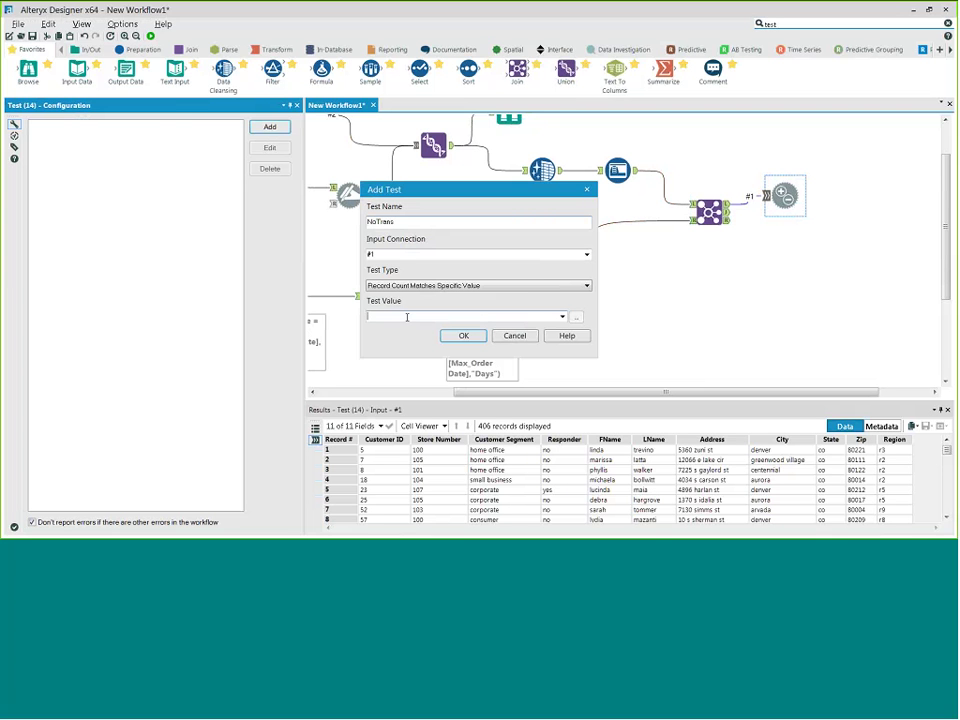
type(">0")
left_click(463, 335)
- Run the workflow and examine the result message of the NoTrans test
left_click(150, 35)
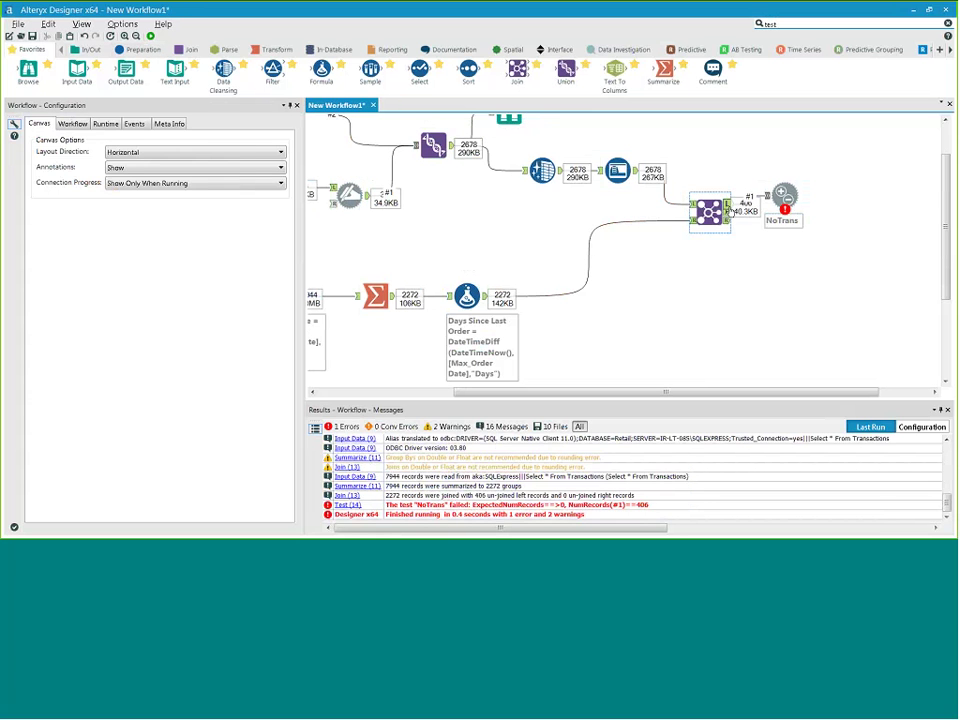
left_click(785, 197)
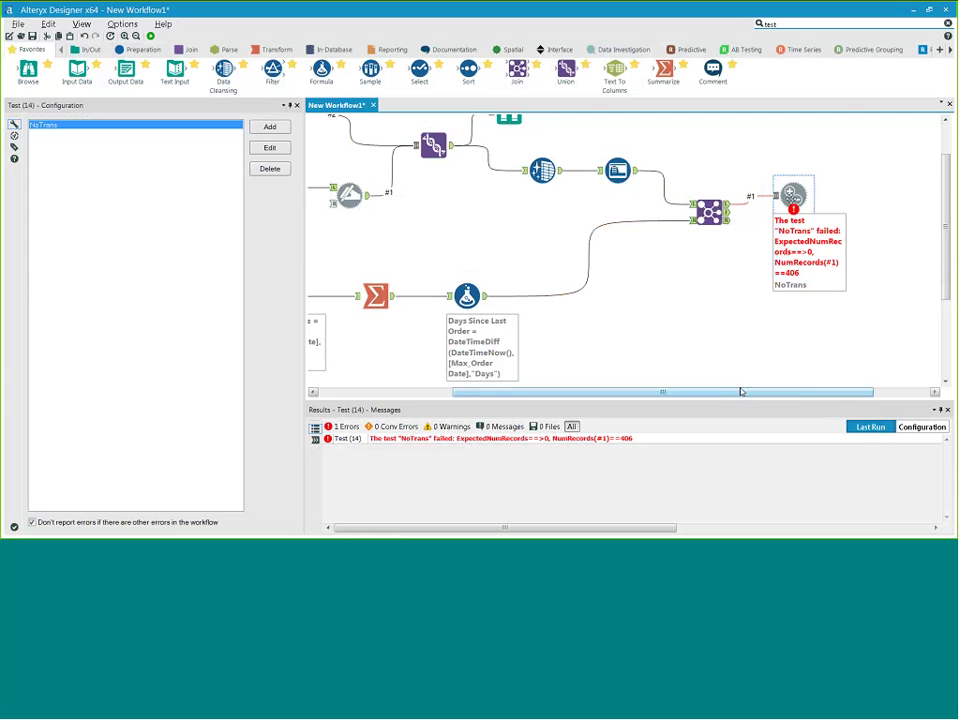
left_click_drag(741, 391, 833, 392)
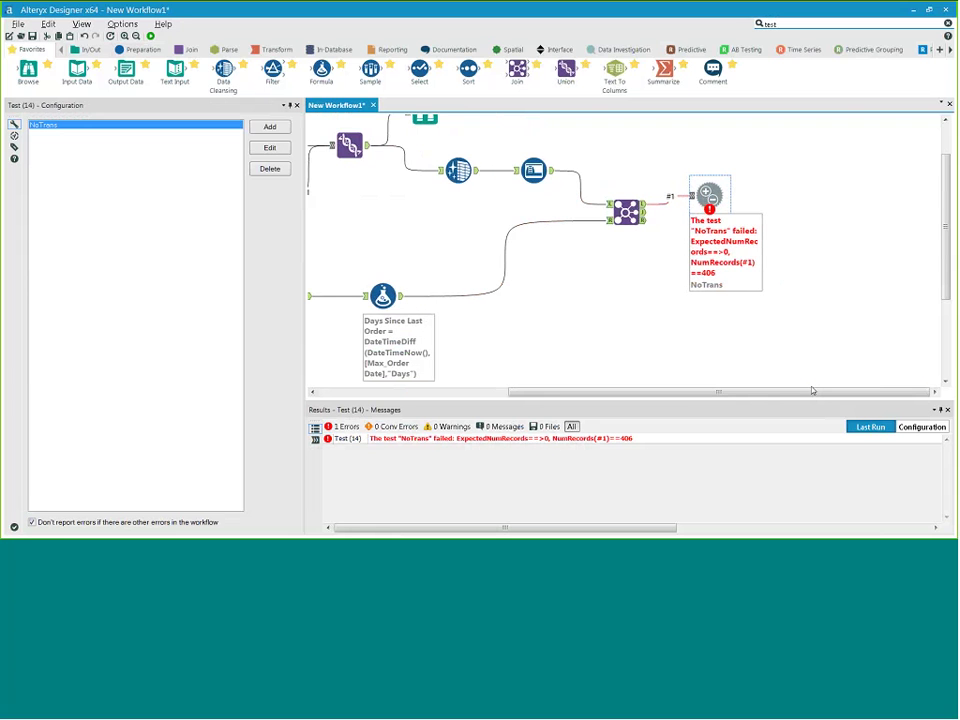
left_click(613, 330)
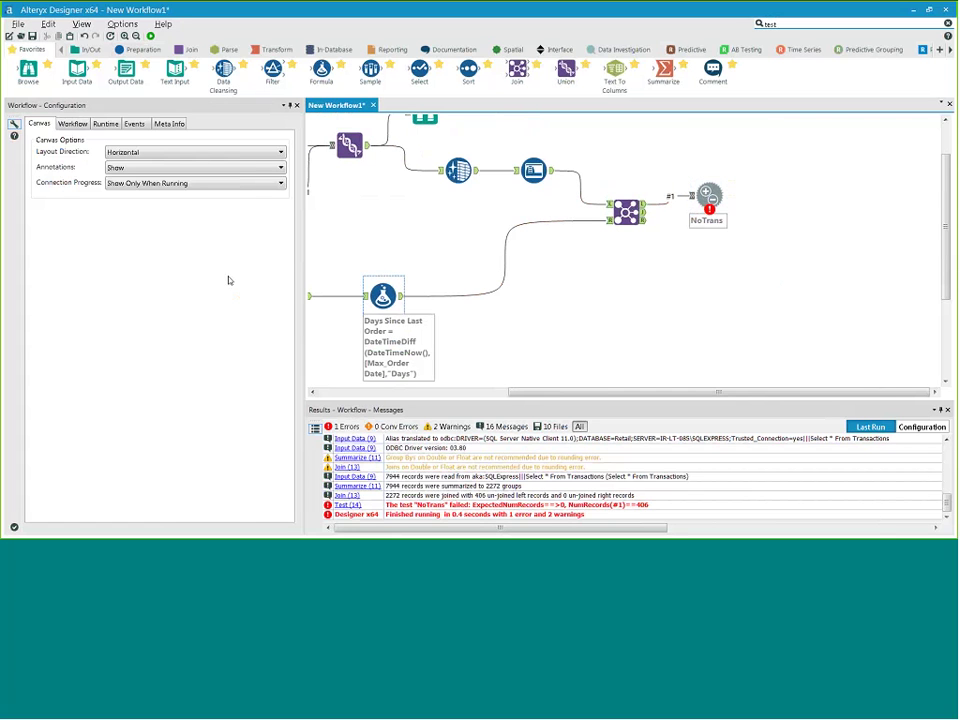
left_click(134, 124)
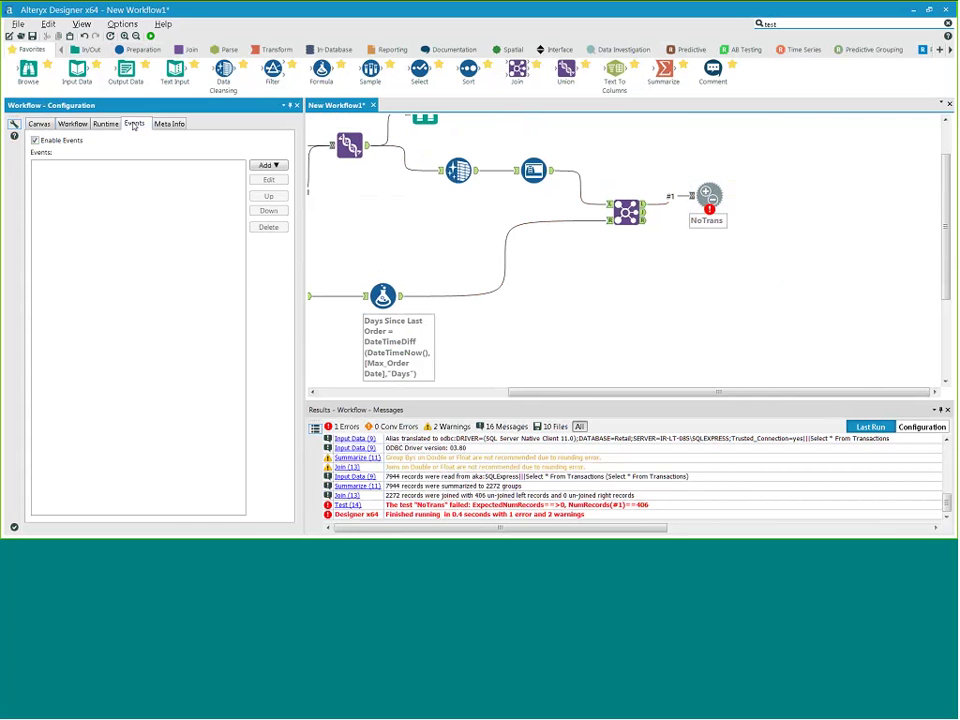
left_click(276, 166)
left_click(281, 192)
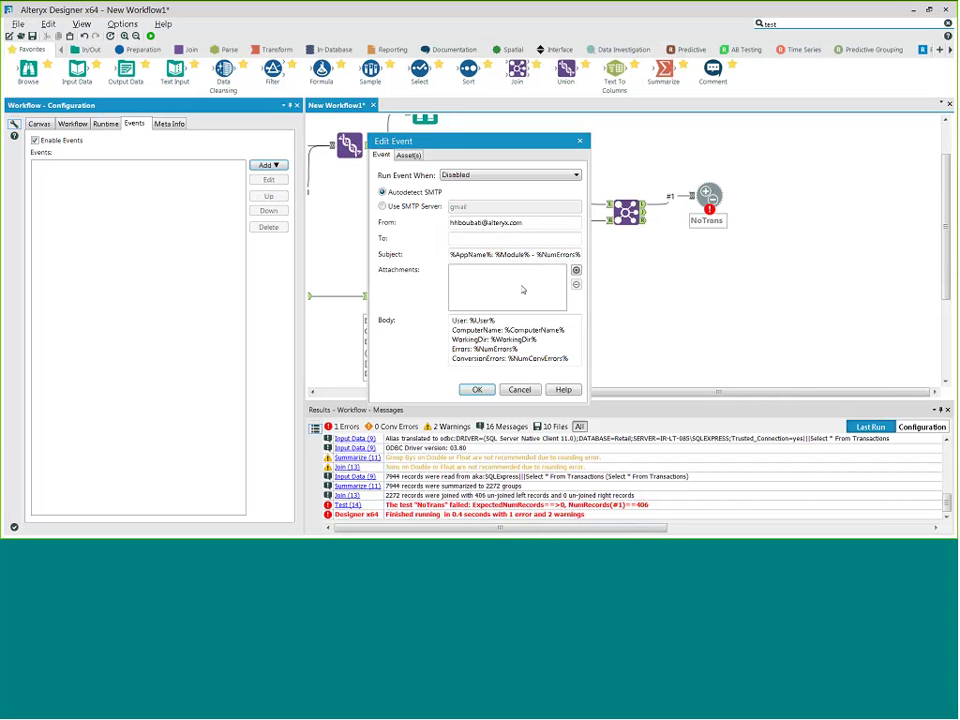
left_click(510, 175)
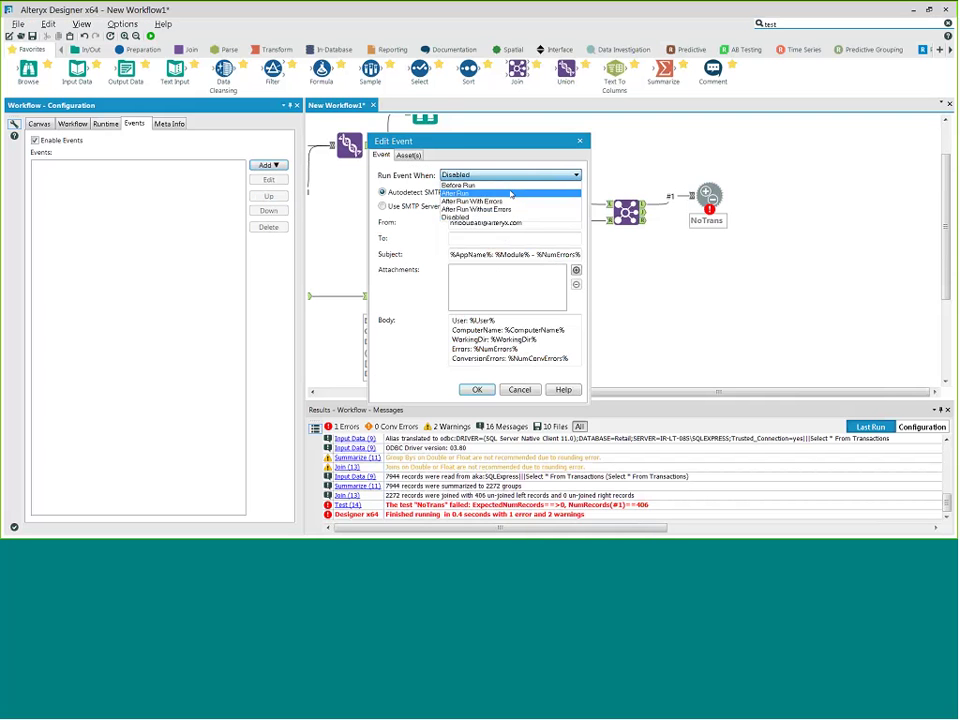
left_click(468, 204)
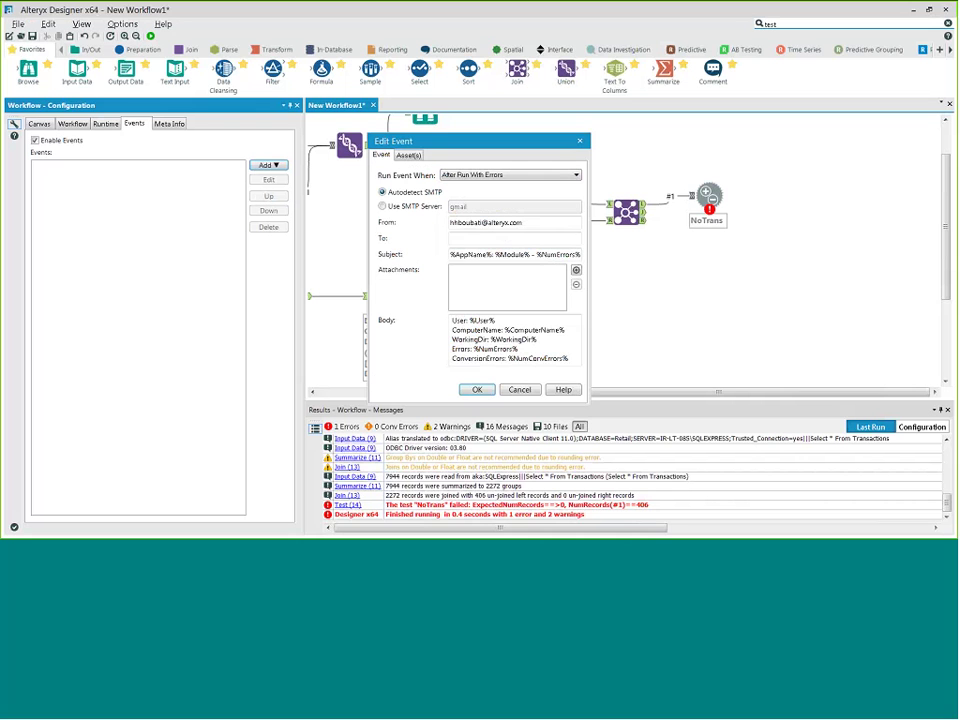
left_click(465, 236)
left_click(517, 390)
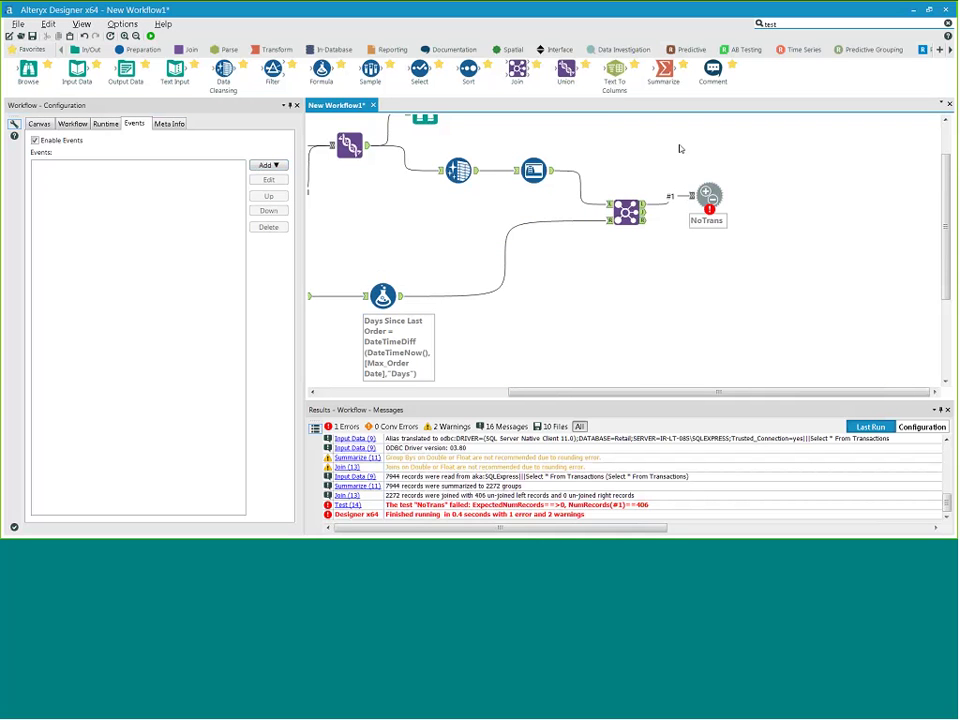
- Delete the NoTrans Test tool from the workflow
left_click_drag(680, 148, 810, 268)
key("Delete")
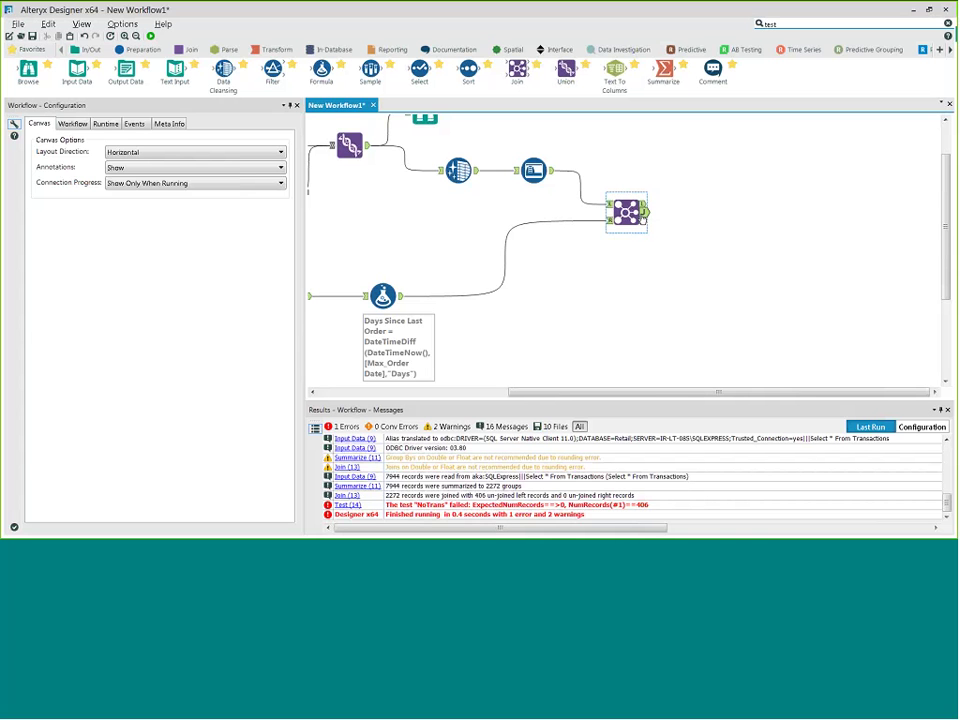
- Connect an Output Data tool to the Join tool's J output, writing to Webineouput as Microsoft Excel Legacy (*.xlsx) with the default sheet name
left_click(644, 212)
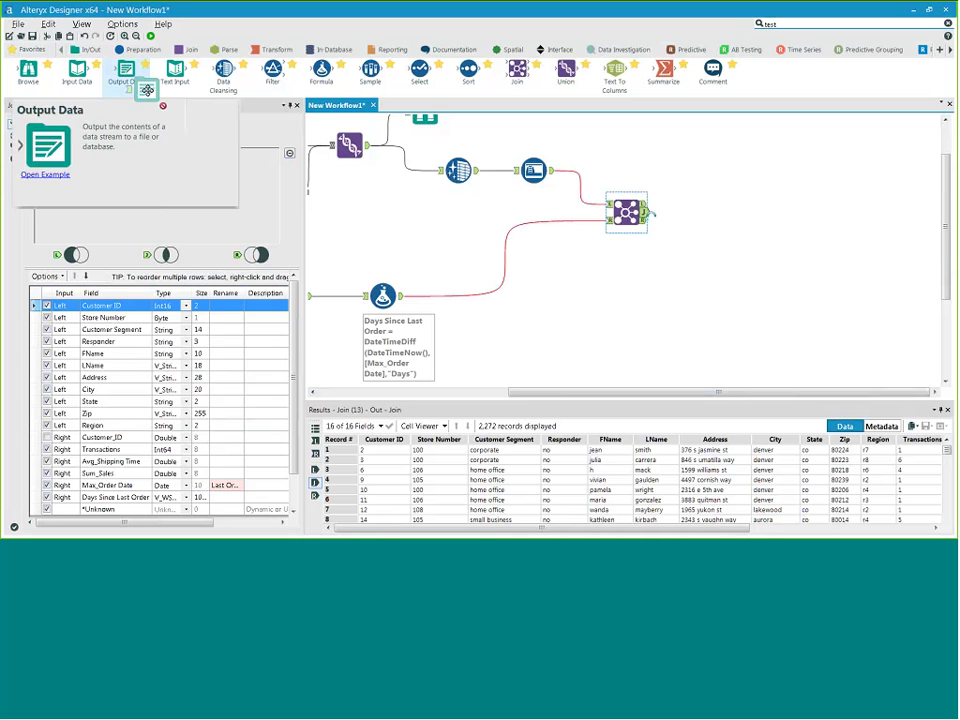
left_click_drag(125, 68, 741, 231)
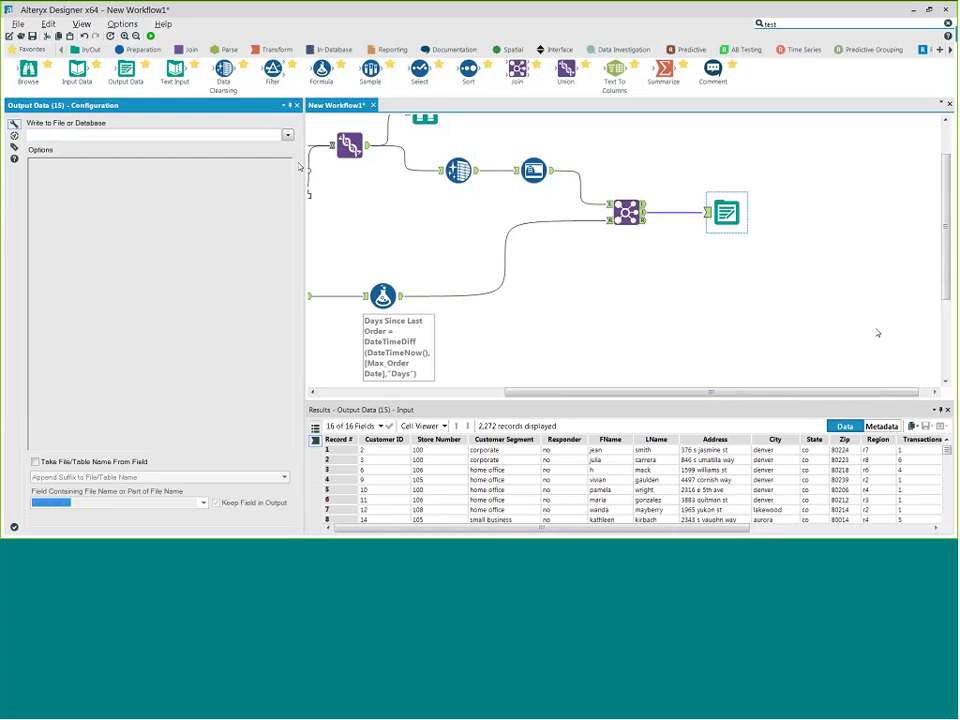
left_click(150, 134)
left_click(133, 151)
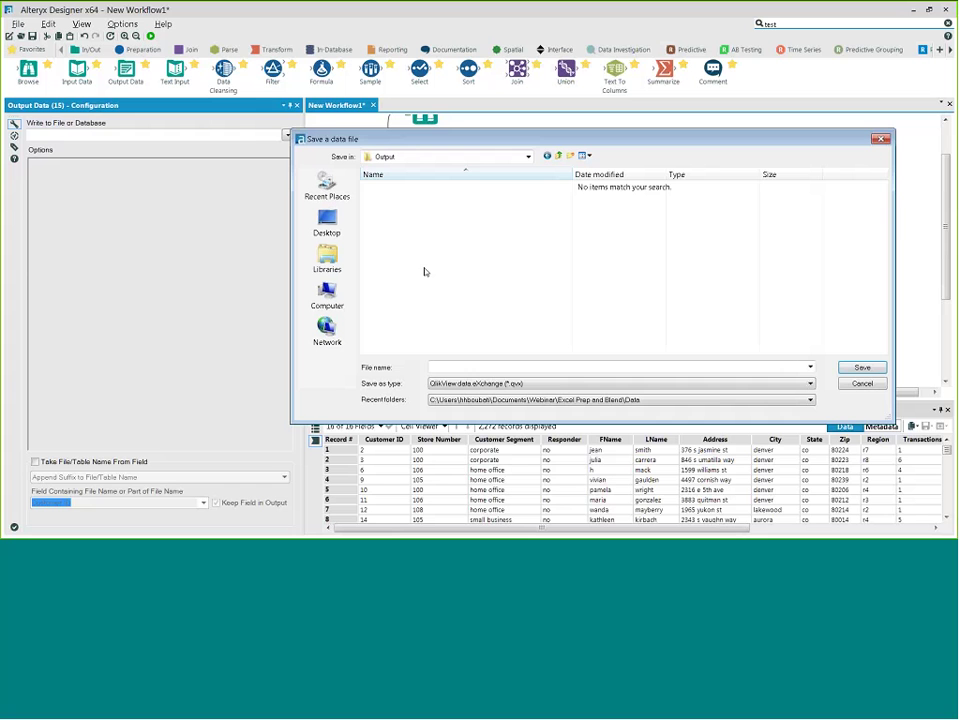
left_click(452, 367)
type("Webin")
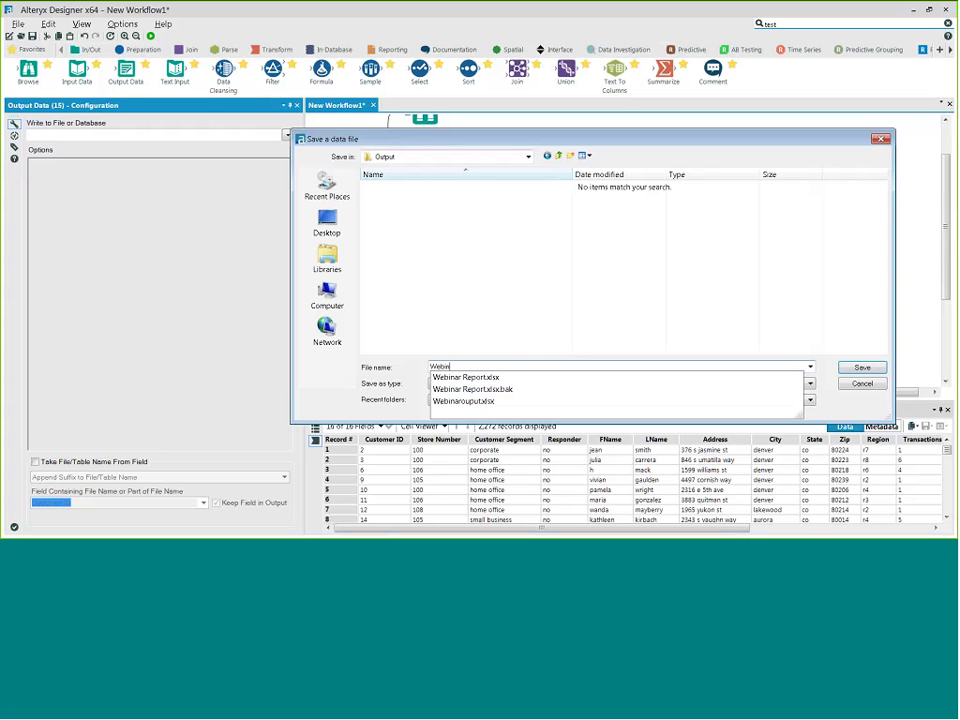
type("arouput")
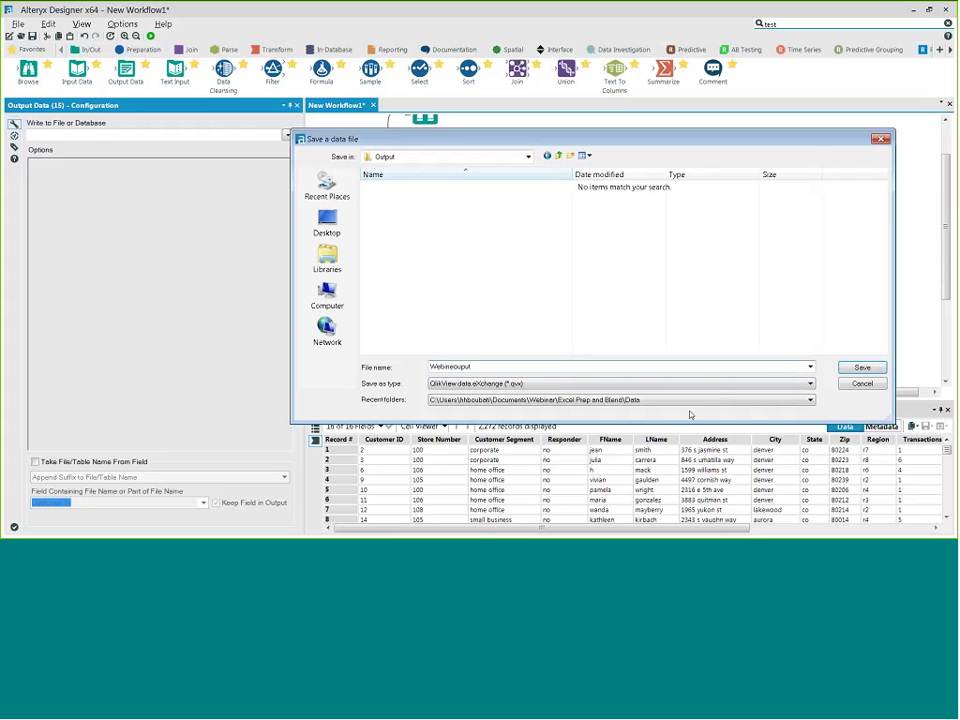
left_click(811, 384)
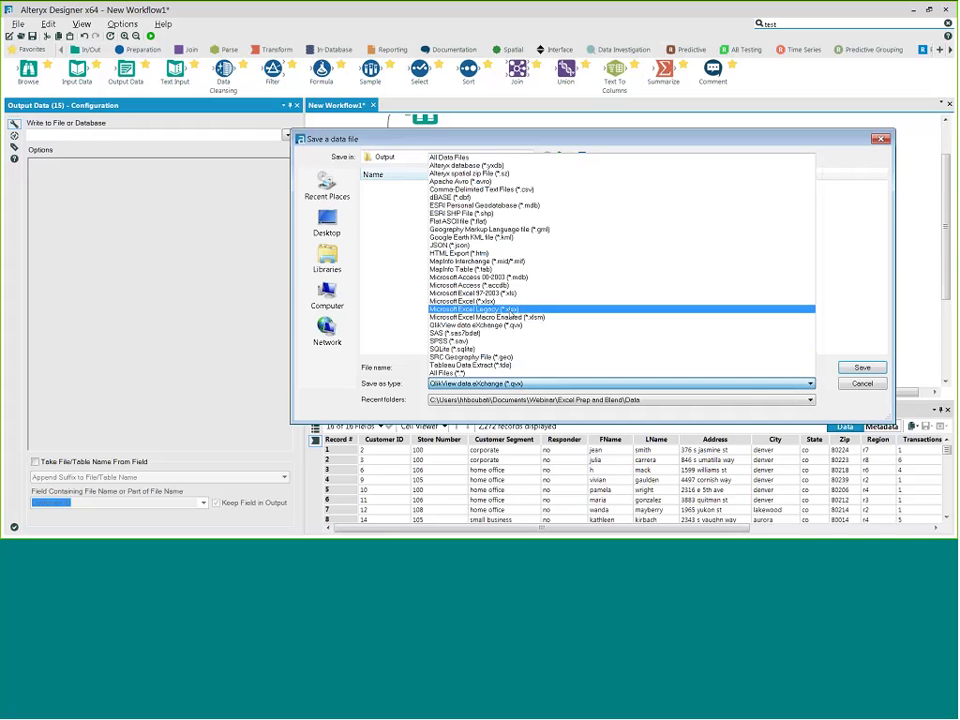
left_click(520, 309)
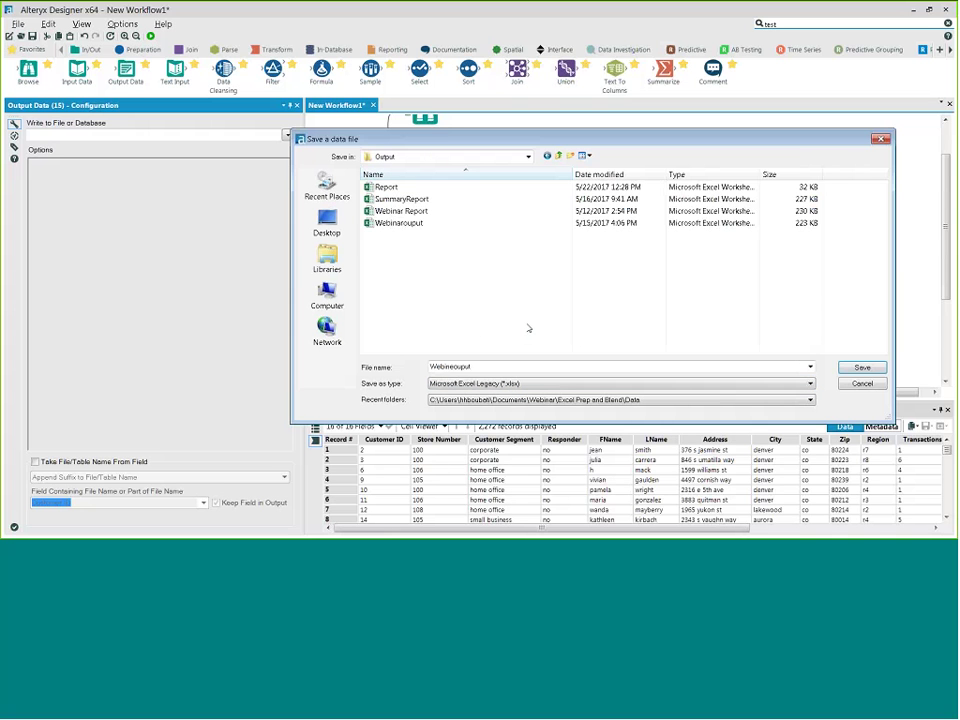
left_click(856, 369)
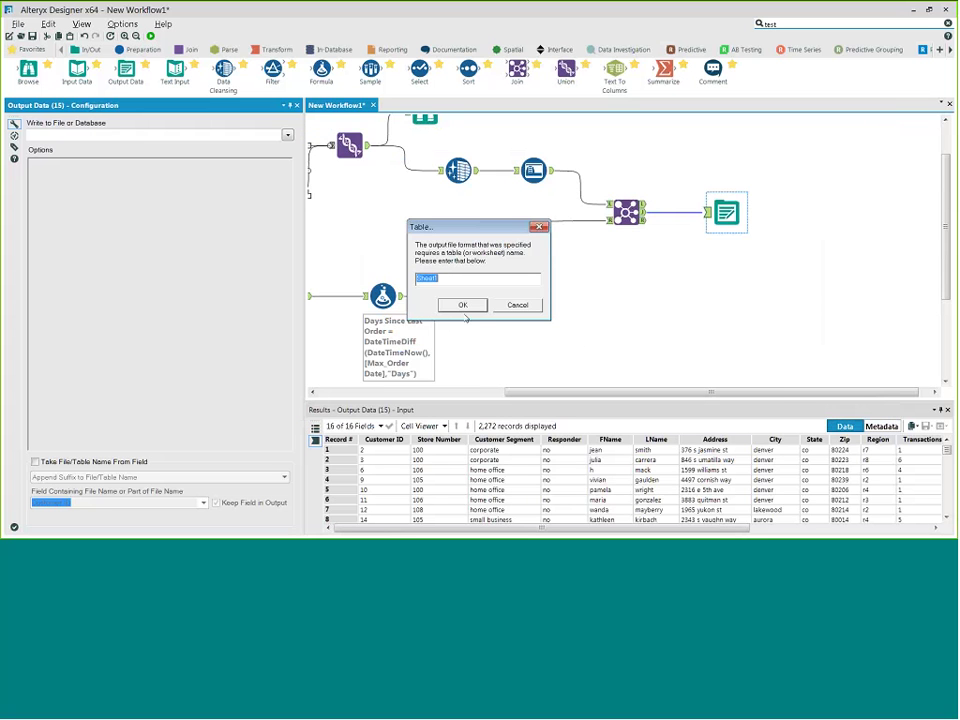
left_click(464, 306)
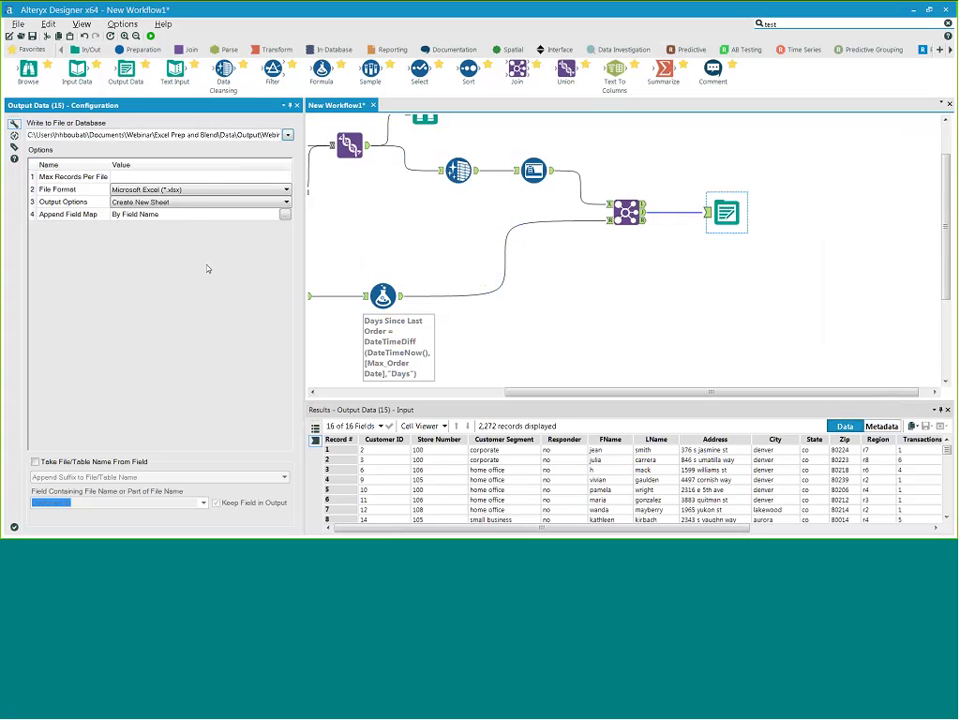
- Set the output option to Overwrite File (Remove) and take the file/table name from a field using Change File/Table Name
left_click(200, 202)
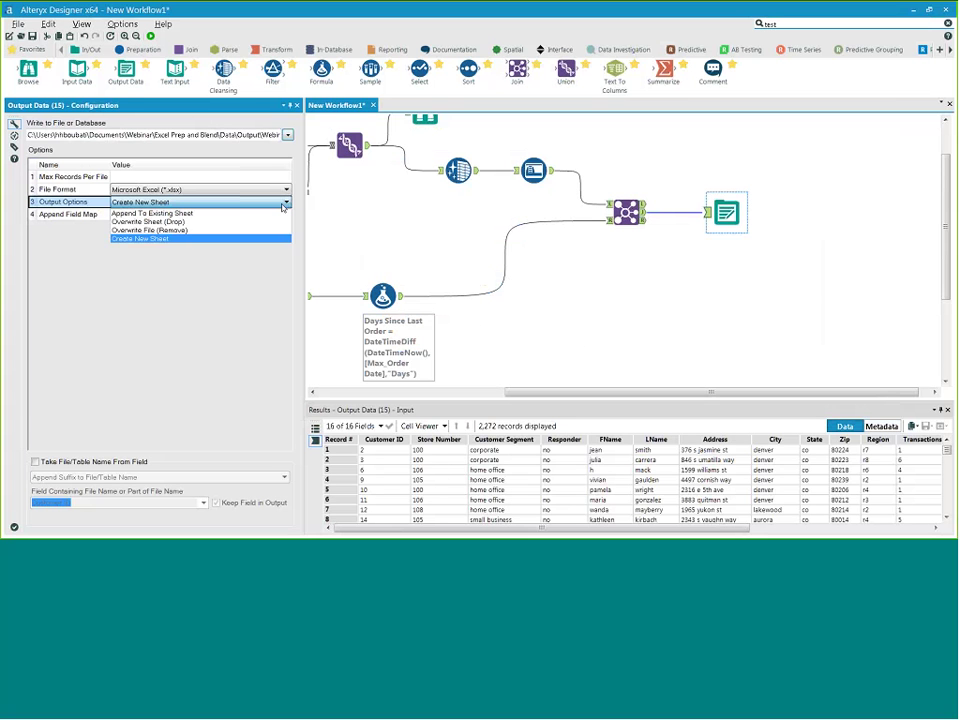
left_click(190, 230)
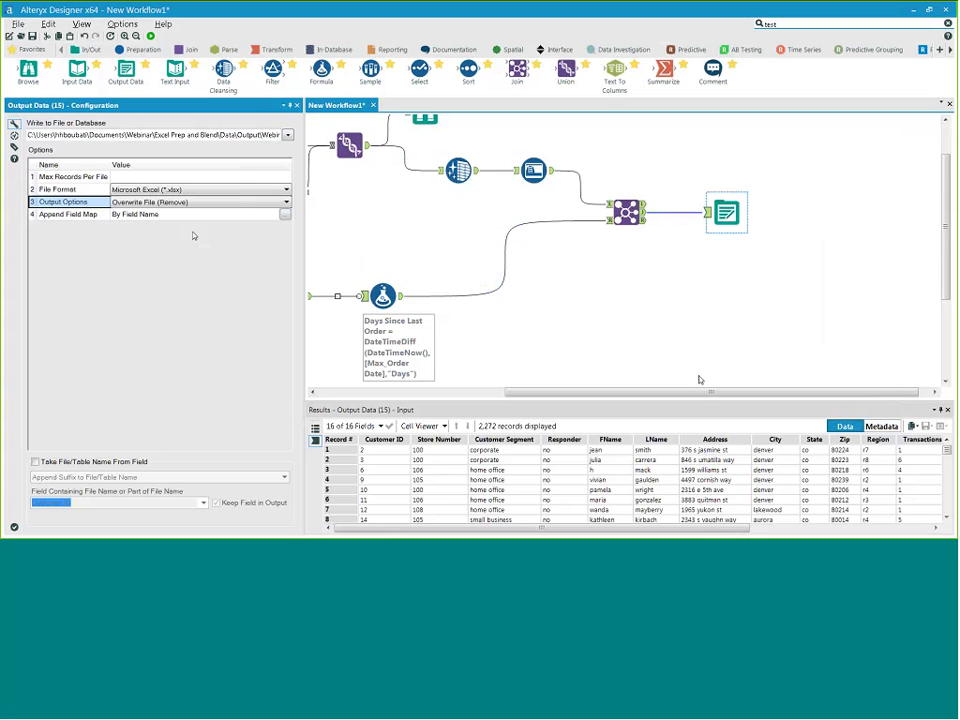
left_click(35, 462)
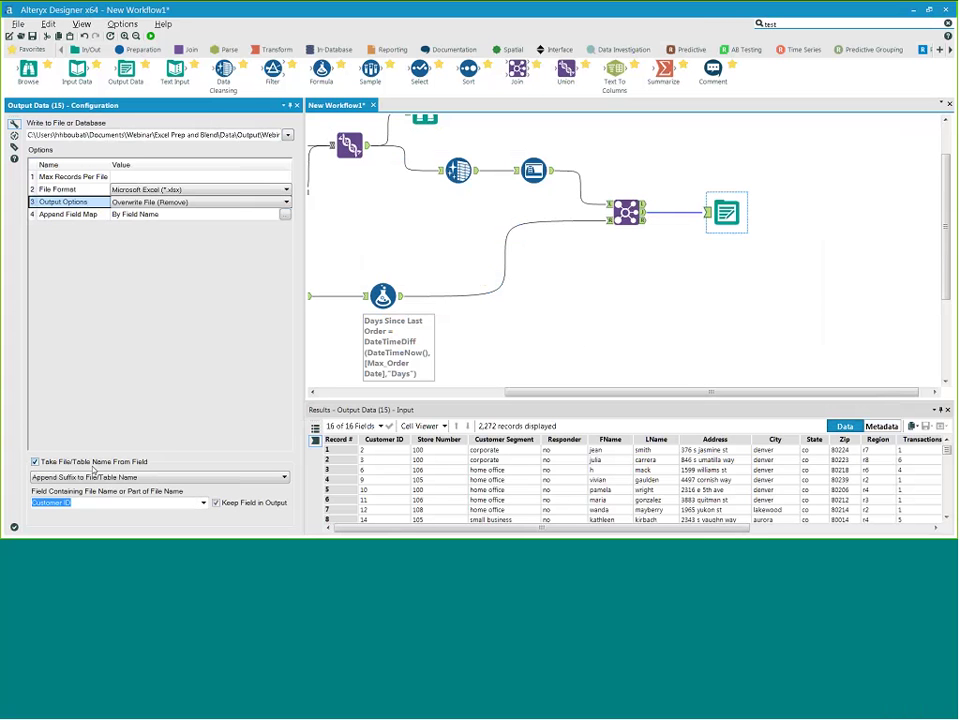
left_click(285, 478)
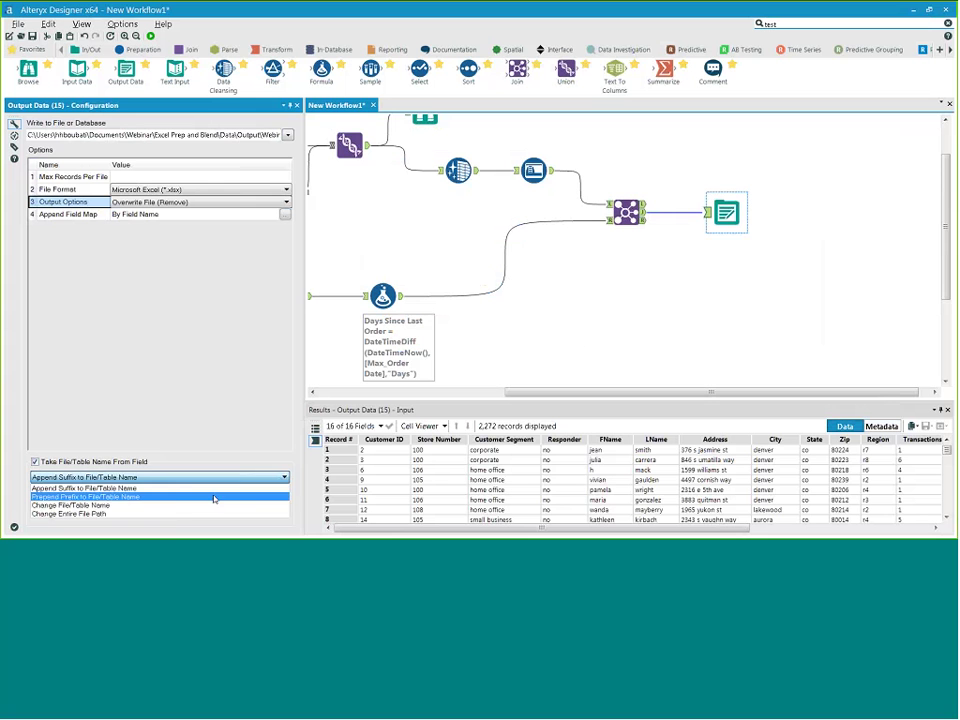
left_click(173, 505)
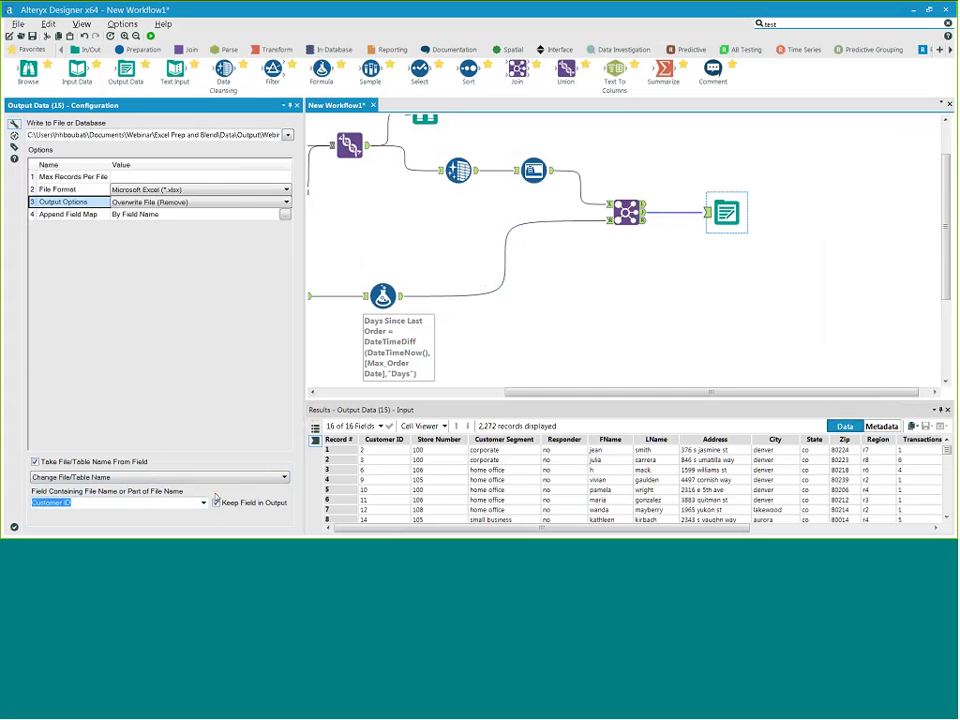
- Use Region as the field containing the file name for the output and run the workflow
left_click(203, 503)
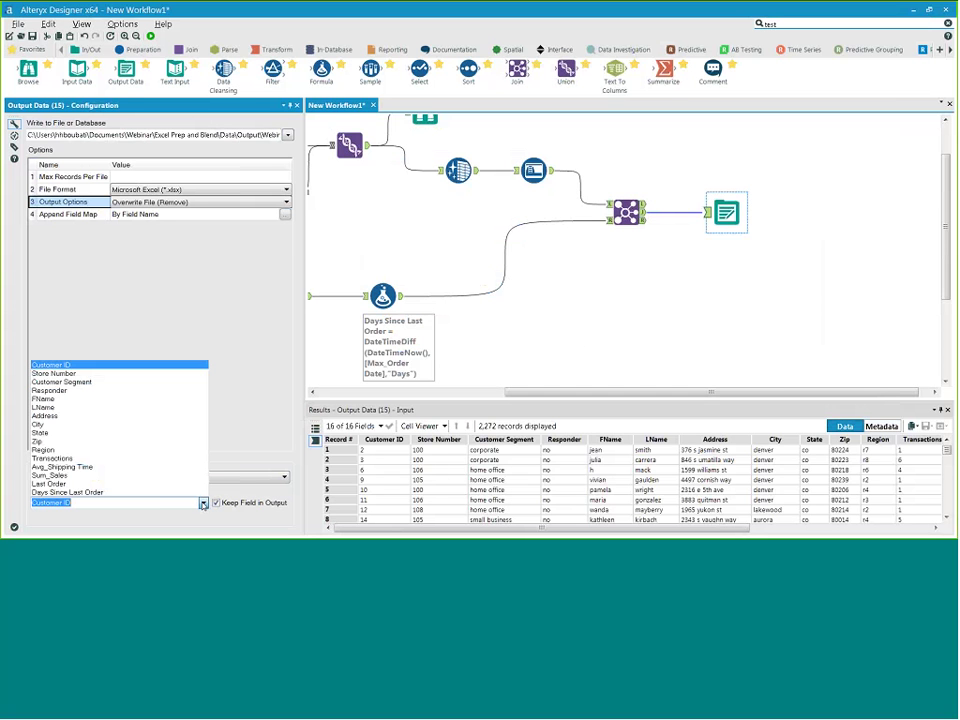
left_click(99, 450)
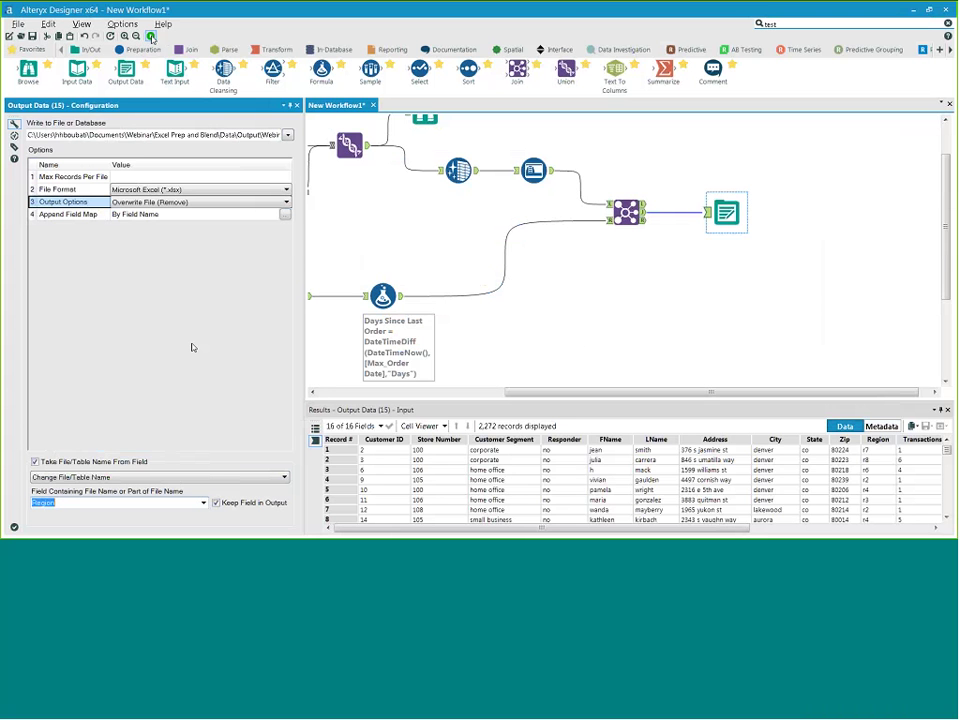
key("ctrl+r")
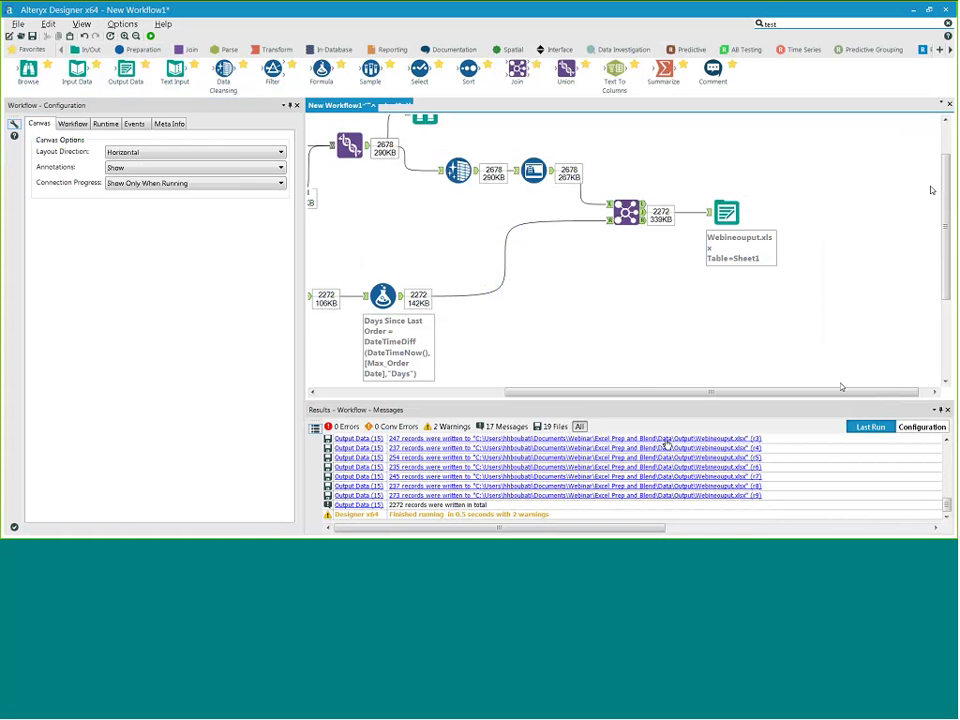
- Enlarge the results area, open the written Webineouput workbook from the output messages and examine its sheets, closing it each time
left_click_drag(631, 401, 631, 358)
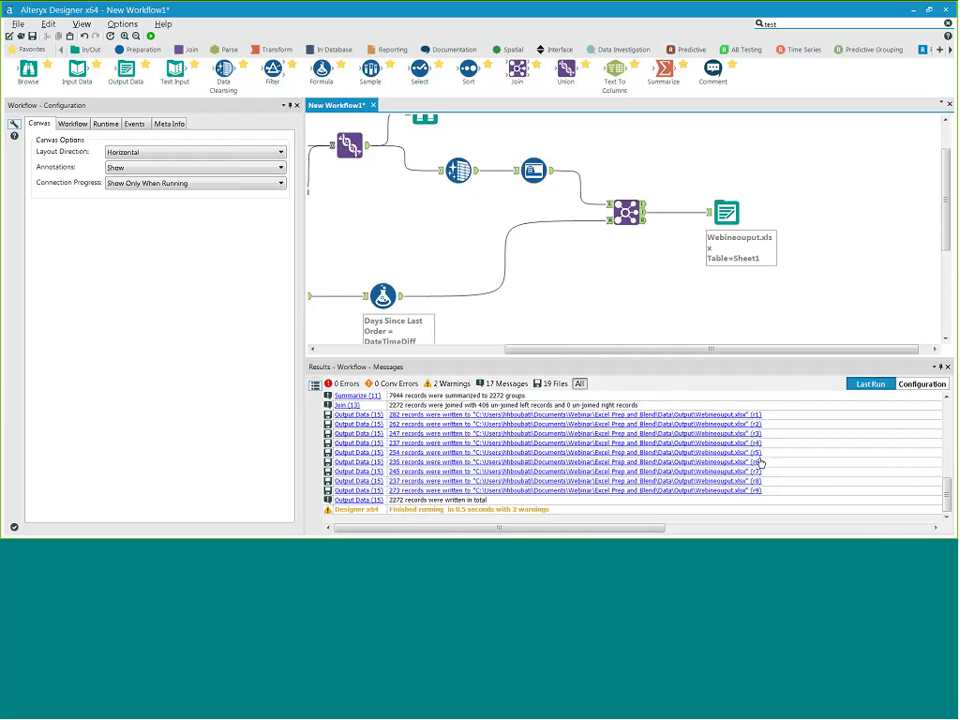
left_click(850, 413)
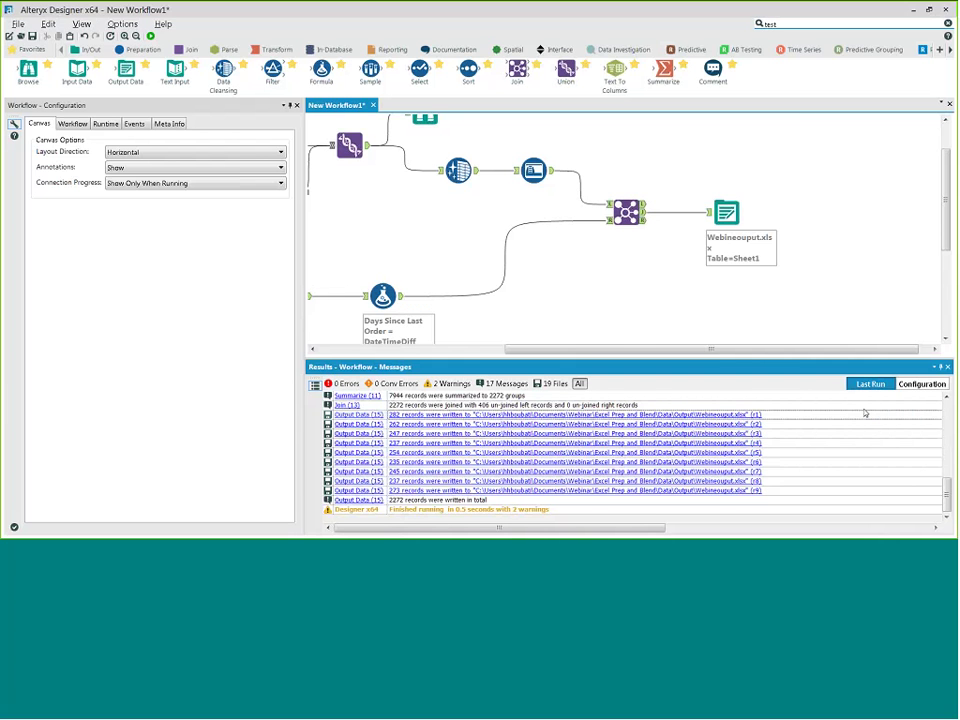
double_click(925, 414)
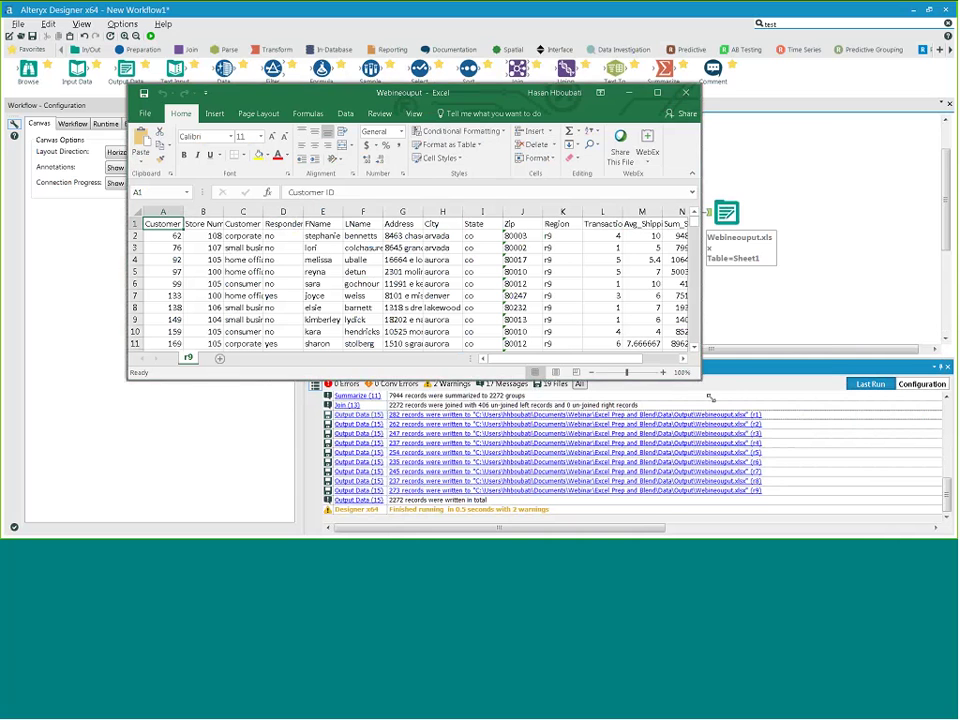
left_click_drag(709, 397, 830, 452)
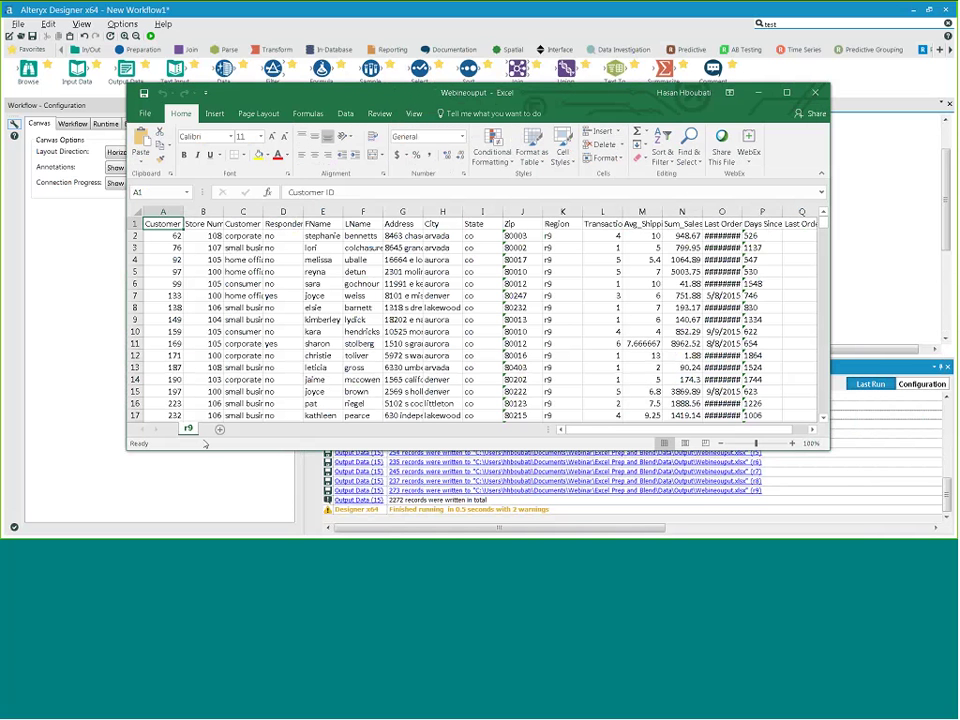
left_click(815, 92)
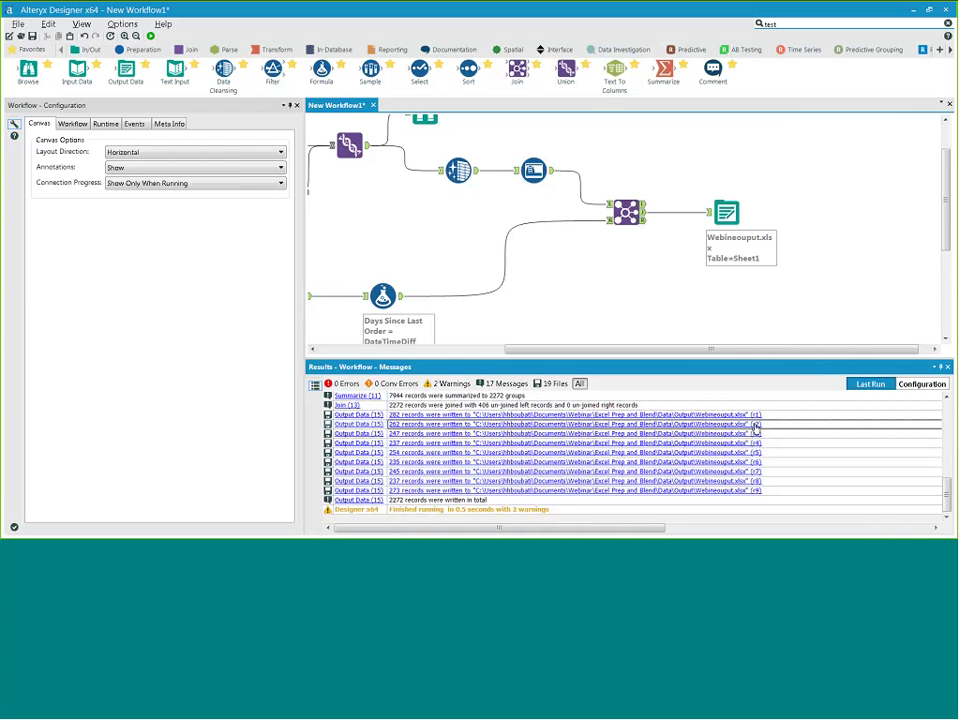
left_click(756, 428)
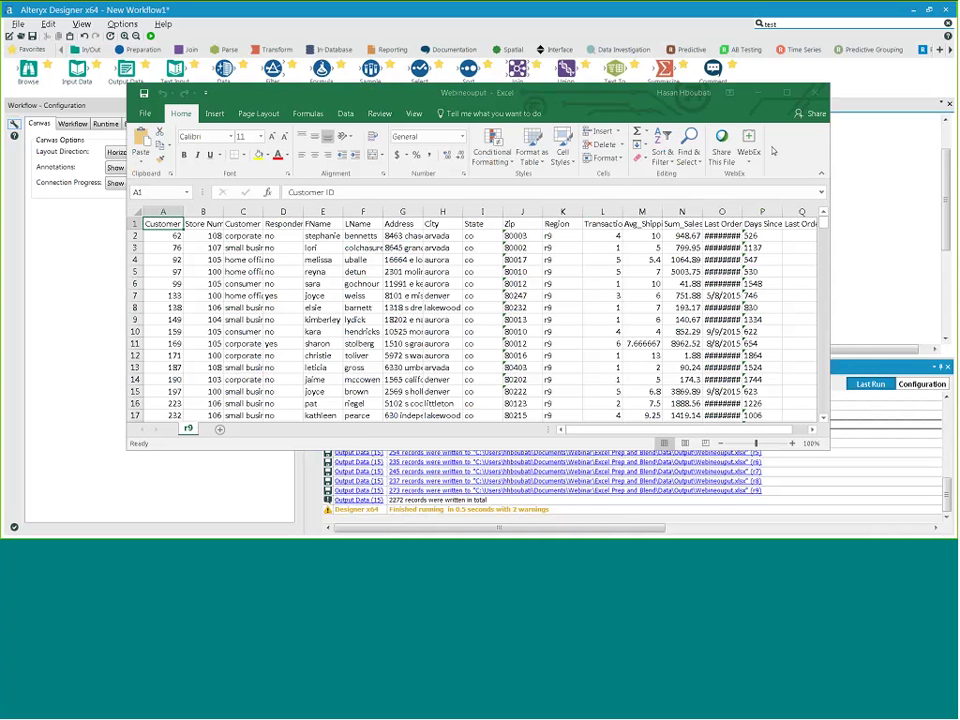
left_click(815, 92)
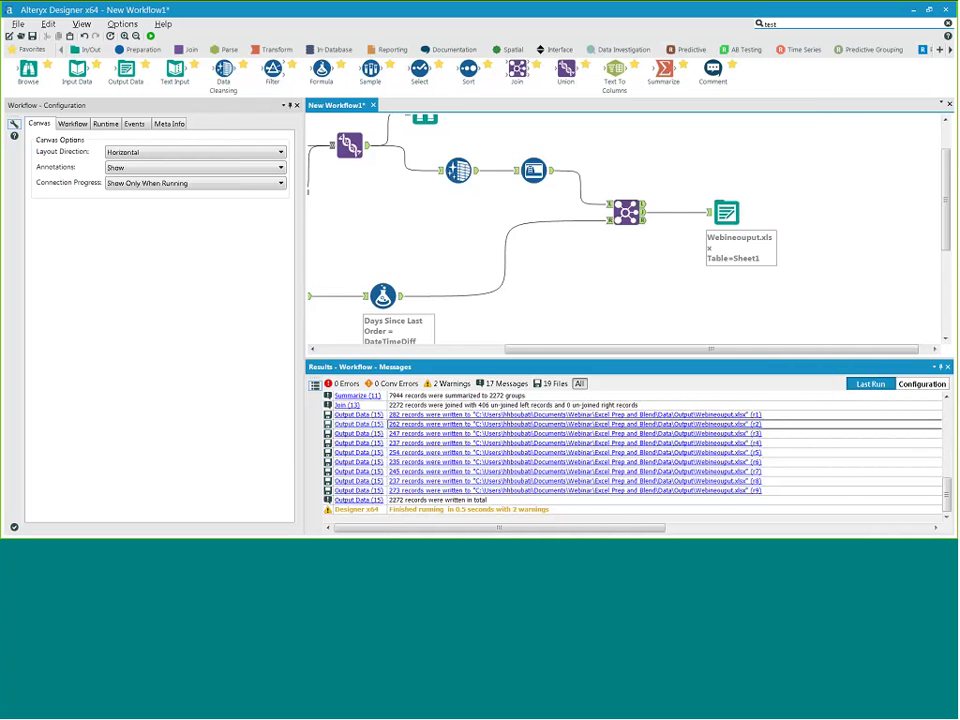
- Reselect Change File/Table Name as the Output Data tool's naming method and rerun the workflow
left_click(710, 218)
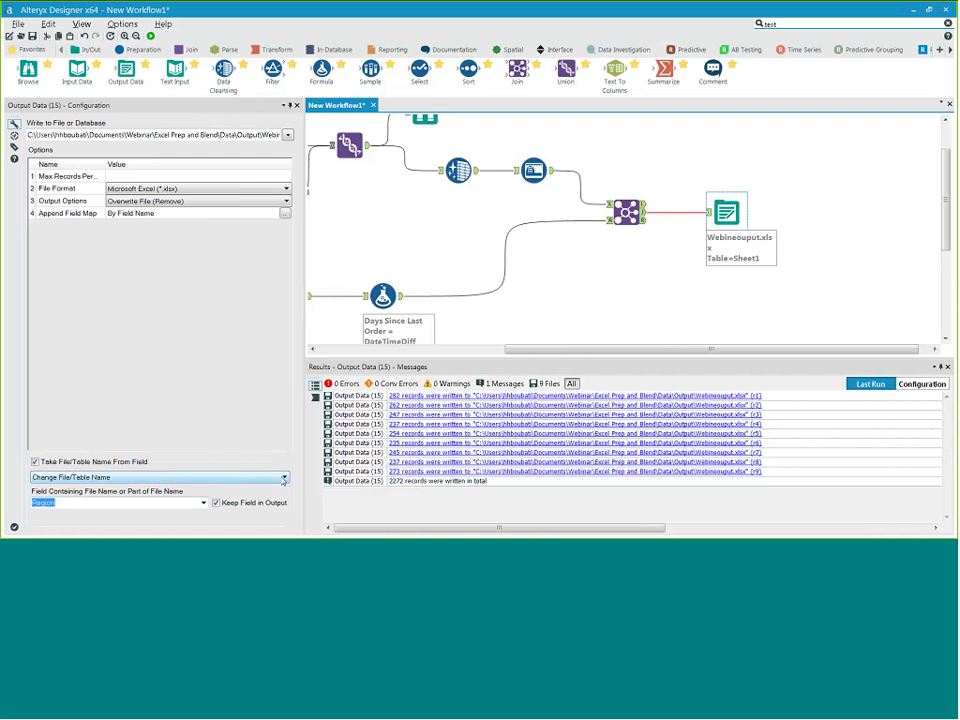
left_click(284, 477)
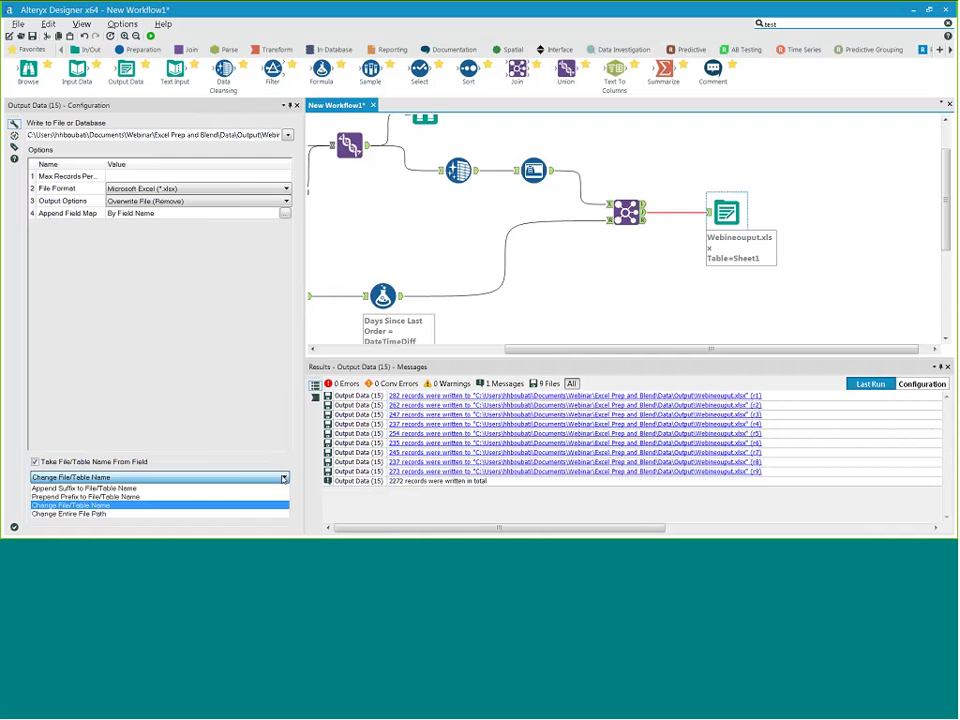
left_click(120, 506)
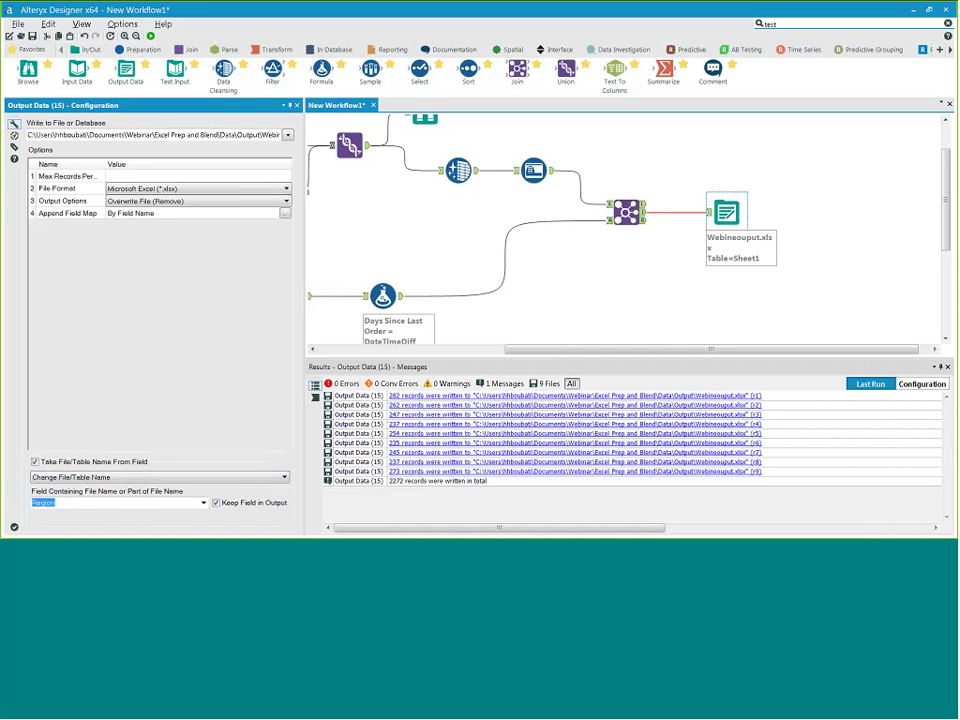
key("ctrl+r")
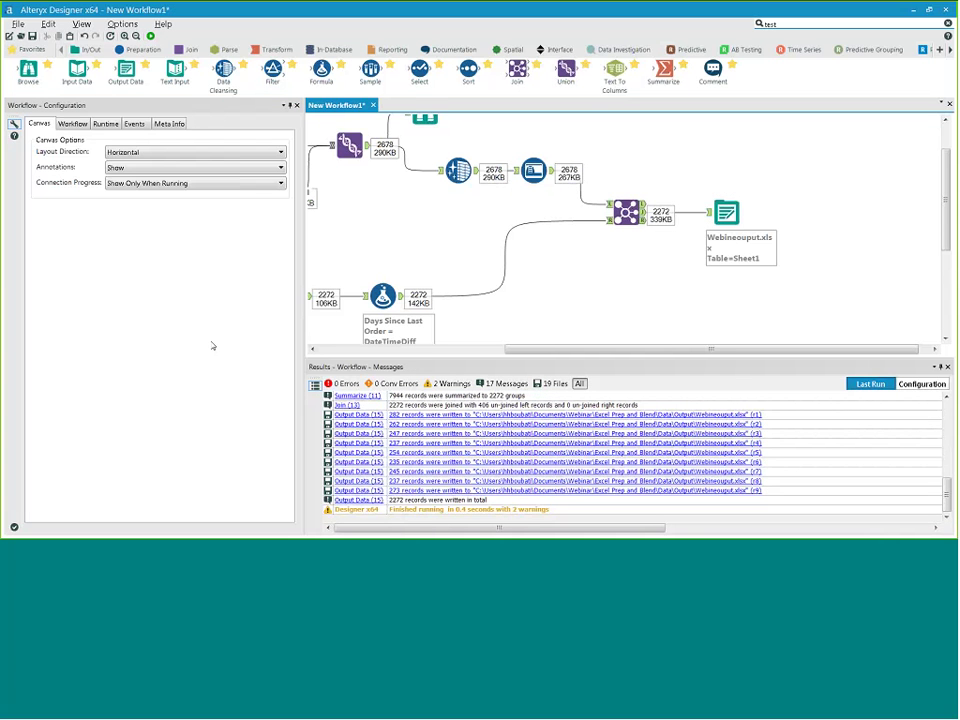
- Try the Output Data tool with the output option Append To Existing Sheet and run the workflow
left_click(726, 212)
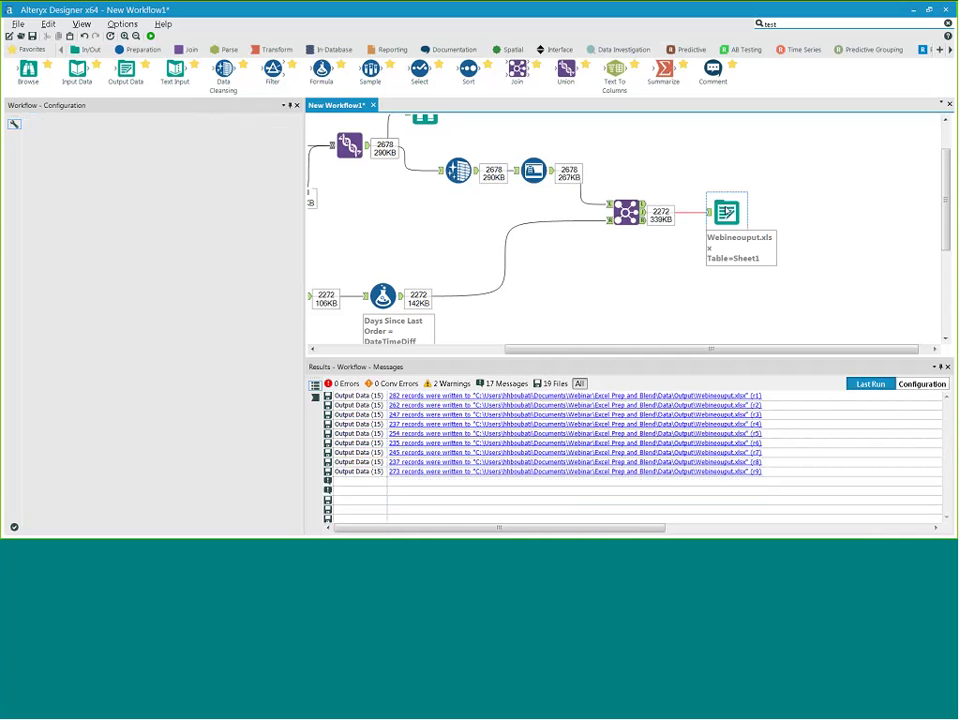
left_click(285, 201)
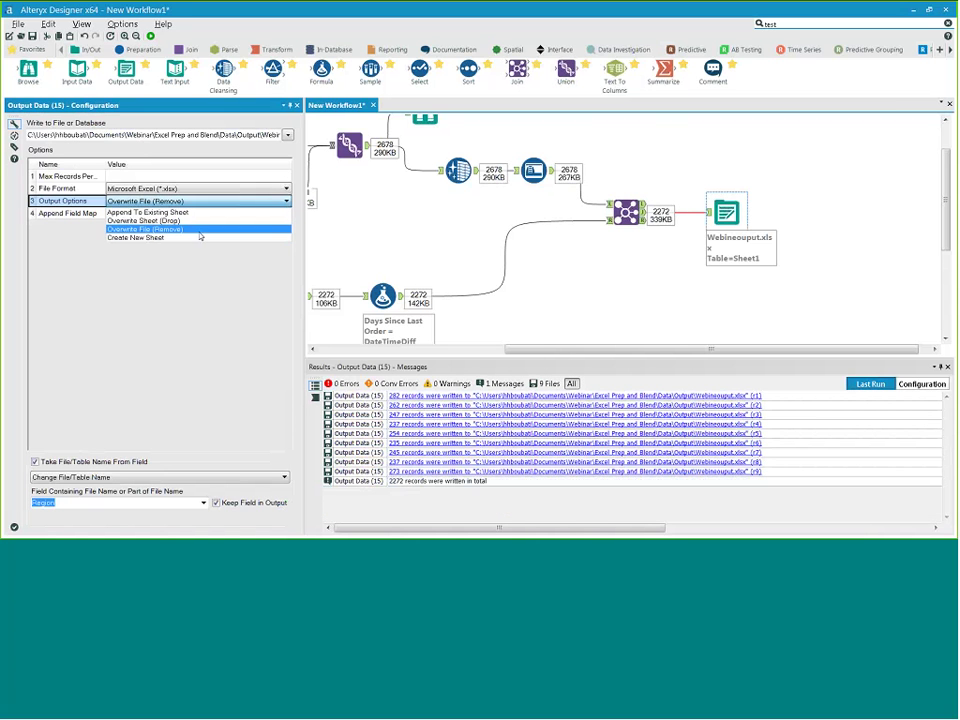
left_click(197, 214)
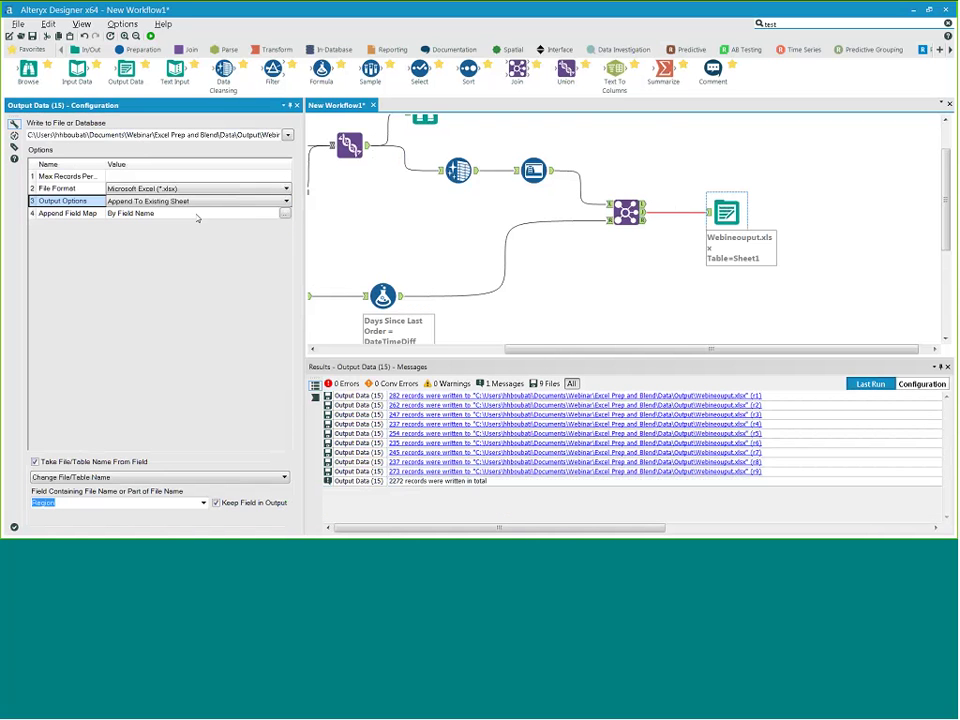
left_click(150, 35)
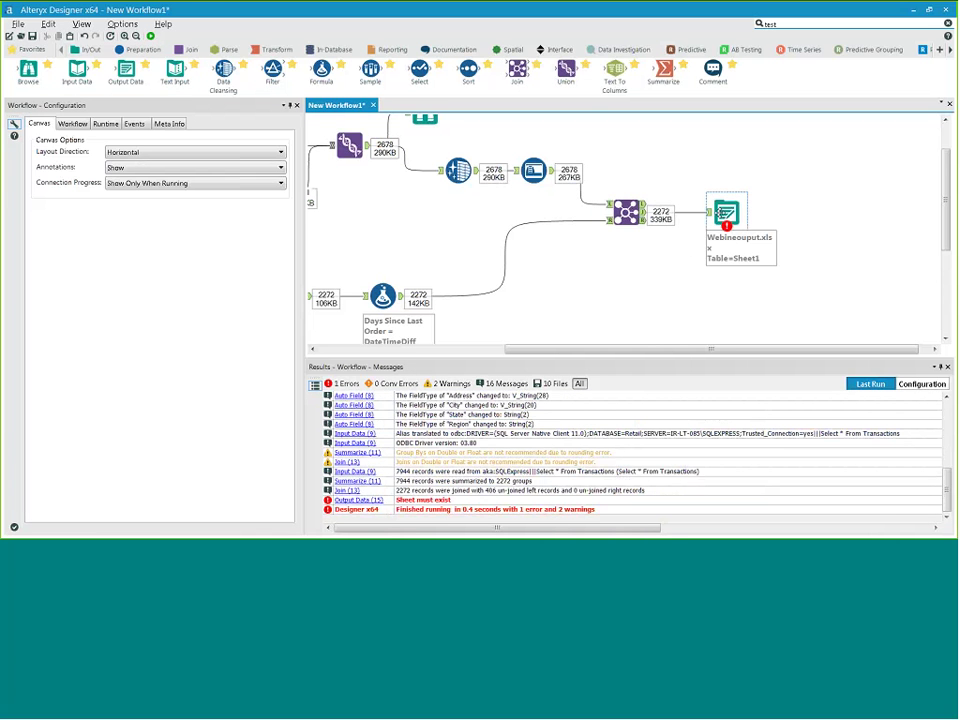
- Change the Output Data tool's destination to a Microsoft Excel (*.xlsx) file named MyReport in the Output folder and run the workflow
left_click(726, 212)
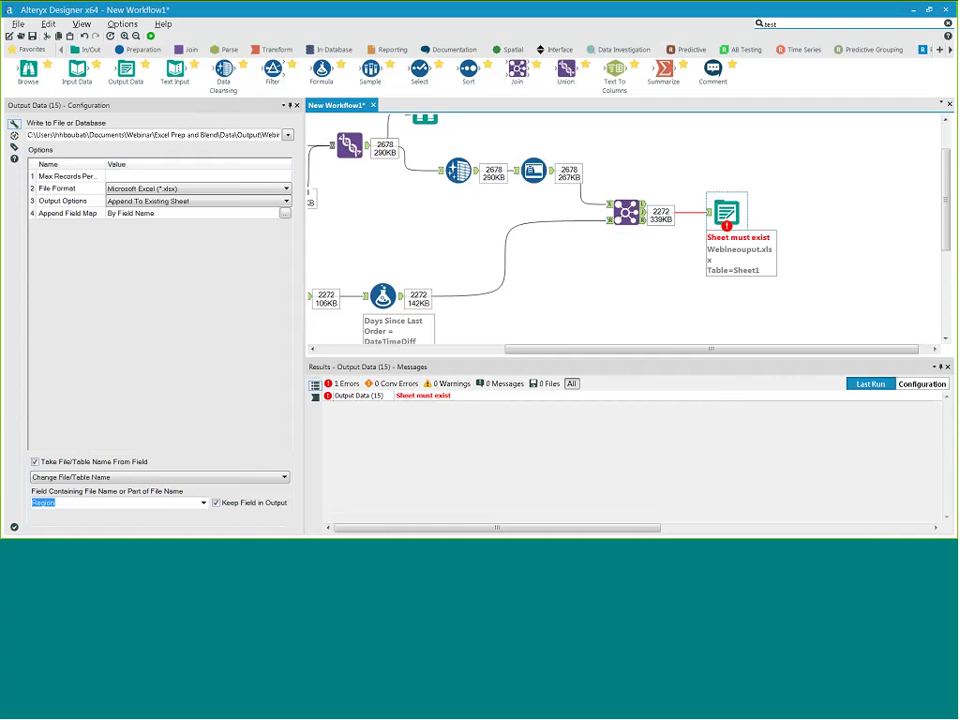
left_click(270, 134)
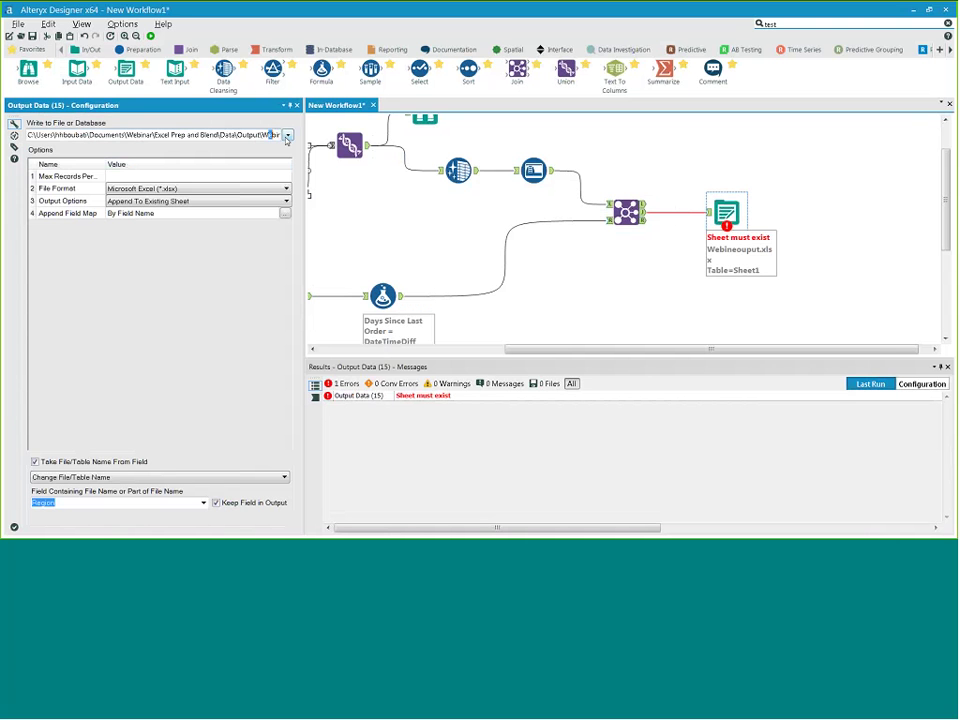
left_click(287, 135)
left_click(202, 151)
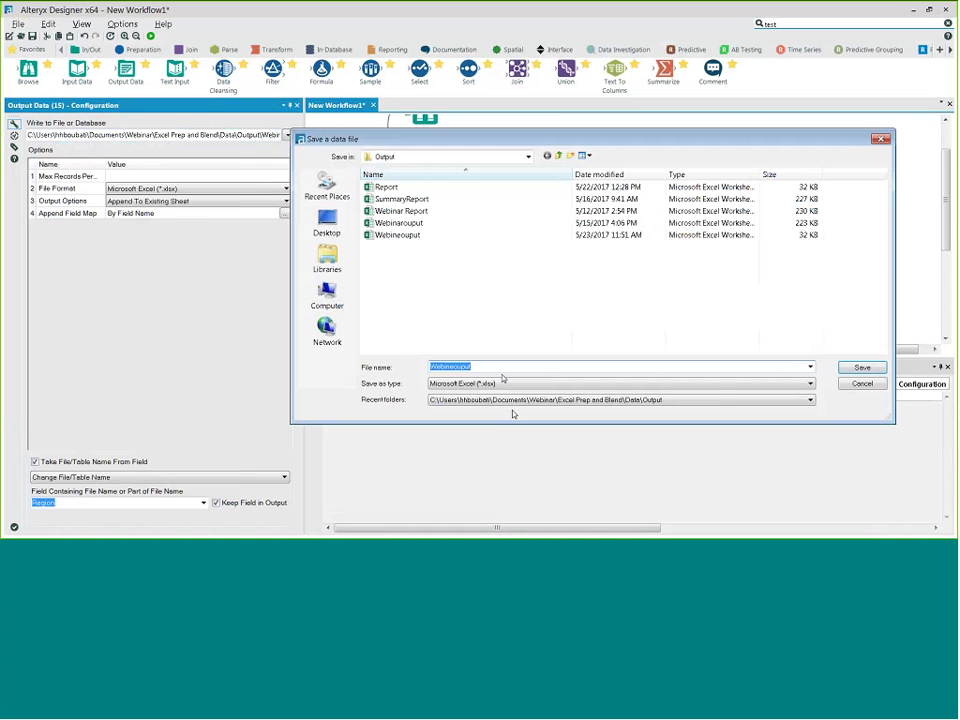
type("Myte")
key("BackSpace")
key("BackSpace")
type("Report")
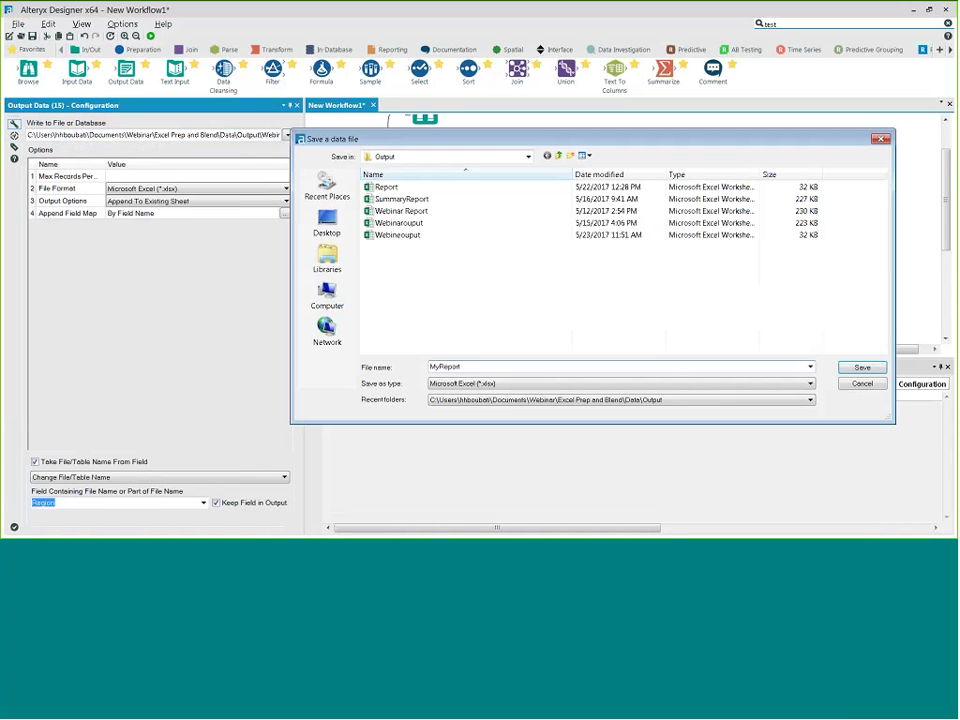
left_click(866, 370)
left_click(461, 305)
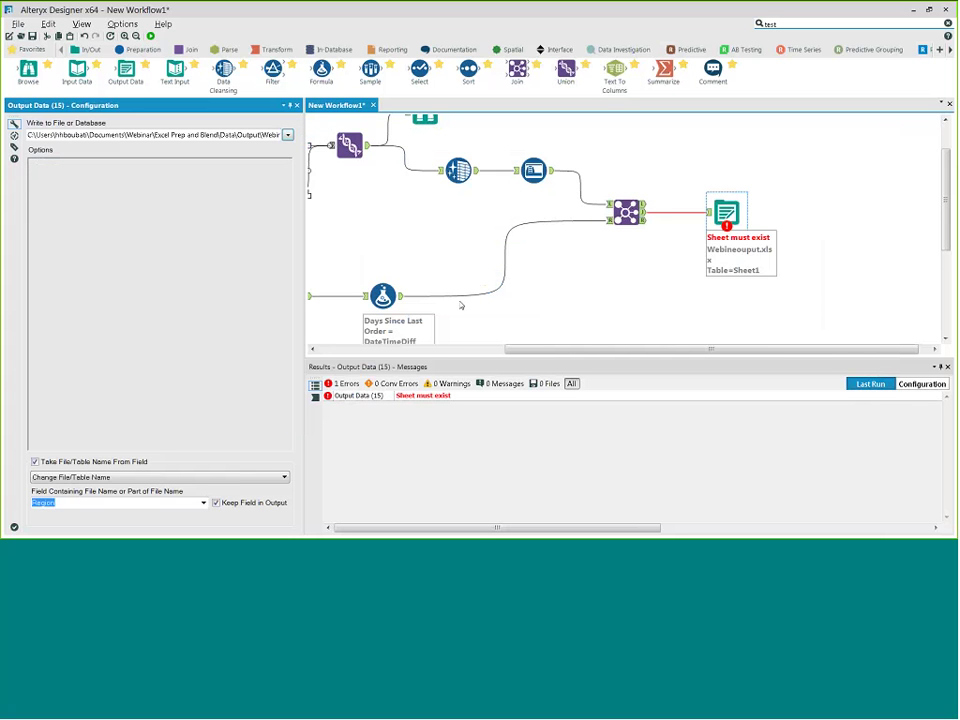
left_click(150, 36)
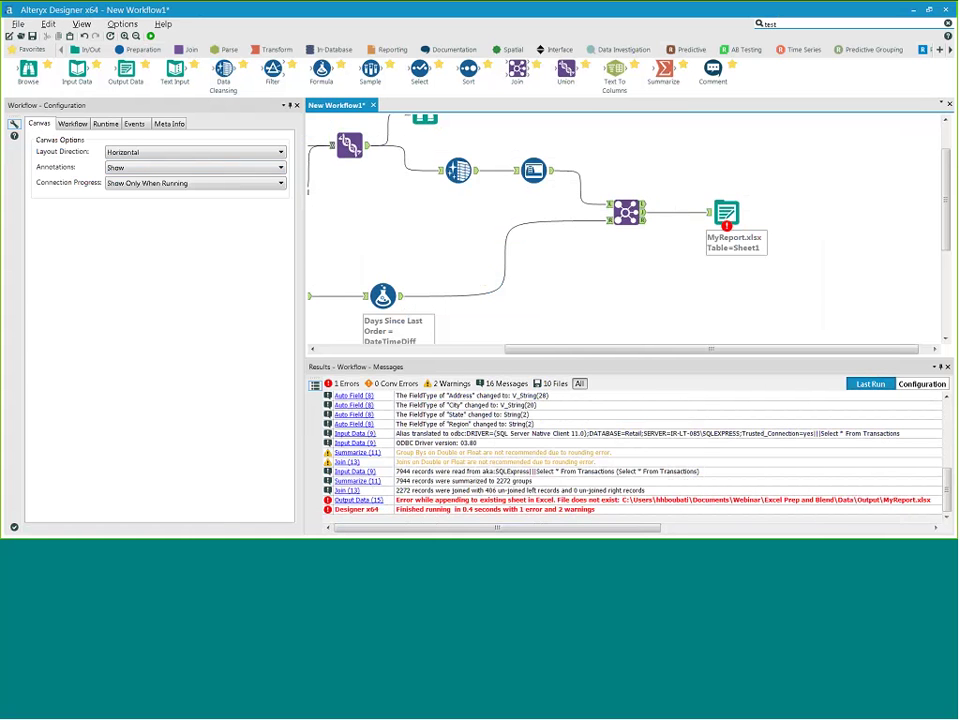
- Set the Output Data tool's output option to Overwrite Sheet (Drop) and run the workflow
left_click(264, 188)
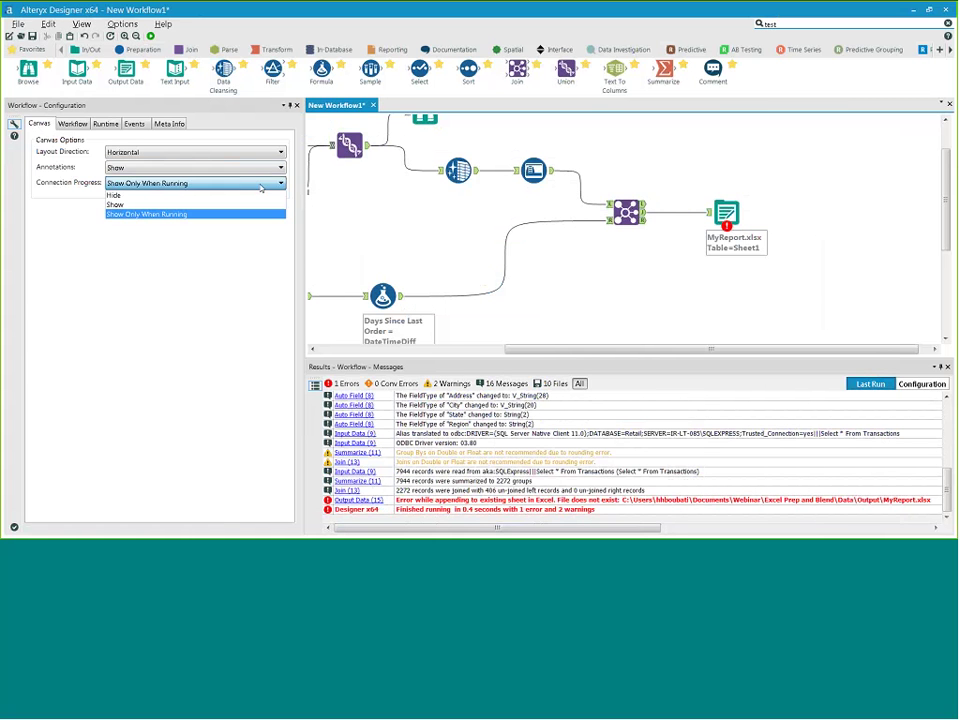
left_click(200, 216)
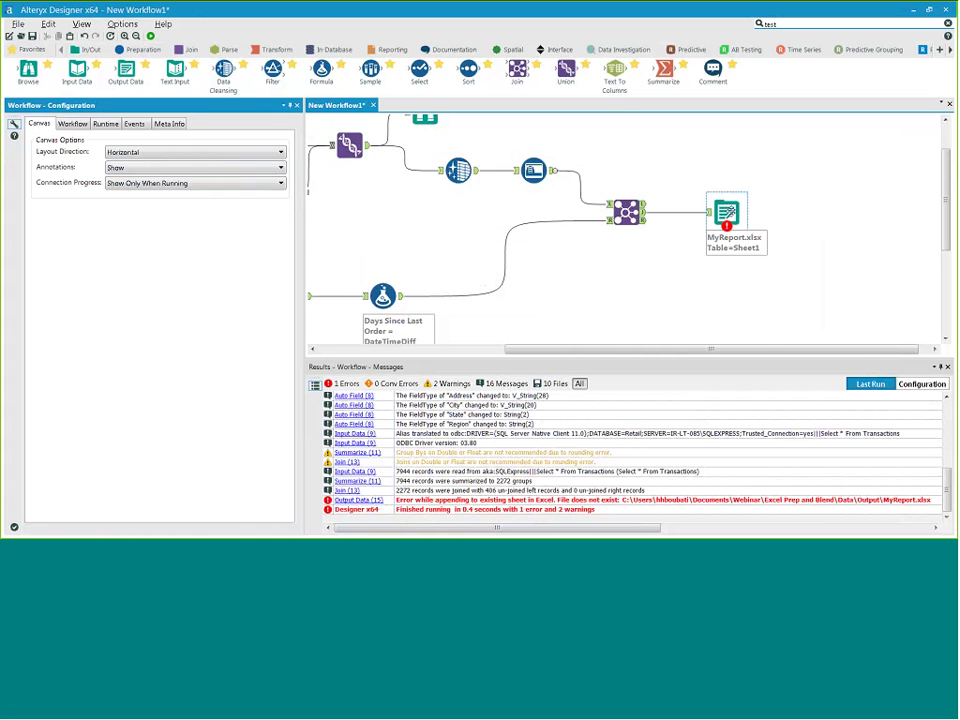
left_click(726, 212)
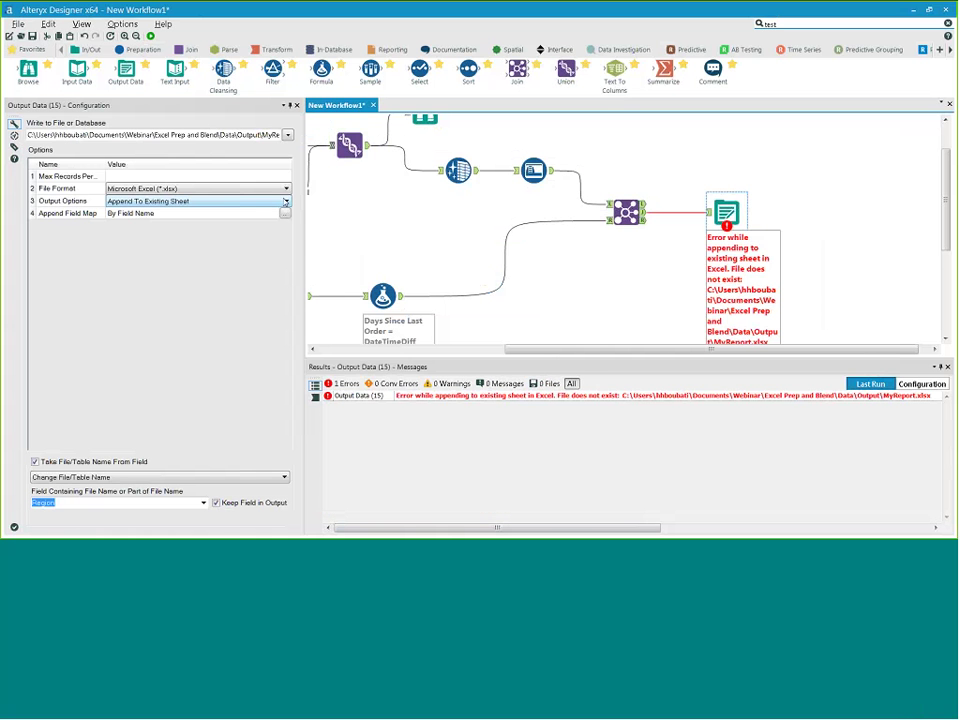
left_click(282, 202)
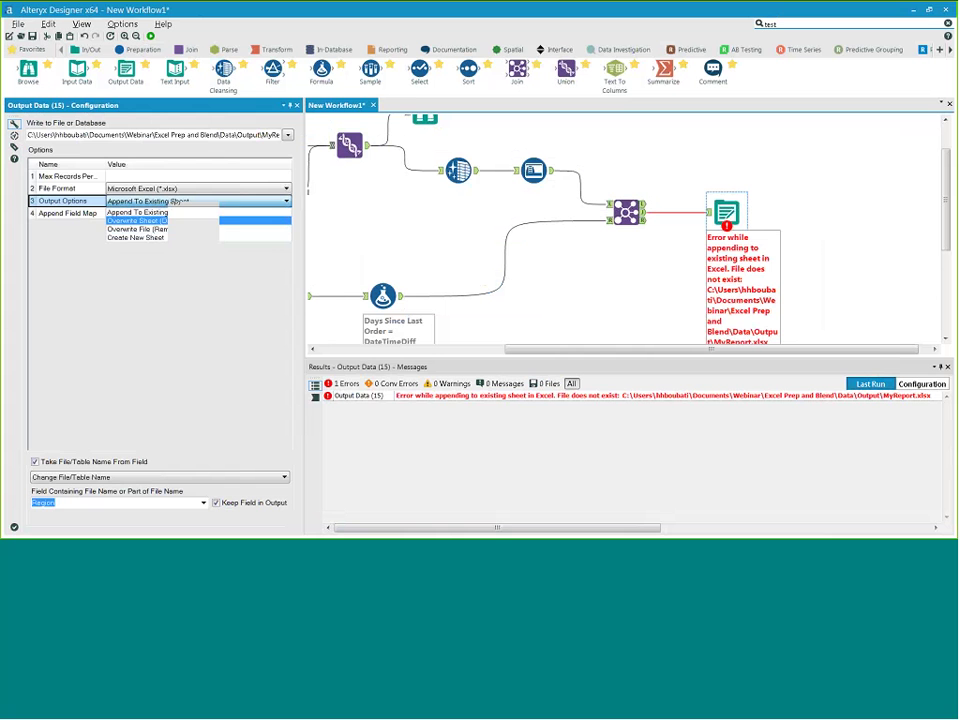
left_click(140, 220)
left_click(151, 36)
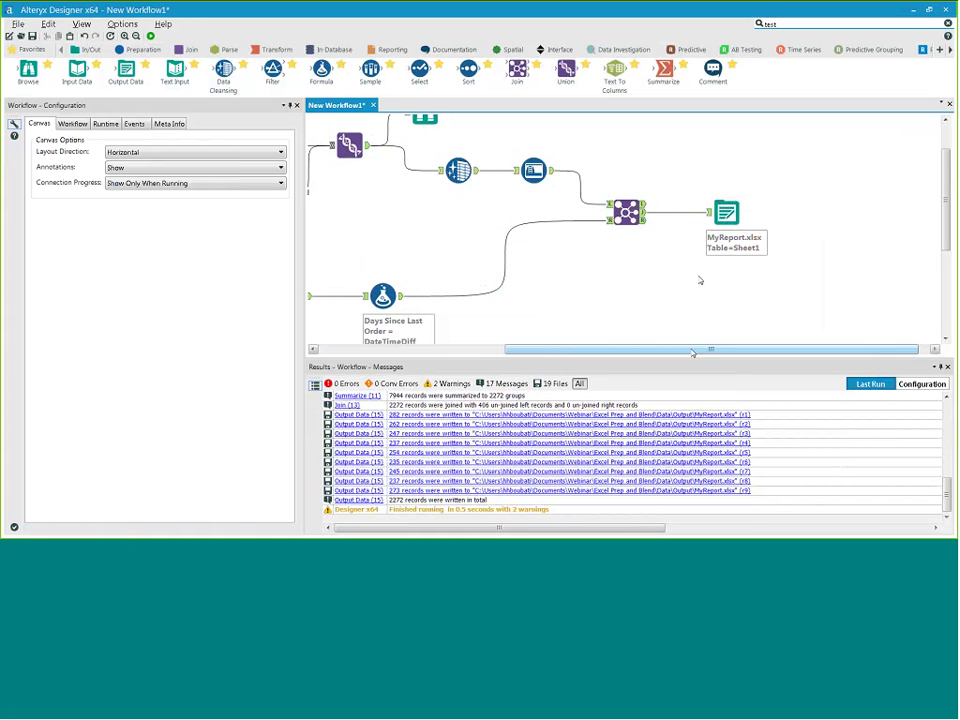
- Add a second Output Data tool below the MyReport output and connect it to the Join tool's J output
left_click_drag(692, 353, 703, 353)
left_click_drag(946, 202, 946, 228)
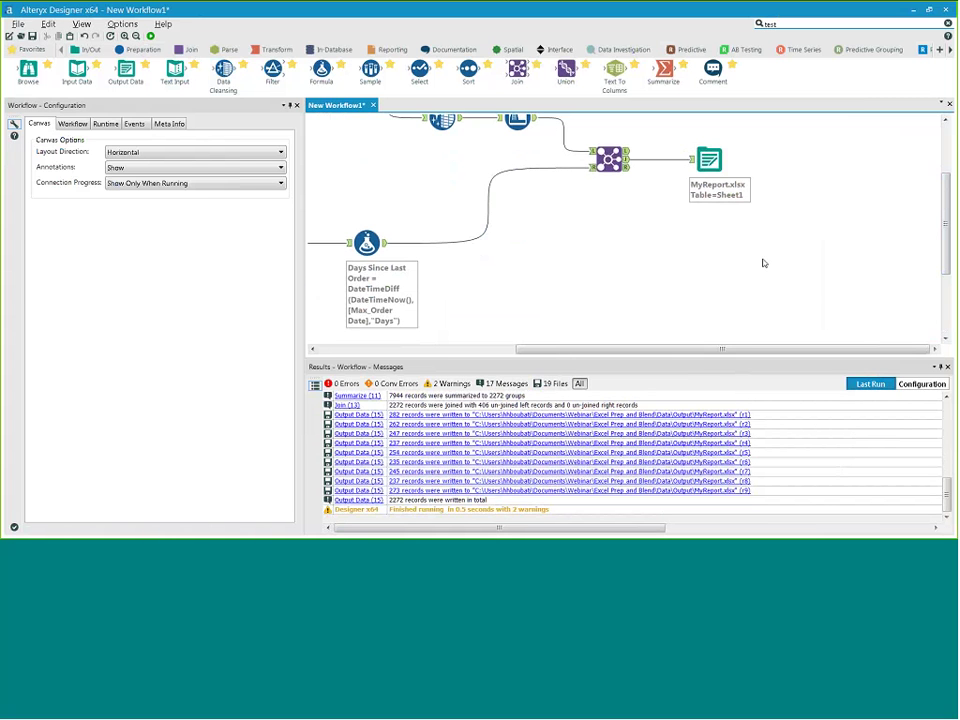
scroll(790, 263, "up", 1)
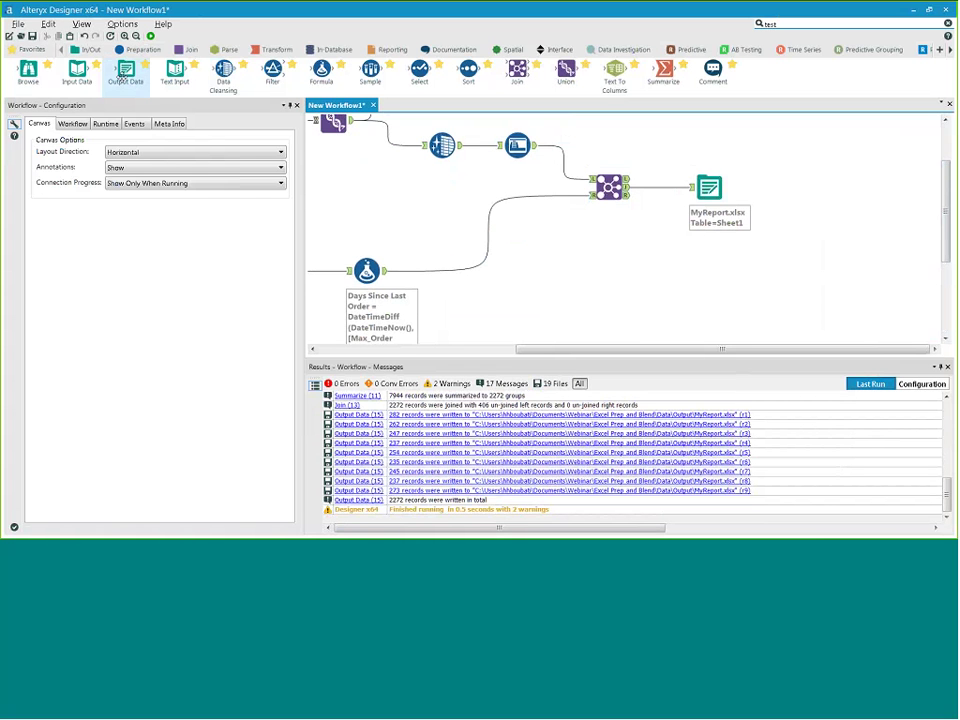
left_click_drag(121, 76, 718, 263)
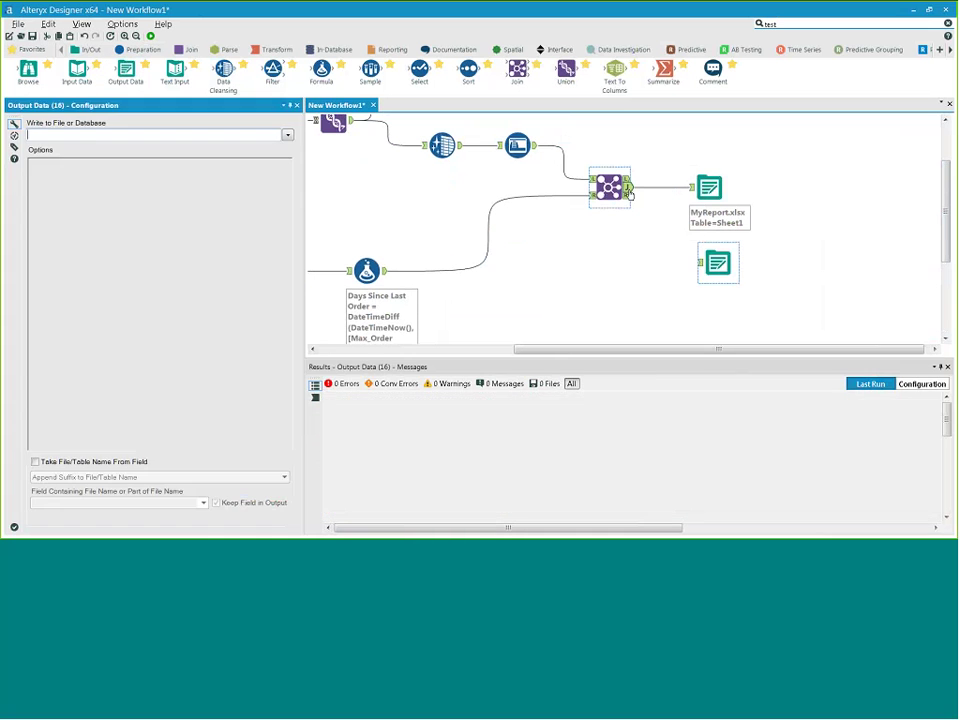
left_click_drag(630, 190, 699, 263)
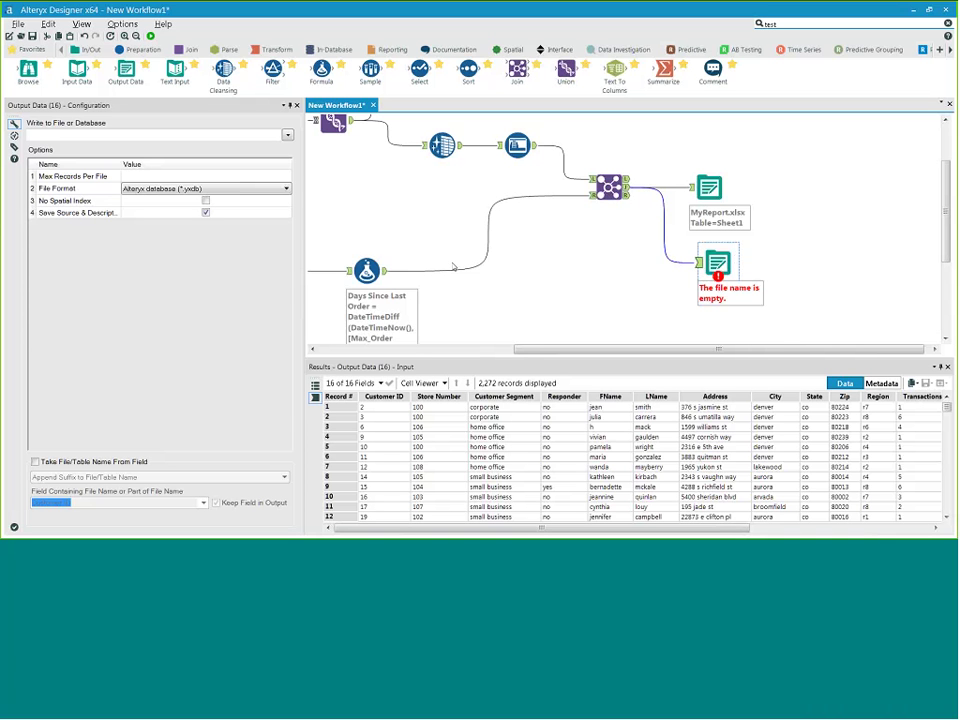
- Set the new Output Data tool to write a Tableau Data Extract (*.tde) named Touput in the Output folder and run the workflow
left_click(288, 134)
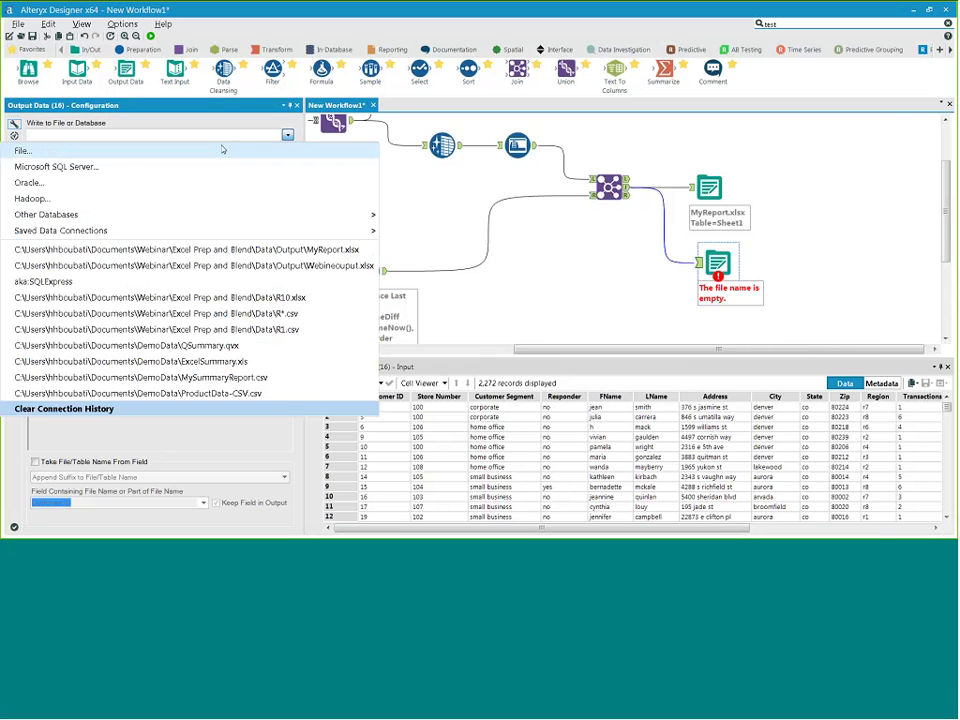
left_click(30, 148)
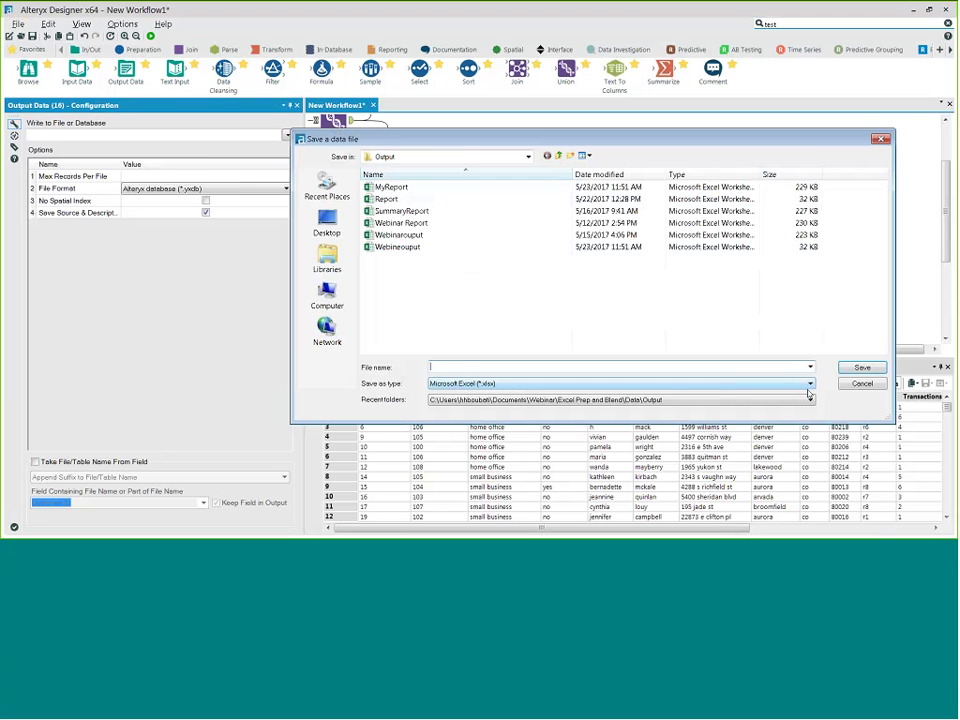
left_click(808, 384)
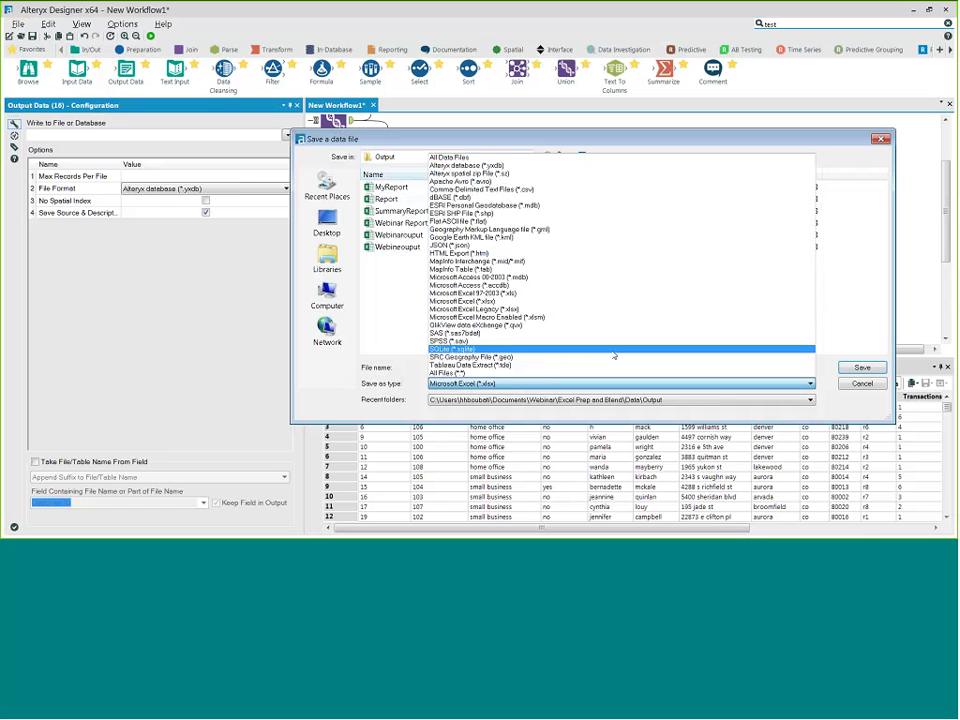
left_click(541, 366)
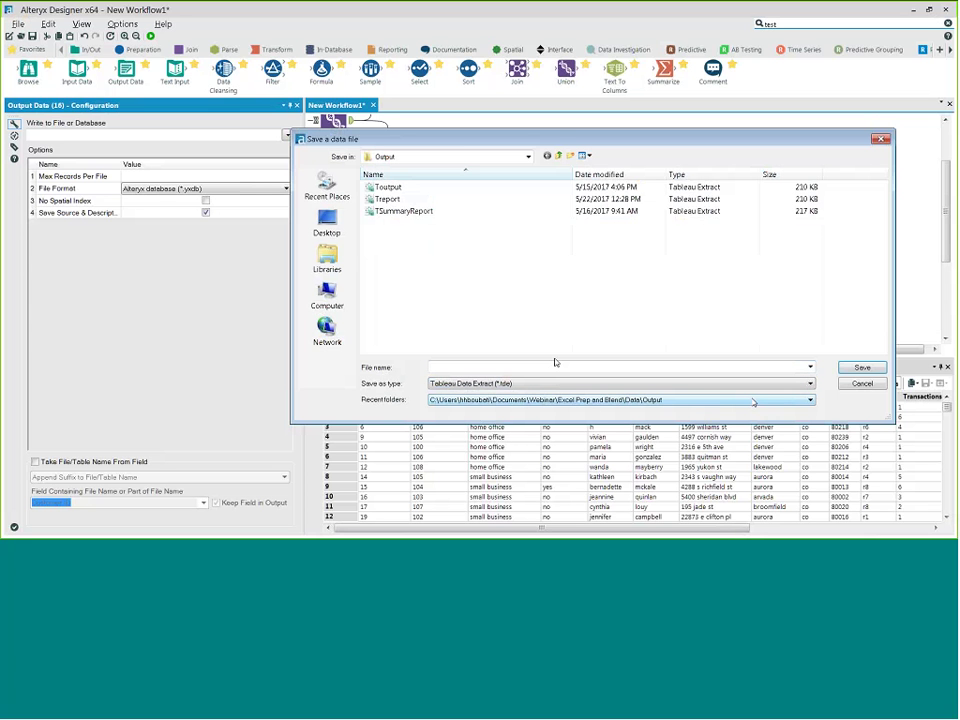
left_click(678, 367)
type("Toupu")
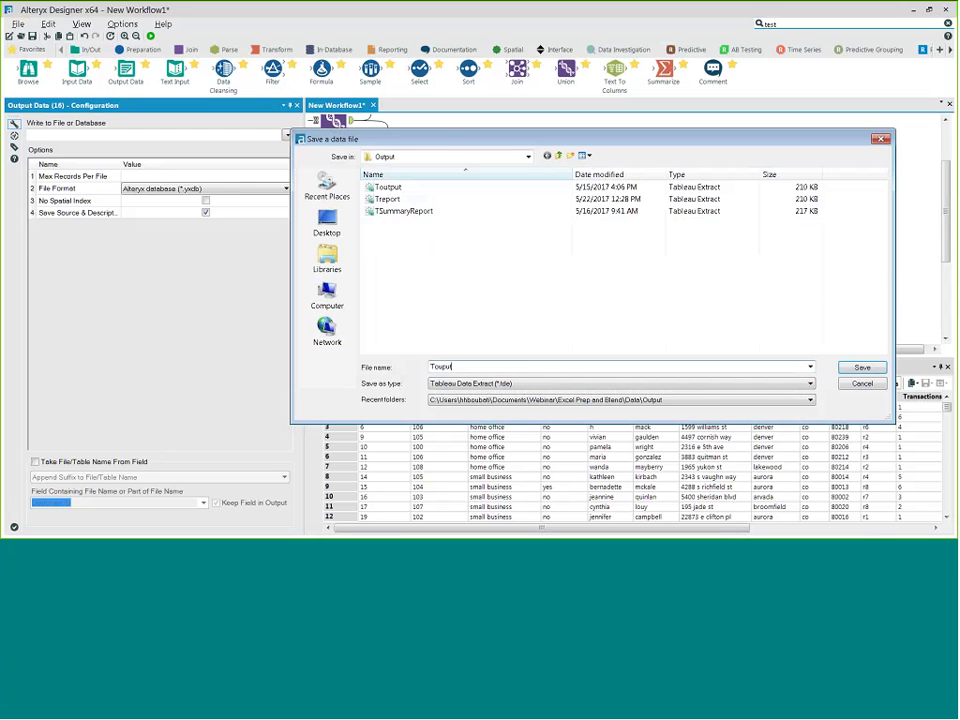
left_click(862, 367)
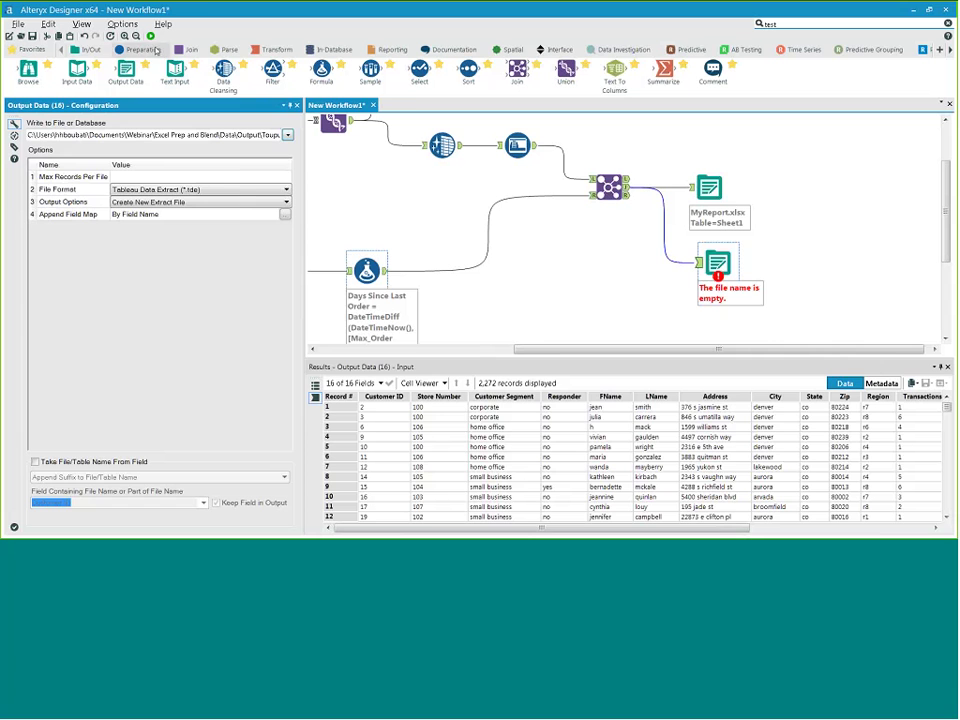
left_click(150, 36)
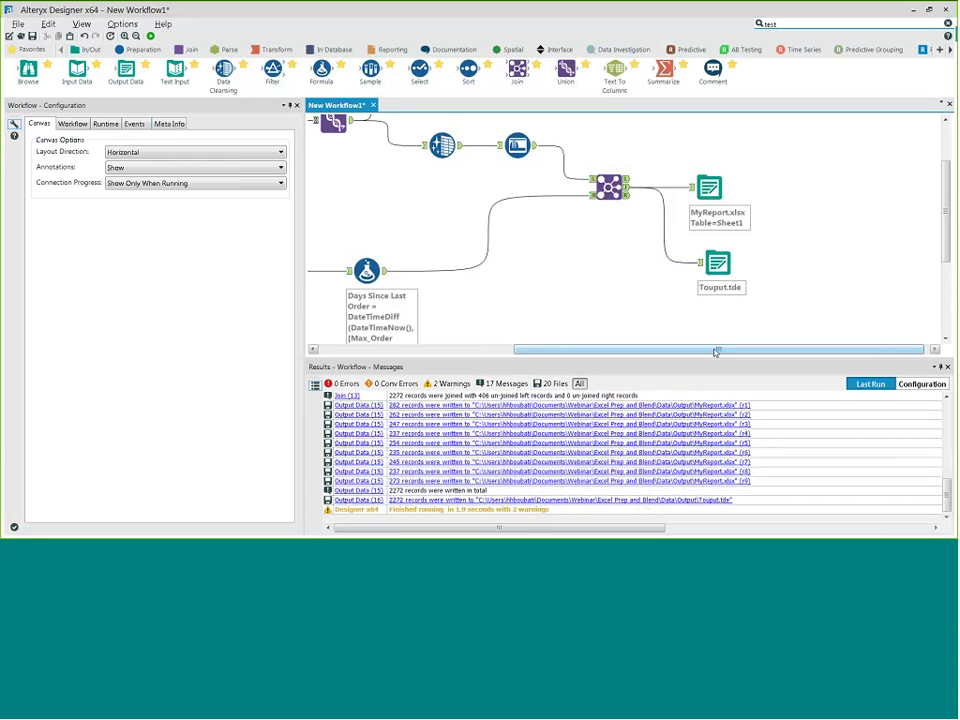
- Enlarge the canvas area and examine the Responder field in the Join tool's J output records
left_click_drag(715, 352, 721, 352)
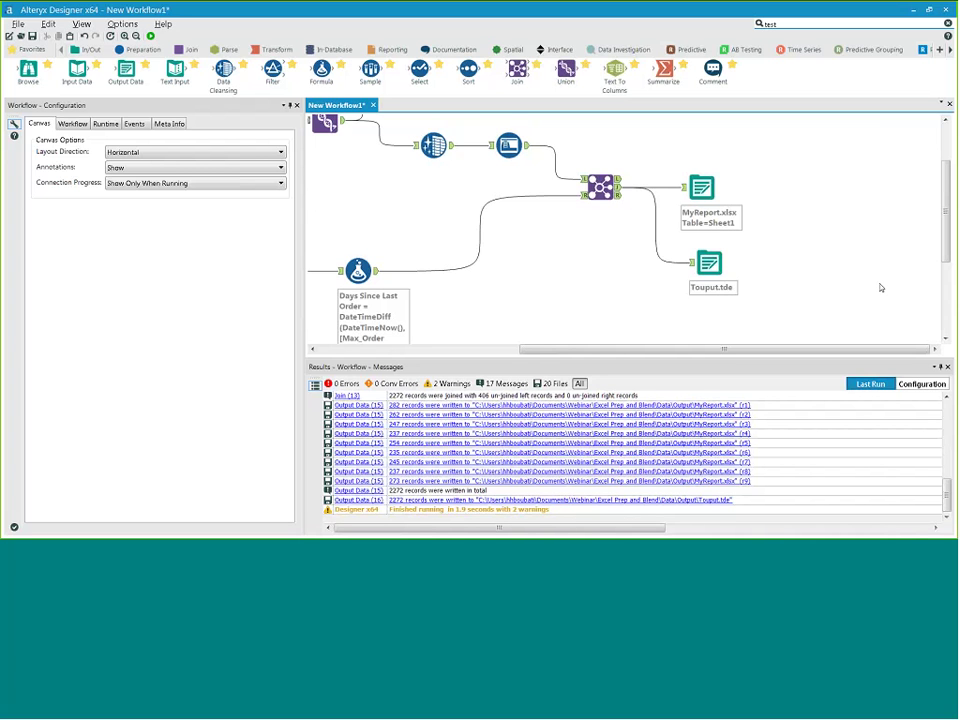
left_click(686, 51)
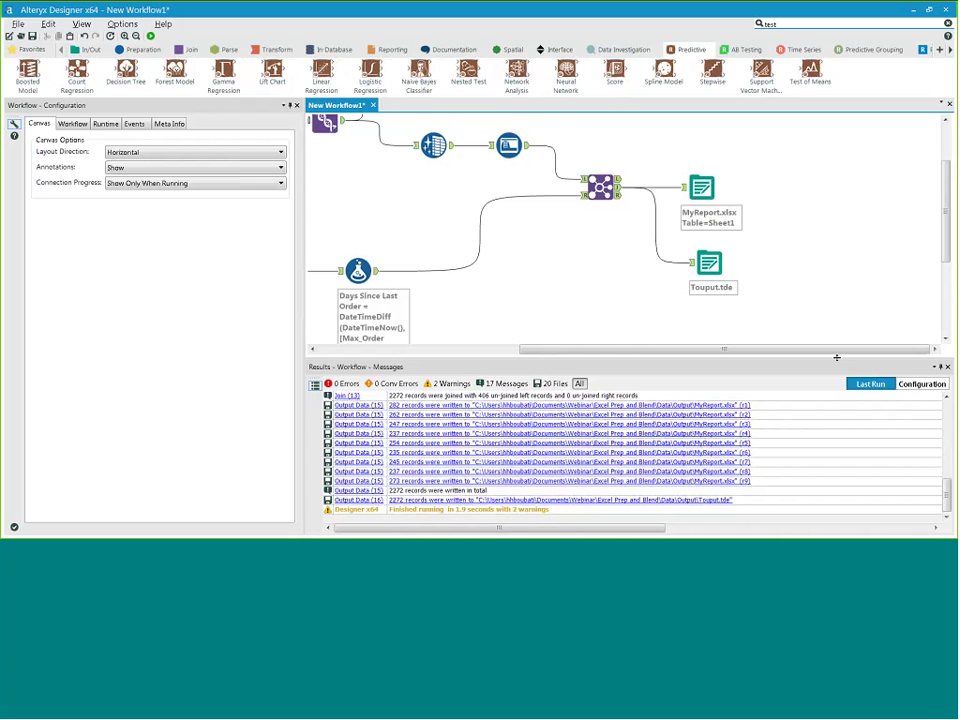
left_click_drag(836, 357, 838, 410)
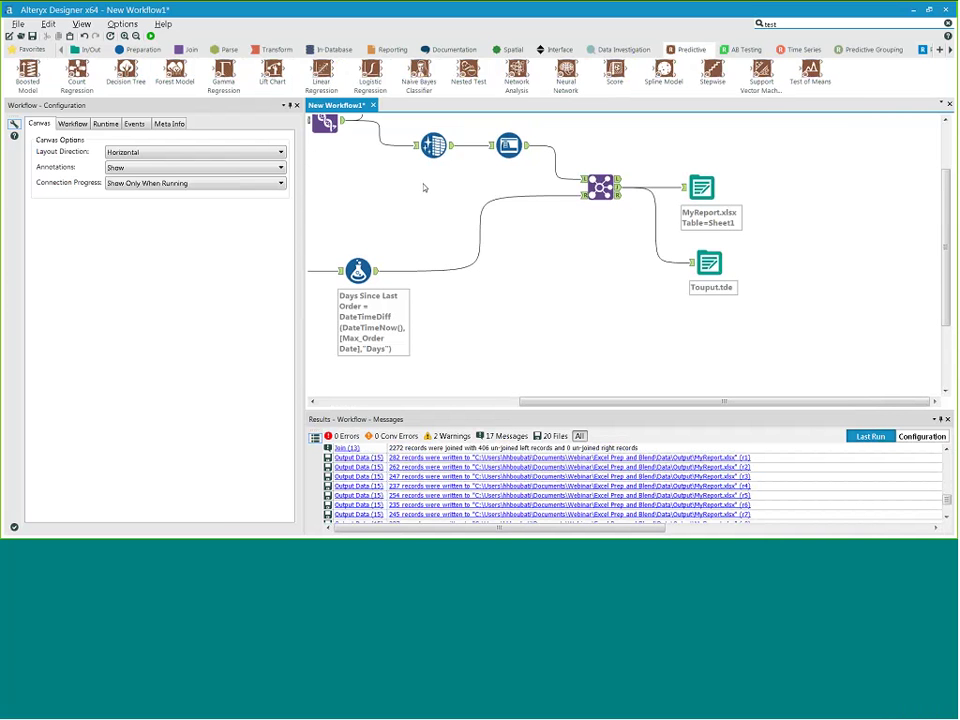
left_click(619, 190)
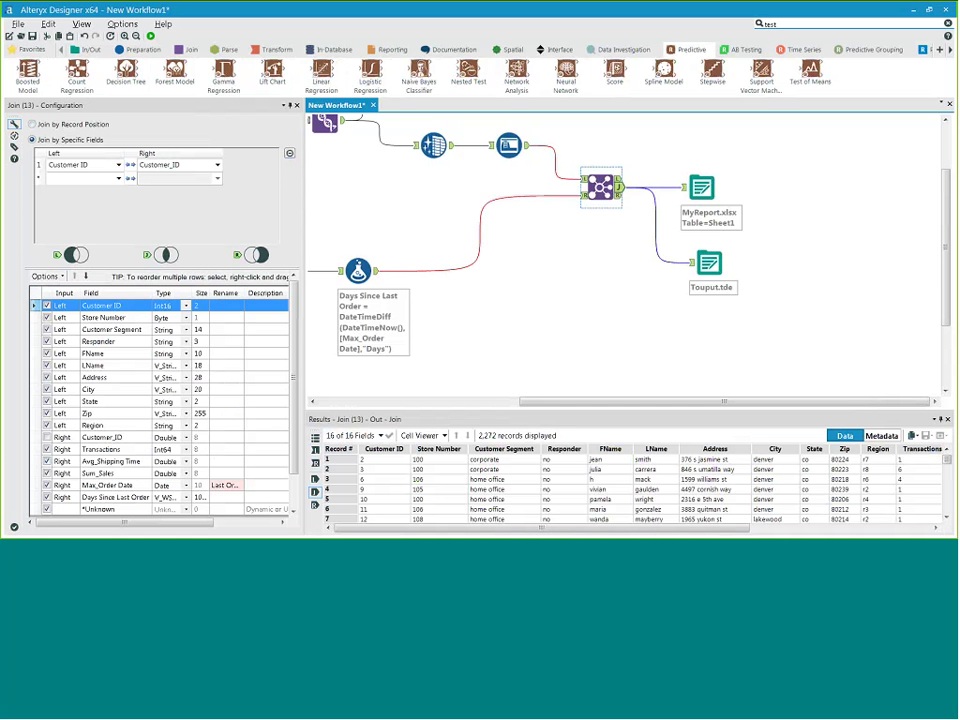
left_click(564, 449)
scroll(630, 488, "down", 1)
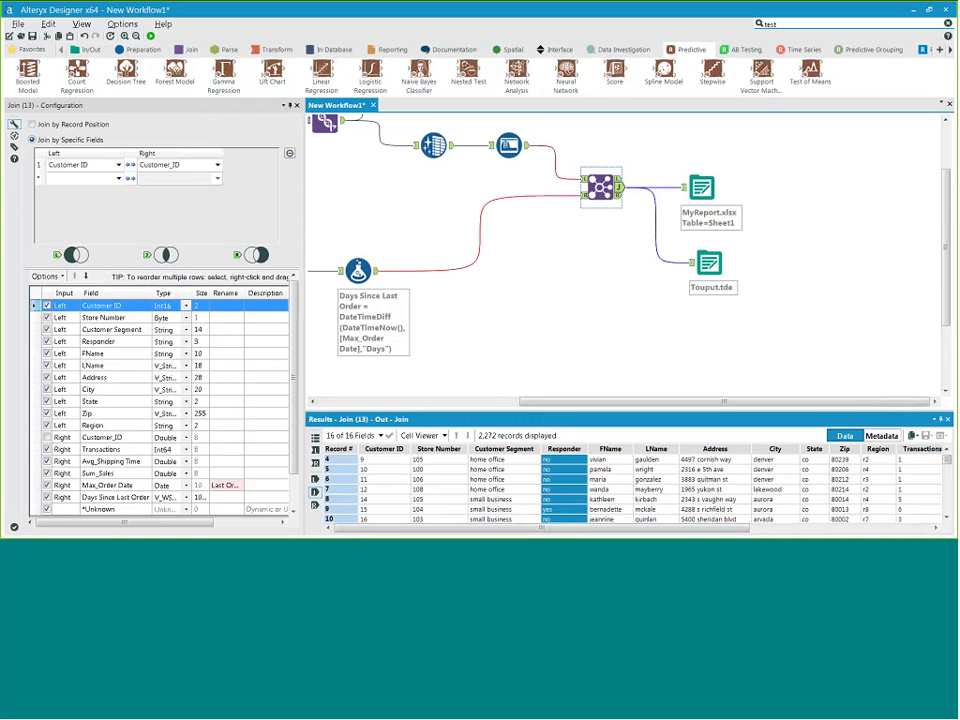
left_click(566, 479)
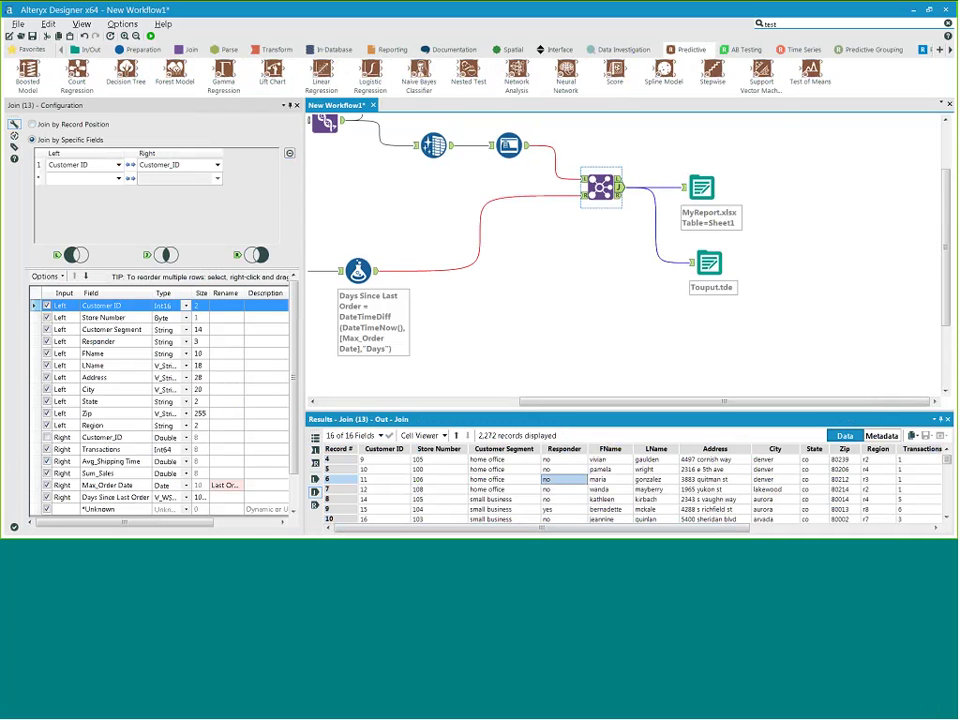
left_click(687, 404)
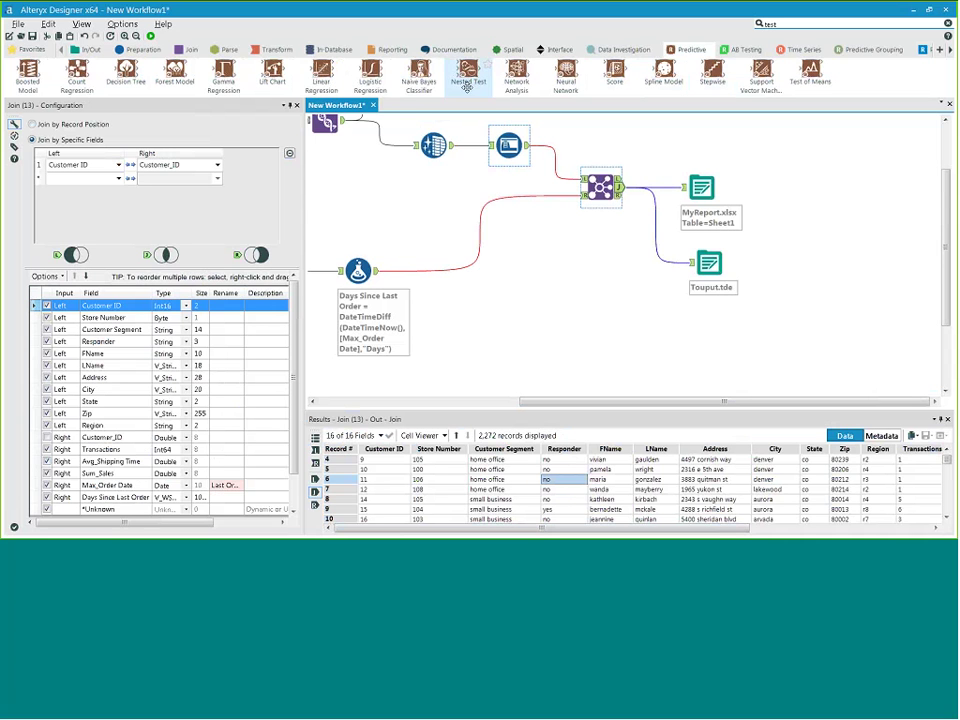
- Add a Logistic Regression tool below the Touput.tde output, connect it to the Join tool's J output, and name the model MarkingMDL
left_click_drag(370, 72, 718, 338)
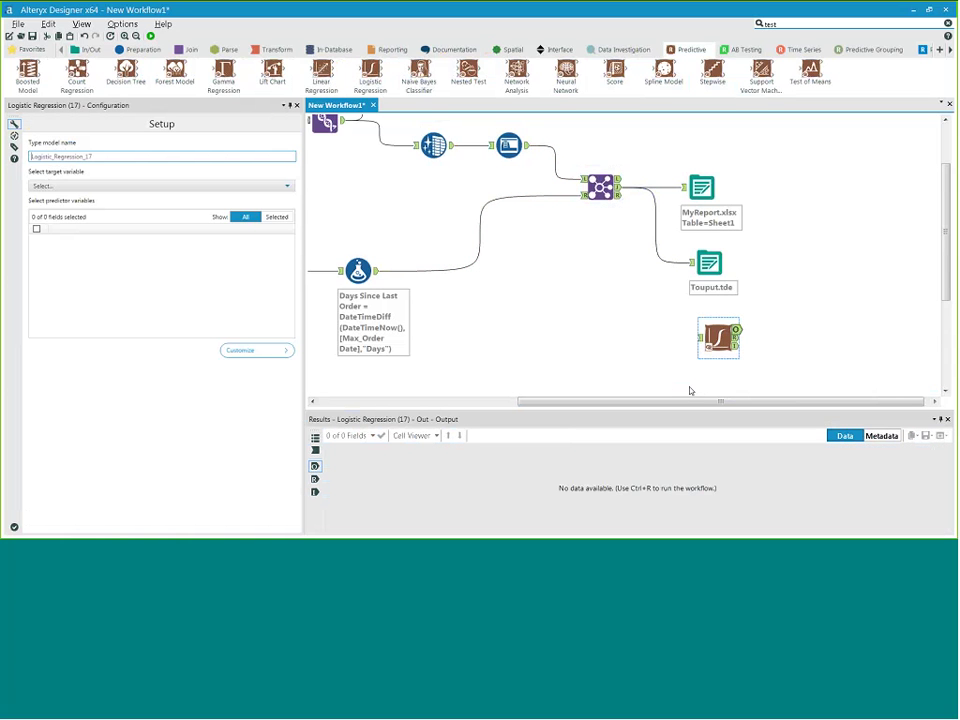
left_click_drag(618, 187, 699, 338)
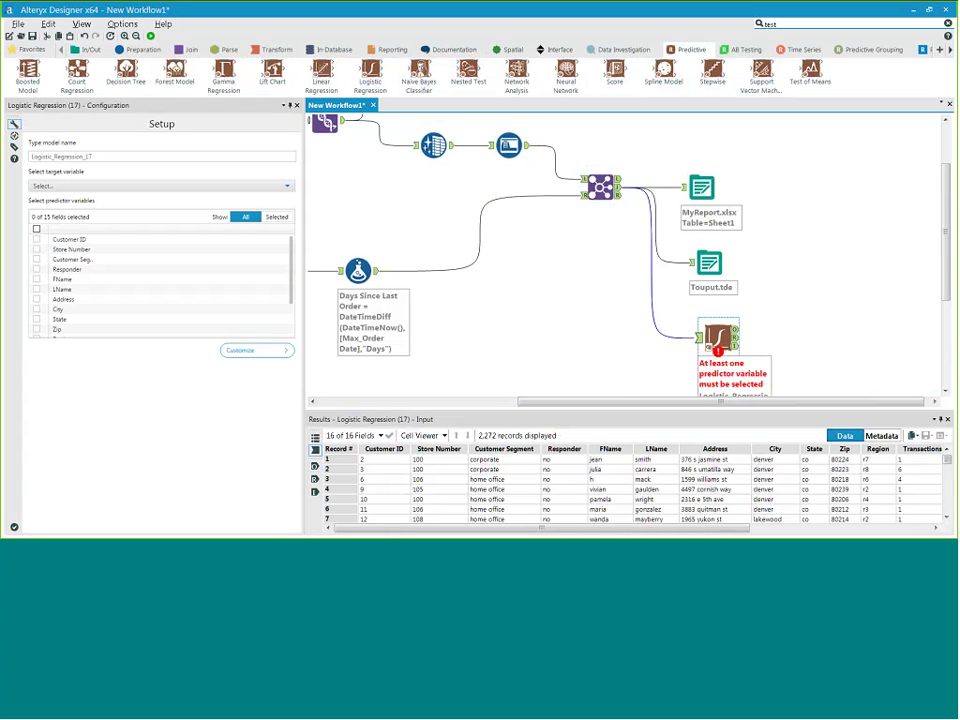
double_click(100, 156)
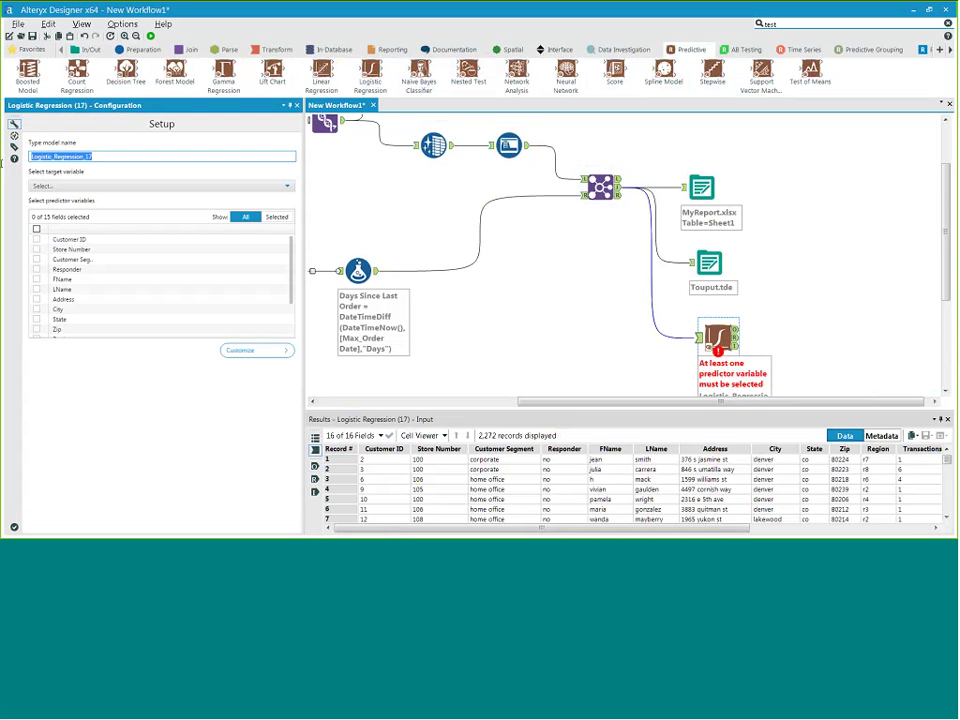
type("M")
type("o")
type("rketingM")
type("DL")
- Set the model's target variable to Responder with predictors Transactions, Avg_Shipping Time and Sum_Sales, and run the workflow
left_click(190, 186)
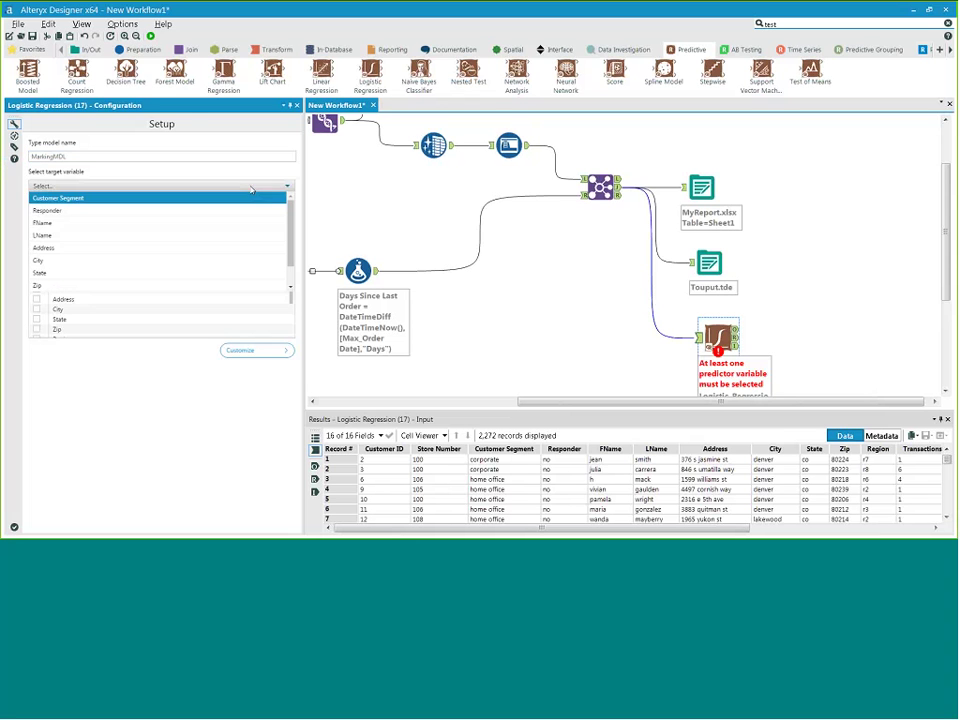
left_click(187, 211)
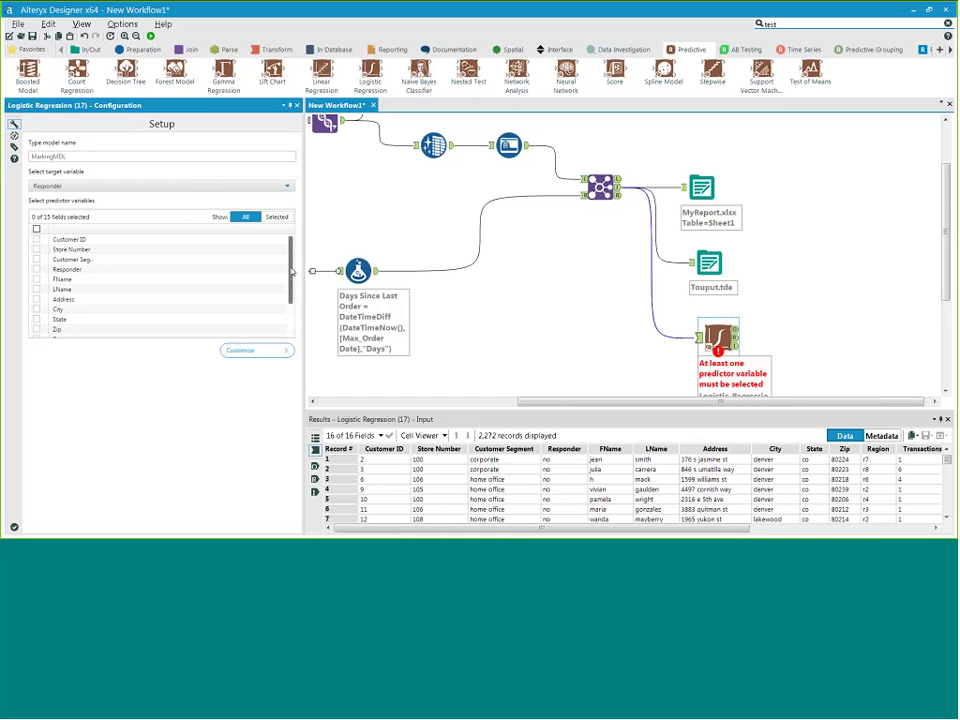
left_click(291, 313)
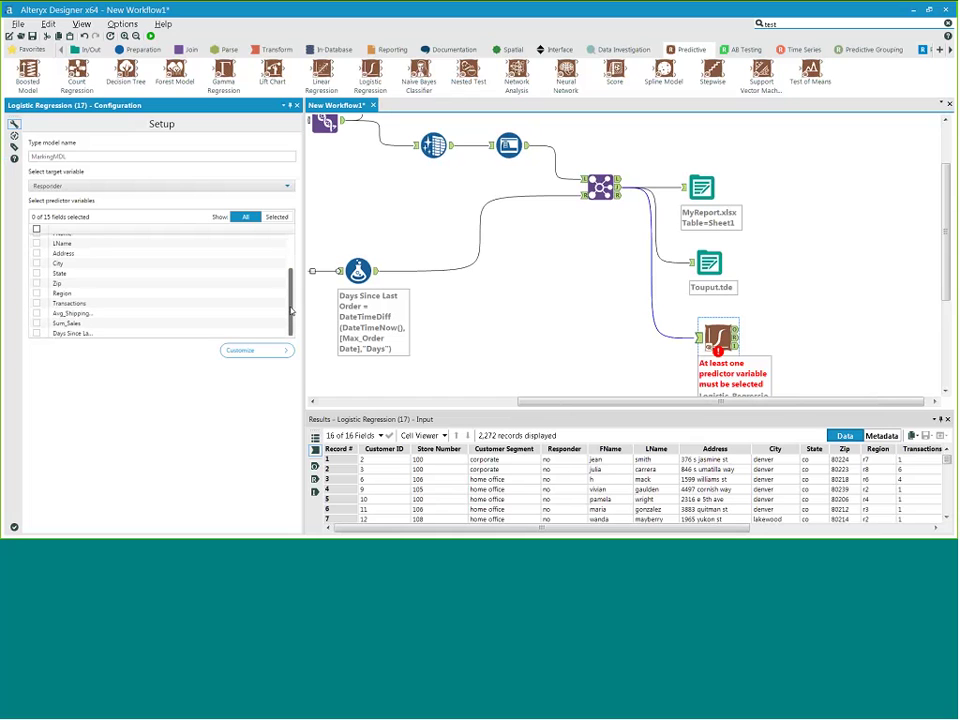
left_click(36, 303)
left_click(36, 313)
left_click(36, 323)
left_click(150, 36)
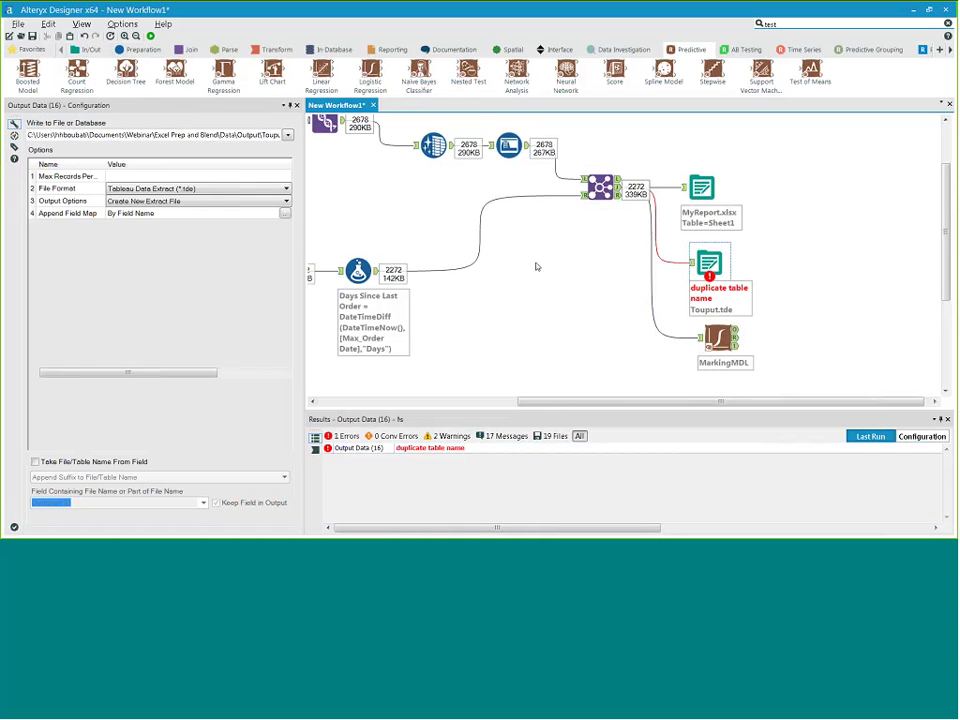
- Set the Touput.tde output option to Overwrite Existing Extract File (Create if does not Exist)
left_click(286, 201)
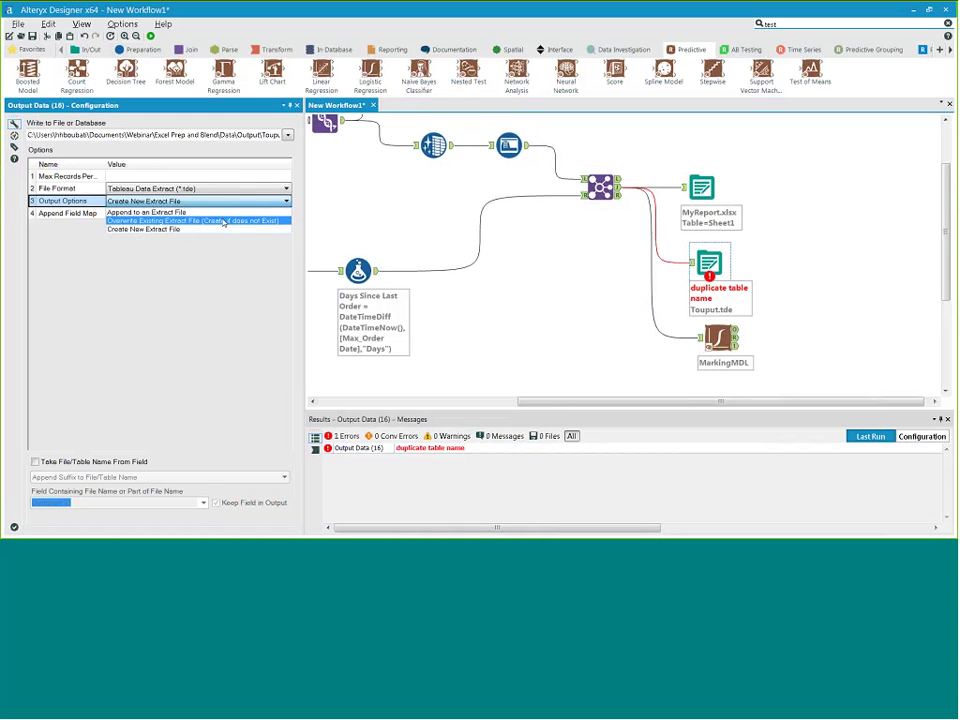
left_click(223, 221)
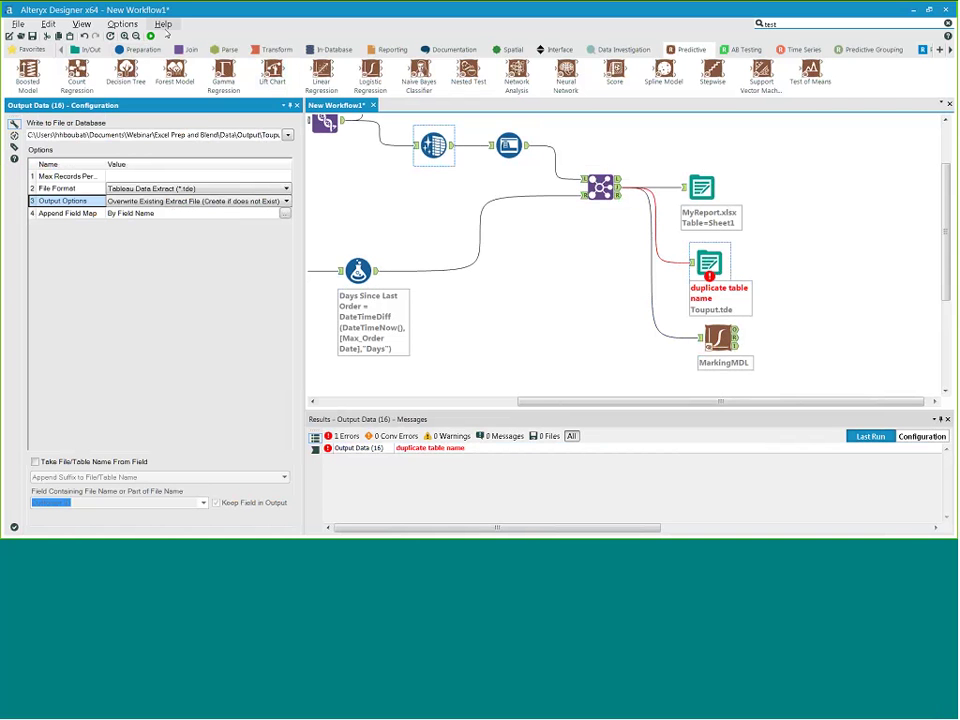
- Browse the sample workflows down to the Logistic Regression example under Predictive Analytics, then close the list without opening one
left_click(162, 24)
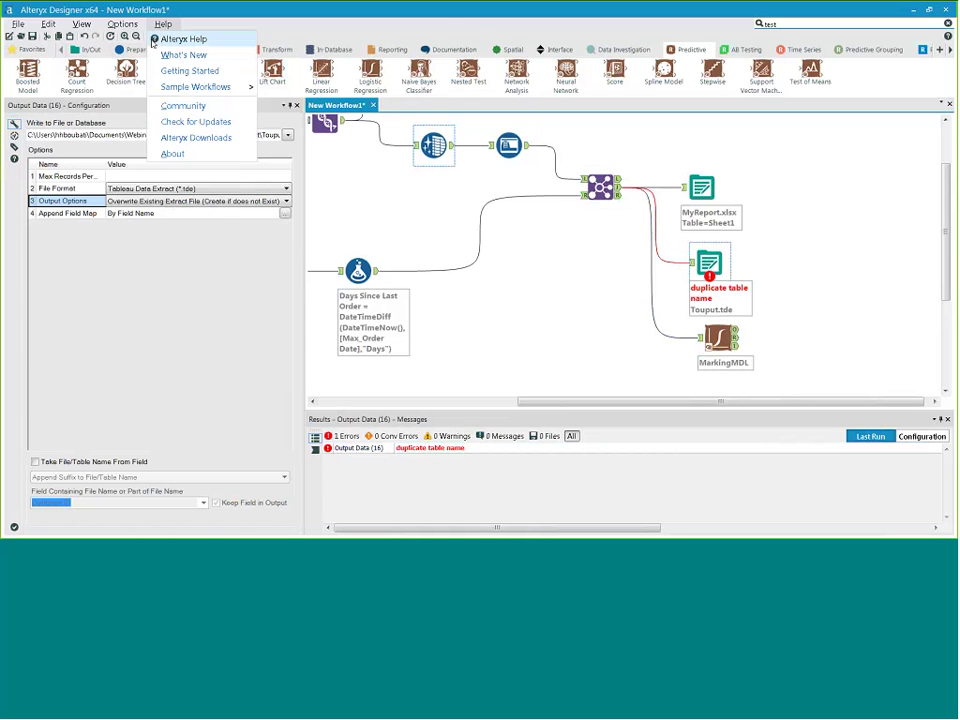
mouse_move(200, 87)
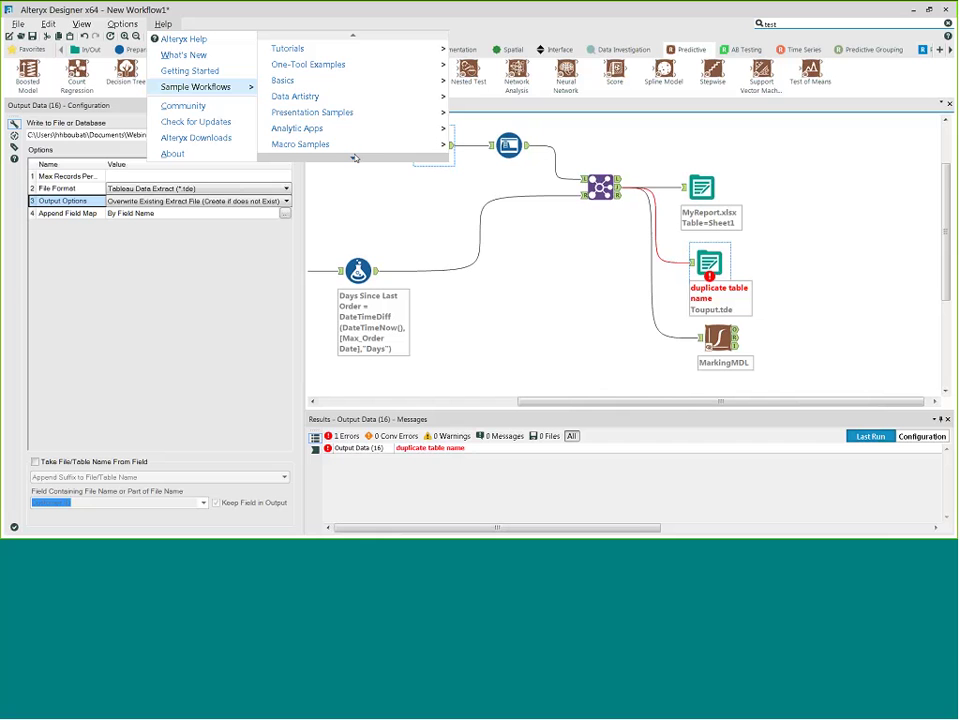
mouse_move(354, 158)
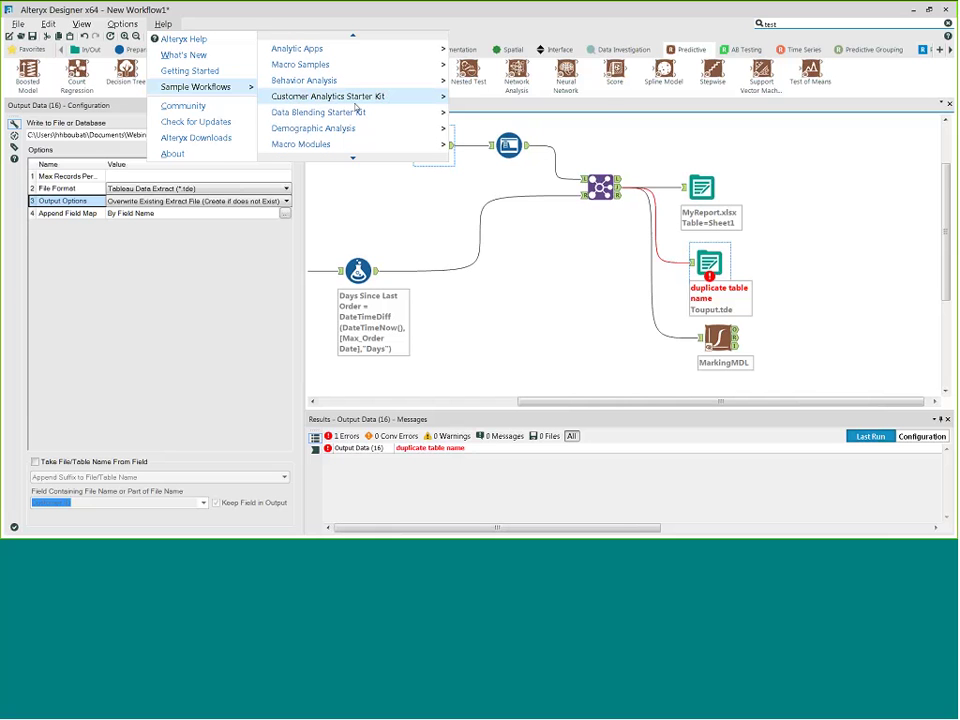
mouse_move(353, 103)
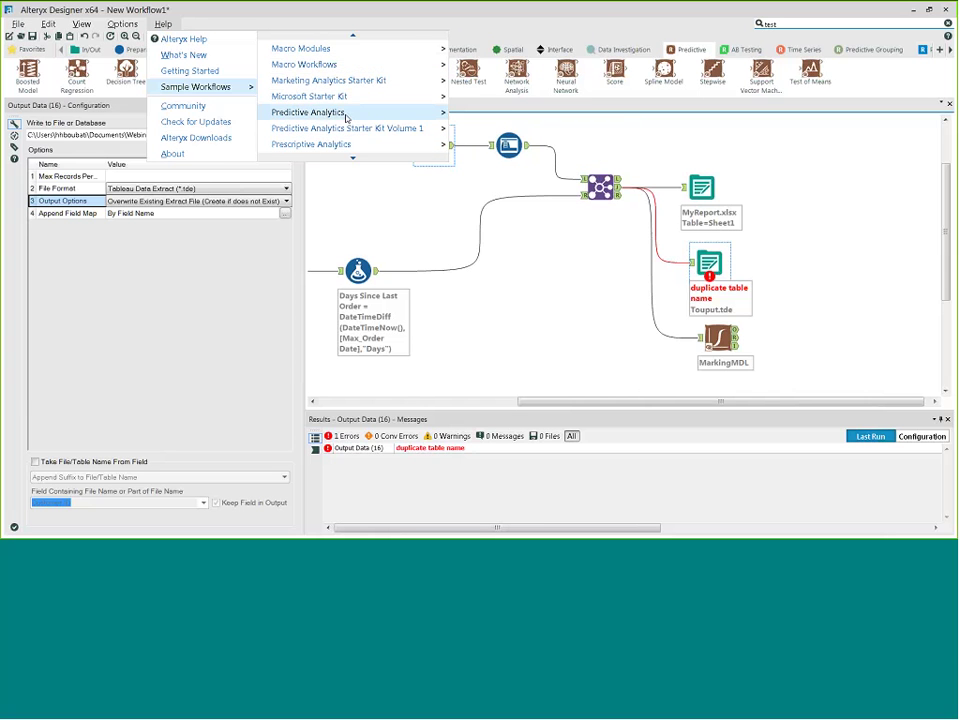
mouse_move(409, 120)
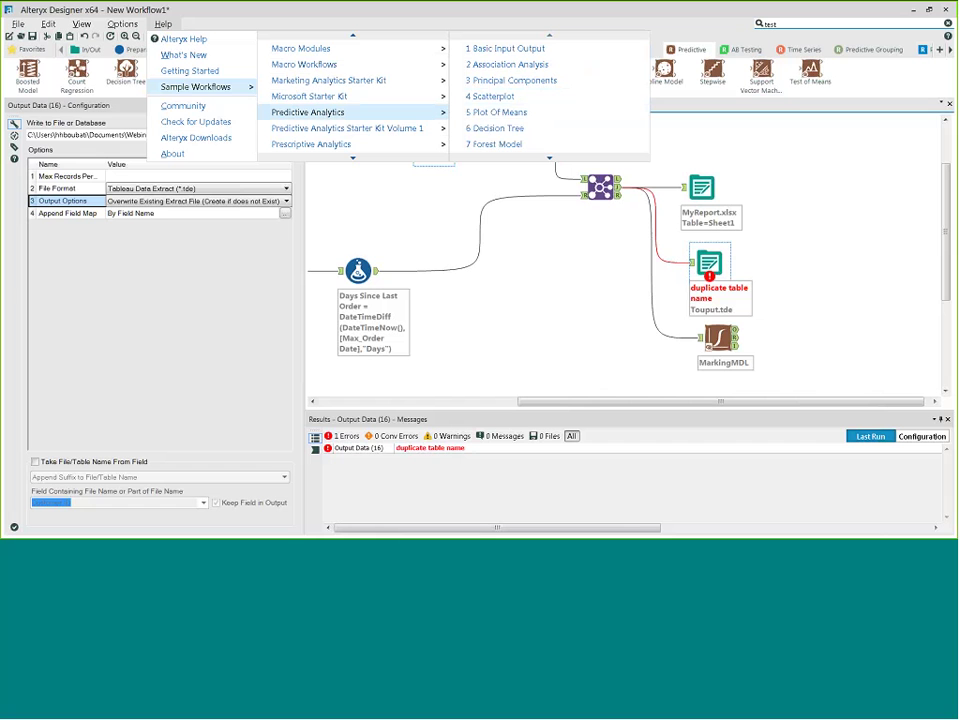
mouse_move(548, 159)
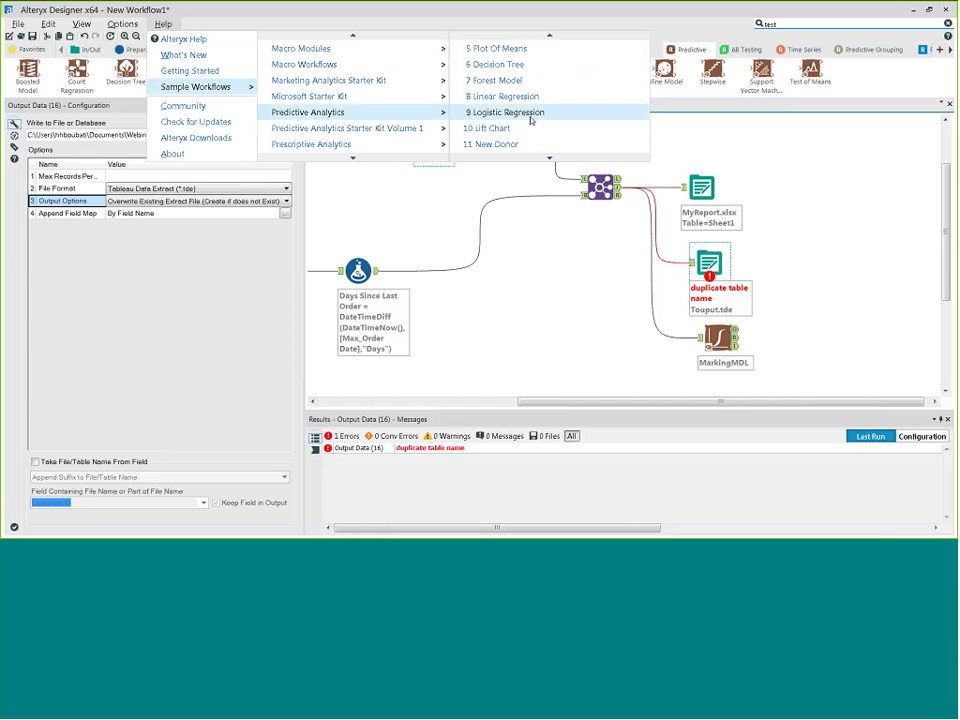
left_click(372, 193)
left_click(372, 193)
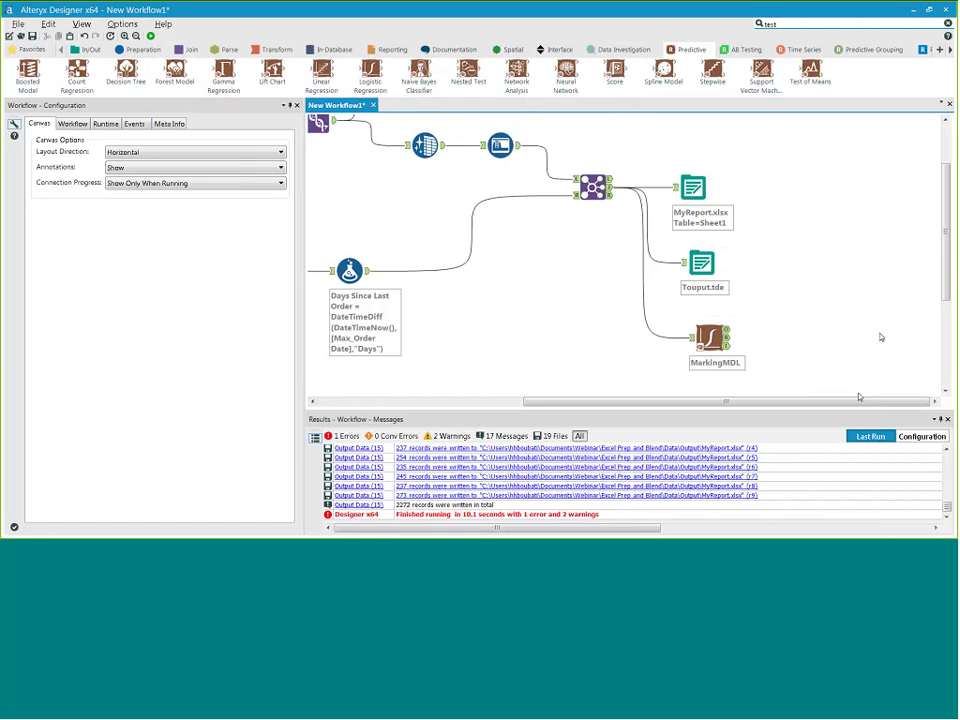
left_click_drag(853, 399, 747, 404)
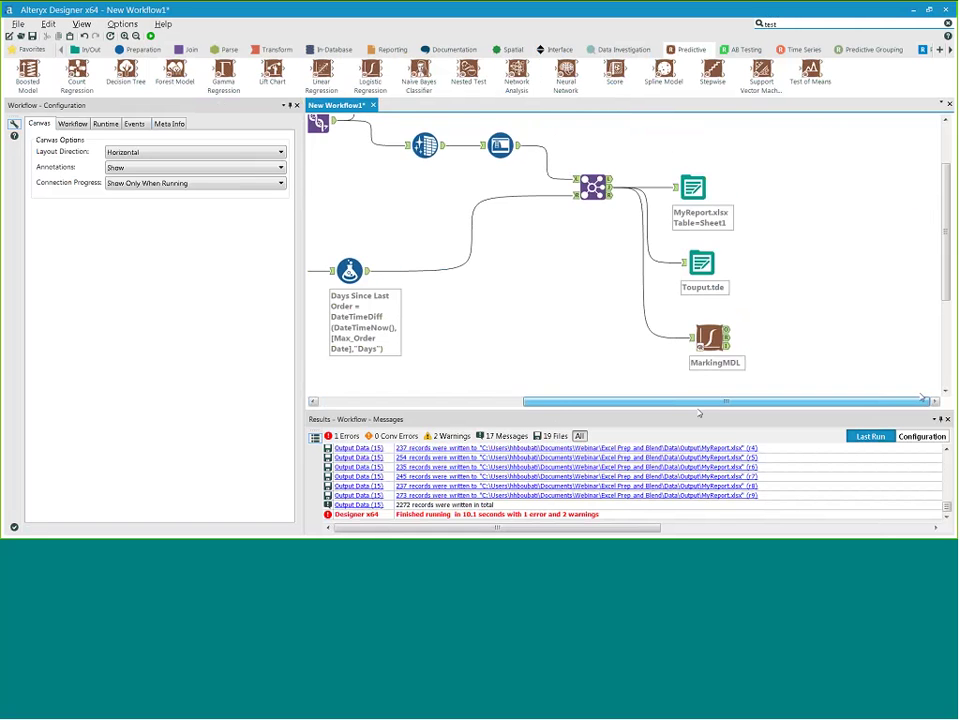